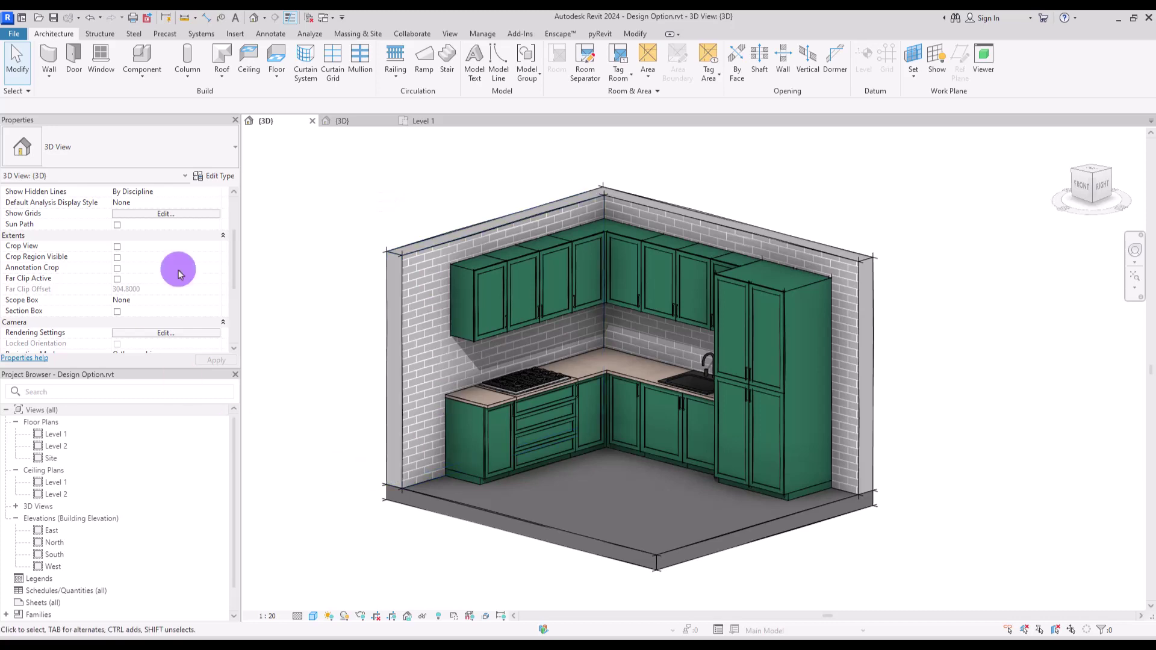
- Orbit the L-shaped kitchen to a frontal angle and bring up the Manage tools
mouse_move(631, 504)
shift+middle_down()
mouse_move(699, 513)
mouse_move(605, 529)
mouse_move(630, 517)
mouse_move(622, 508)
shift+middle_up()
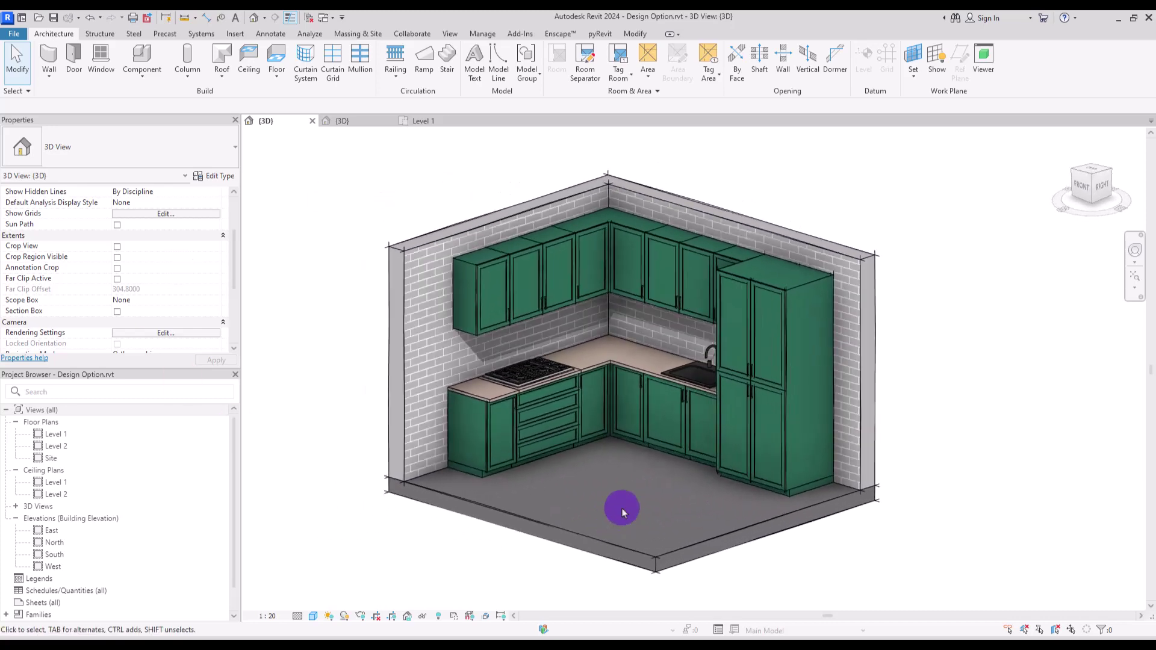
scroll(625, 438, up, 3)
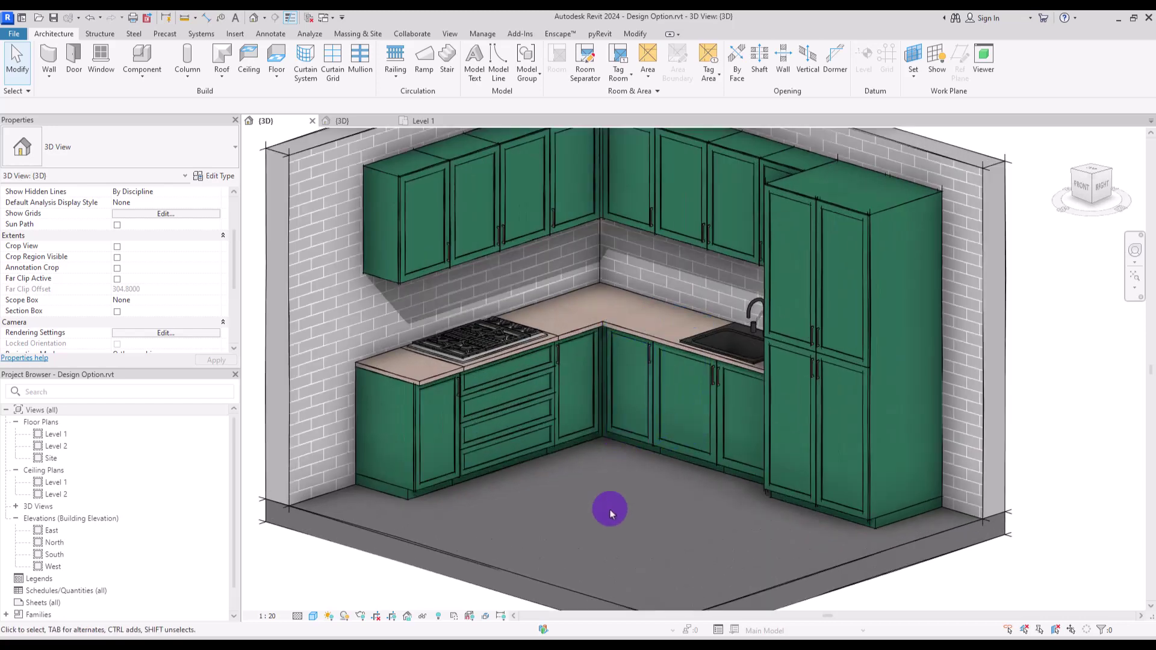
mouse_move(606, 512)
shift+middle_down()
mouse_move(599, 490)
mouse_move(606, 502)
shift+middle_up()
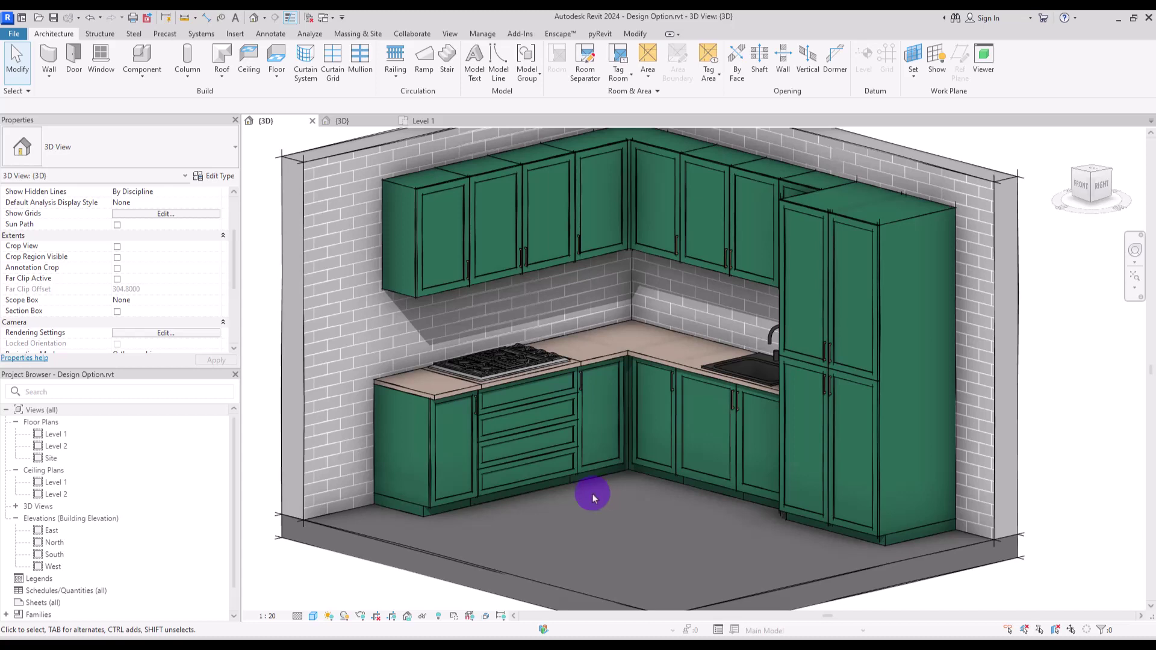
shift+middle_drag(593, 497, 657, 512)
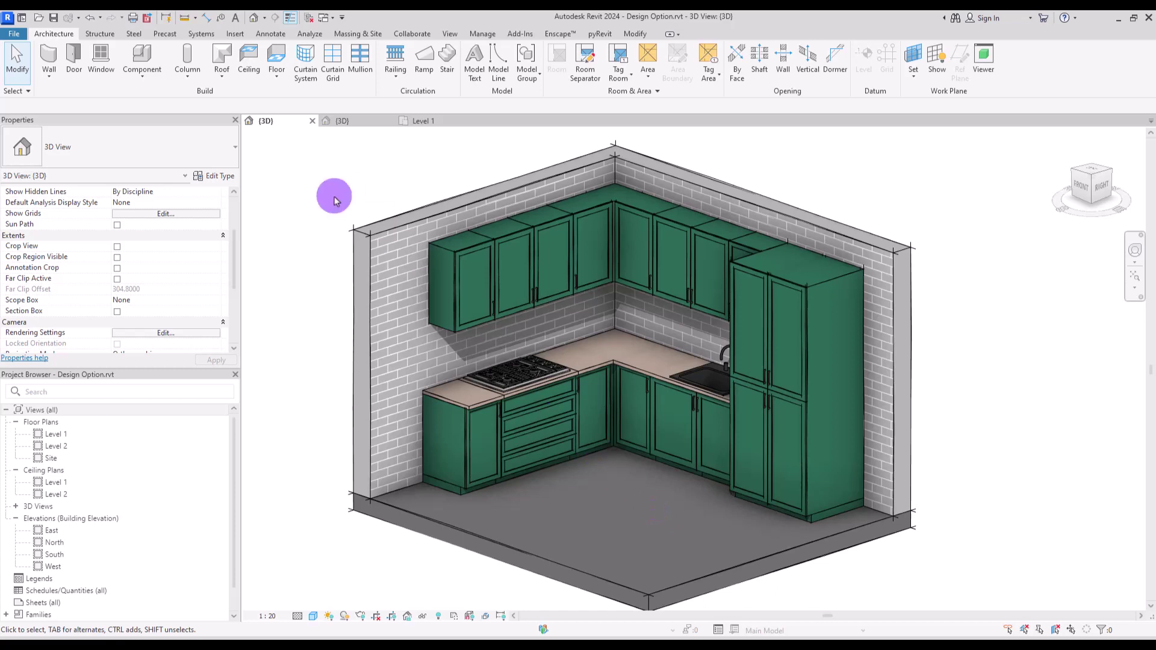
click(482, 33)
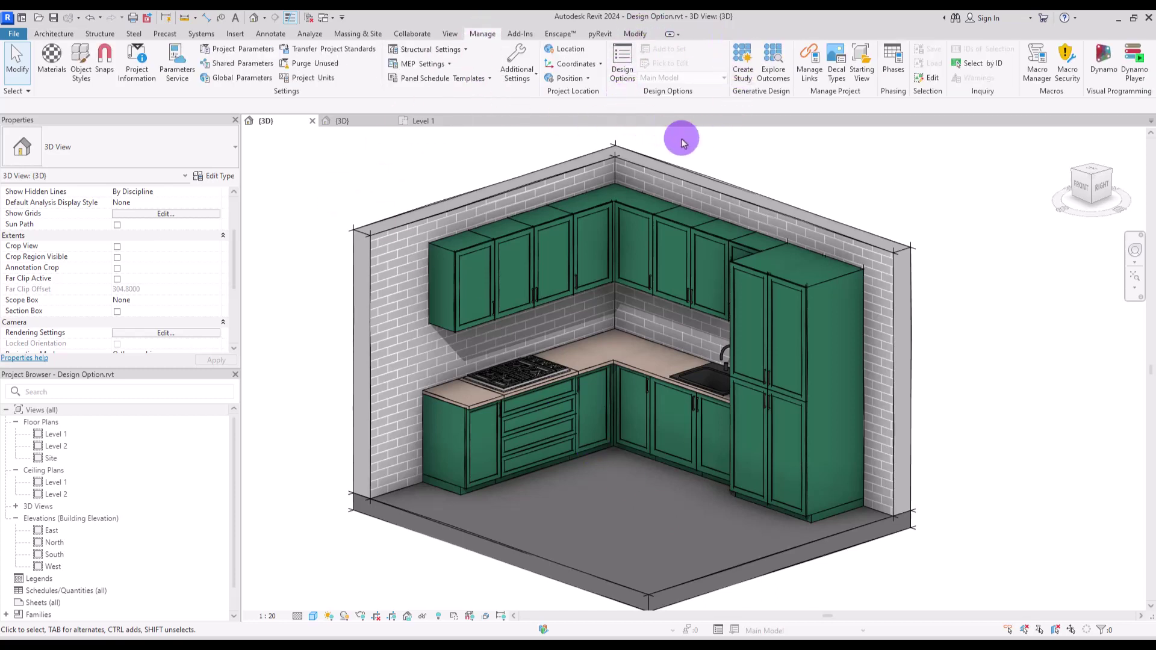
- Create a new design option set and add a second option to it
click(621, 68)
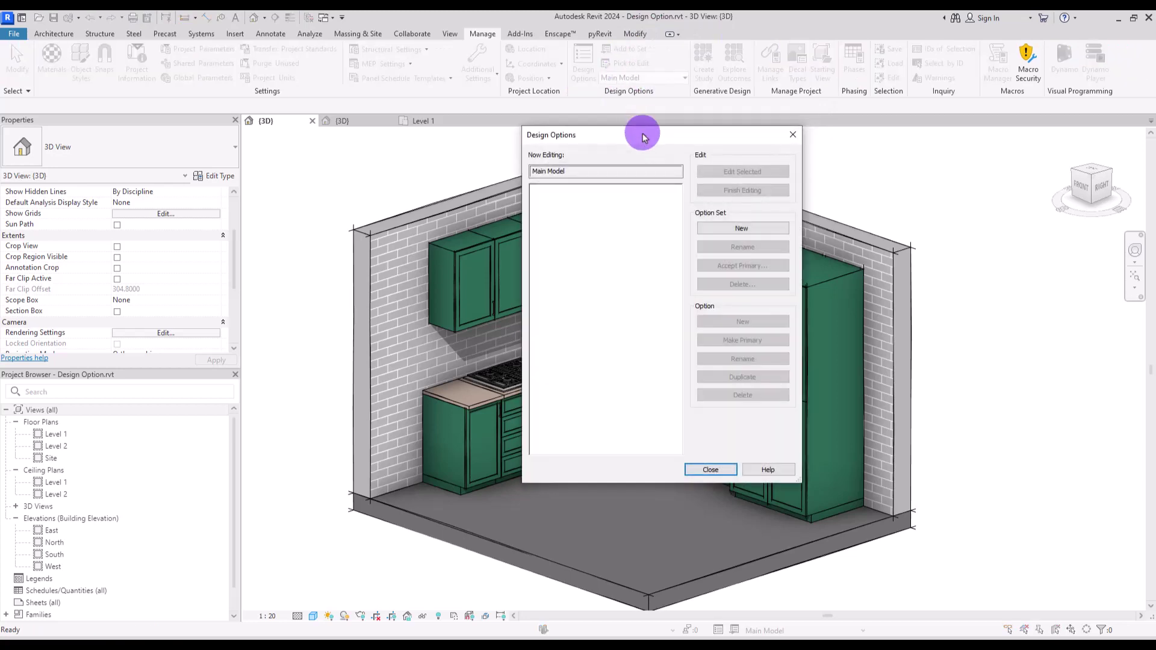
drag(642, 131, 611, 113)
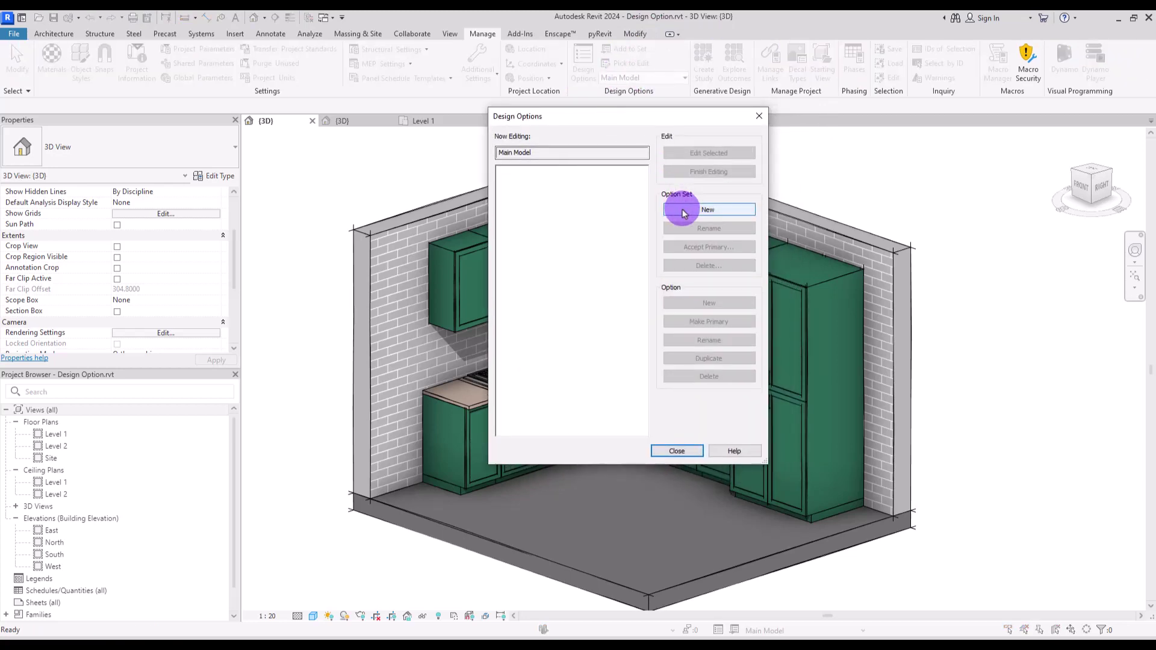
click(682, 208)
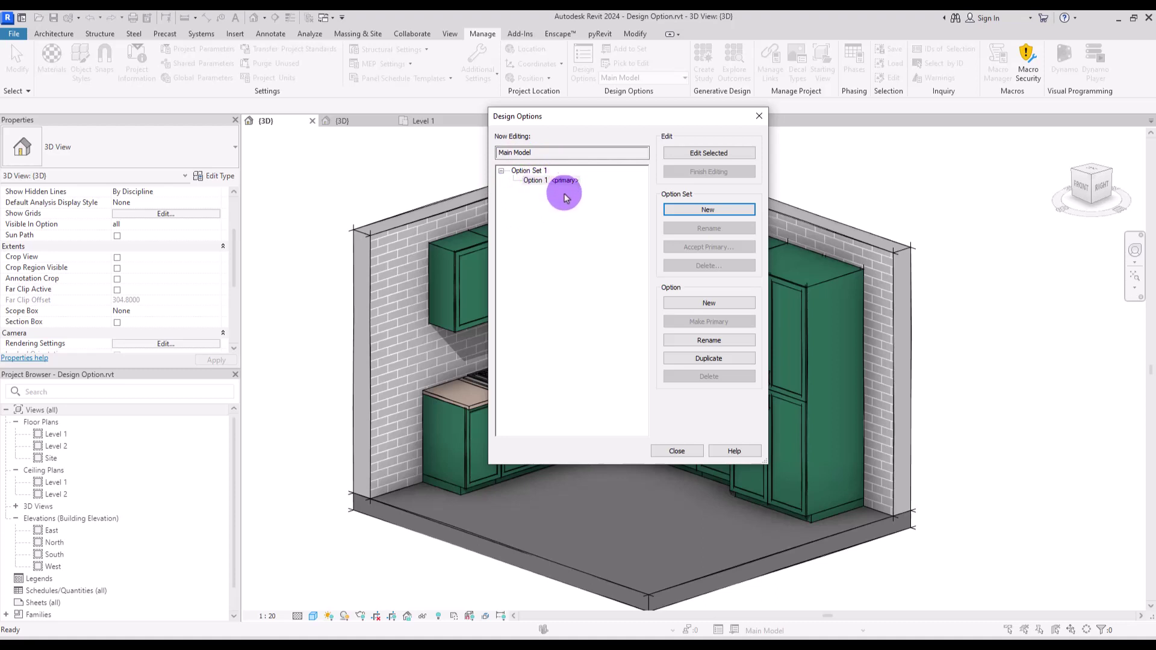
click(690, 306)
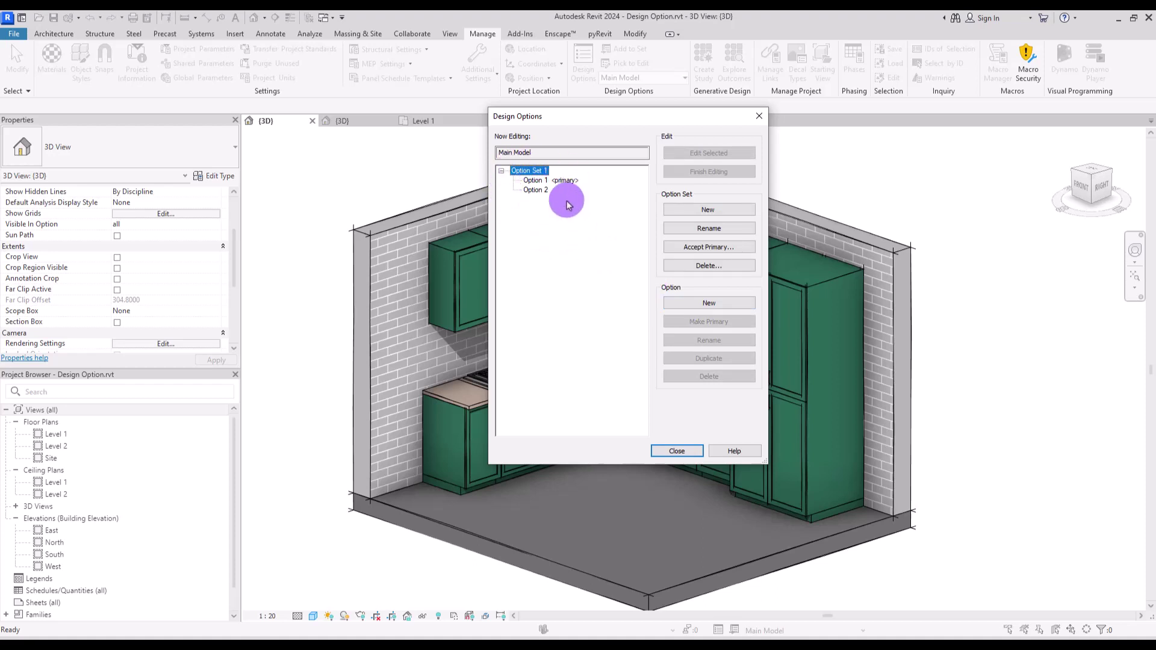
- Rename the set to Style, Option 1 to L Set and Option 2 to Island
click(709, 229)
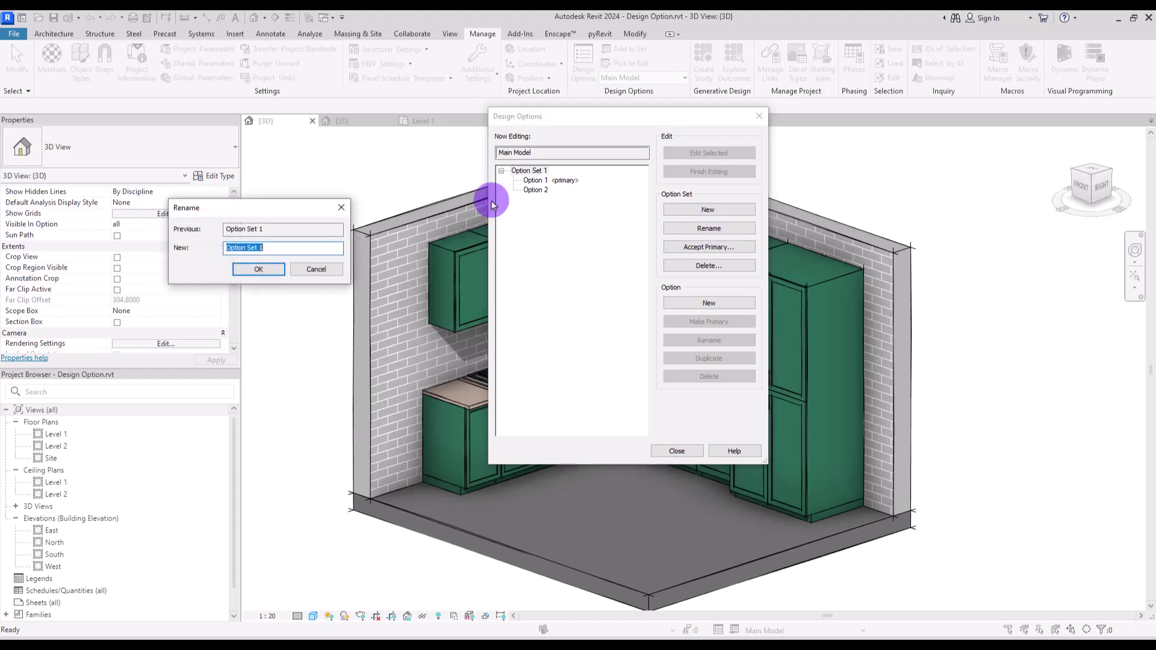
drag(289, 217, 598, 217)
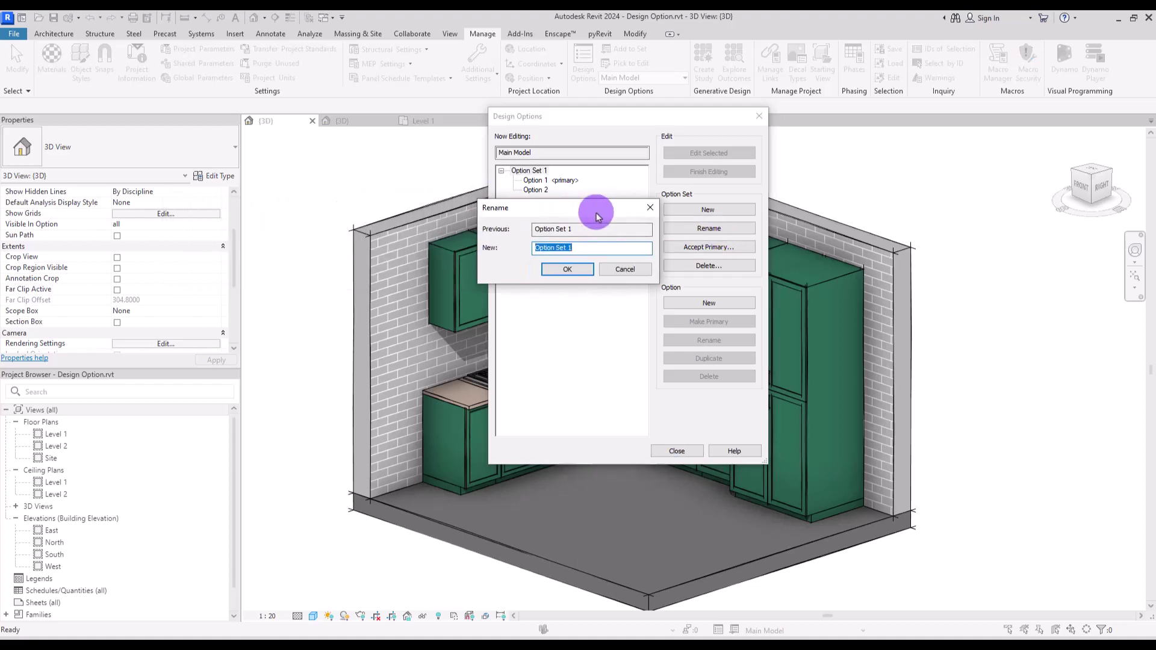
text(Style)
key(Return)
click(542, 181)
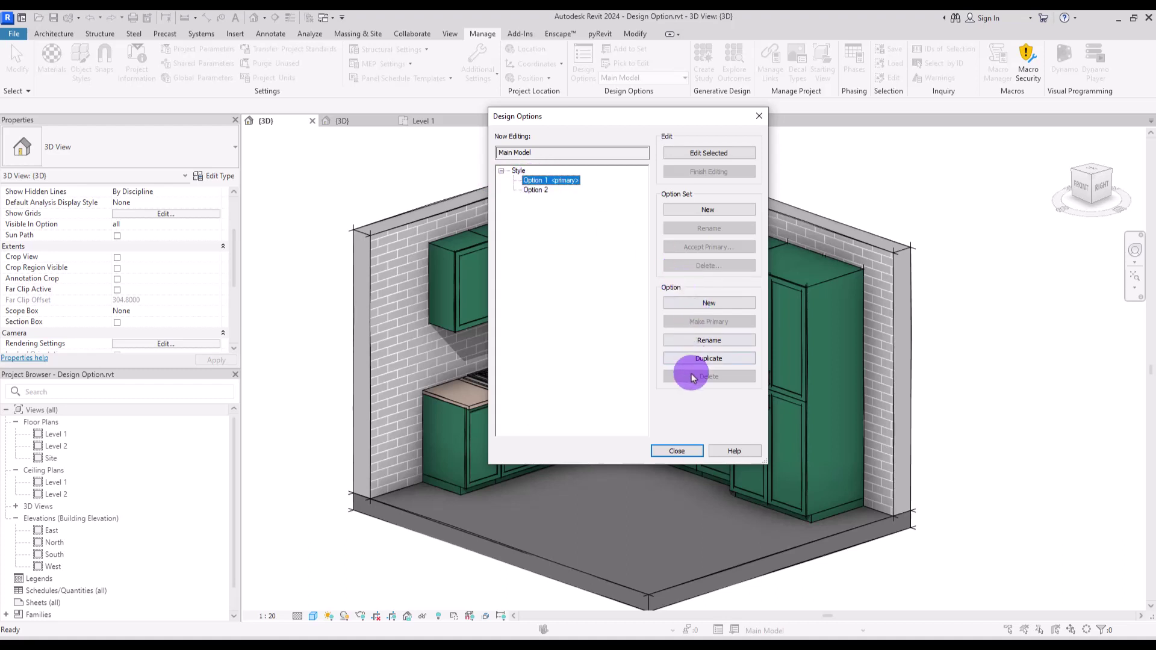
click(692, 340)
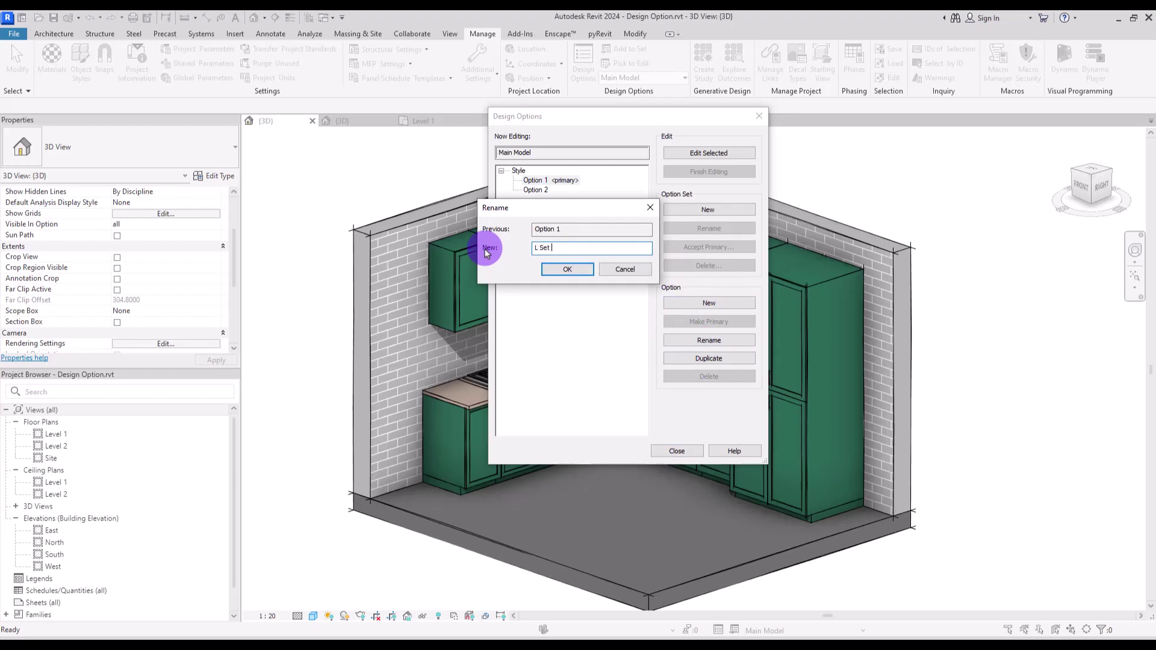
click(560, 269)
click(535, 191)
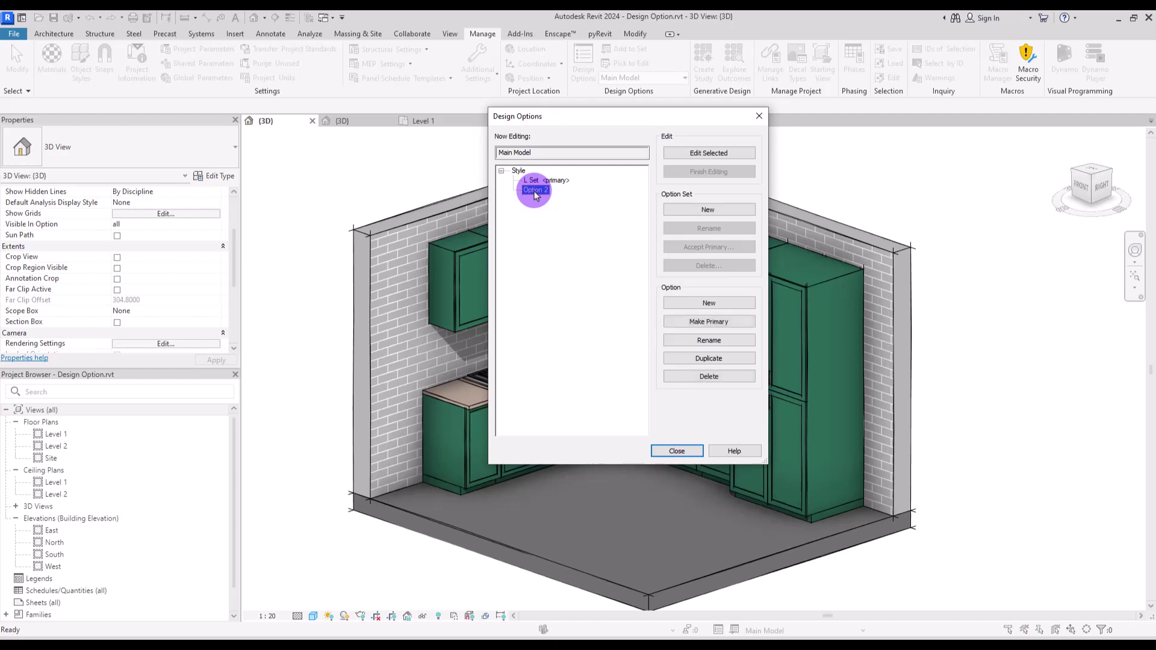
click(703, 339)
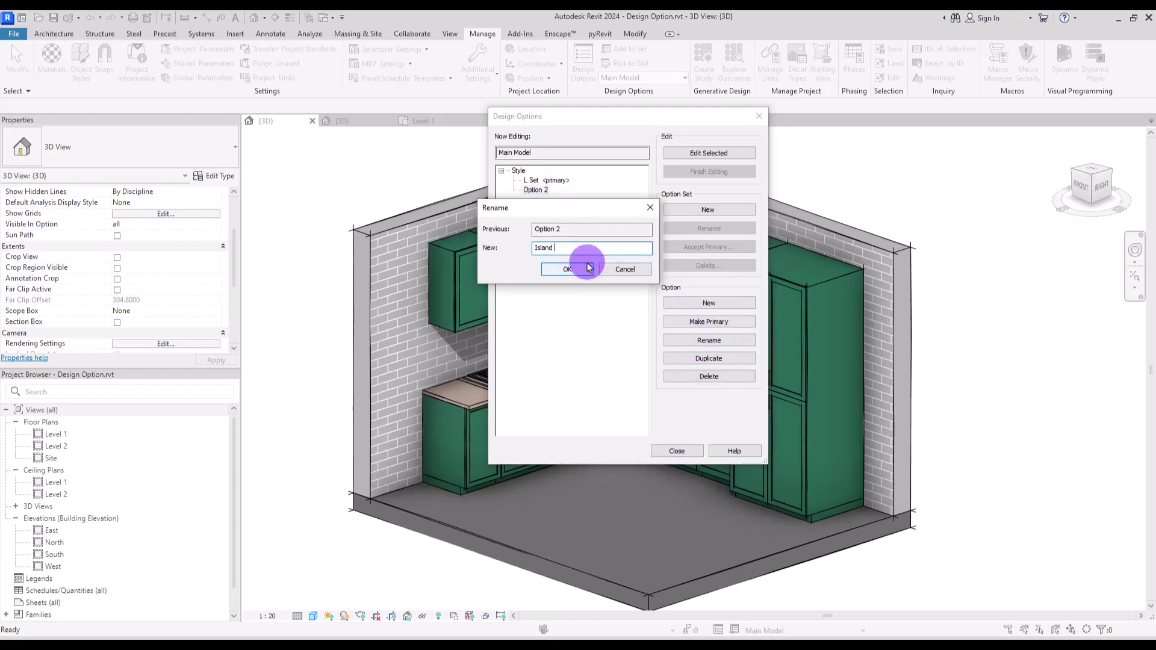
click(588, 268)
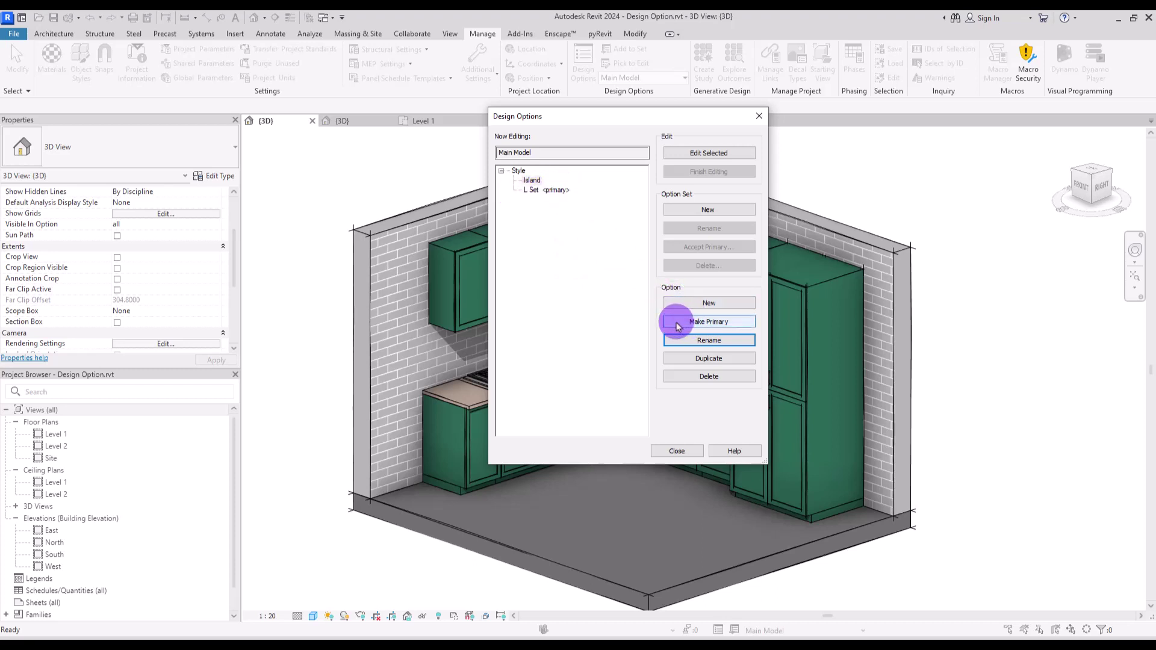
- Make Island the primary option and close Design Options
click(538, 190)
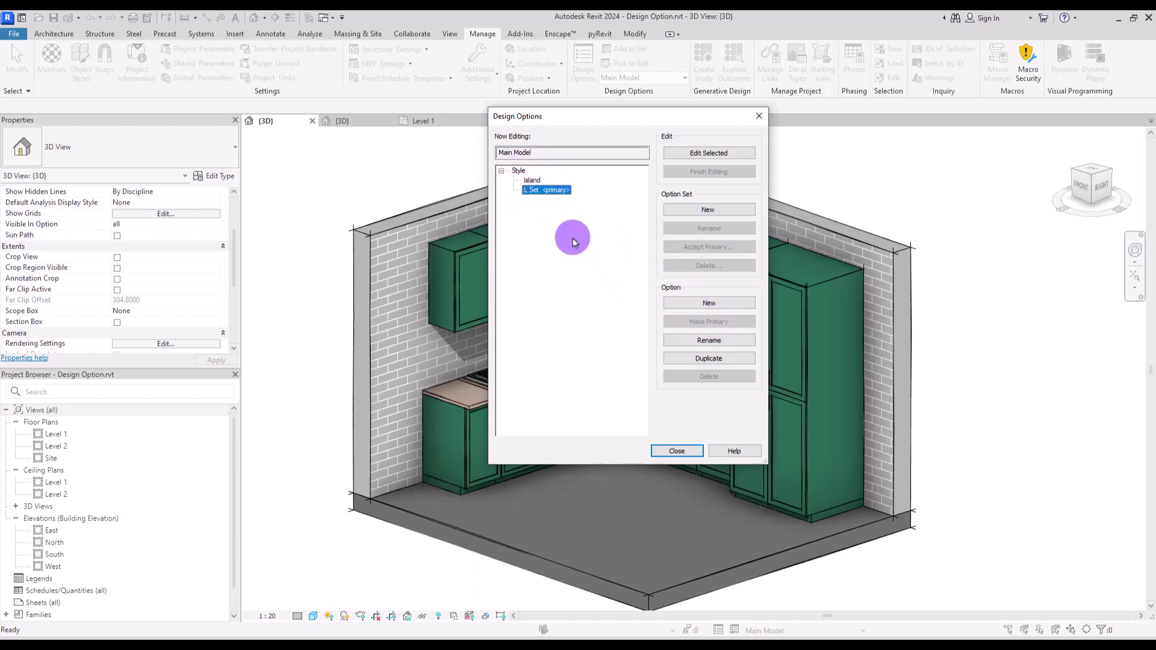
click(533, 181)
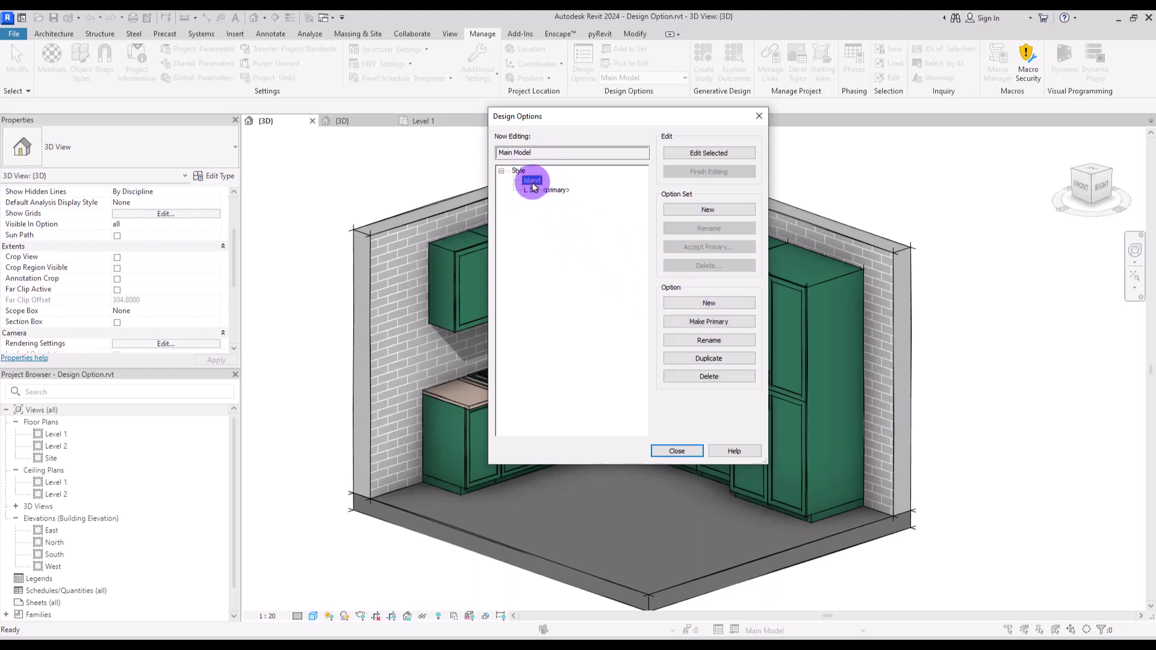
click(686, 323)
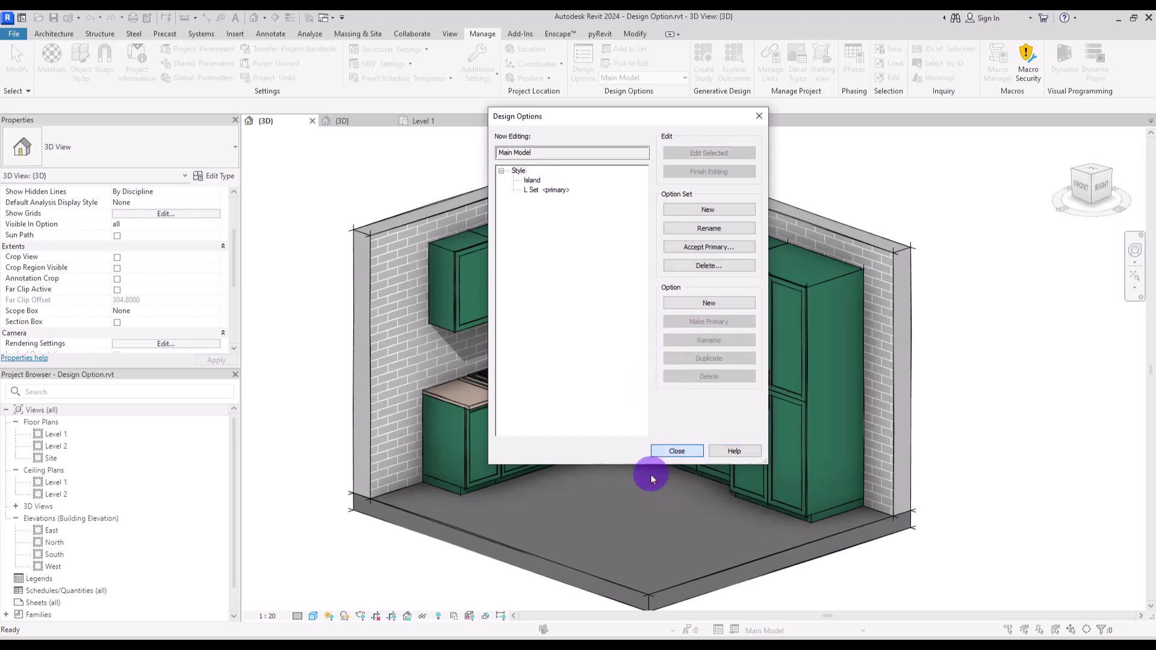
click(675, 452)
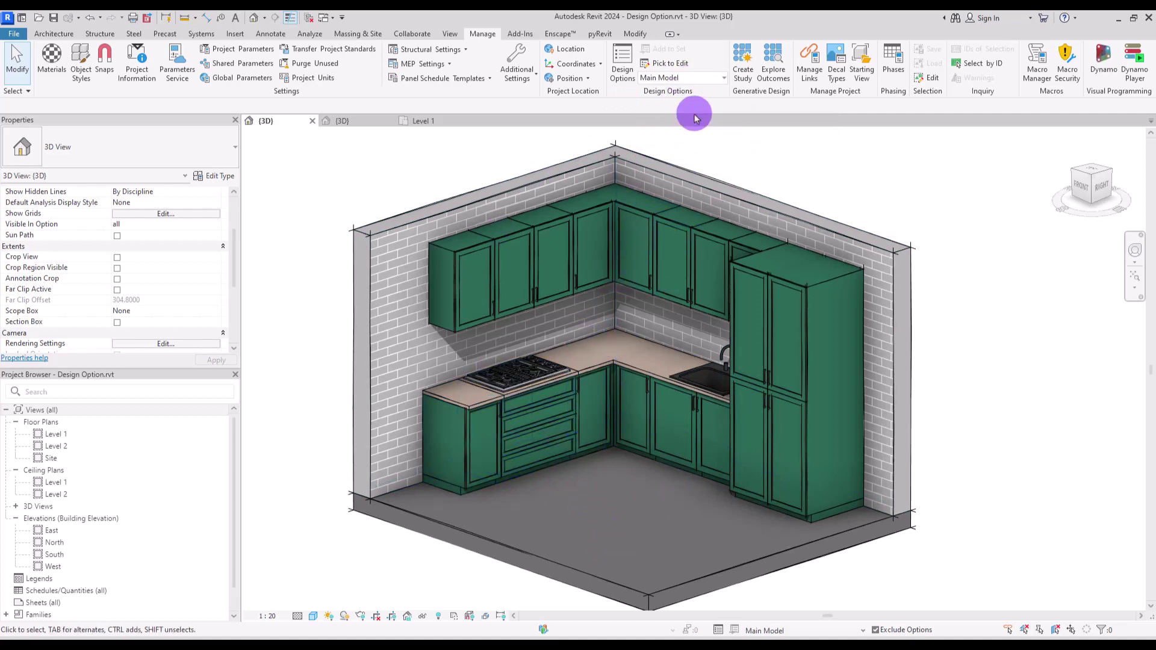
- Copy the front-left base cabinet onto the open floor in the Level 1 plan
click(464, 446)
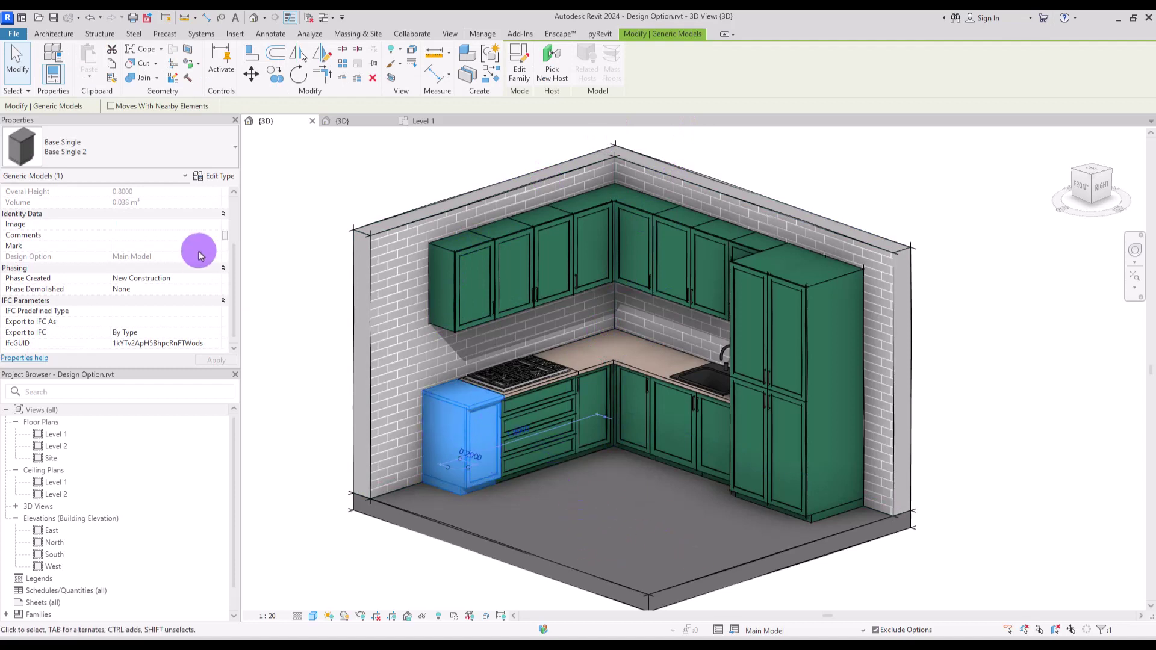
click(425, 120)
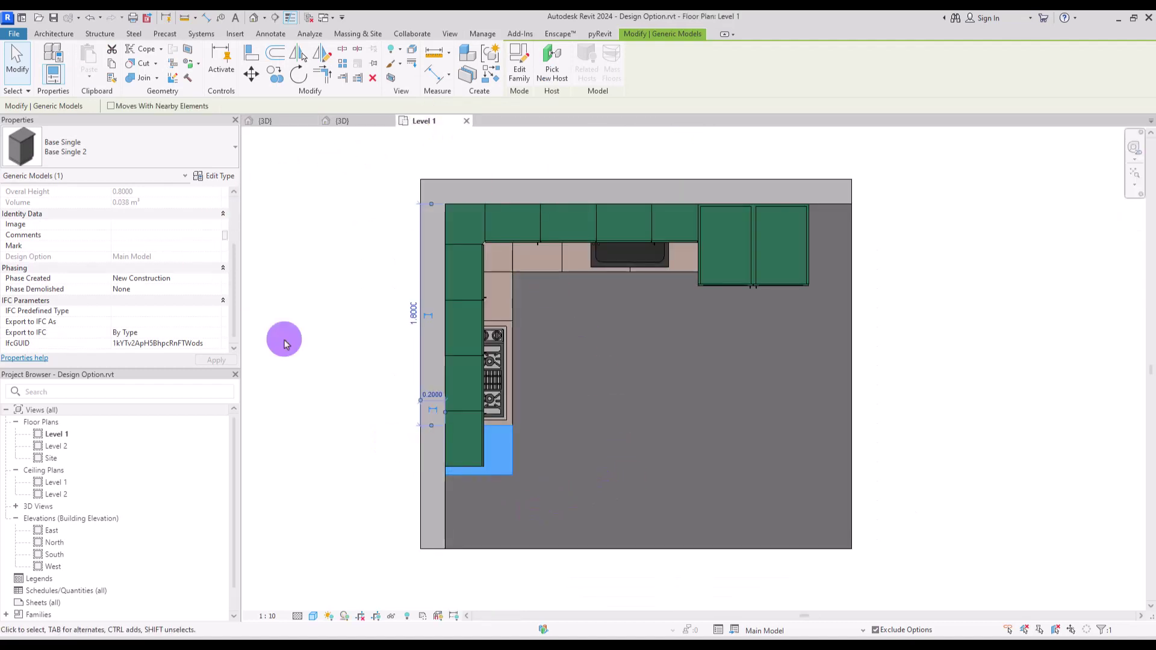
click(276, 73)
click(492, 451)
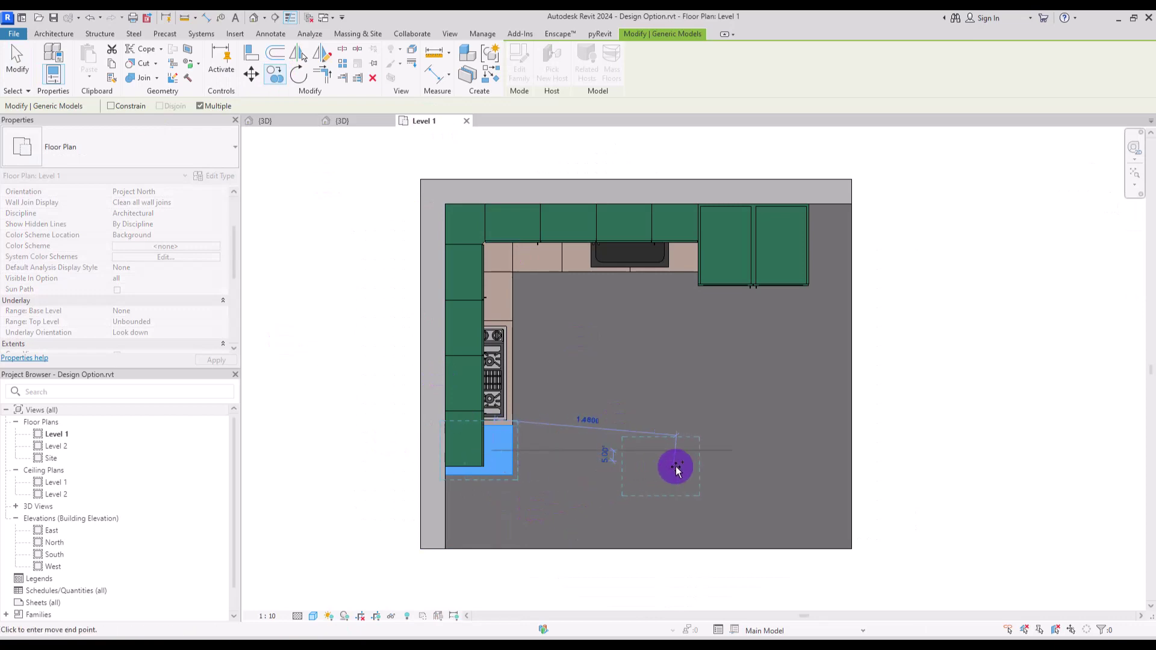
click(676, 468)
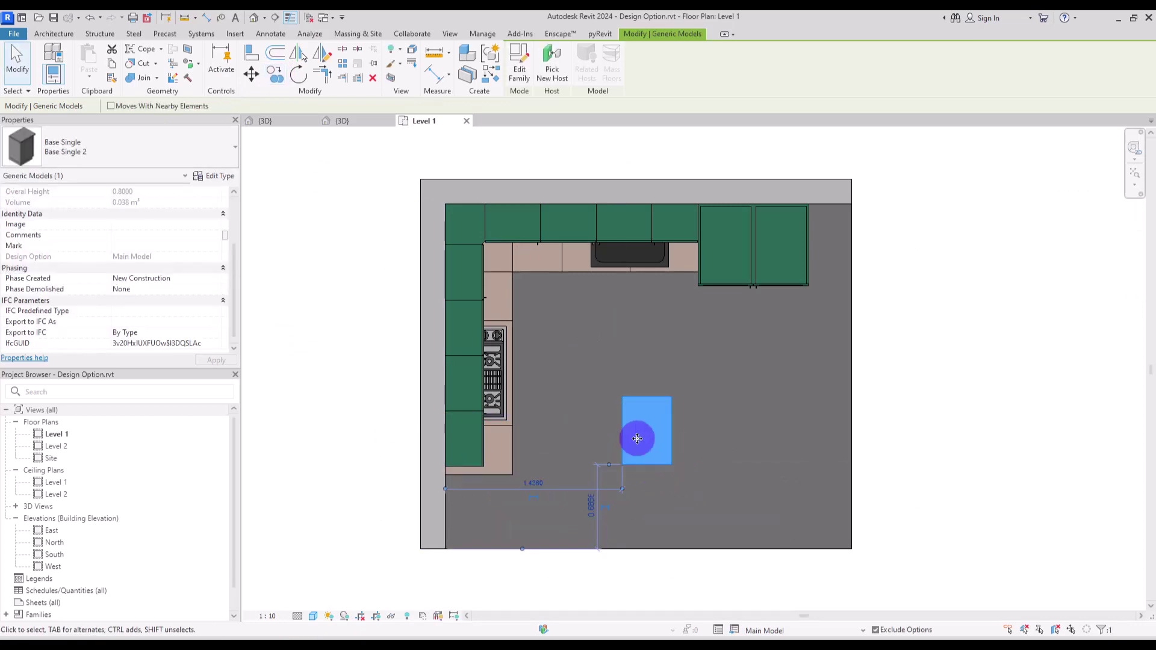
- Duplicate the copied cabinet's type as Base Single 3
click(217, 176)
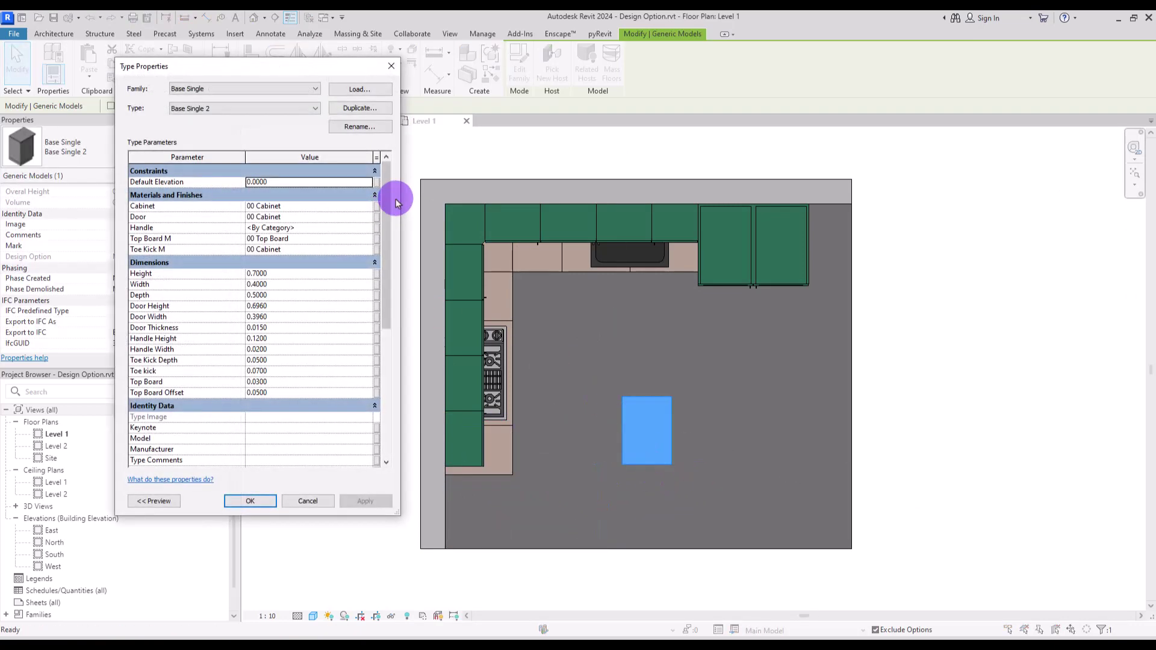
click(360, 108)
click(269, 302)
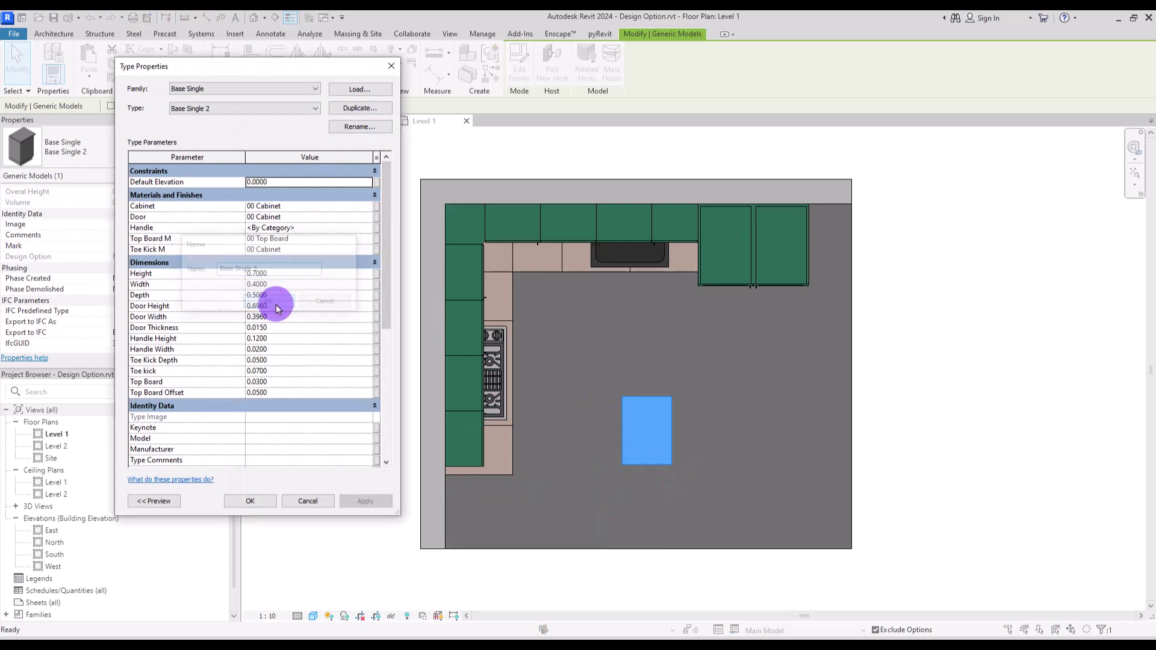
click(251, 501)
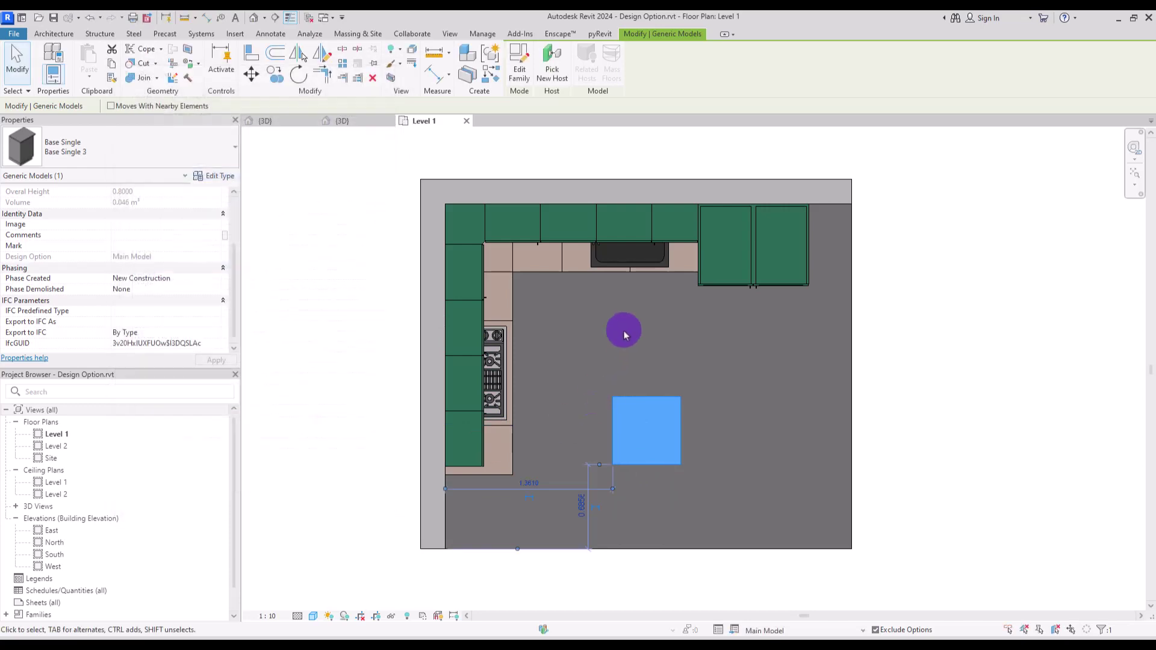
- Position the island cabinet and mirror a copy beside it to form a two-cabinet island
click(624, 331)
click(650, 464)
drag(681, 486, 673, 495)
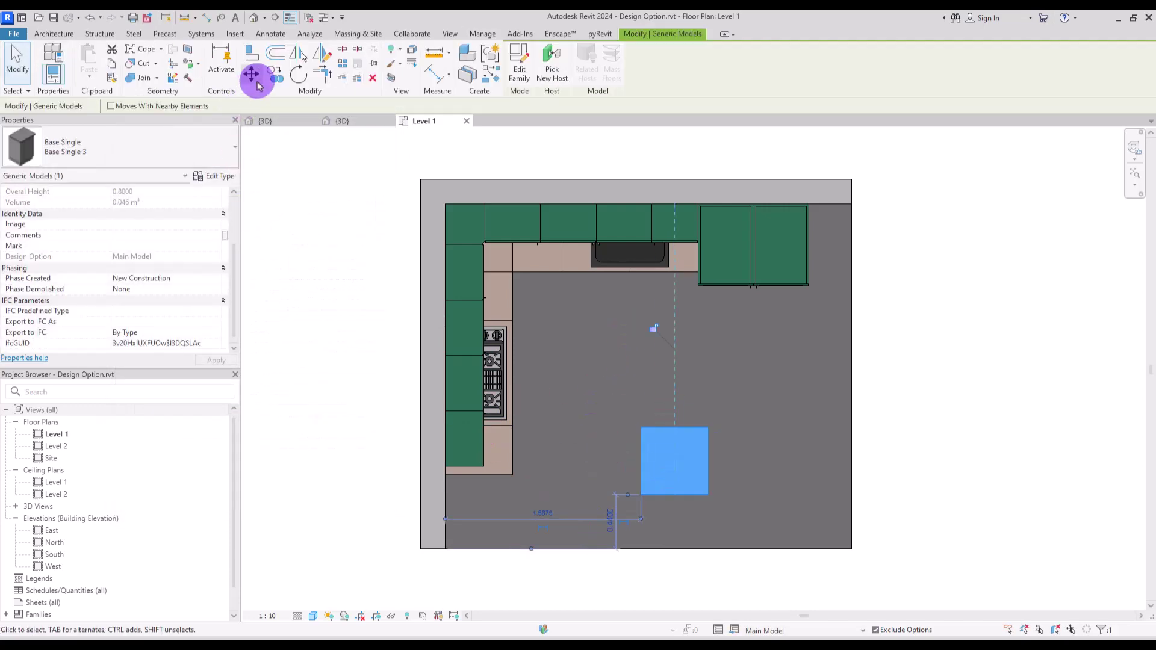
click(322, 53)
click(709, 460)
click(709, 384)
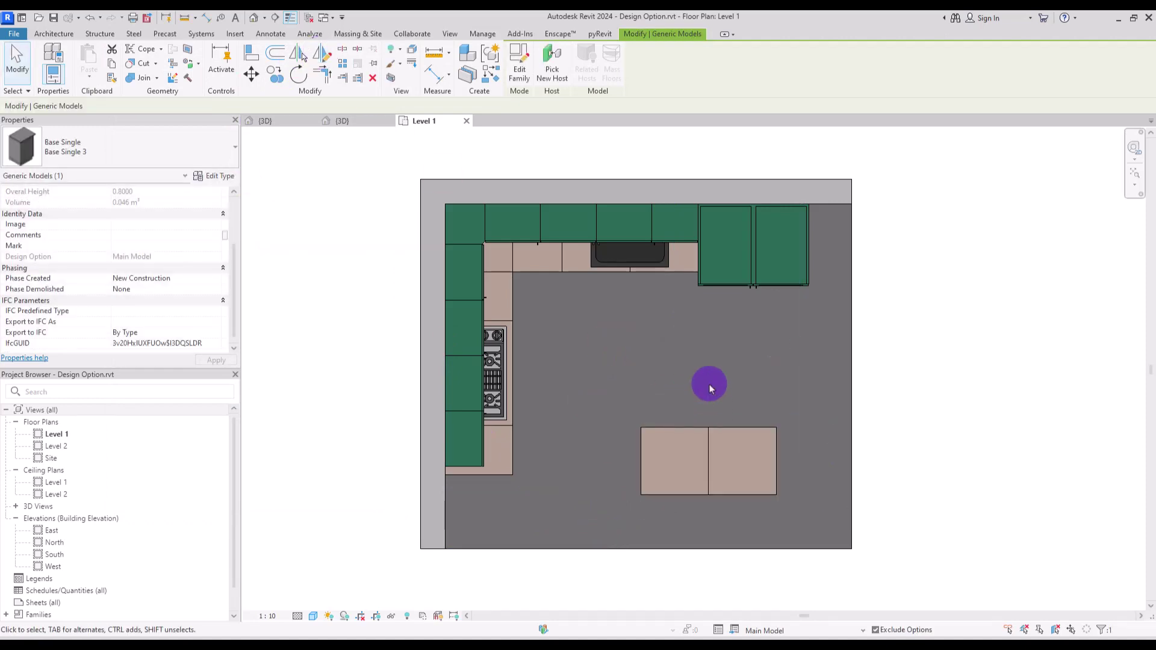
key(Escape)
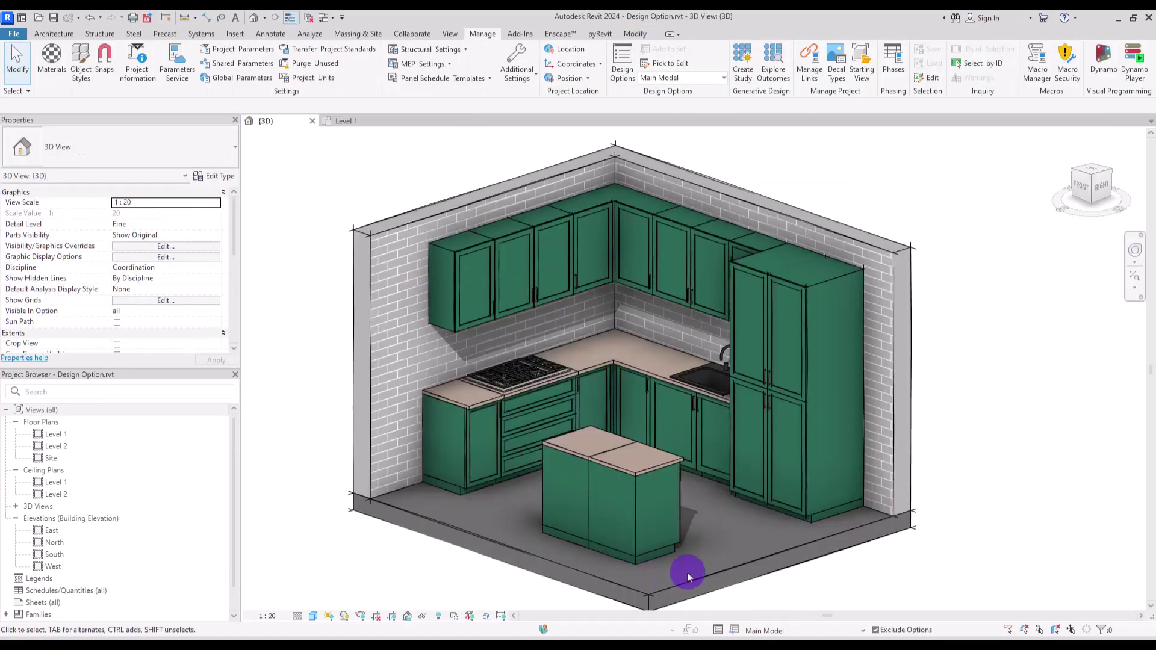
- Add both island cabinets to the Style set's Island option, excluding L Set
click(638, 508)
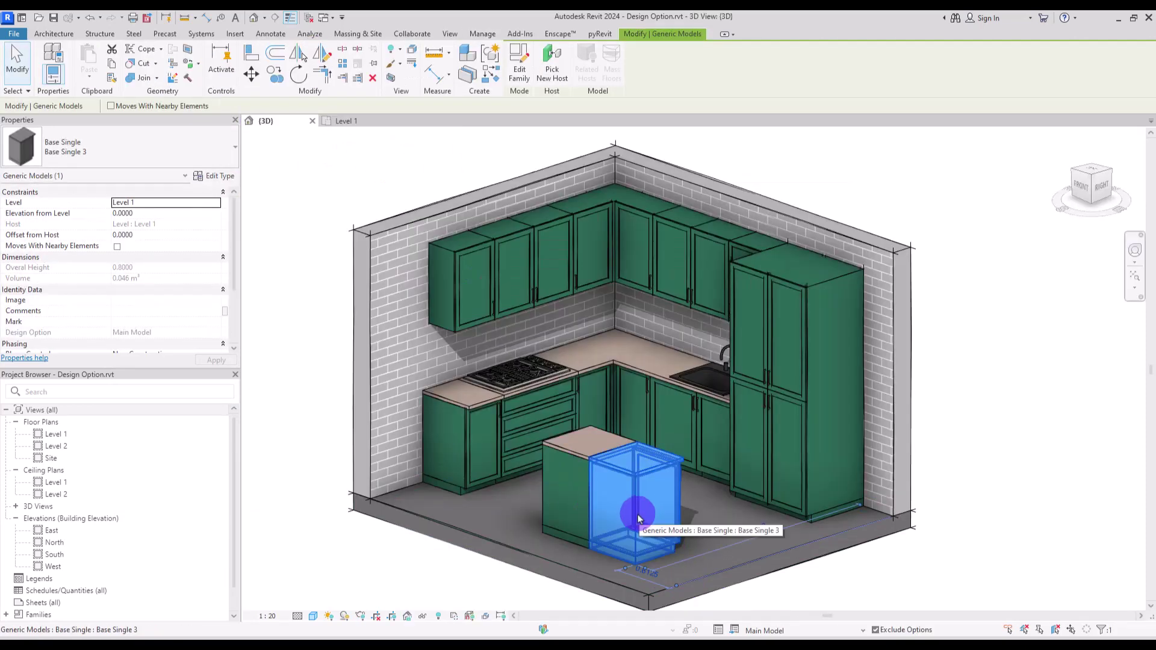
ctrl+click(547, 478)
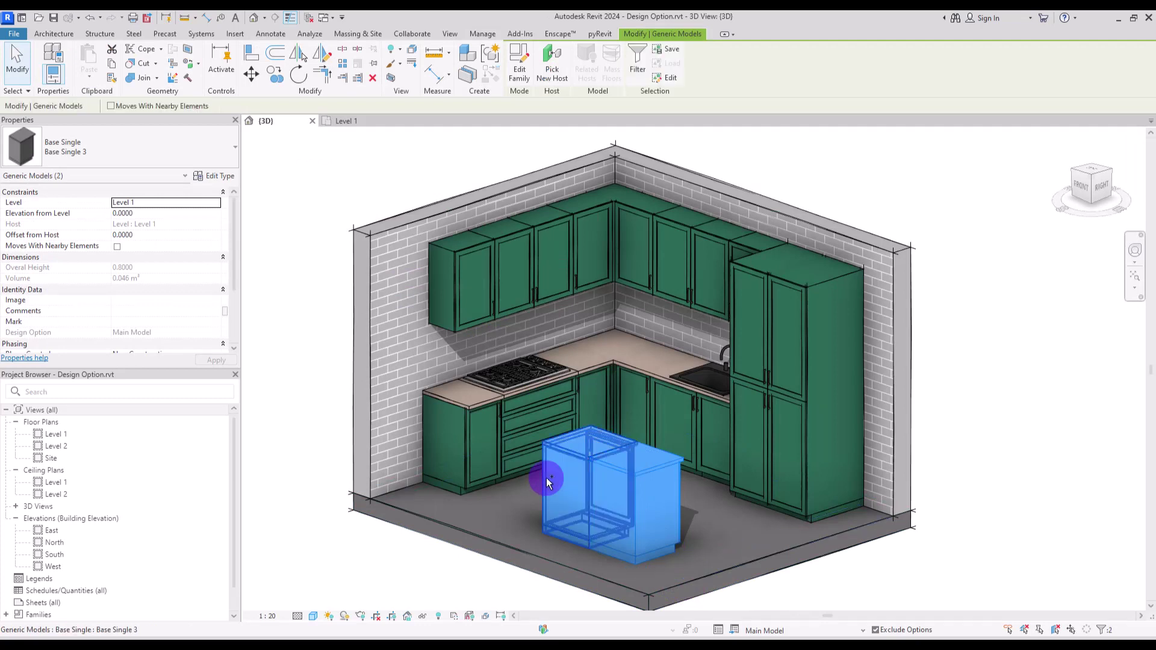
click(483, 34)
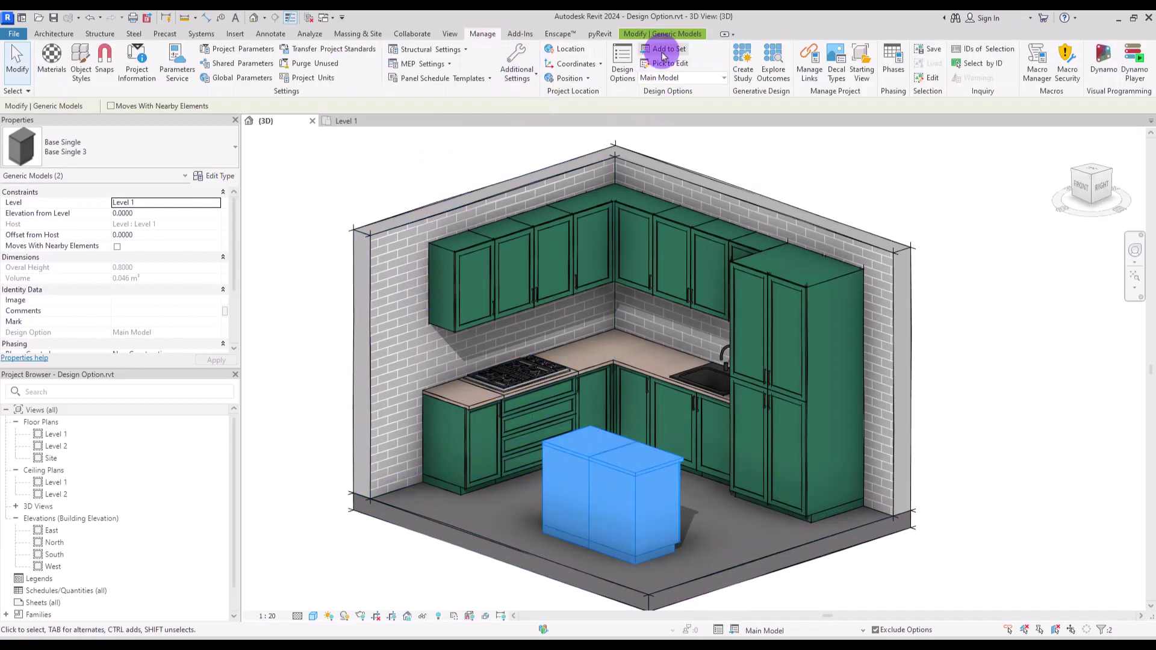
click(620, 66)
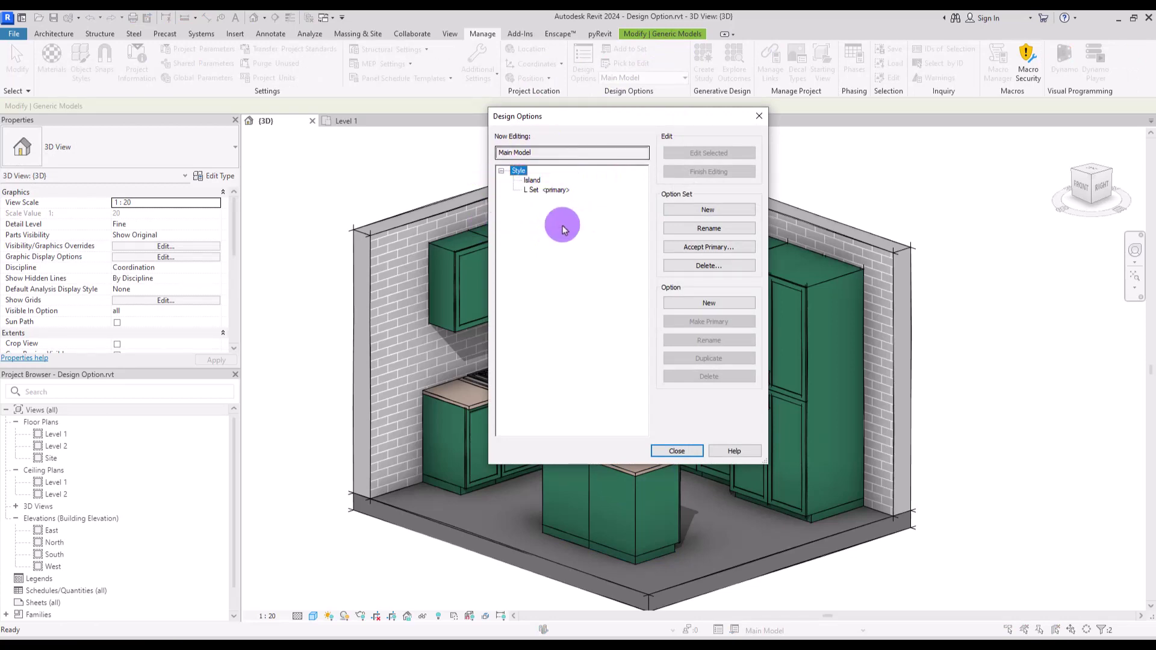
click(674, 451)
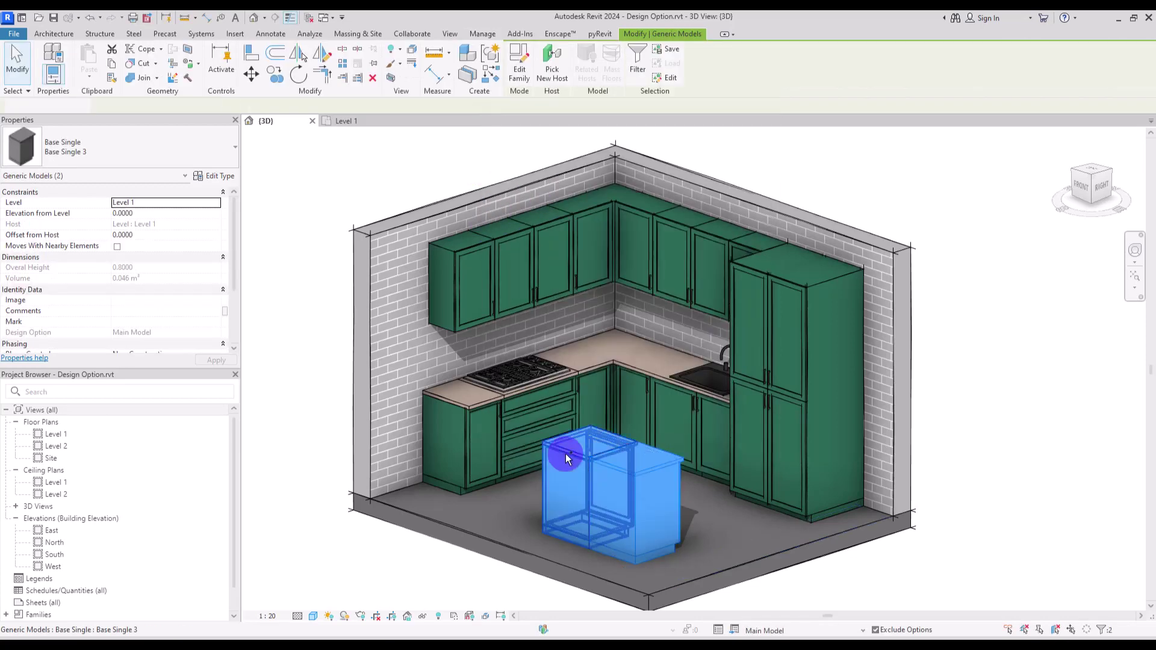
click(478, 34)
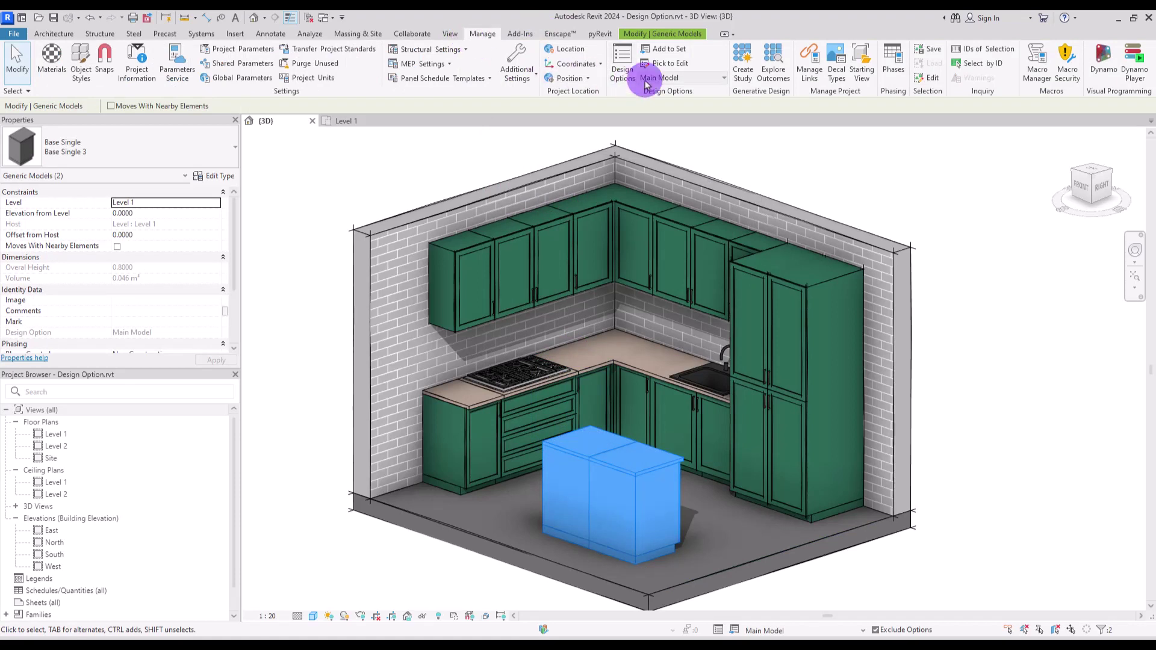
click(668, 53)
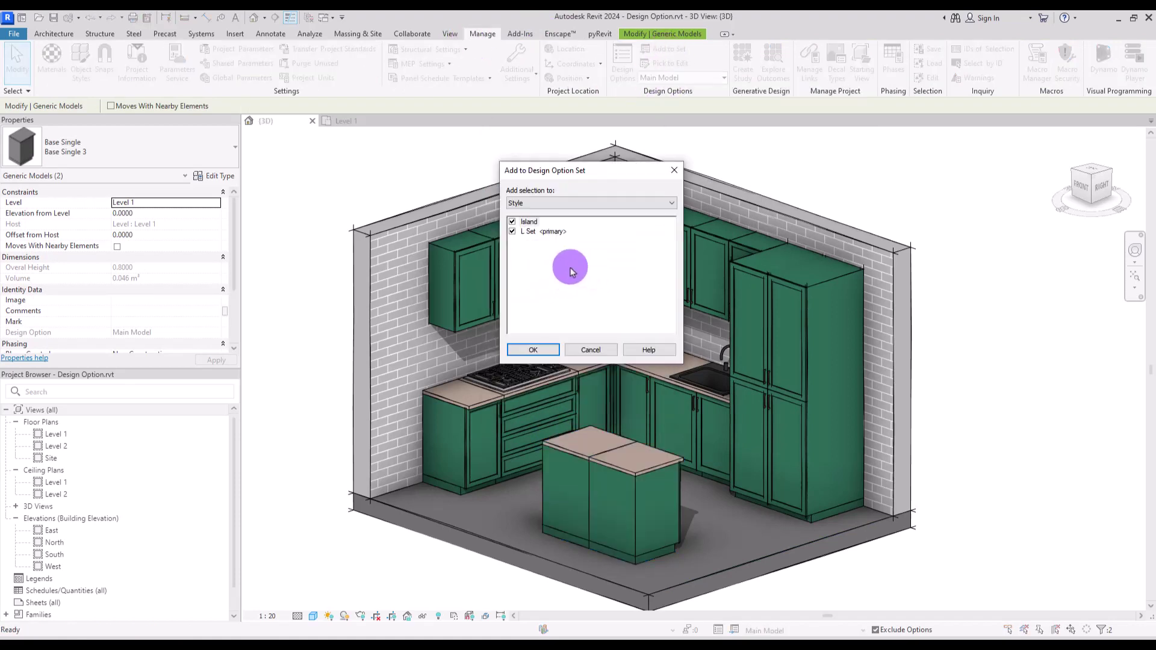
click(512, 232)
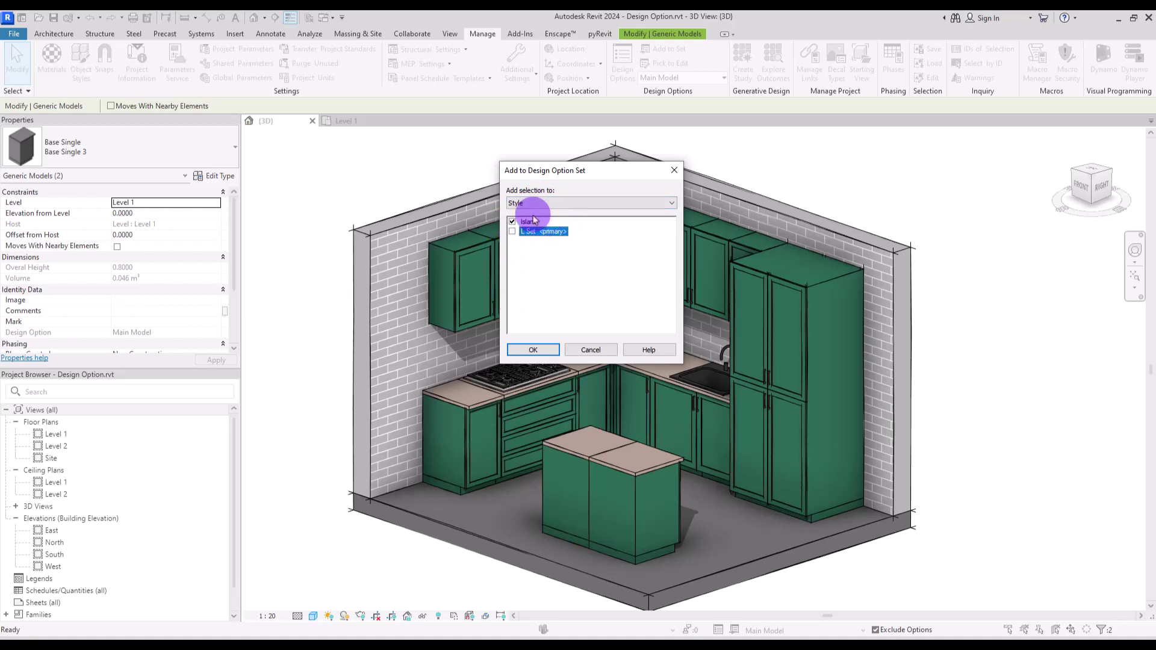
click(541, 353)
- Make Island the active design option for editing
click(701, 78)
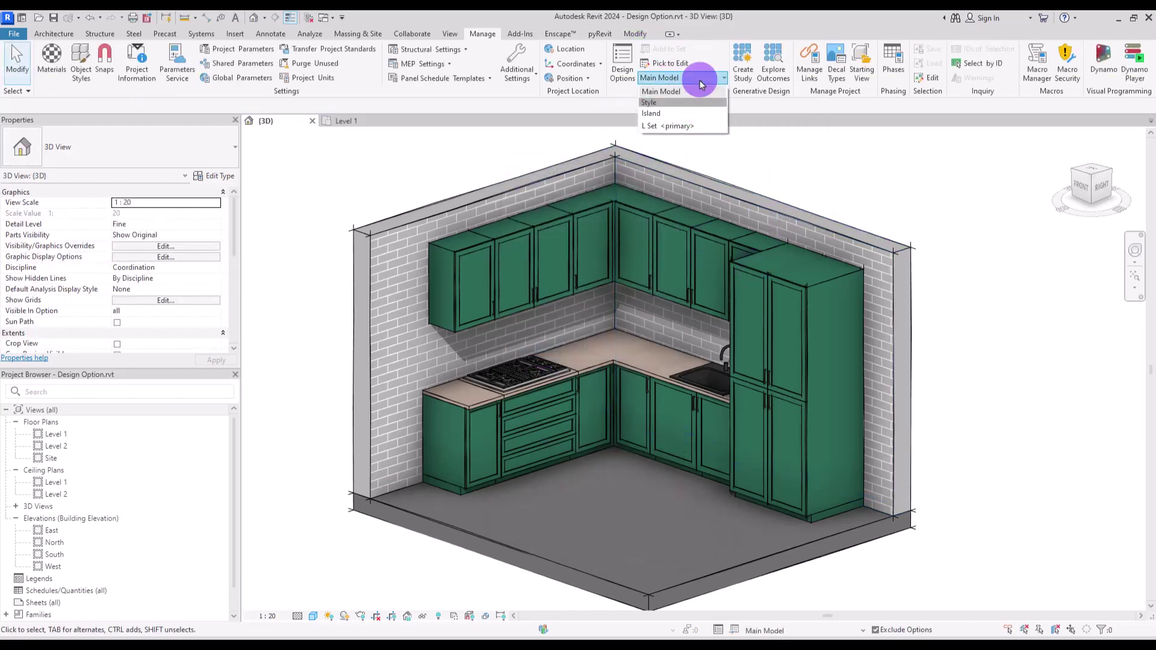
click(682, 126)
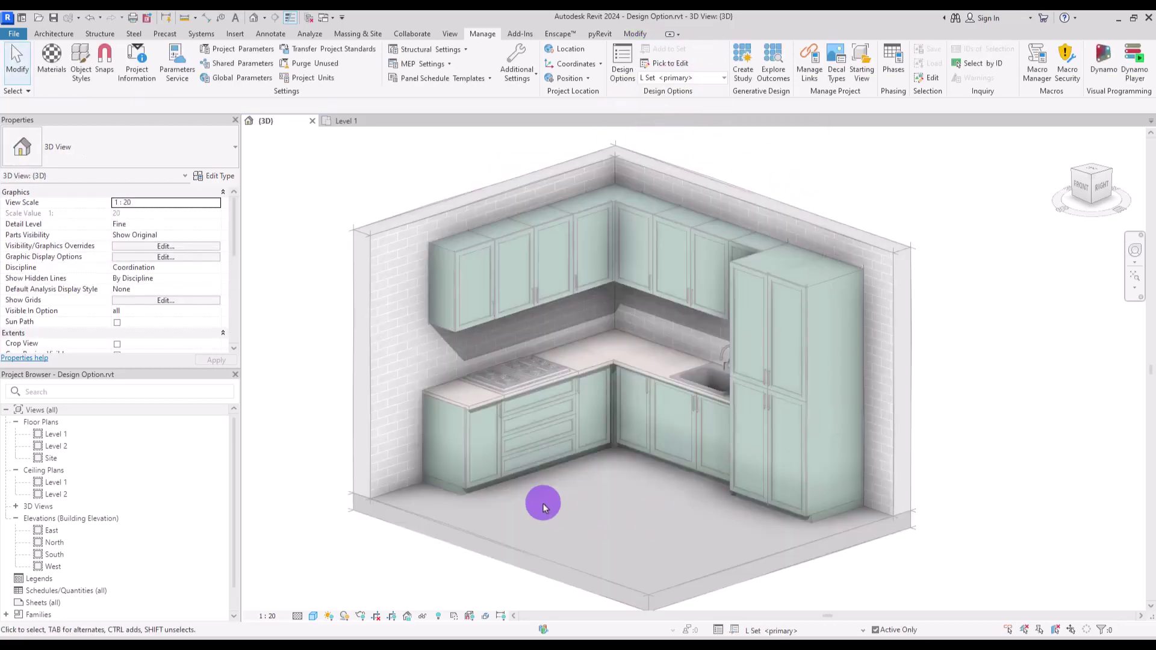
click(701, 78)
click(679, 114)
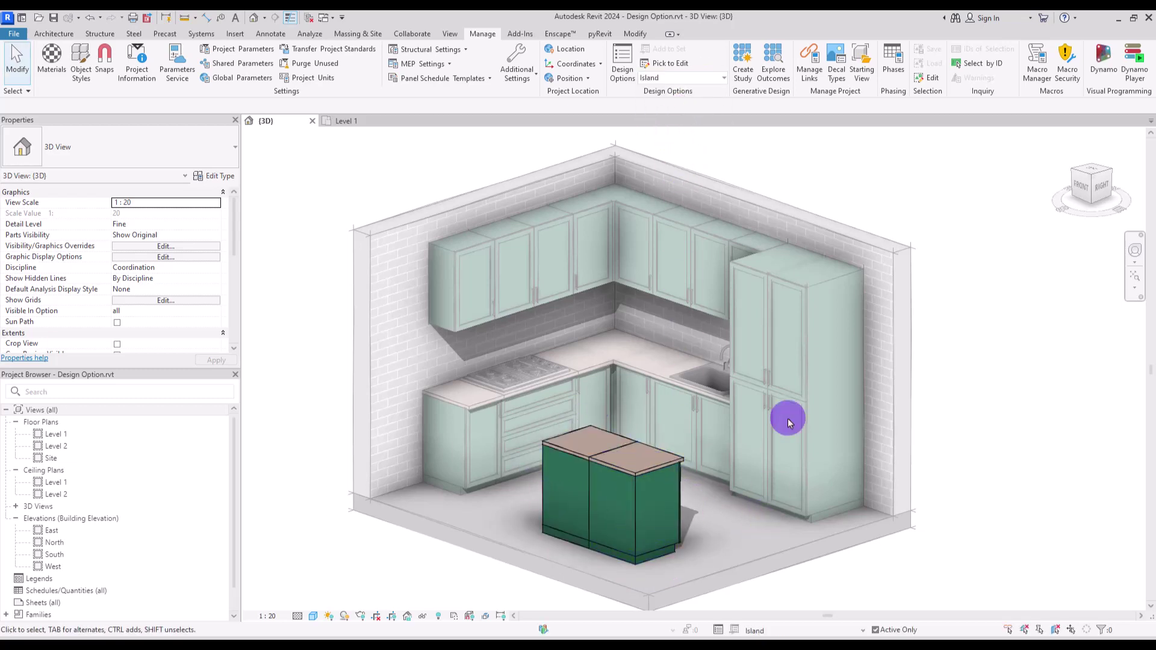
- Place two Chair (30) bar stools below the island in the Level 1 plan
click(342, 120)
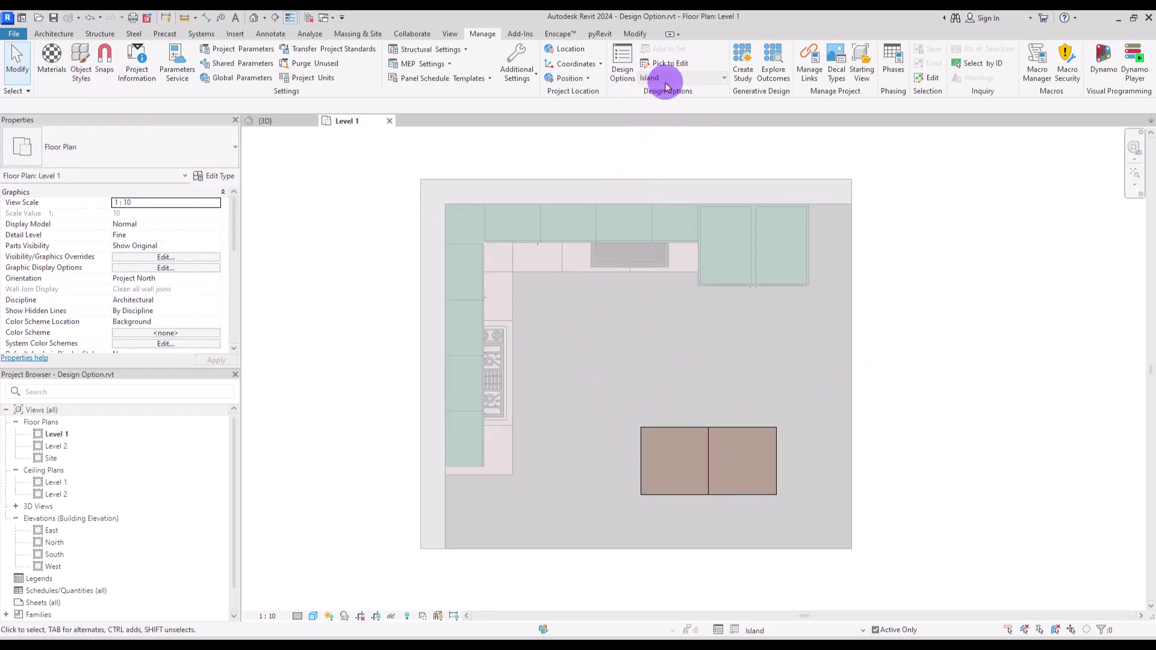
click(54, 34)
click(142, 76)
click(149, 100)
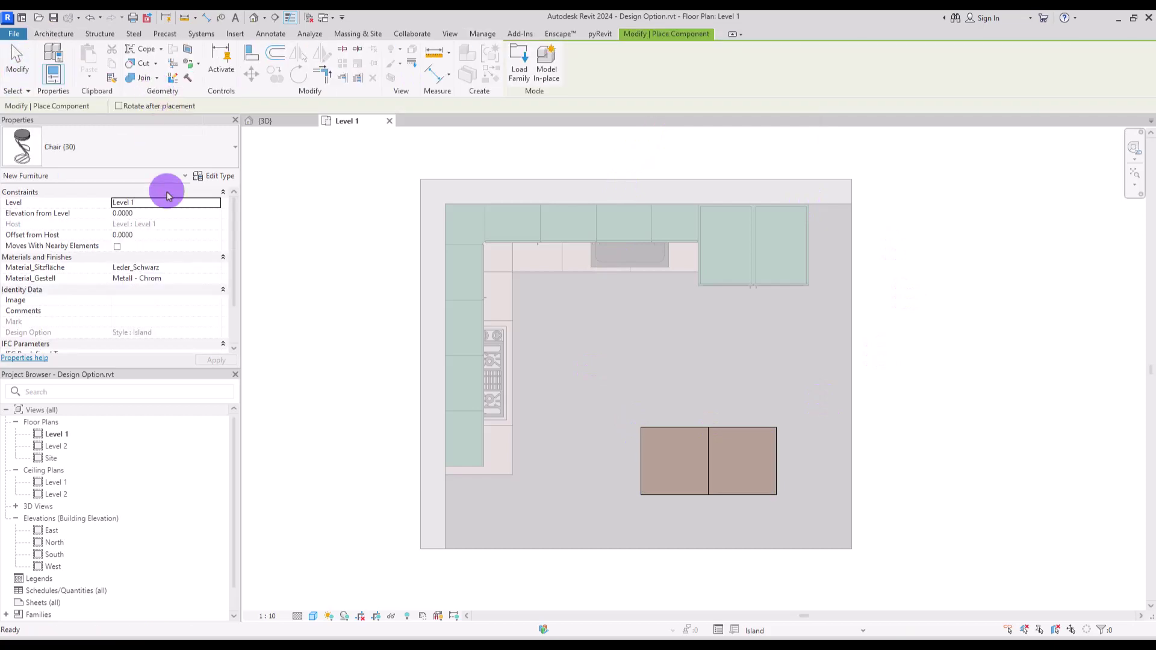
click(677, 521)
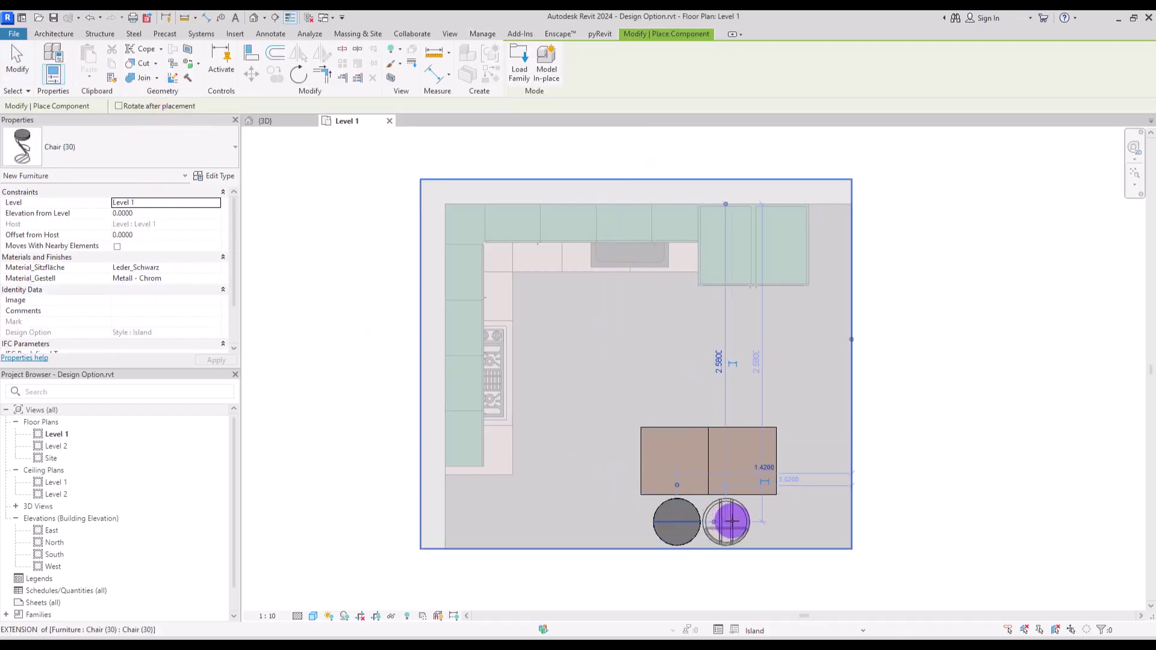
click(738, 522)
key(Escape)
key(Escape)
click(268, 122)
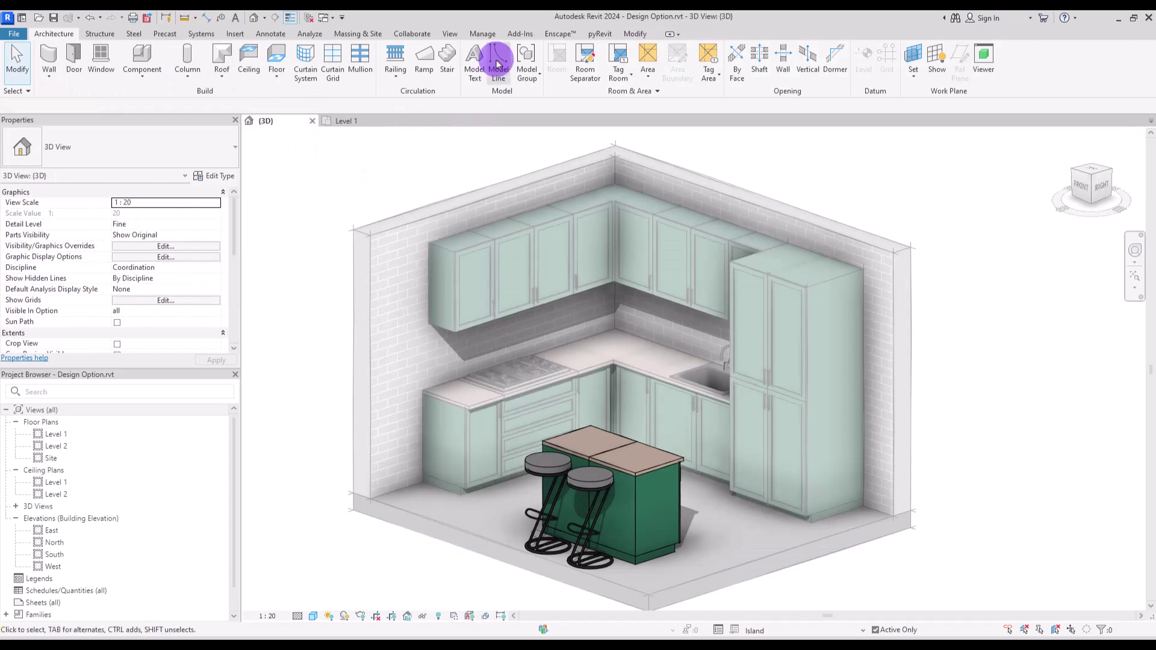
click(482, 34)
- Finish editing the Island option, then switch back to working in Island
click(623, 62)
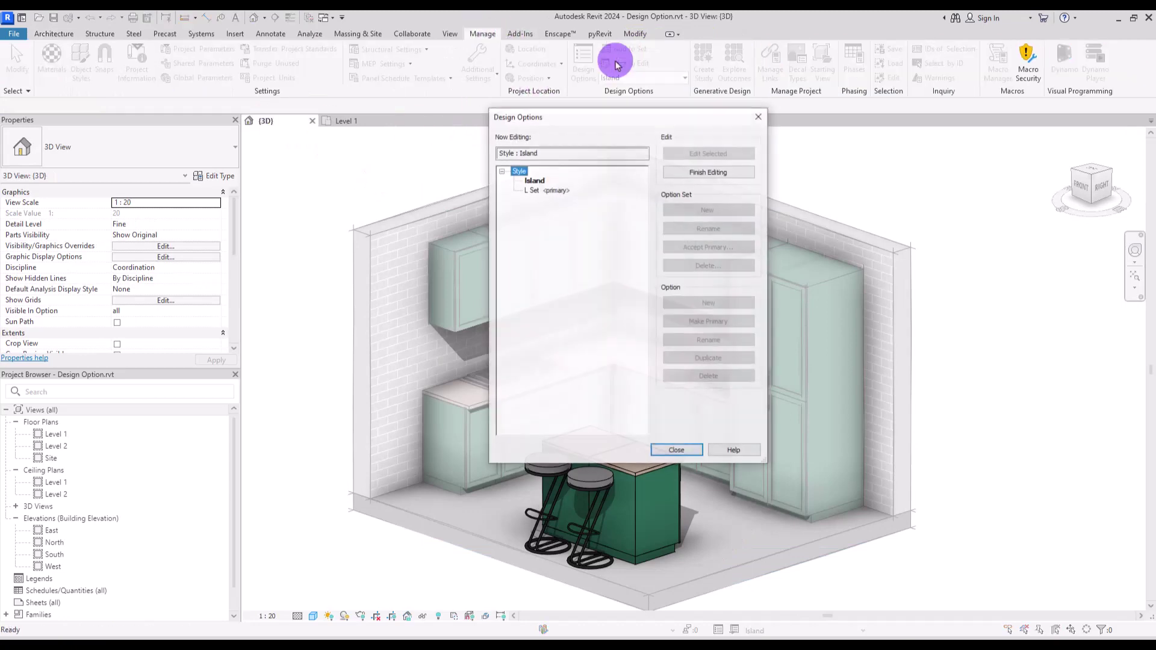
drag(638, 124, 418, 95)
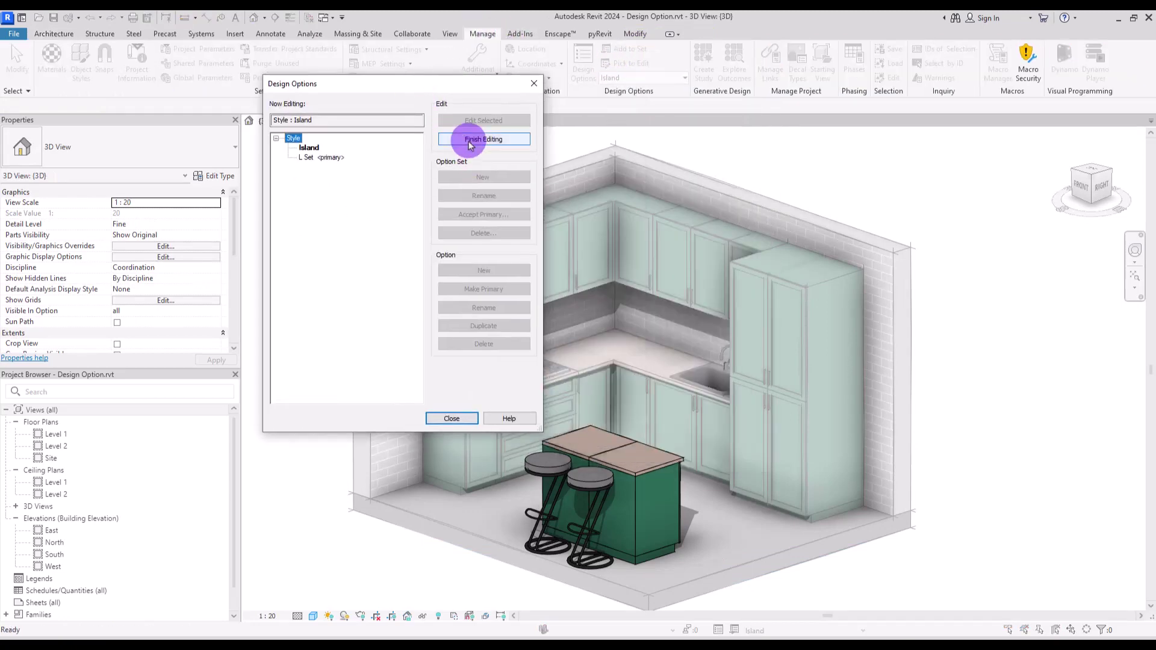
click(469, 142)
click(451, 419)
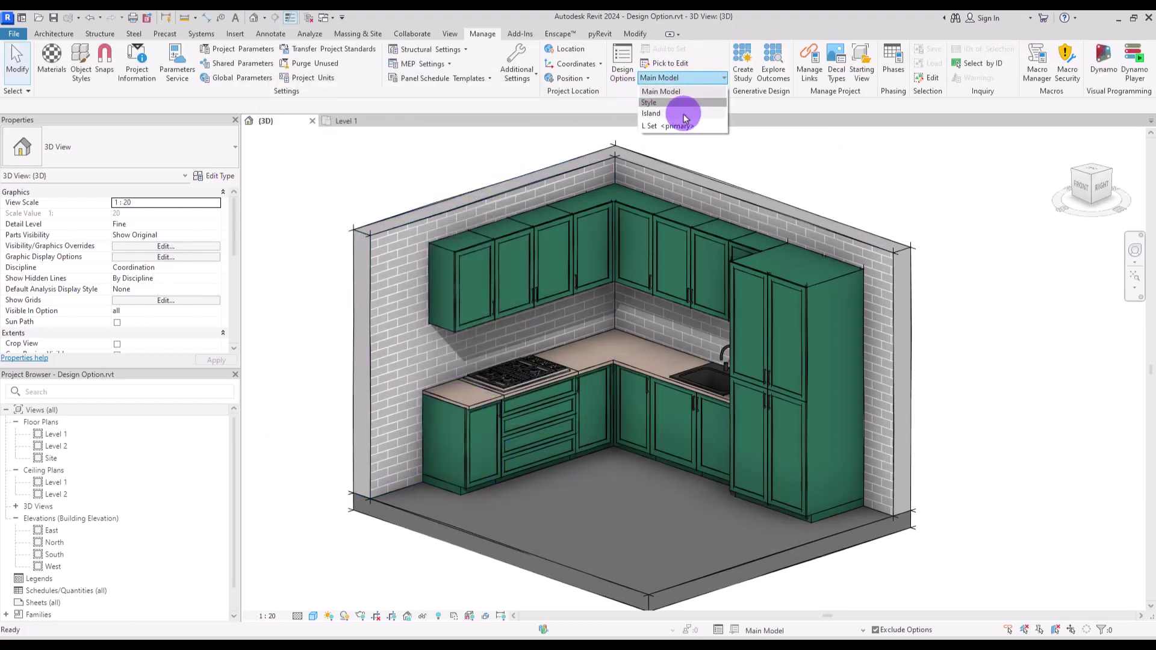
click(684, 115)
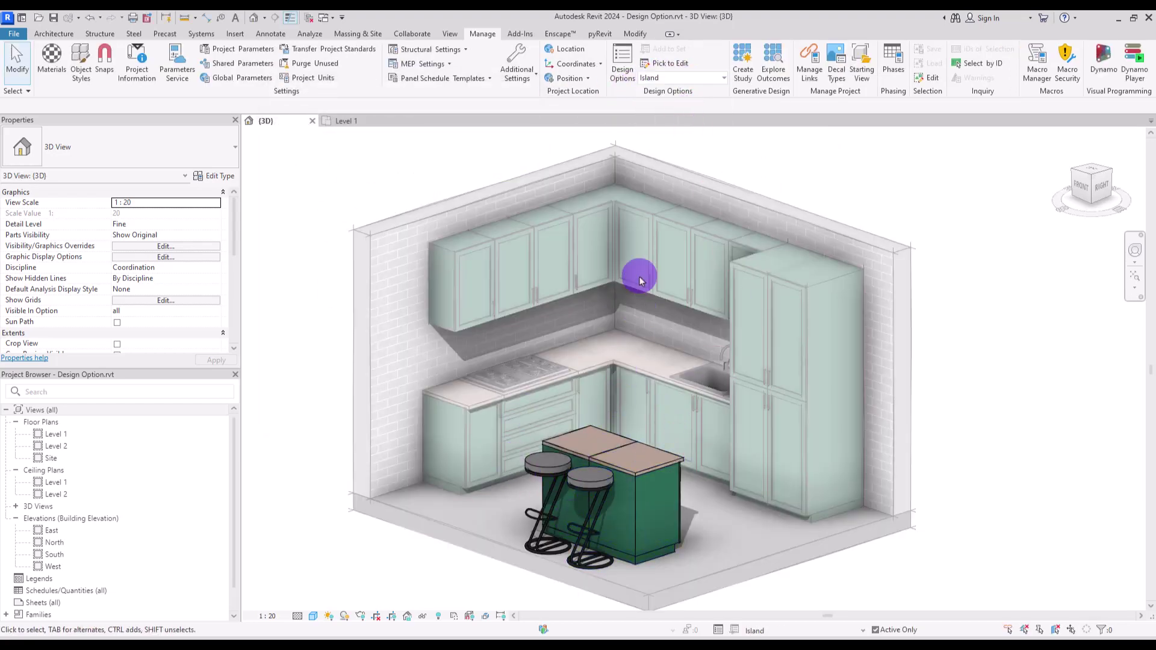
- Finish editing Island again and make it the Style set's primary option
click(623, 63)
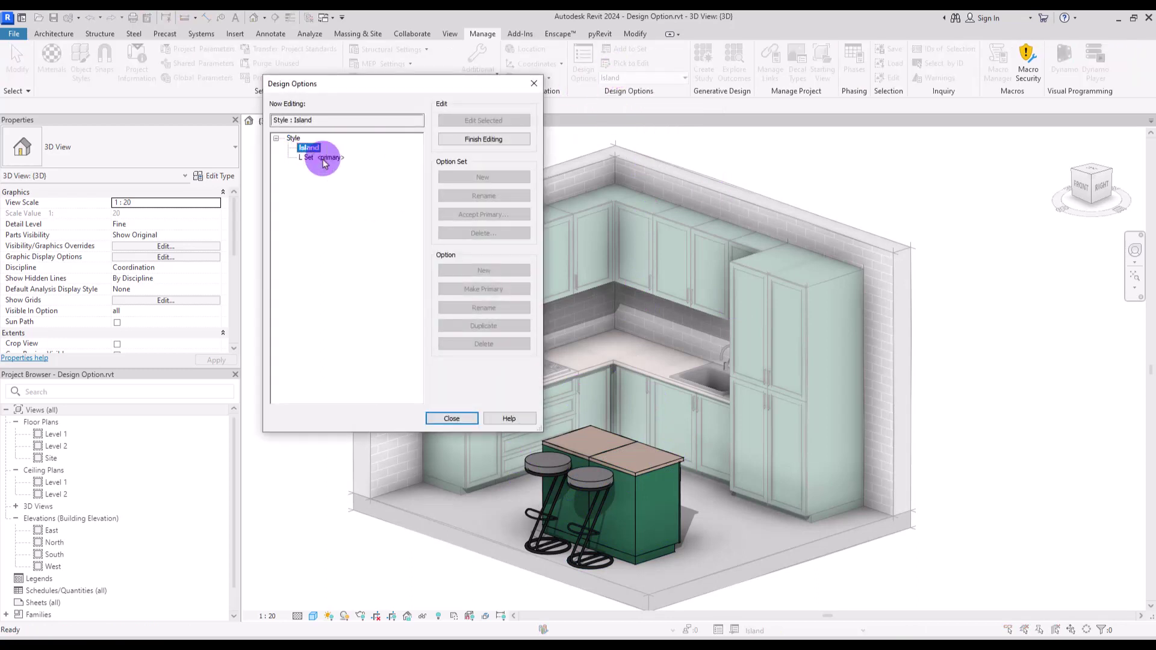
click(481, 139)
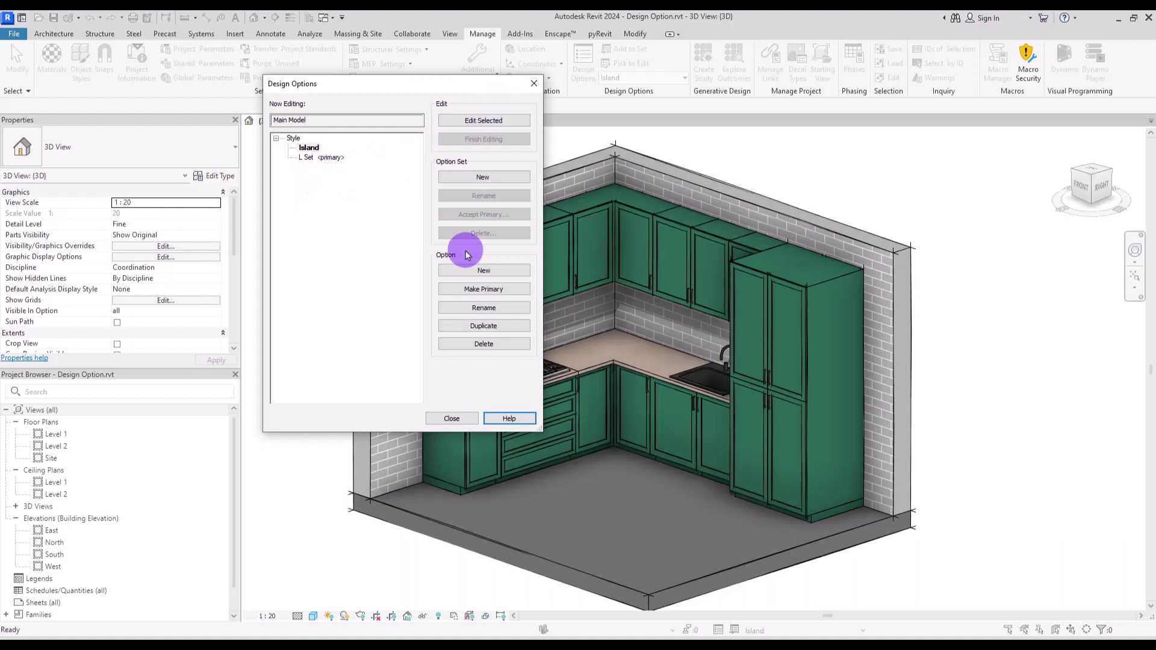
click(459, 291)
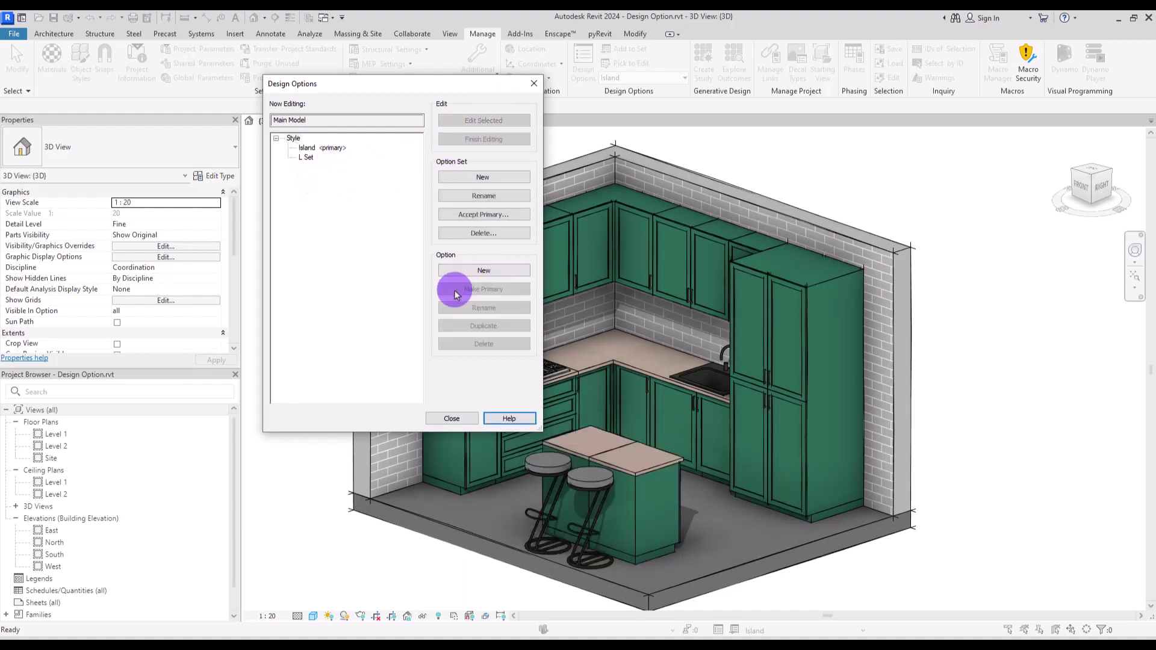
click(451, 418)
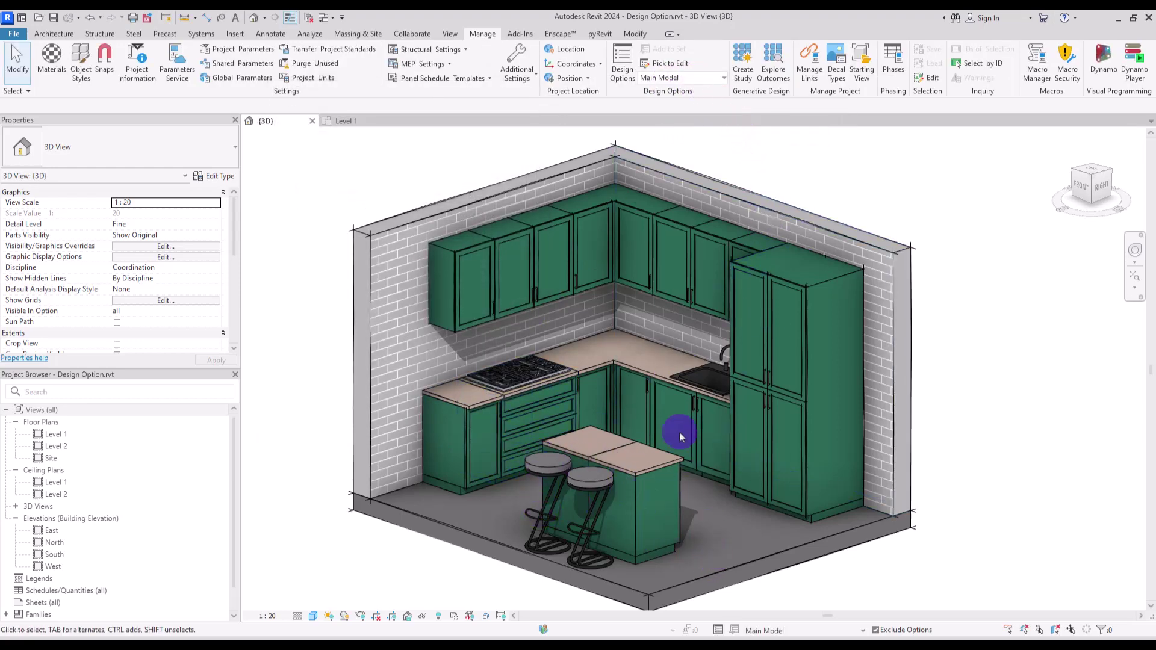
- Create a new option set named Set and add a second option
click(622, 66)
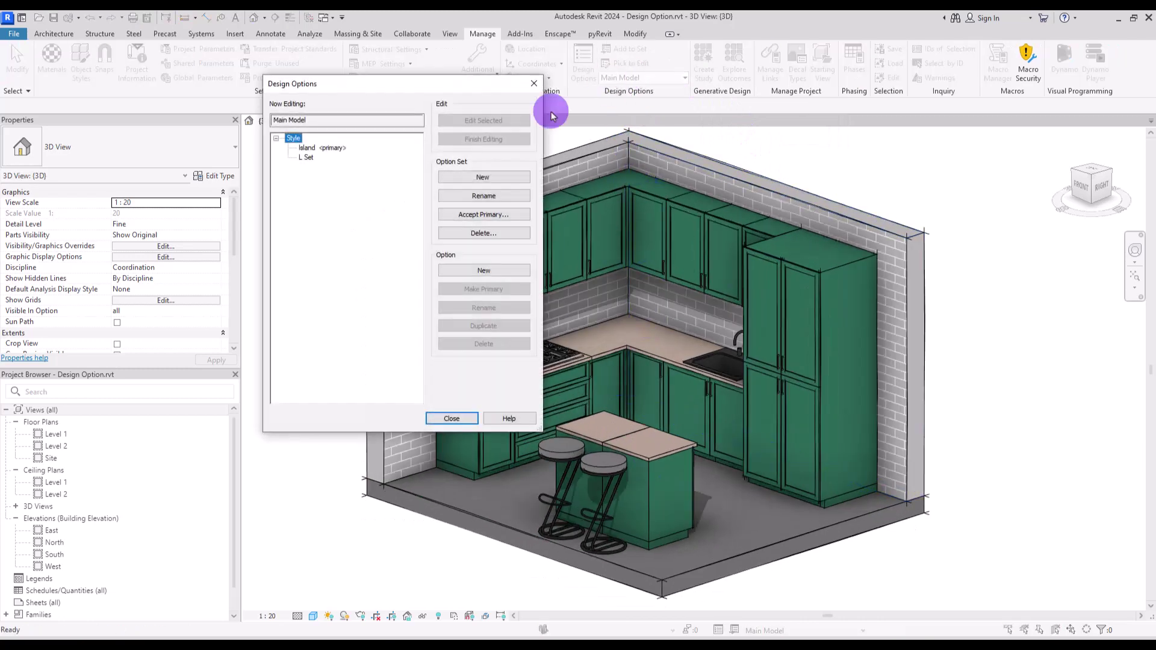
click(461, 176)
click(304, 138)
click(483, 196)
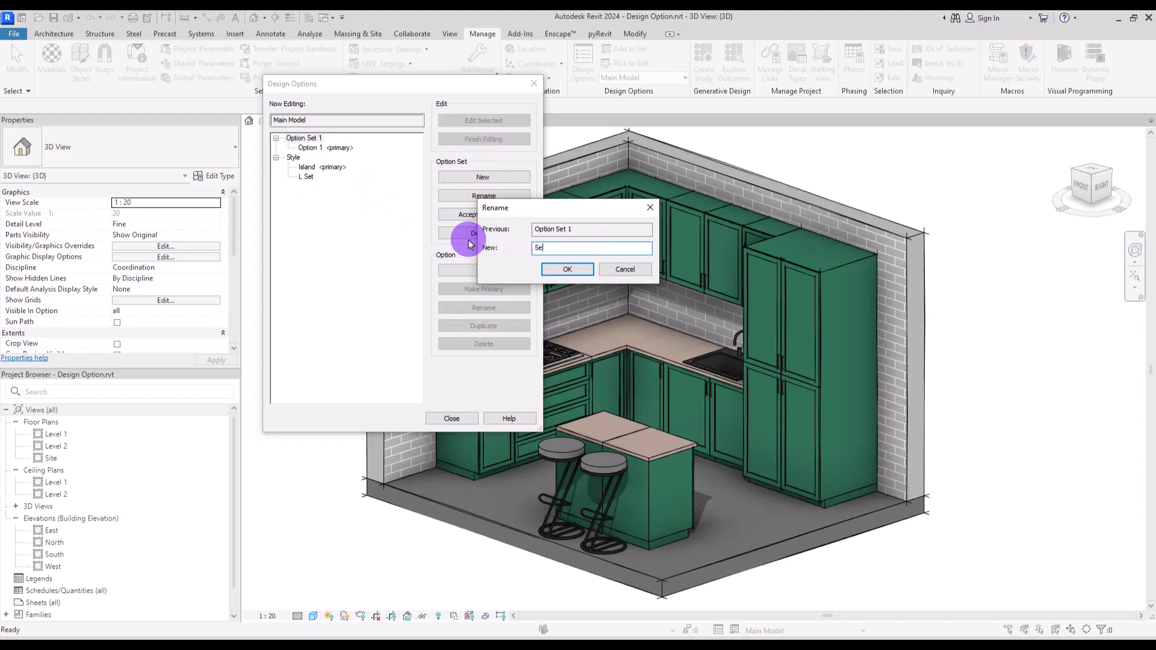
click(566, 268)
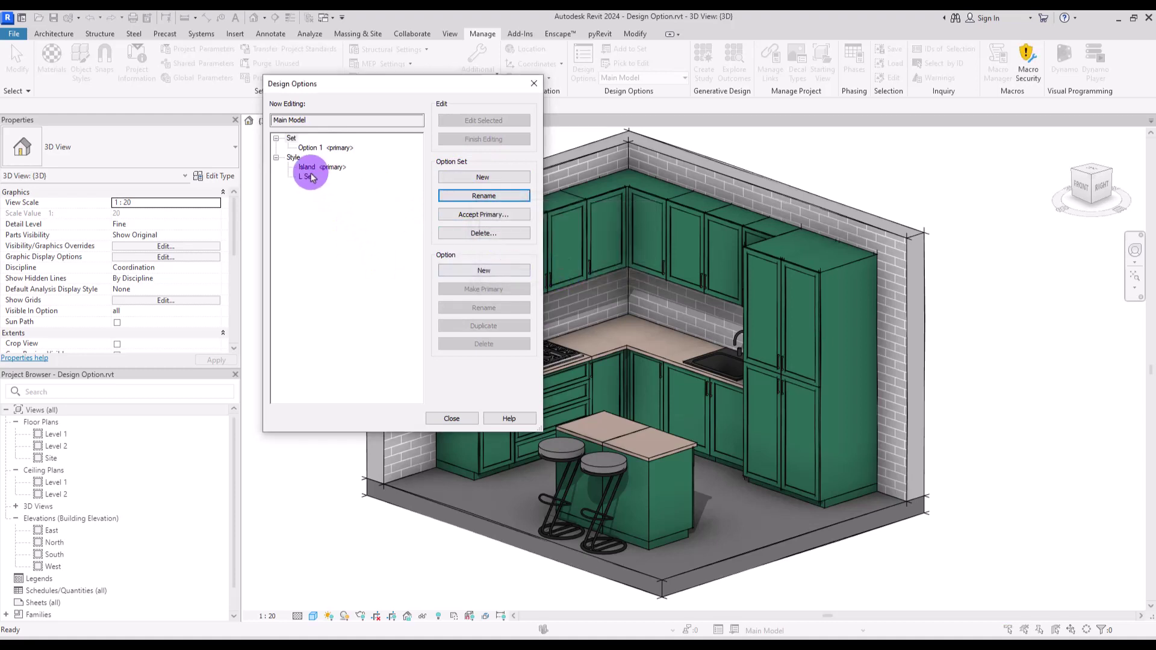
click(464, 274)
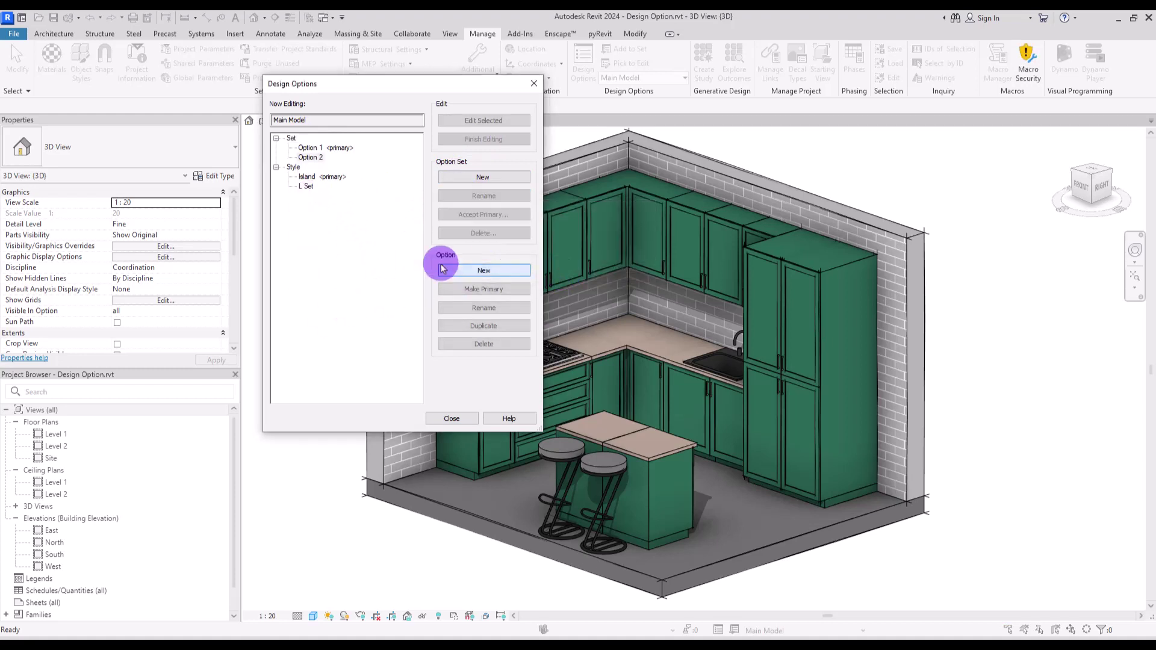
- Rename Option 1 to A and Option 2 to B
click(310, 147)
click(482, 308)
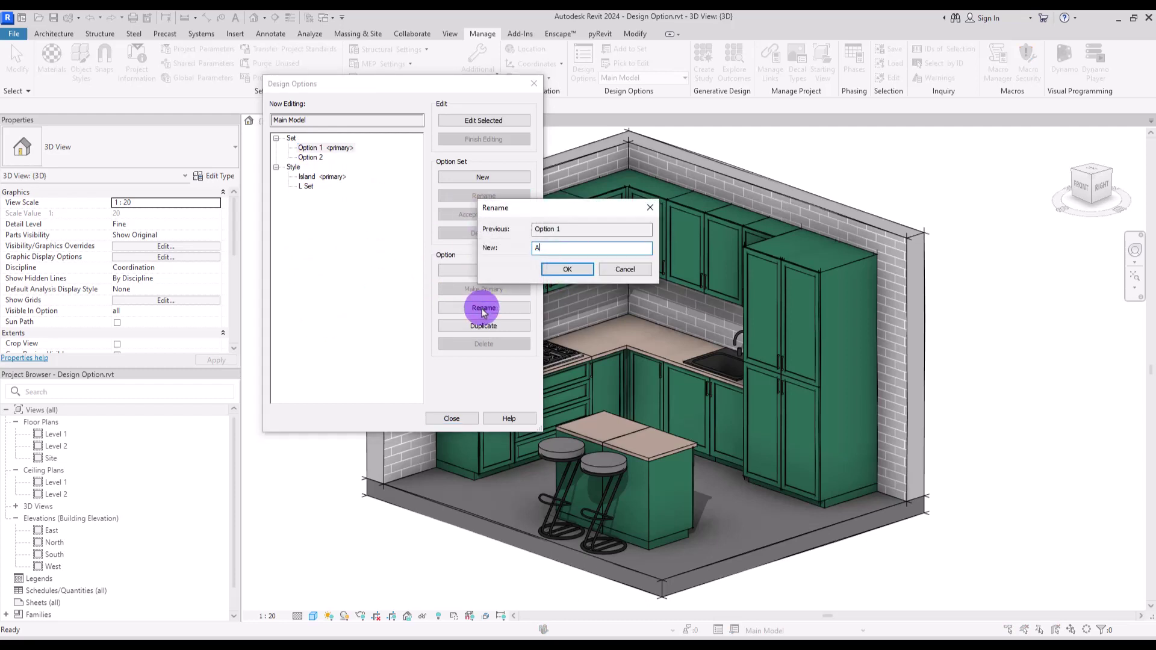
click(567, 269)
click(310, 157)
click(482, 308)
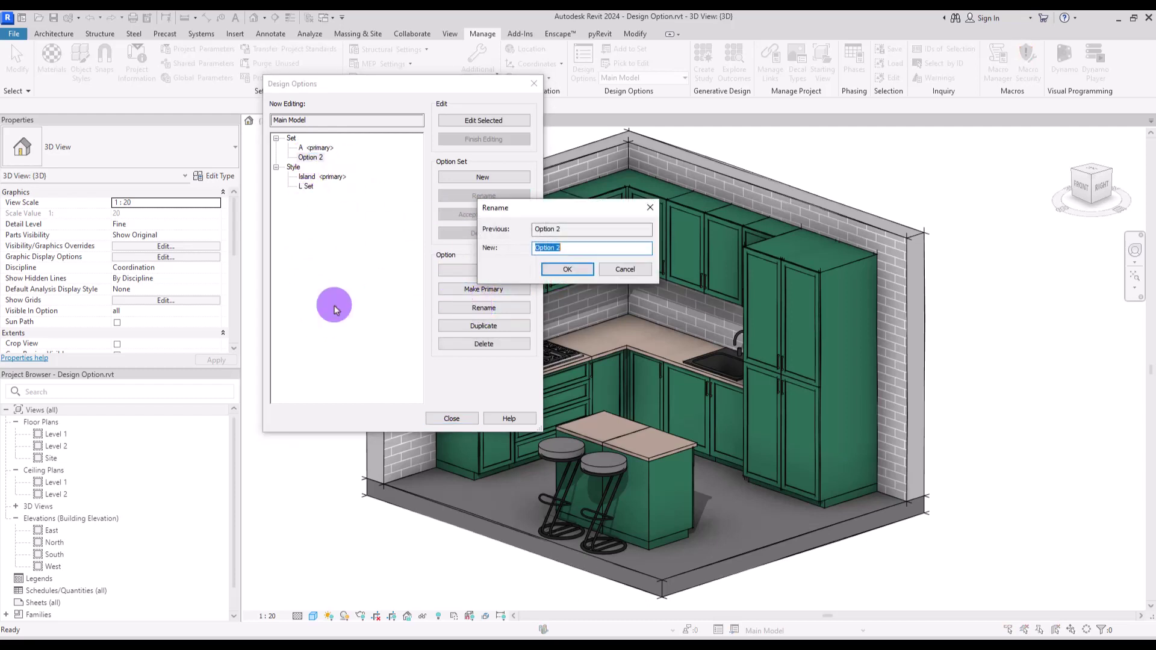
click(567, 270)
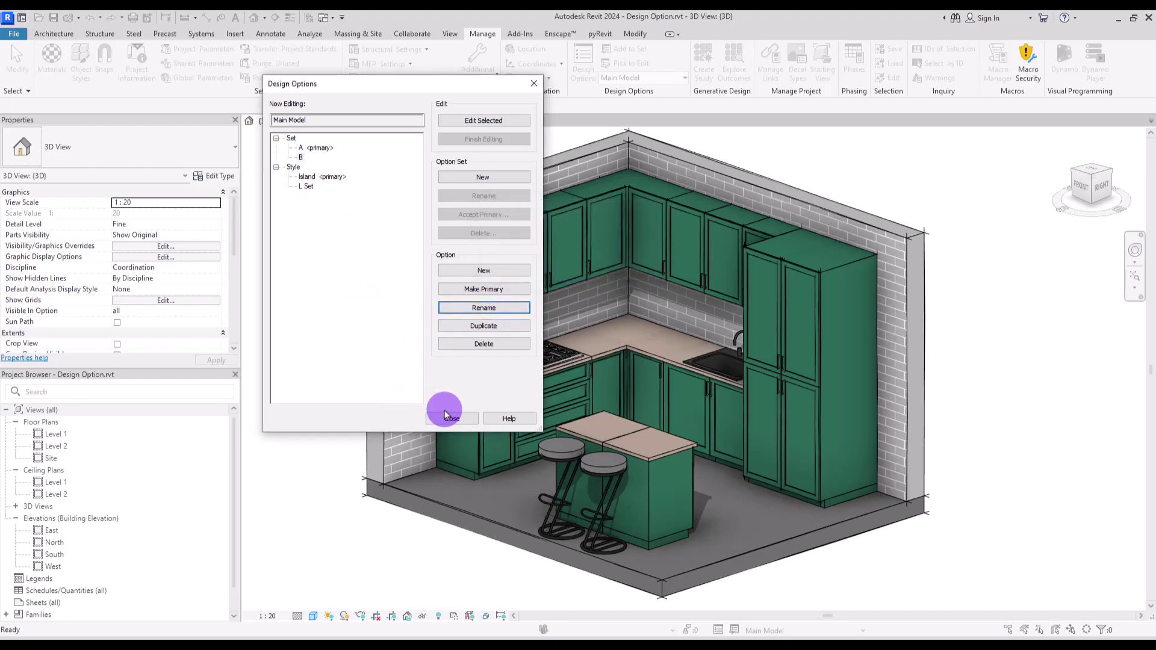
click(448, 419)
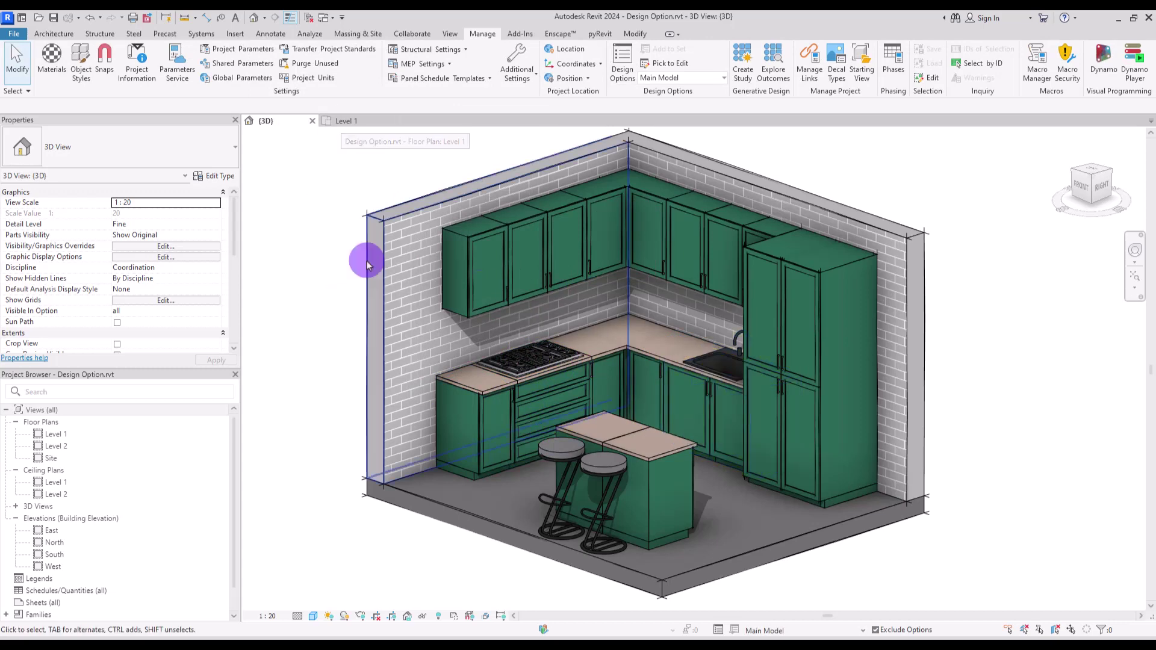
- Add the gas range and sink to options A and B of the Set option set
click(538, 388)
ctrl+click(701, 368)
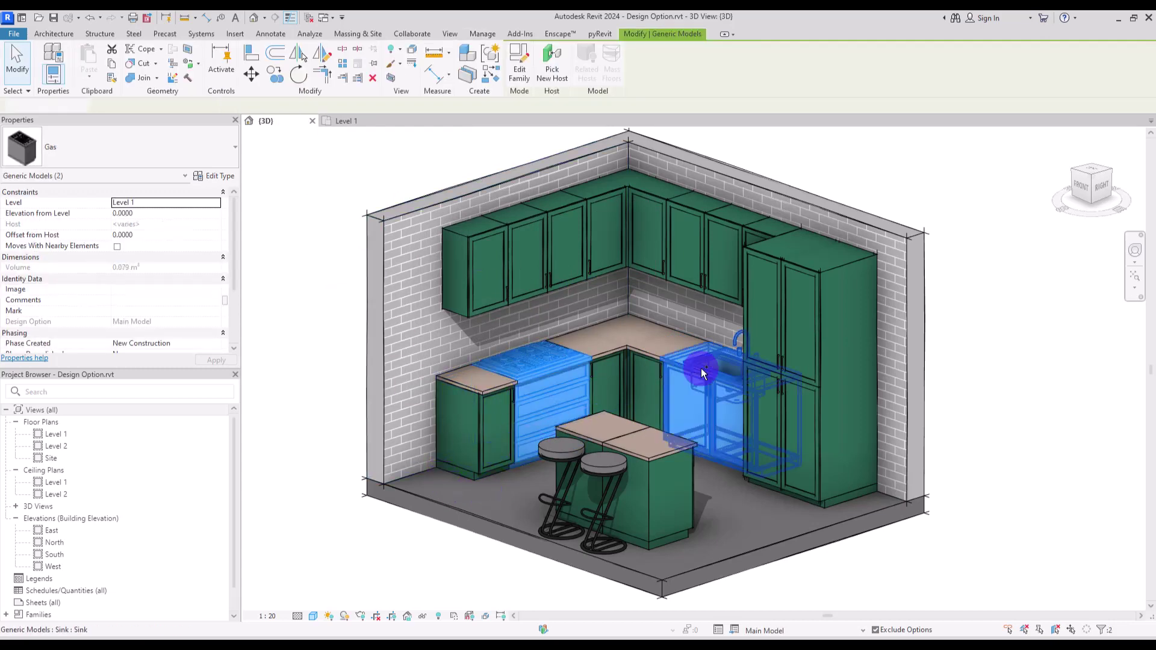
click(482, 34)
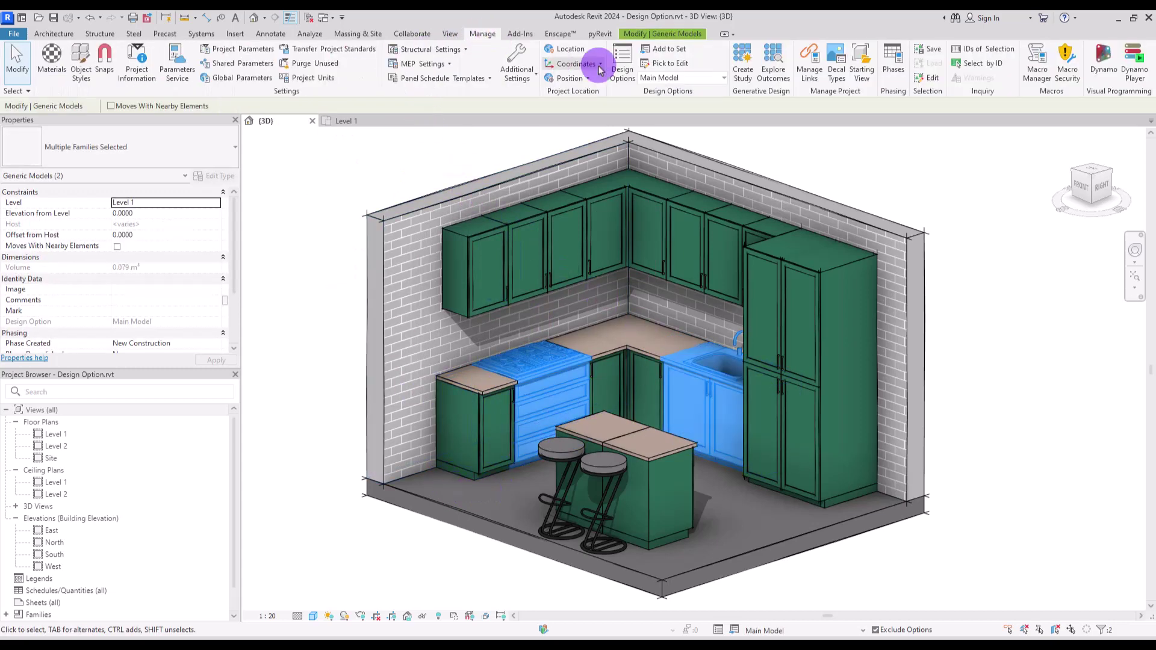
click(667, 50)
click(535, 204)
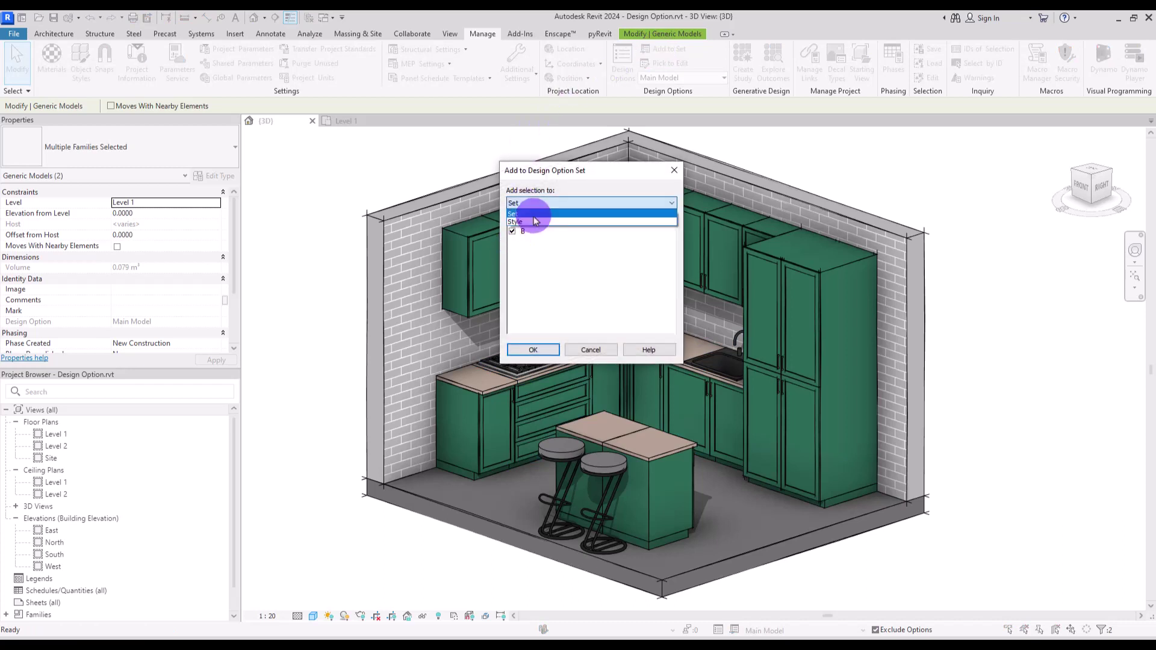
click(537, 214)
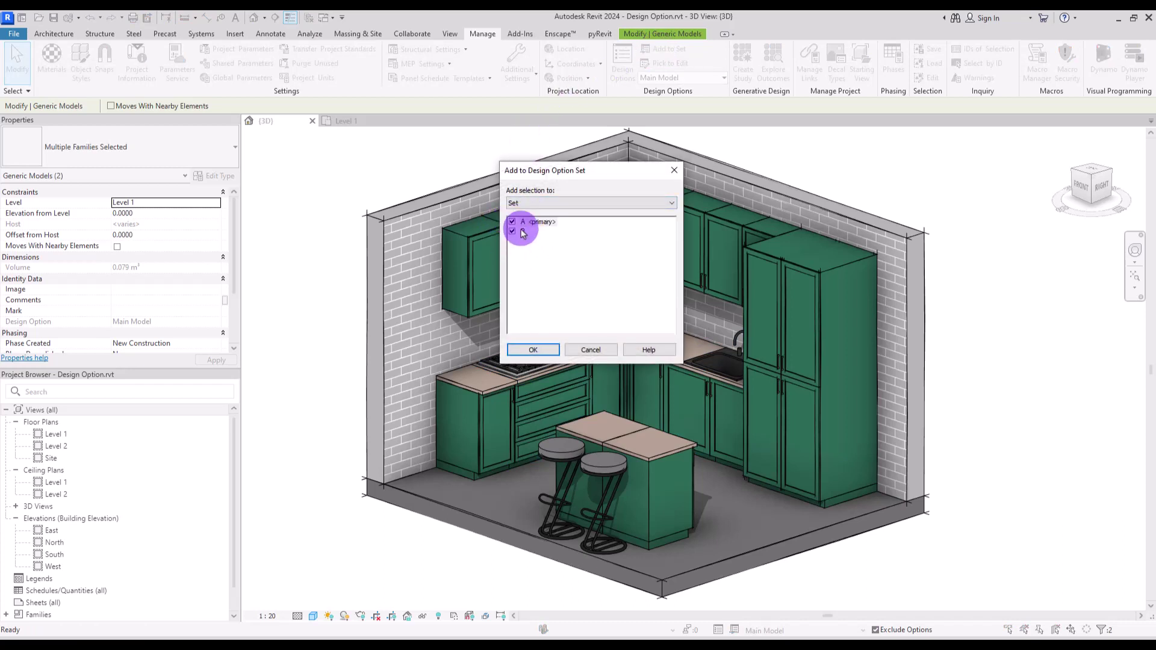
click(533, 349)
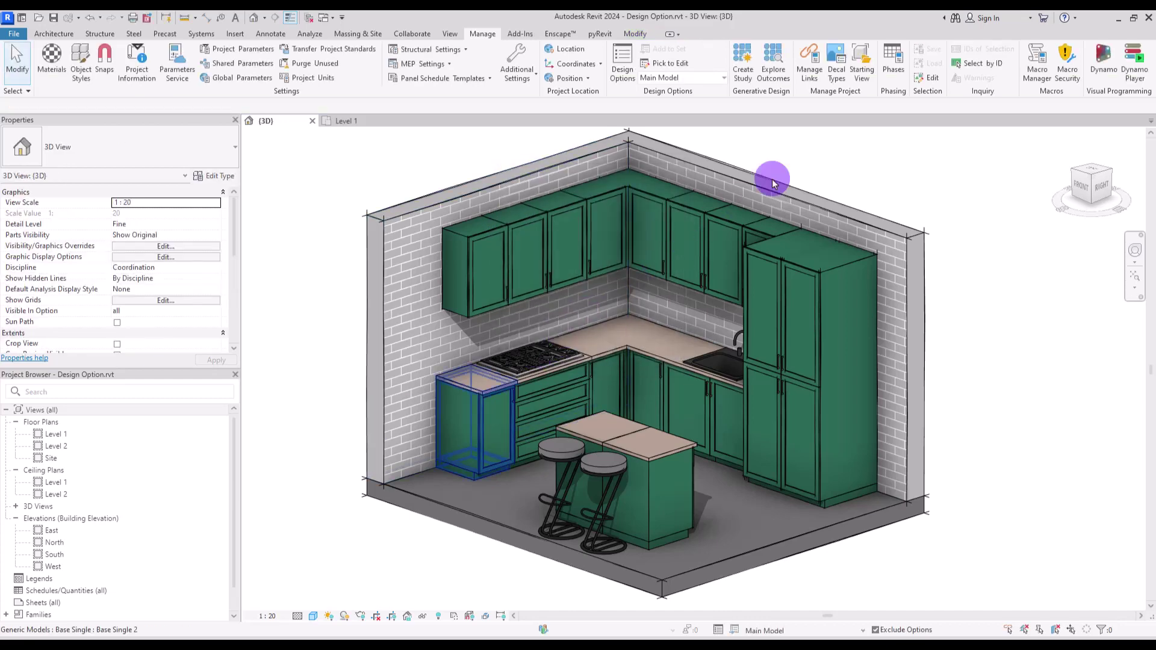
click(616, 70)
click(294, 167)
- Start editing option B of Set
click(300, 157)
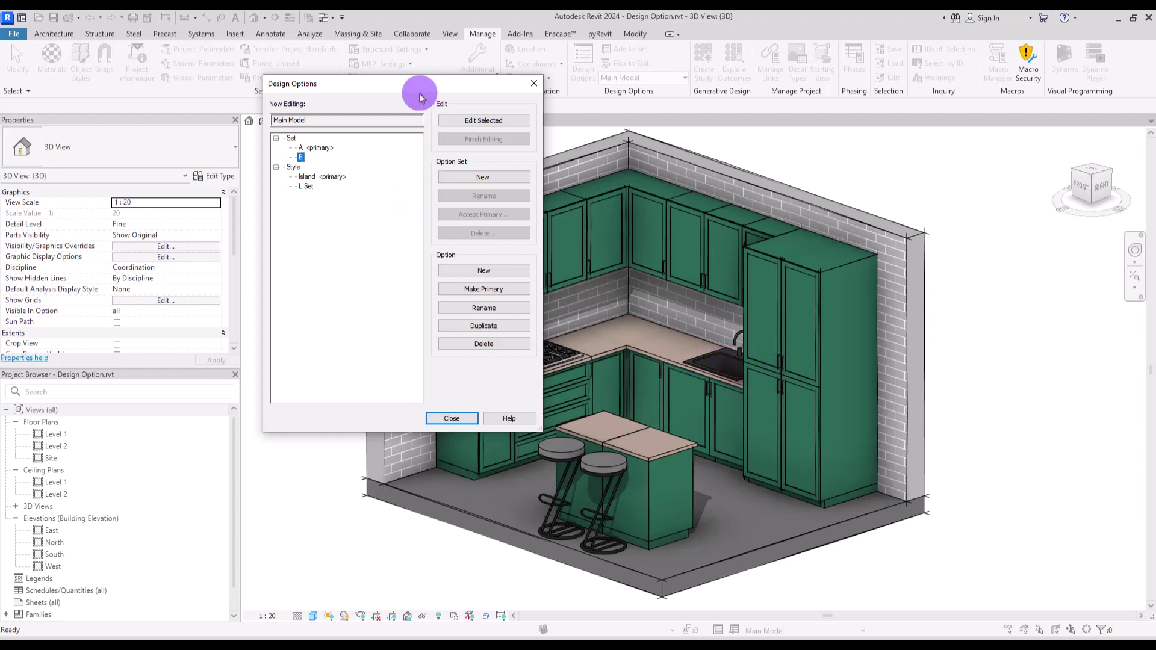
drag(361, 98, 270, 111)
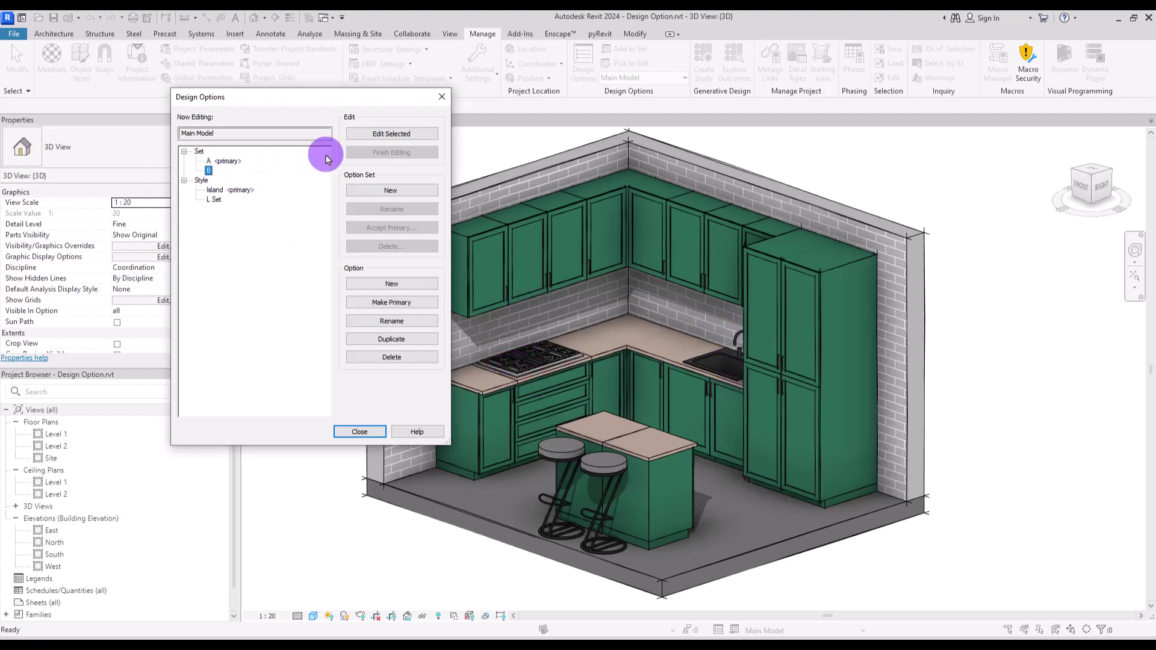
click(361, 135)
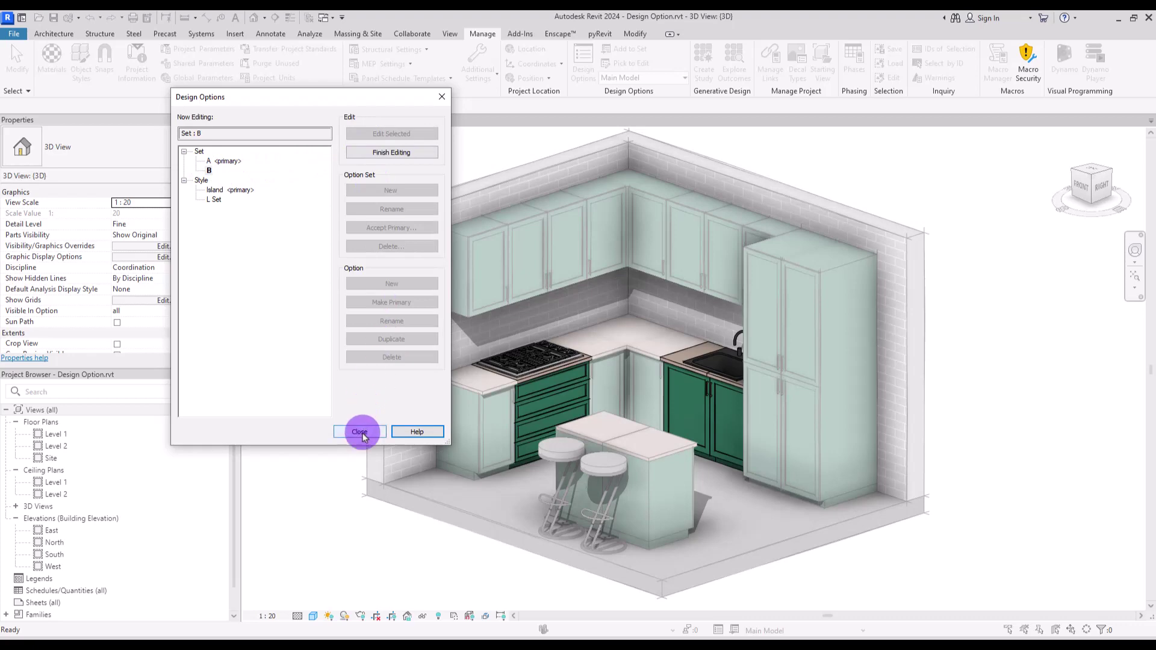
click(360, 432)
- Move and rotate the cooktop onto the back counter and the sink onto the left counter
click(347, 123)
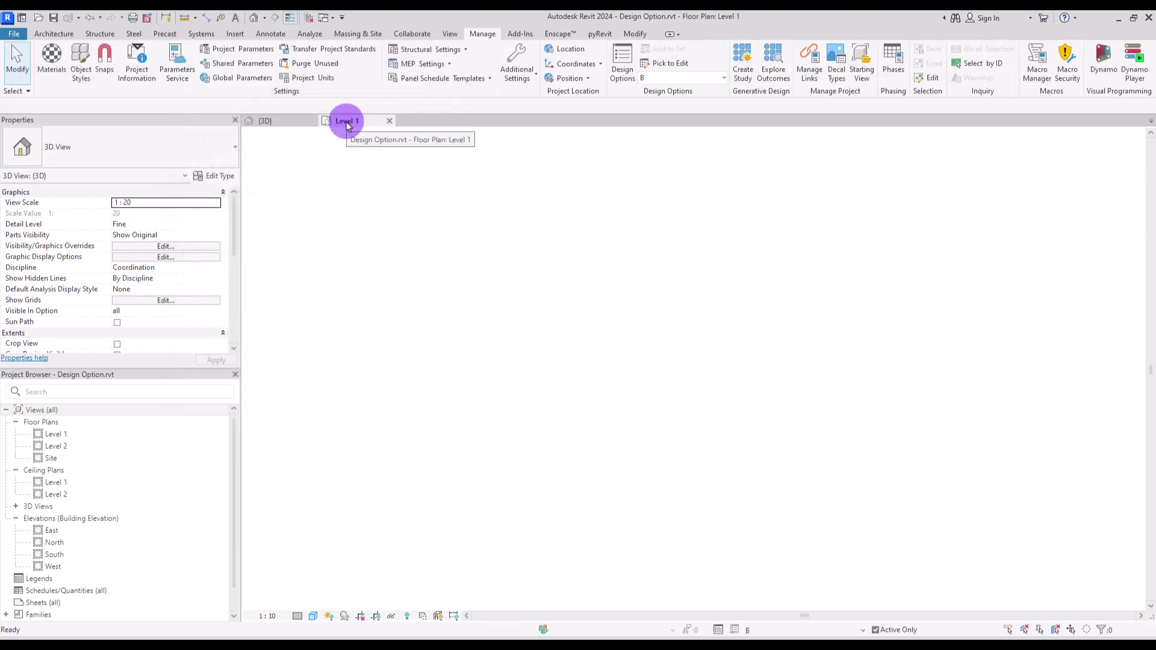
click(608, 276)
drag(608, 276, 464, 330)
key(space)
click(482, 361)
drag(634, 325, 651, 382)
key(space)
key(ctrl+Tab)
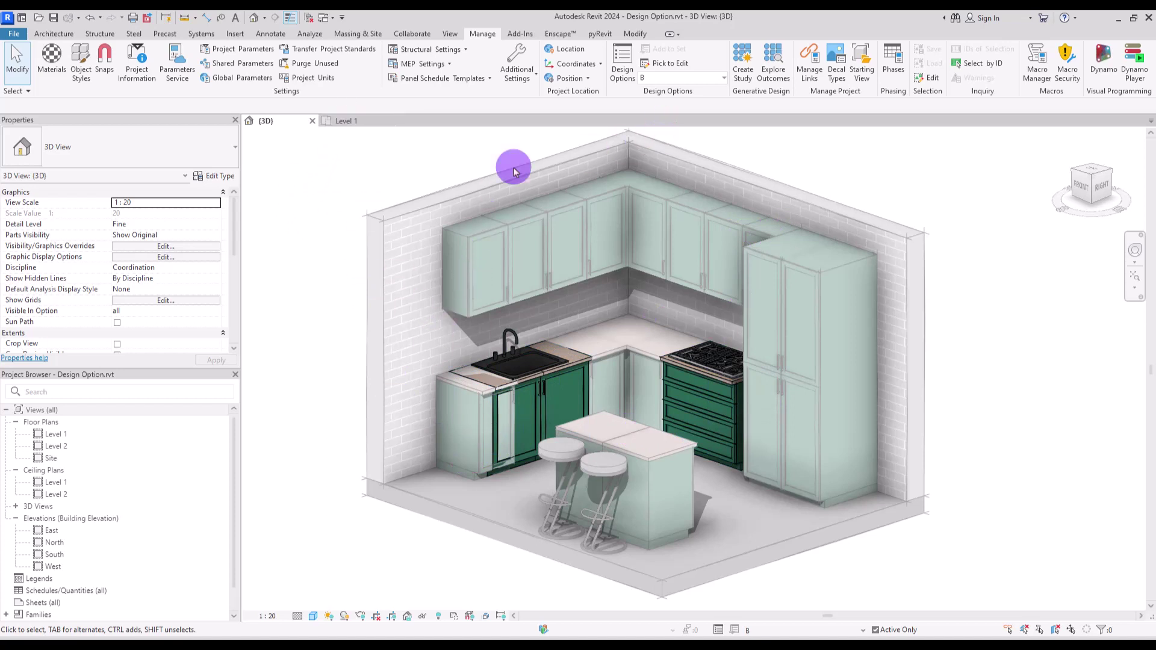
click(673, 78)
- Finish editing option B
click(623, 63)
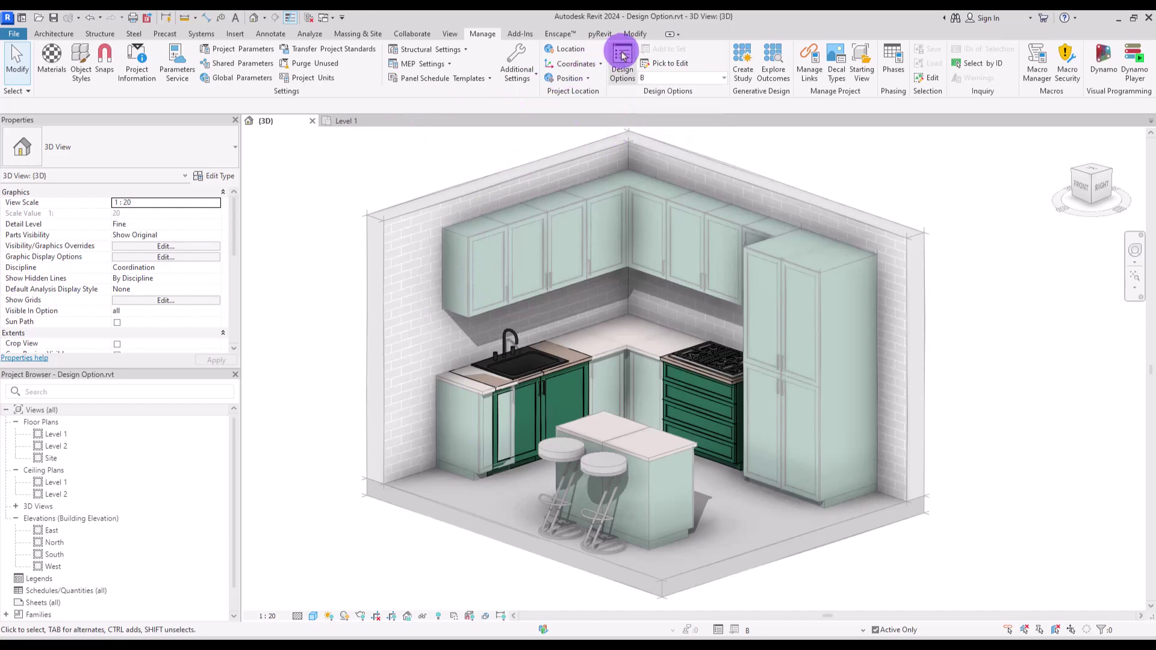
click(382, 154)
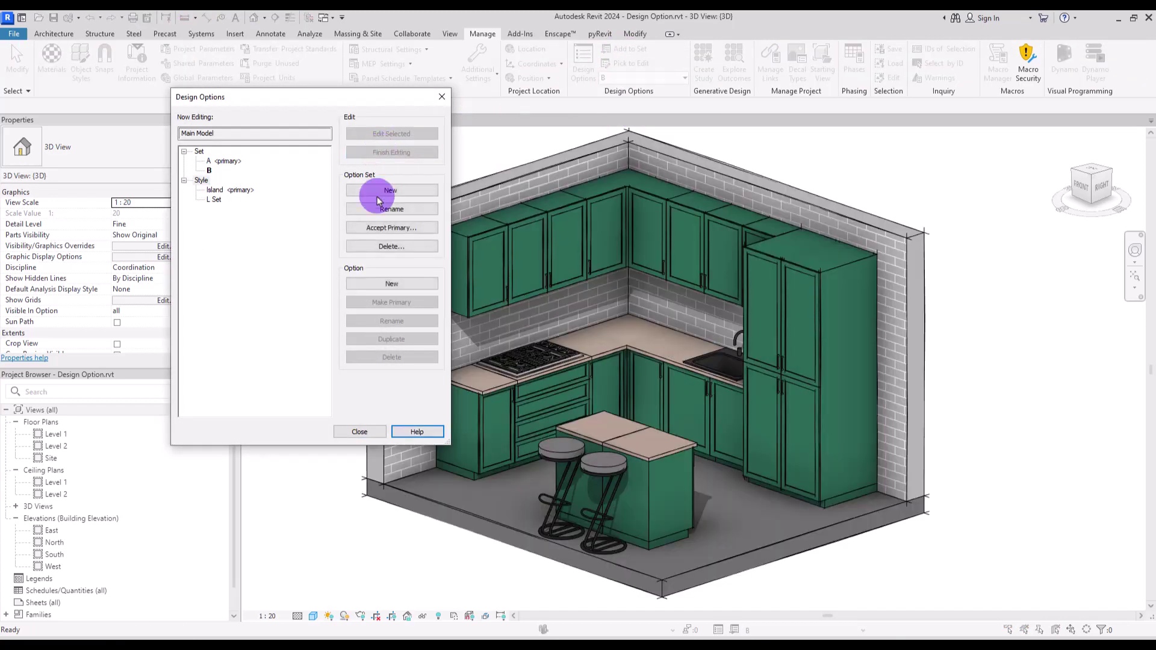
click(360, 431)
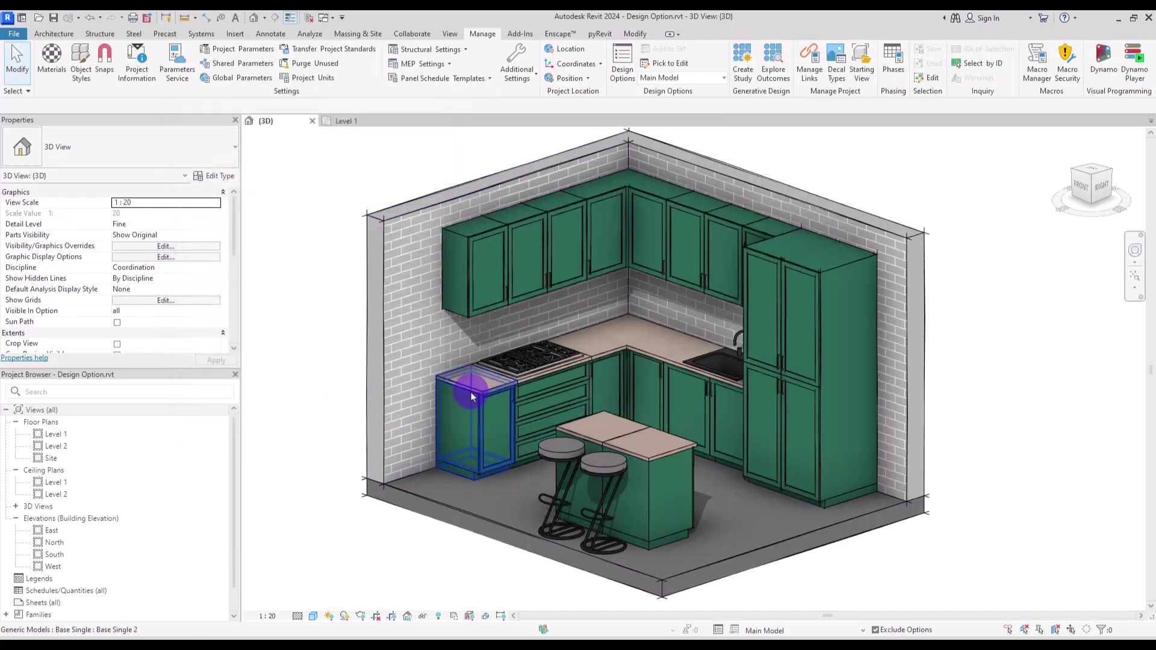
- Add the left base cabinet and both tall-unit parts to options A and B of Set
click(473, 421)
ctrl+click(775, 256)
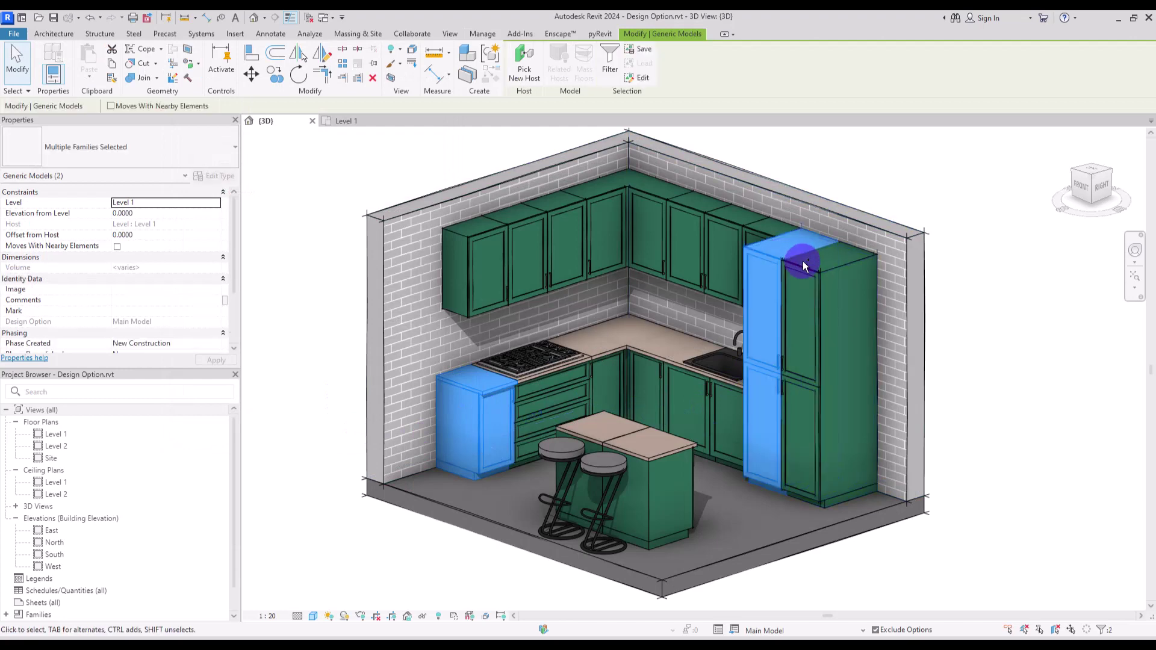
ctrl+click(807, 275)
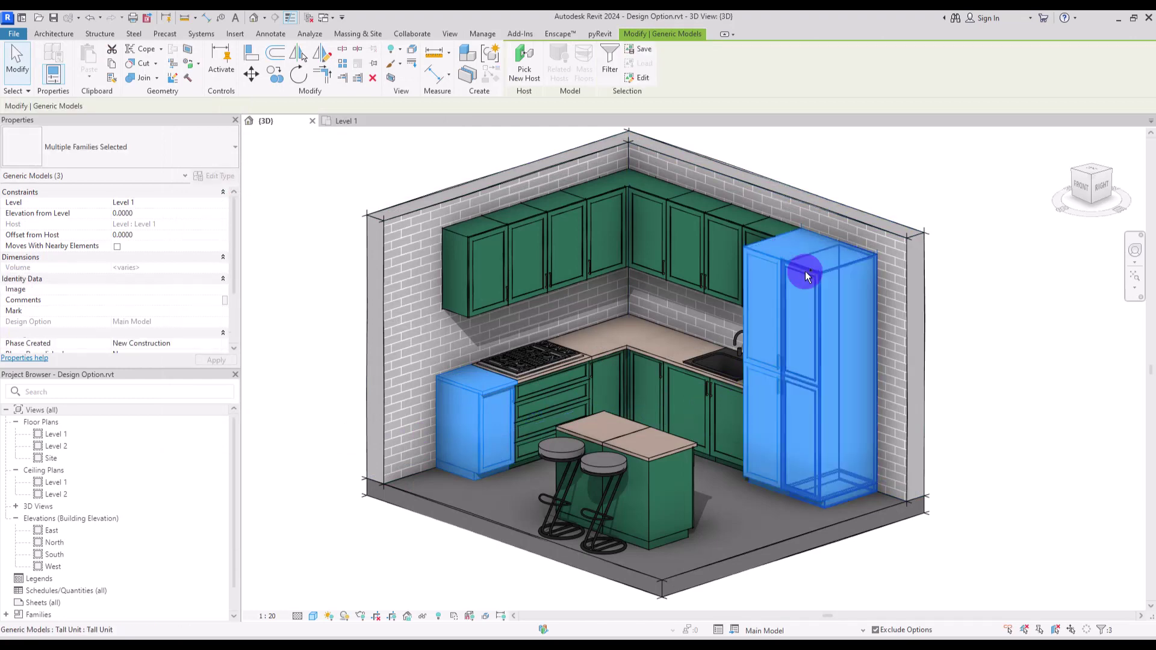
click(482, 33)
click(677, 52)
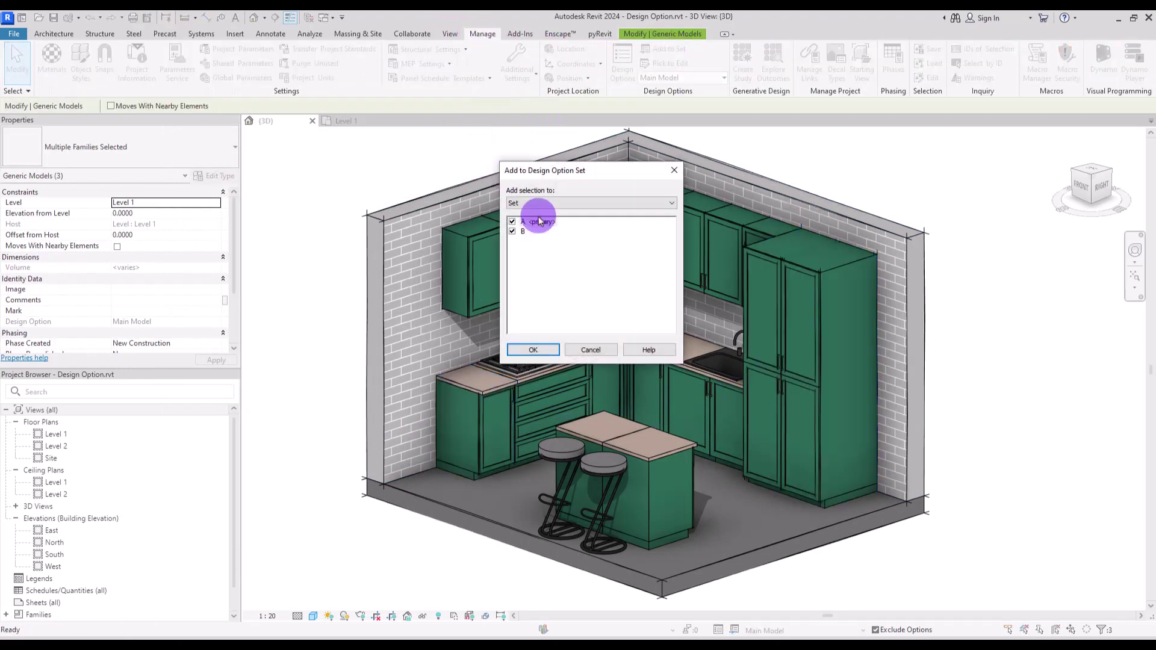
click(521, 350)
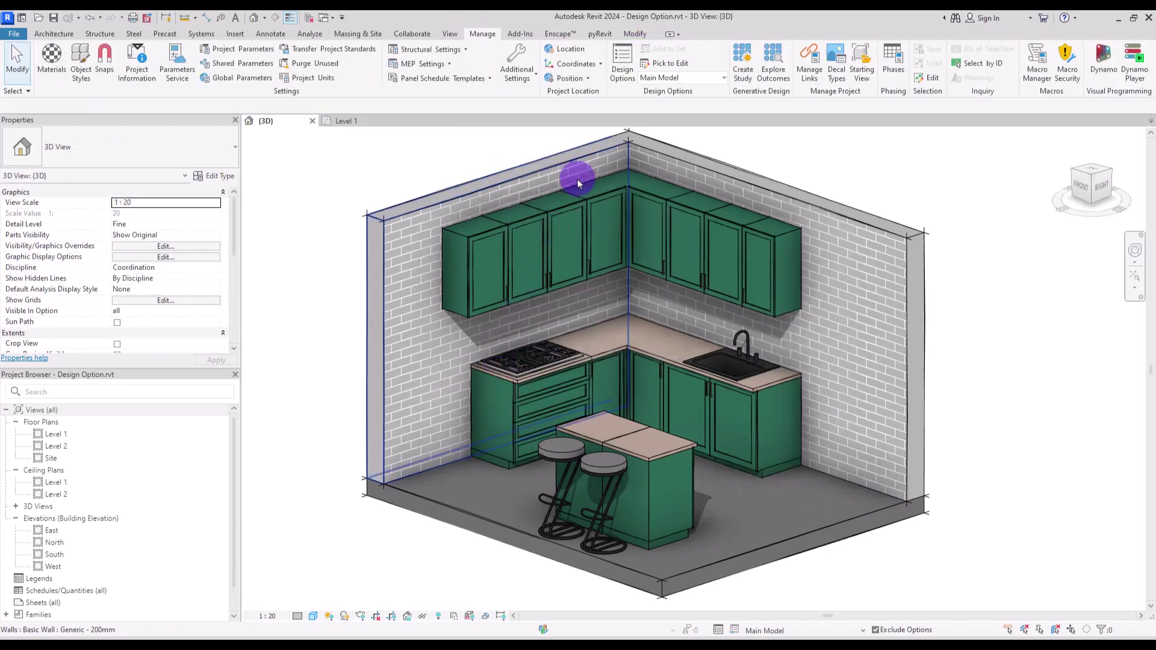
- Begin editing option B of Set again
click(584, 68)
click(208, 170)
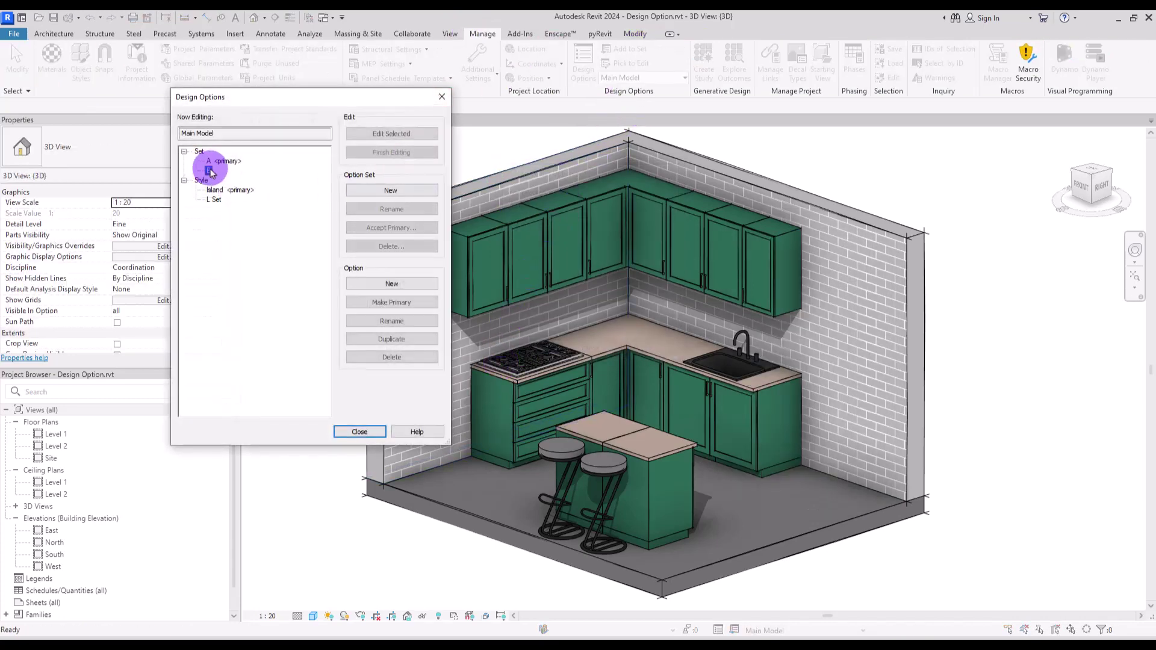
click(392, 134)
- Slide option B's left base cabinet further down the counter on the Level 1 plan
click(360, 432)
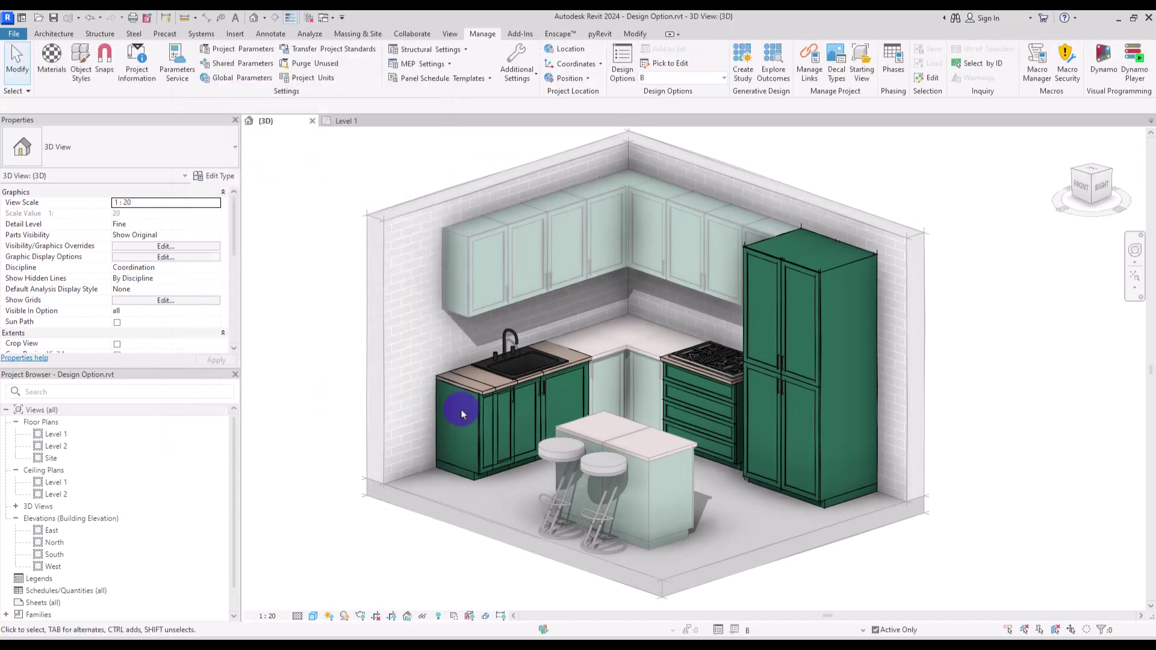
click(464, 395)
click(346, 121)
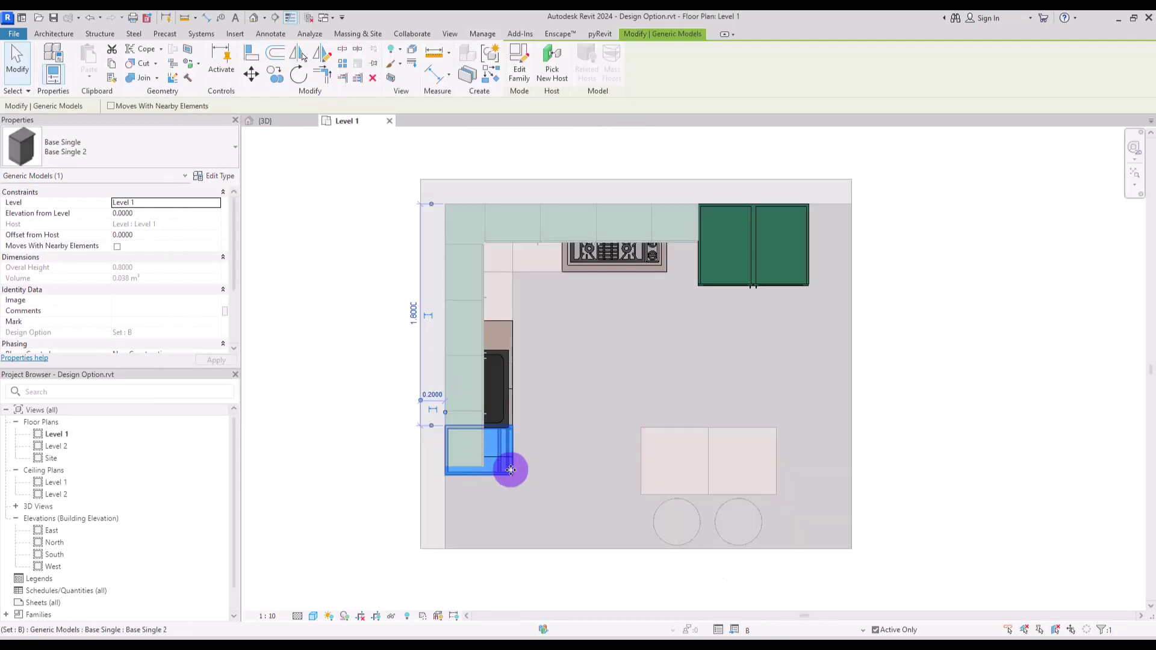
drag(511, 465, 503, 484)
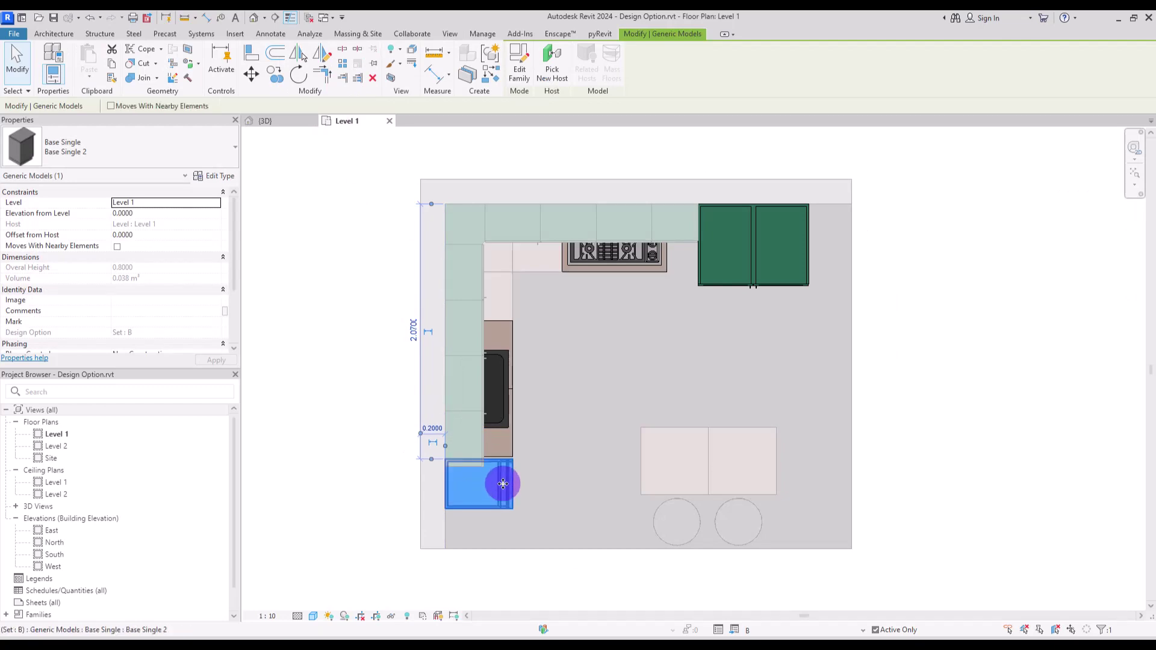
key(Escape)
- Delete both parts of the tall unit from option B
click(733, 281)
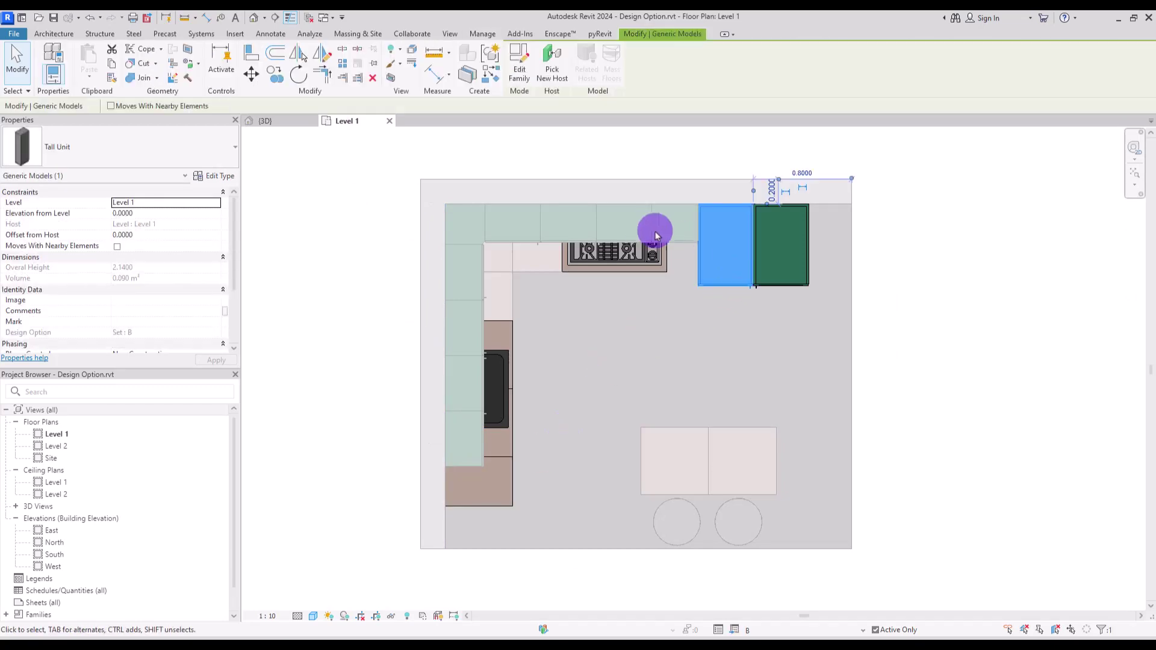
click(772, 289)
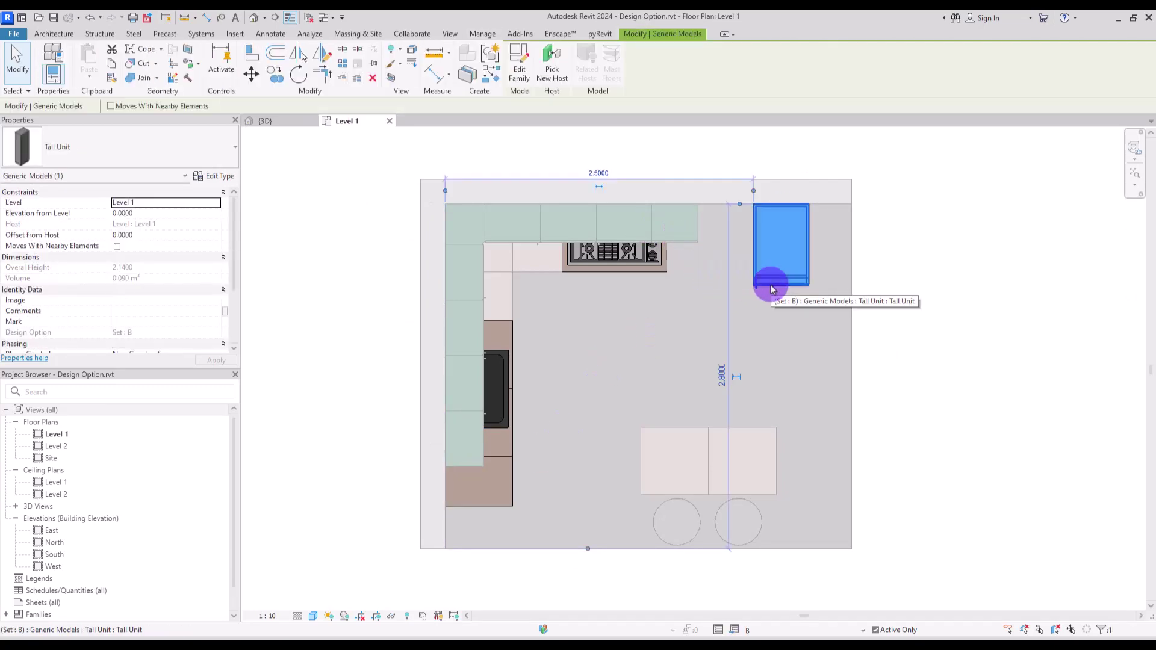
key(Delete)
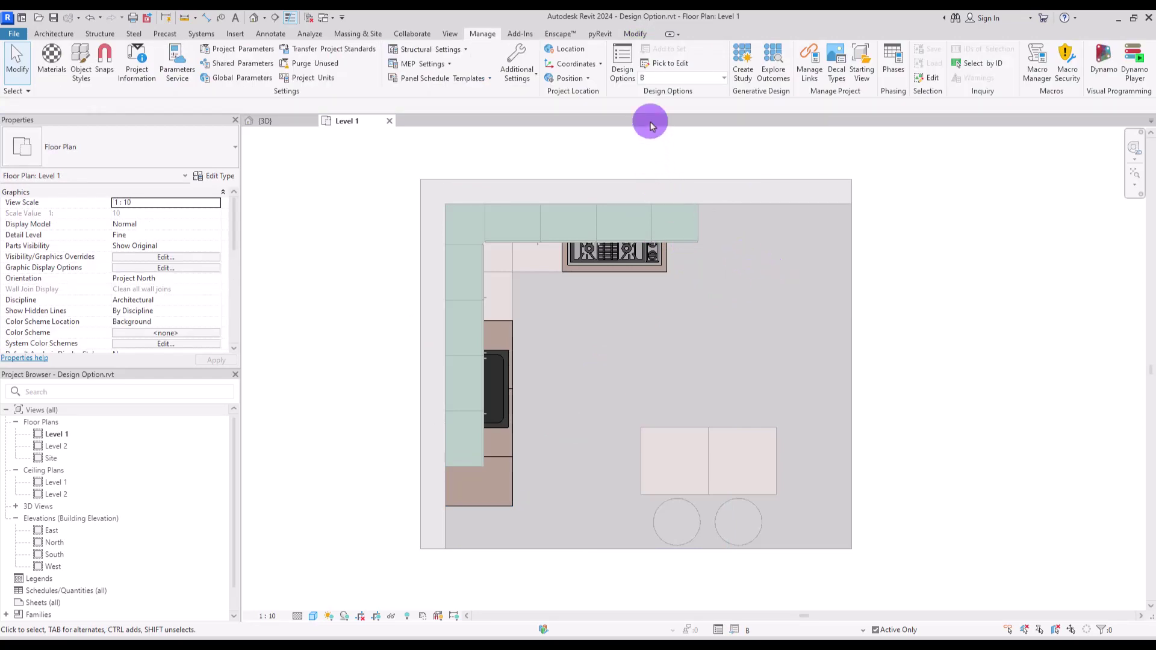
click(662, 78)
- Preview option A in the plan, then switch to the 3D kitchen view
click(663, 114)
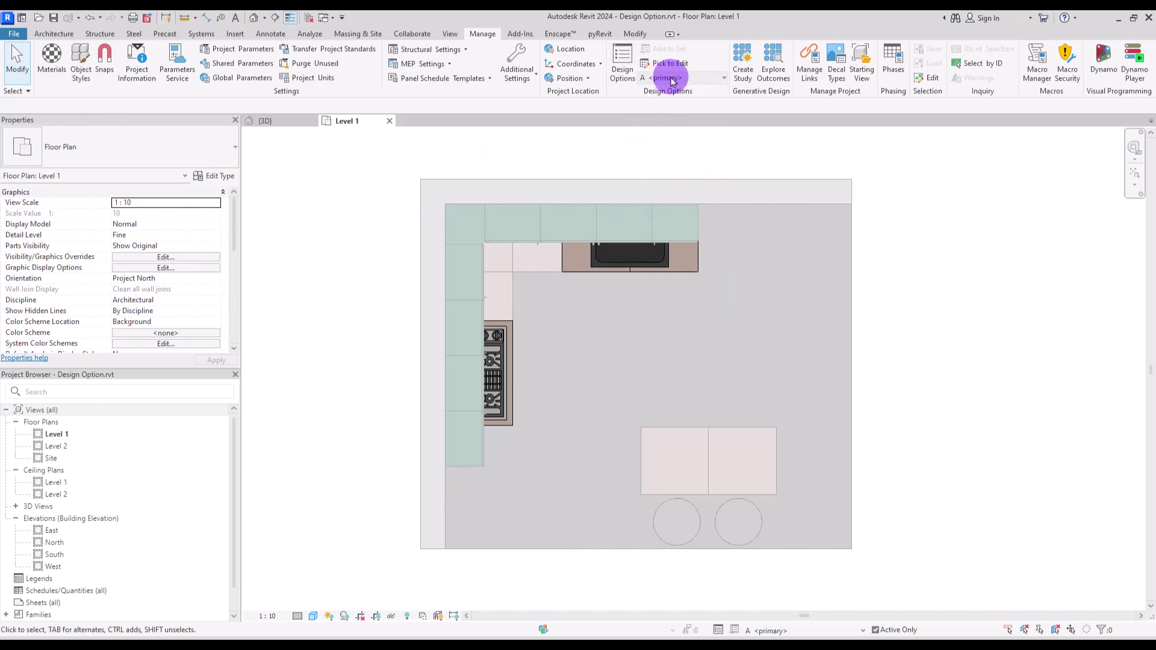
click(54, 33)
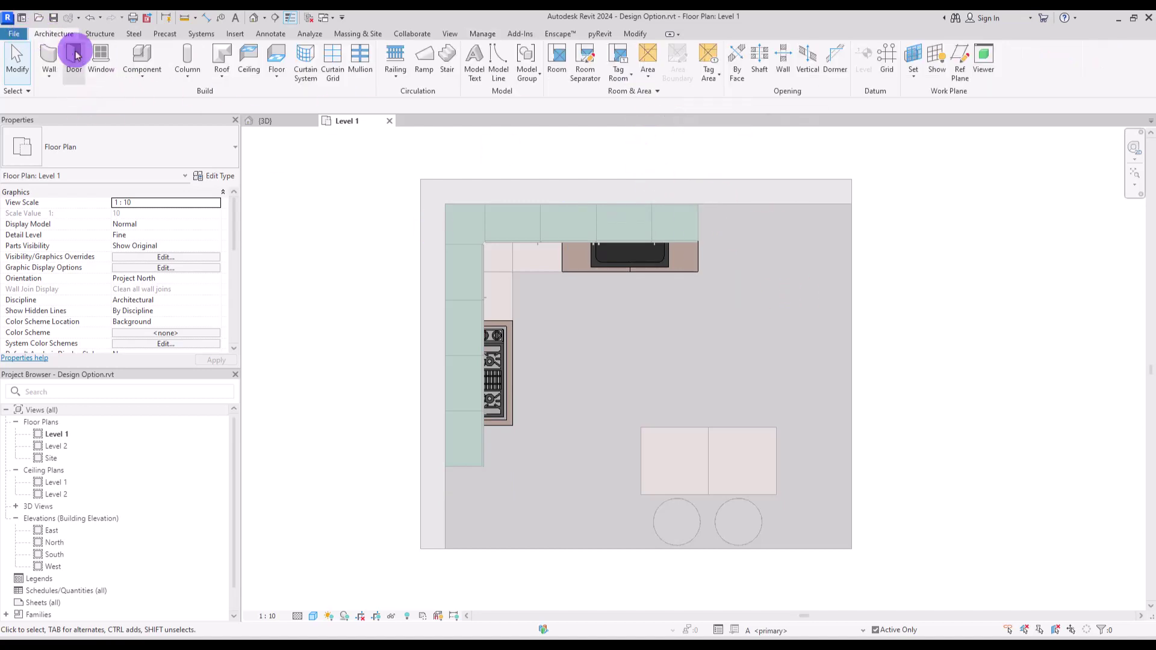
click(137, 82)
click(161, 99)
click(266, 121)
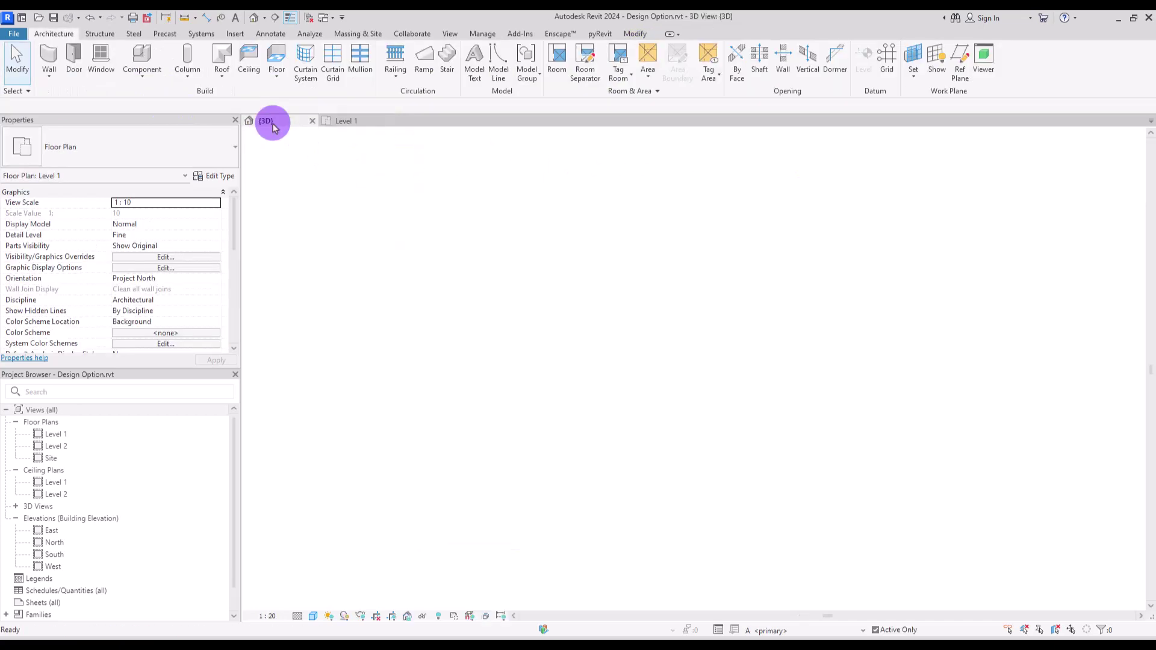
- Preview option B in 3D, then switch the preview back to option A
click(475, 35)
click(669, 78)
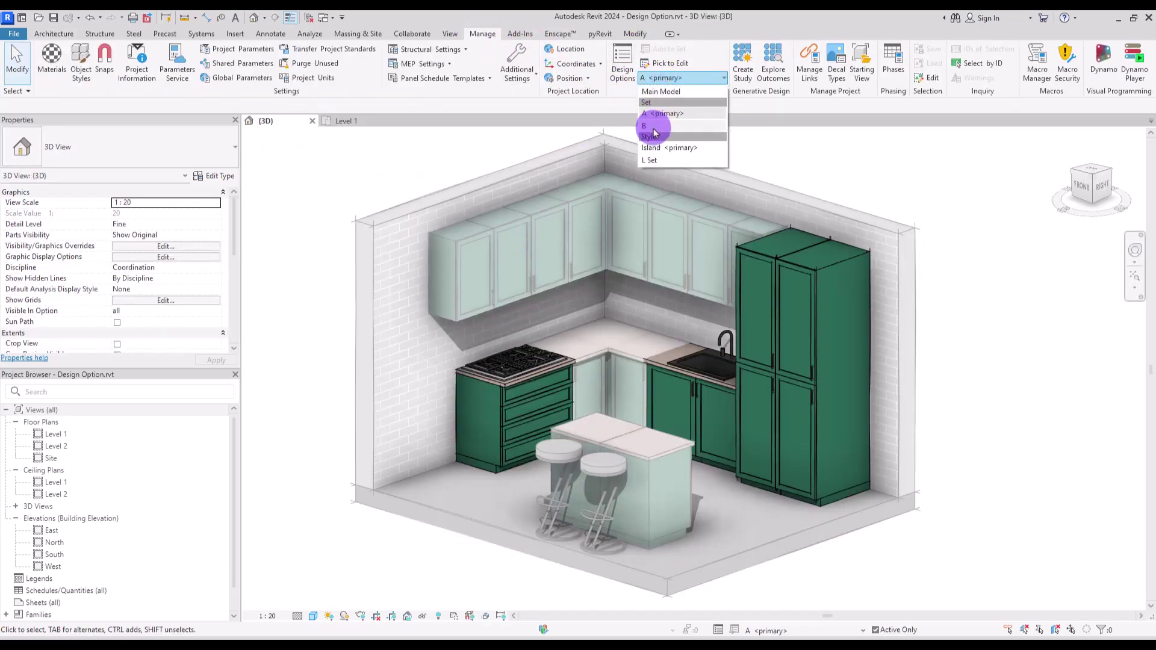
click(656, 127)
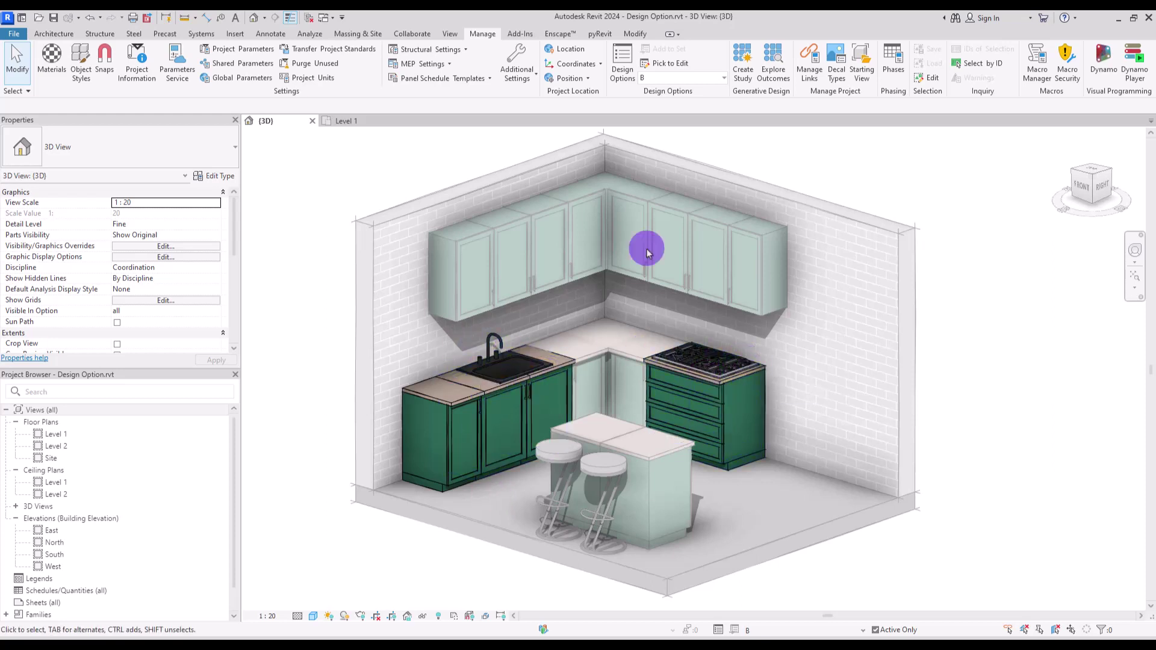
click(685, 79)
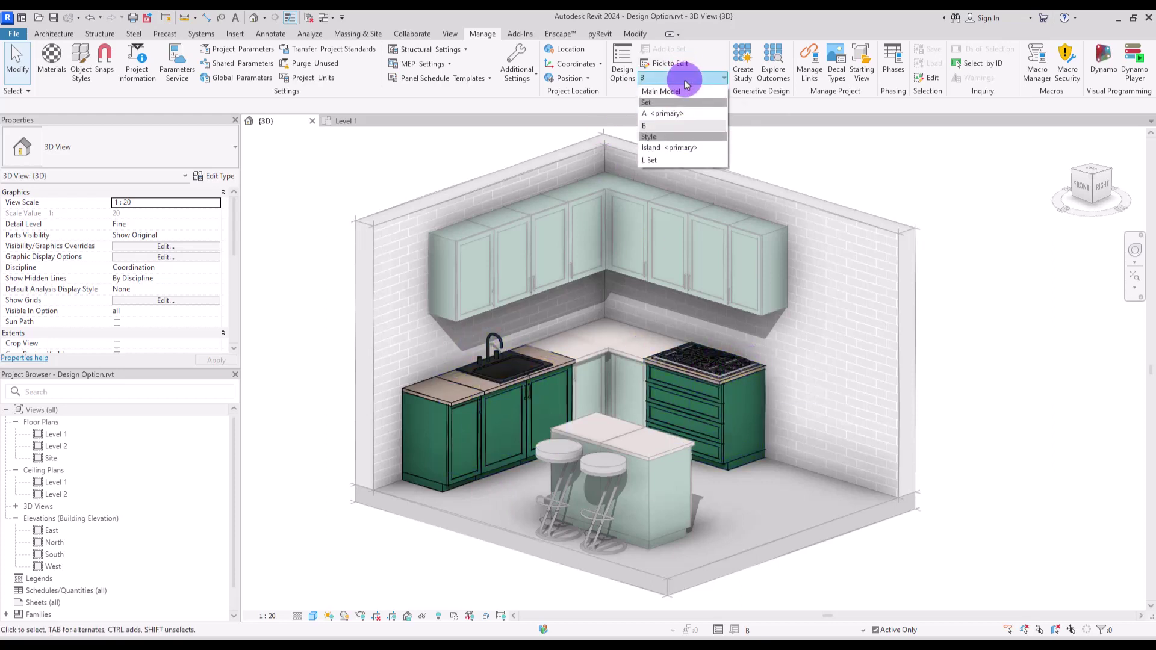
click(672, 114)
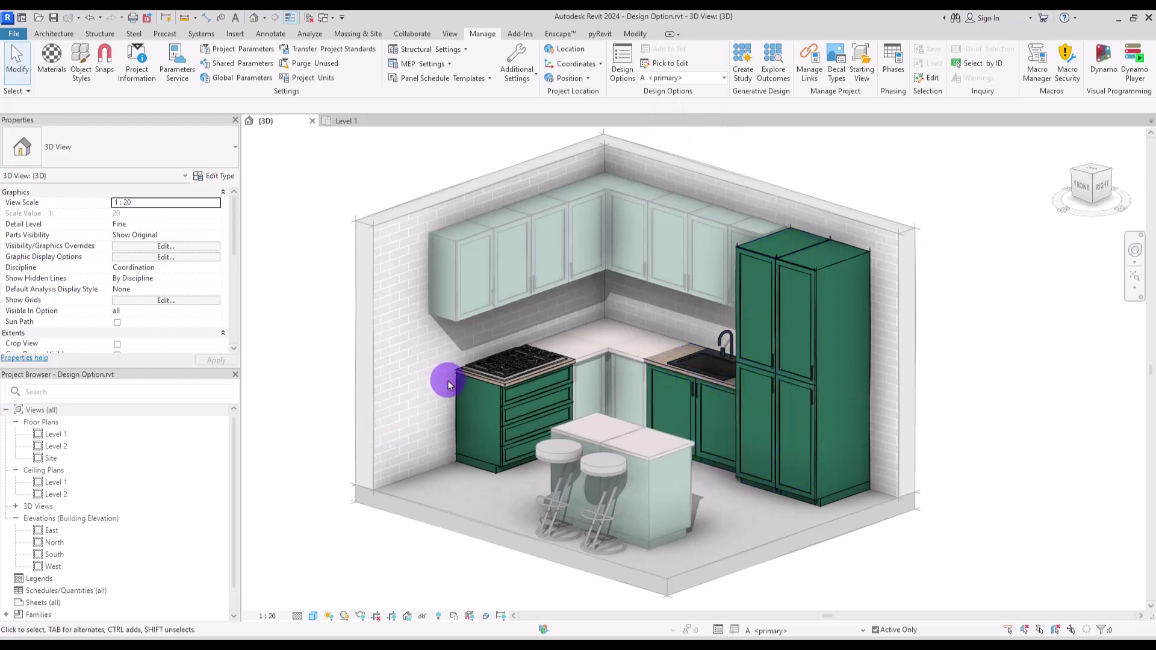
- Choose the Base Single cabinet on Level 1, then cancel placement and return to 3D
click(344, 121)
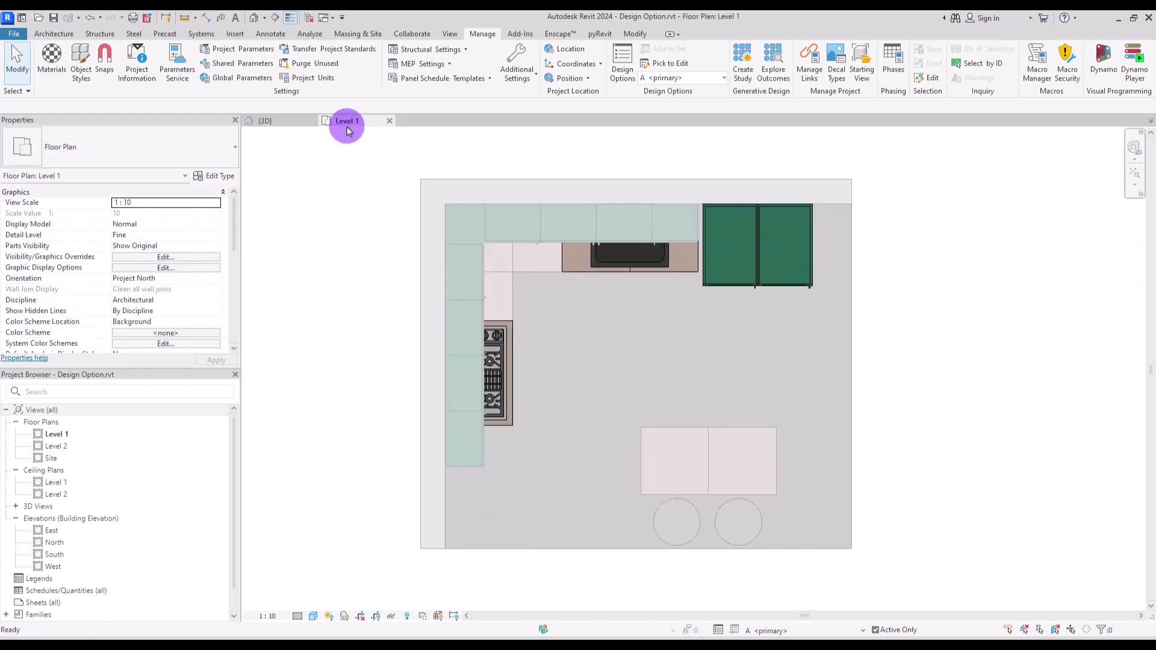
click(54, 34)
click(126, 67)
click(156, 120)
click(120, 147)
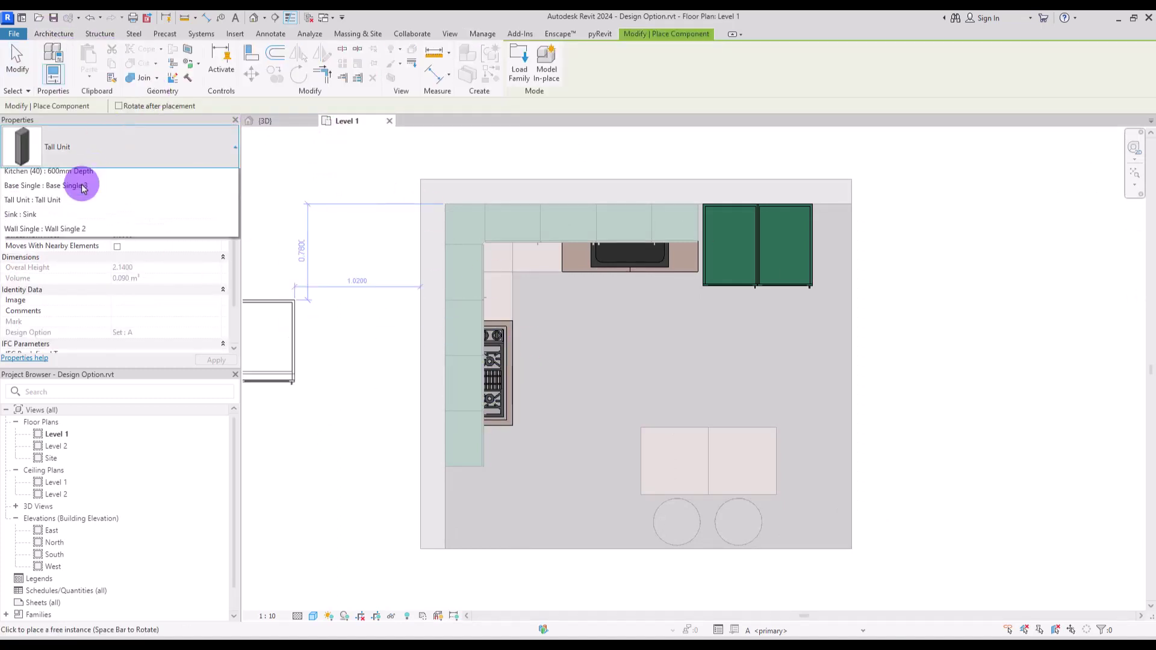
click(83, 183)
key(Escape)
key(ctrl+Tab)
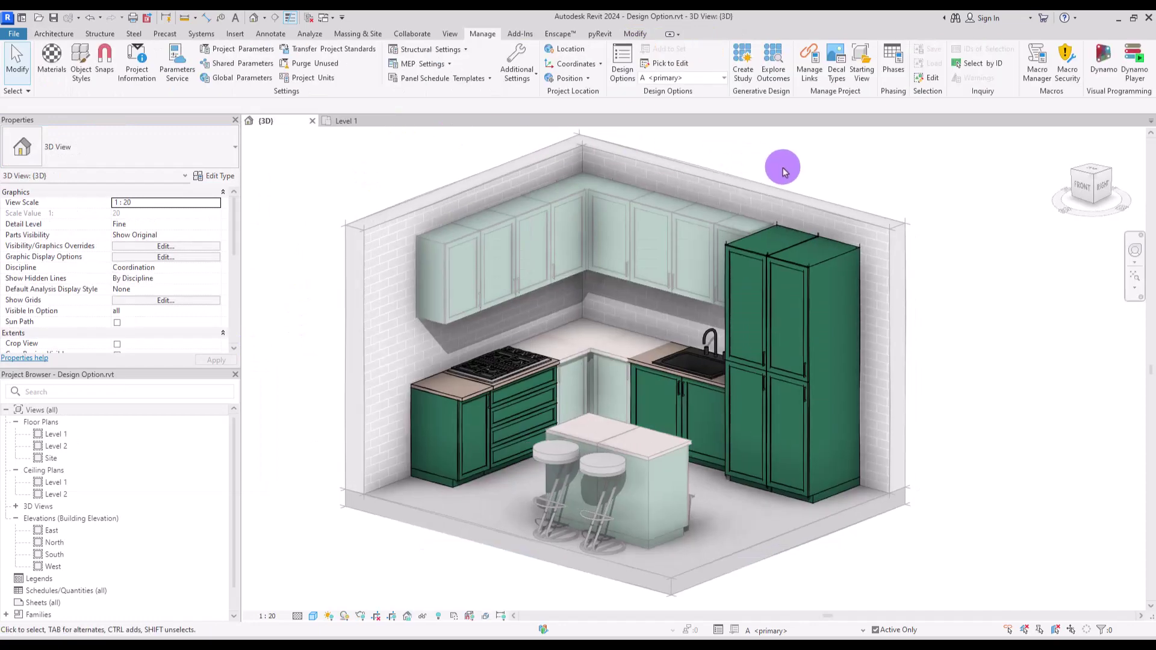
- Finish editing design option A and return to the main model
click(623, 70)
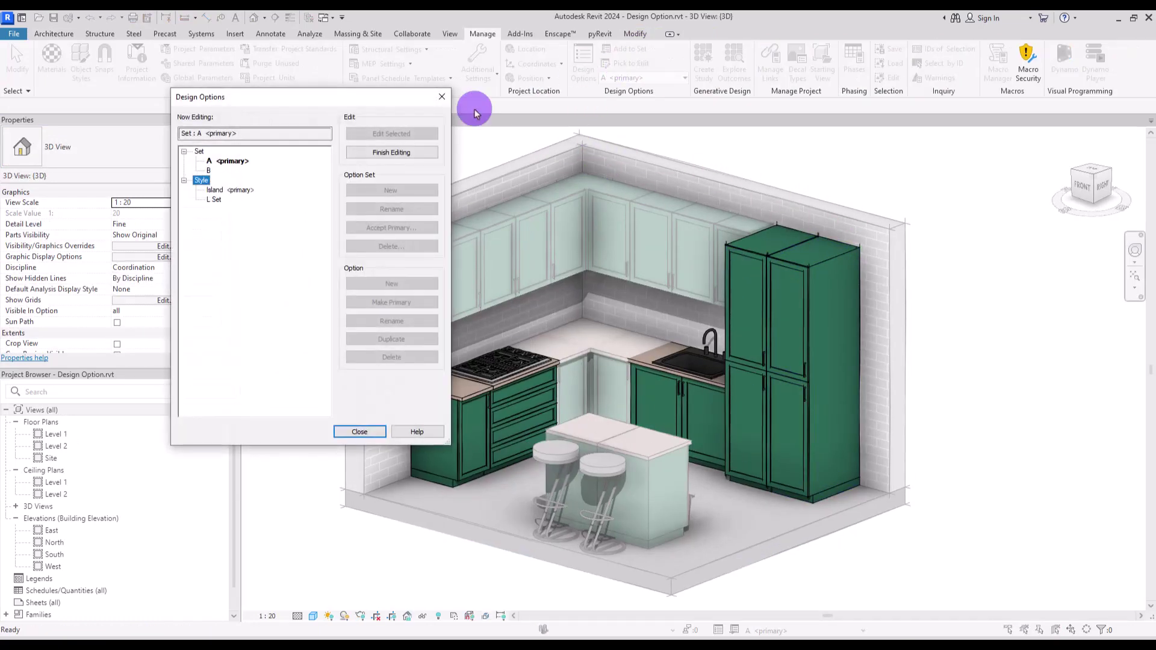
click(373, 154)
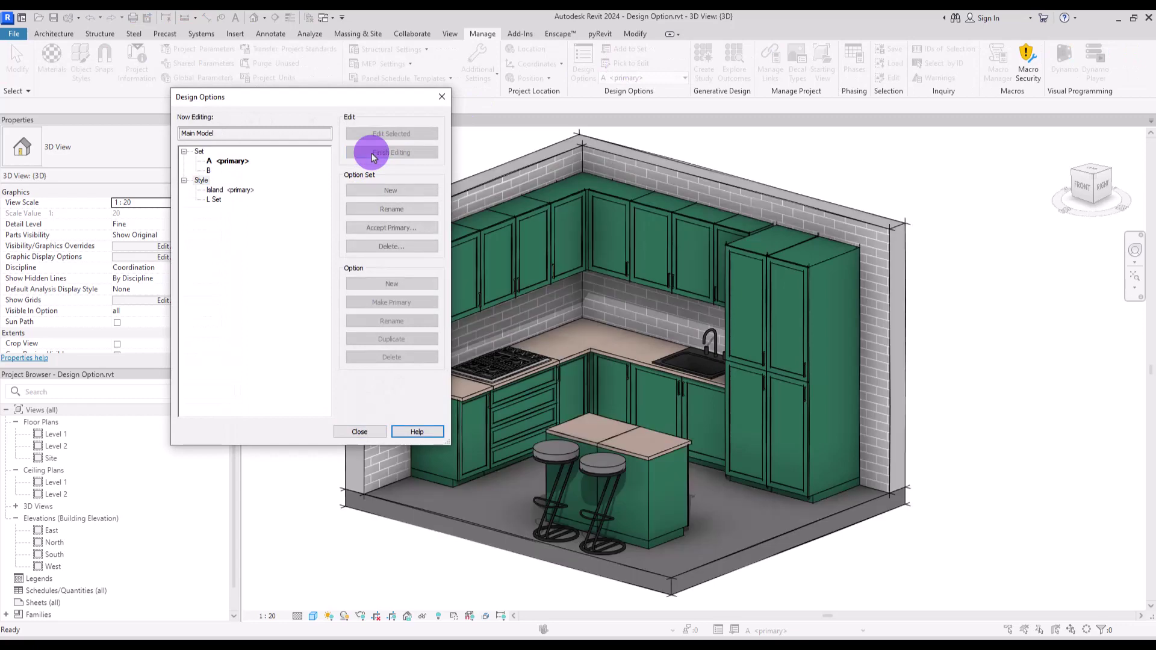
click(355, 430)
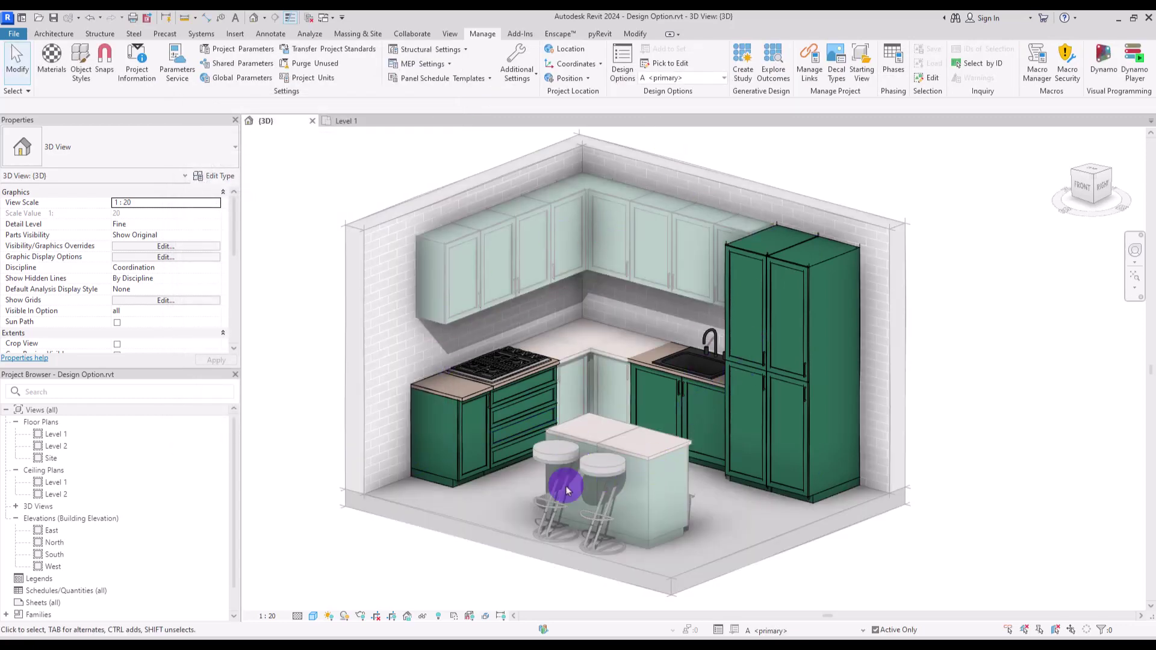
click(623, 66)
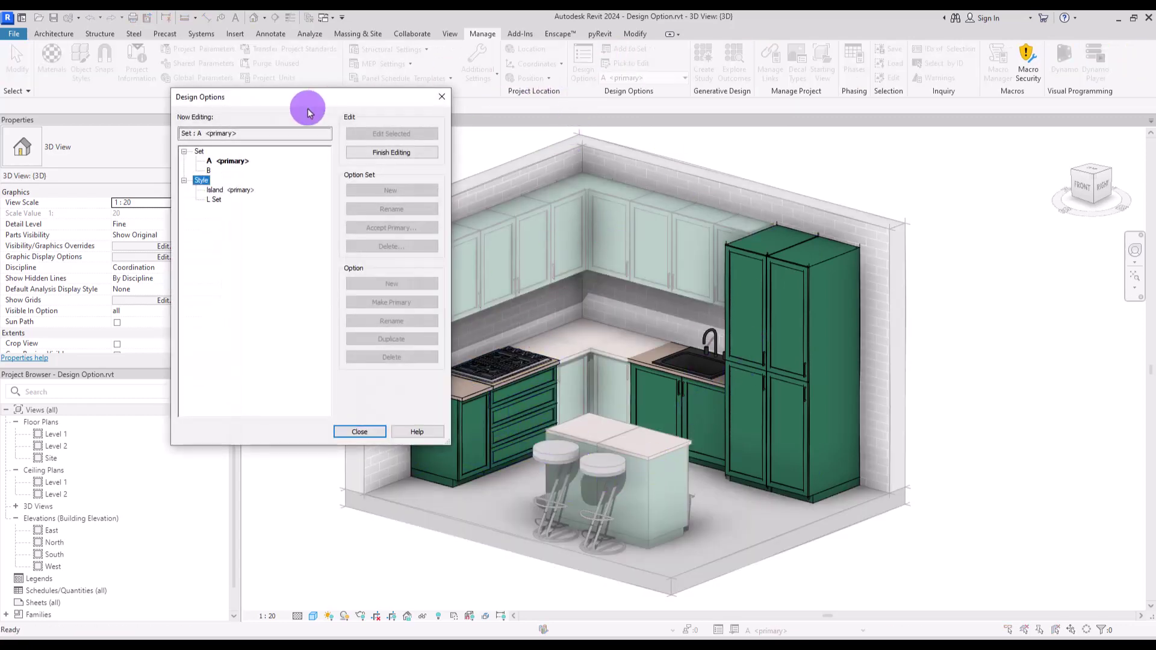
drag(304, 109, 241, 107)
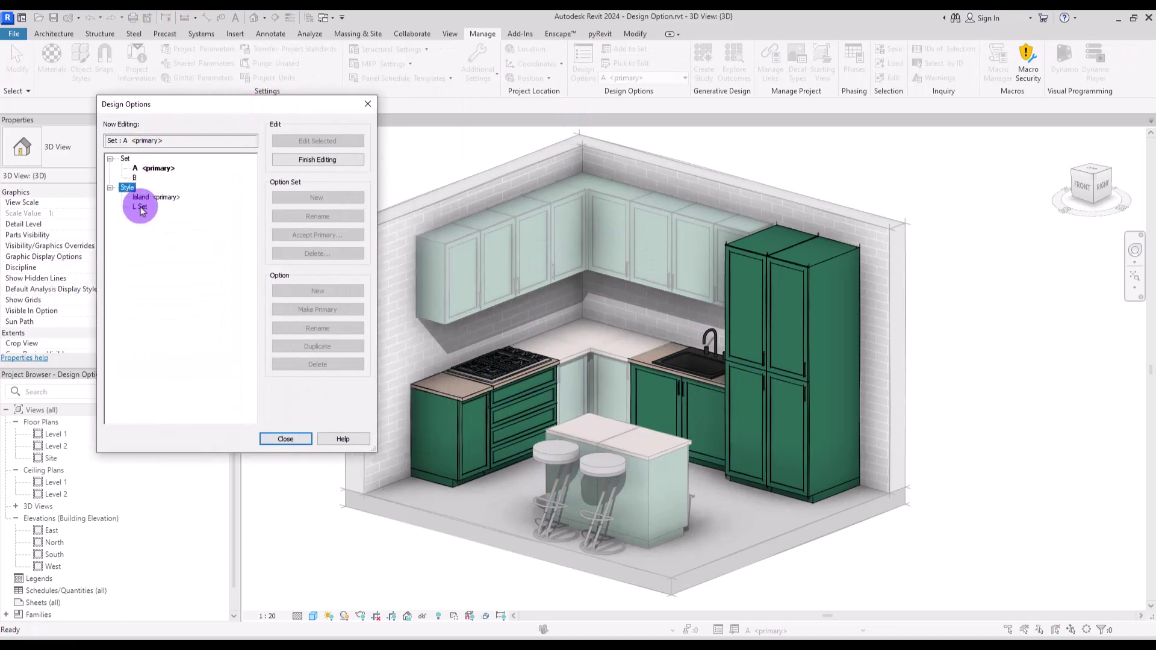
click(128, 191)
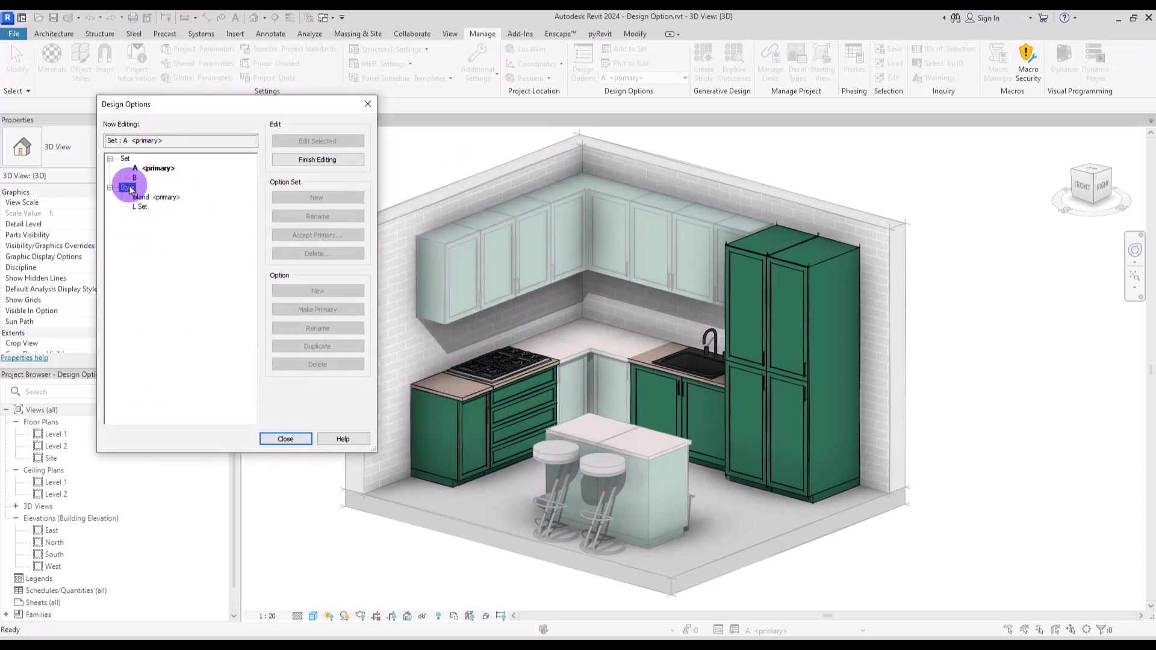
click(312, 160)
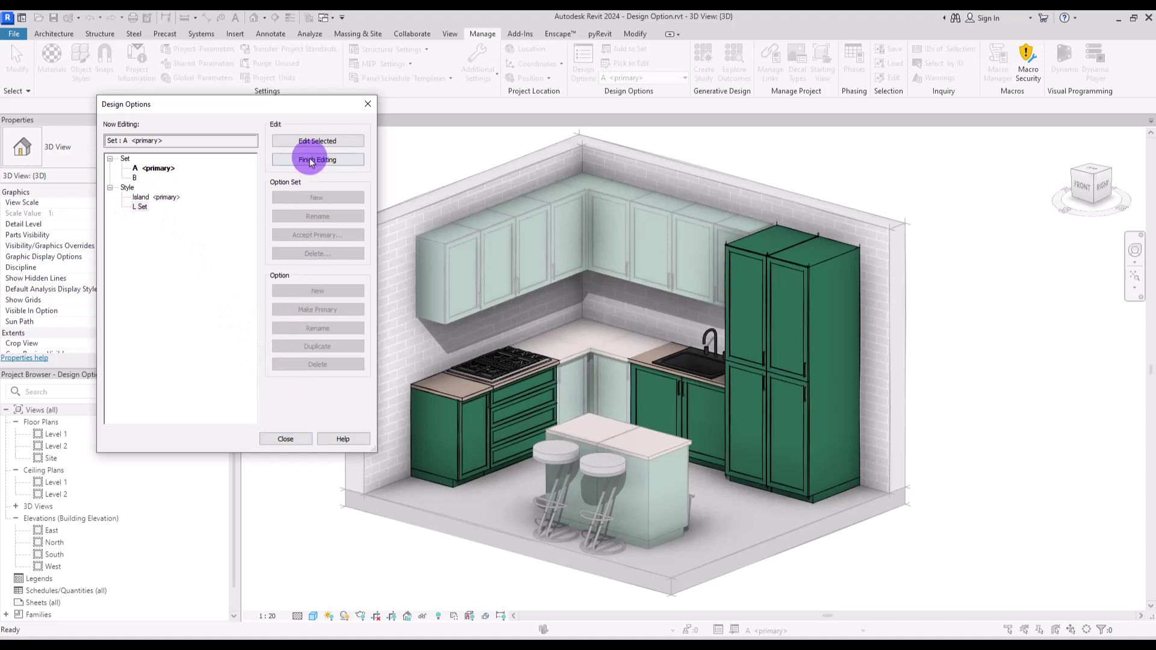
- Make L Set, then Set option B, then Island primary, and close the manager
click(140, 207)
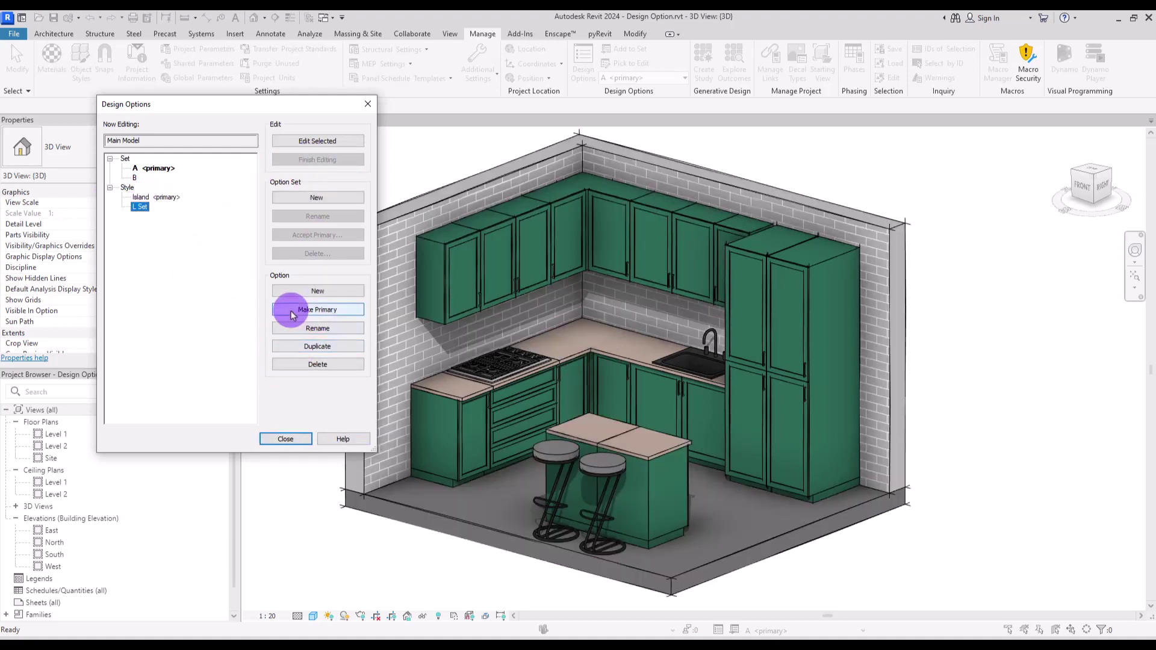
click(317, 309)
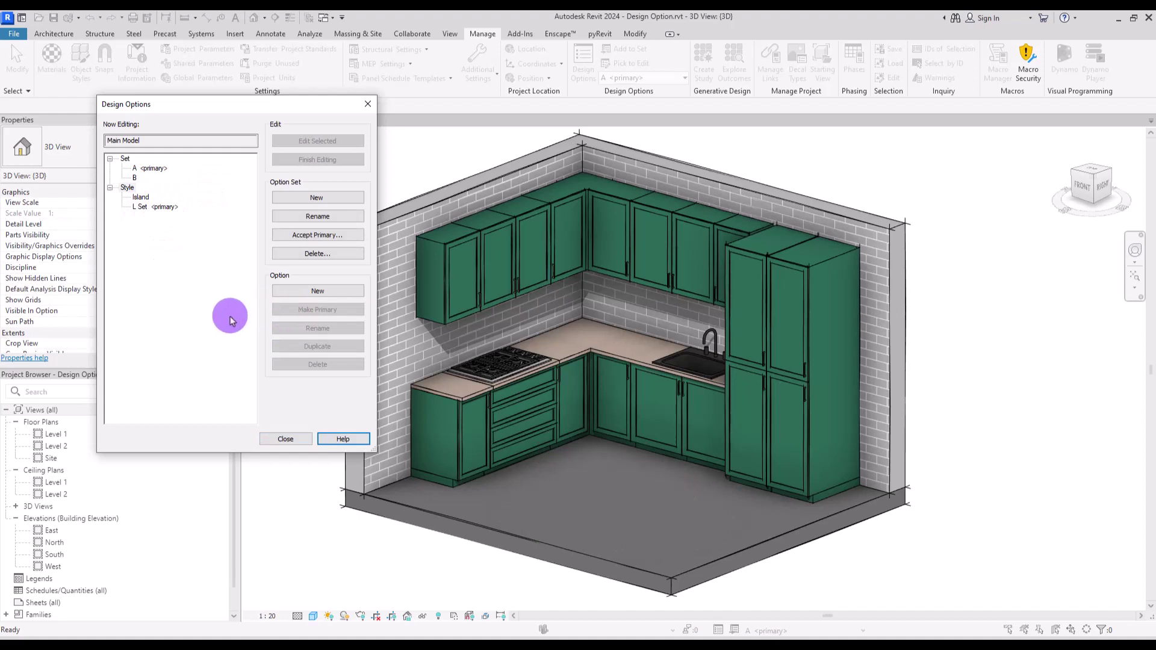
click(134, 177)
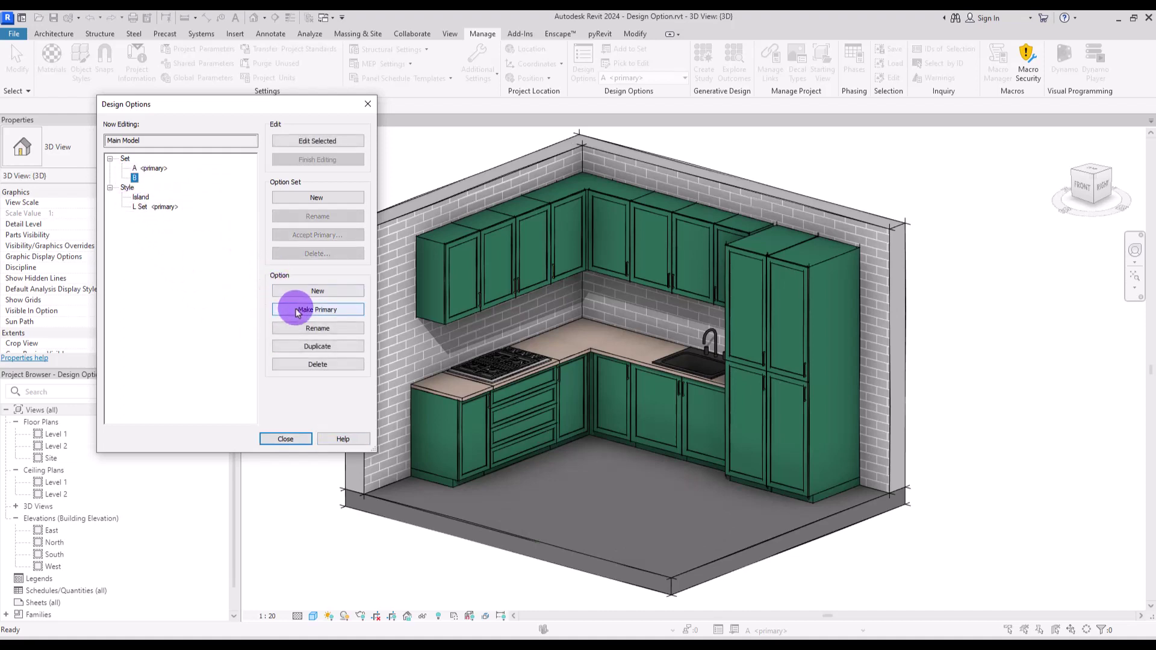
click(298, 311)
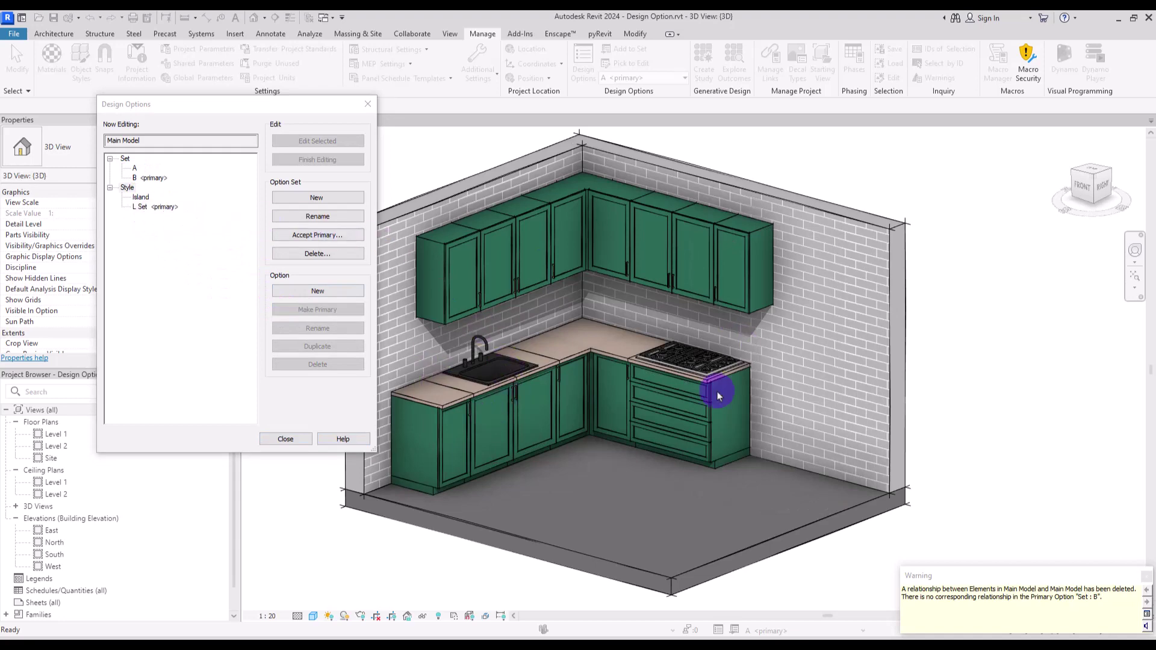
click(141, 197)
click(305, 311)
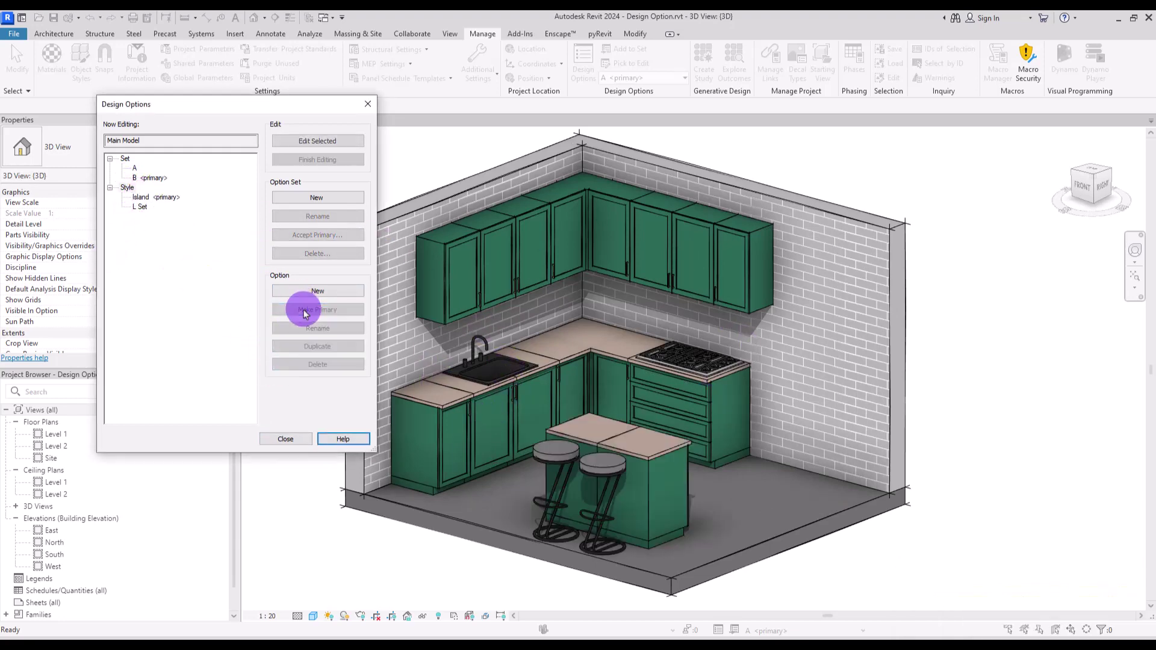
click(286, 439)
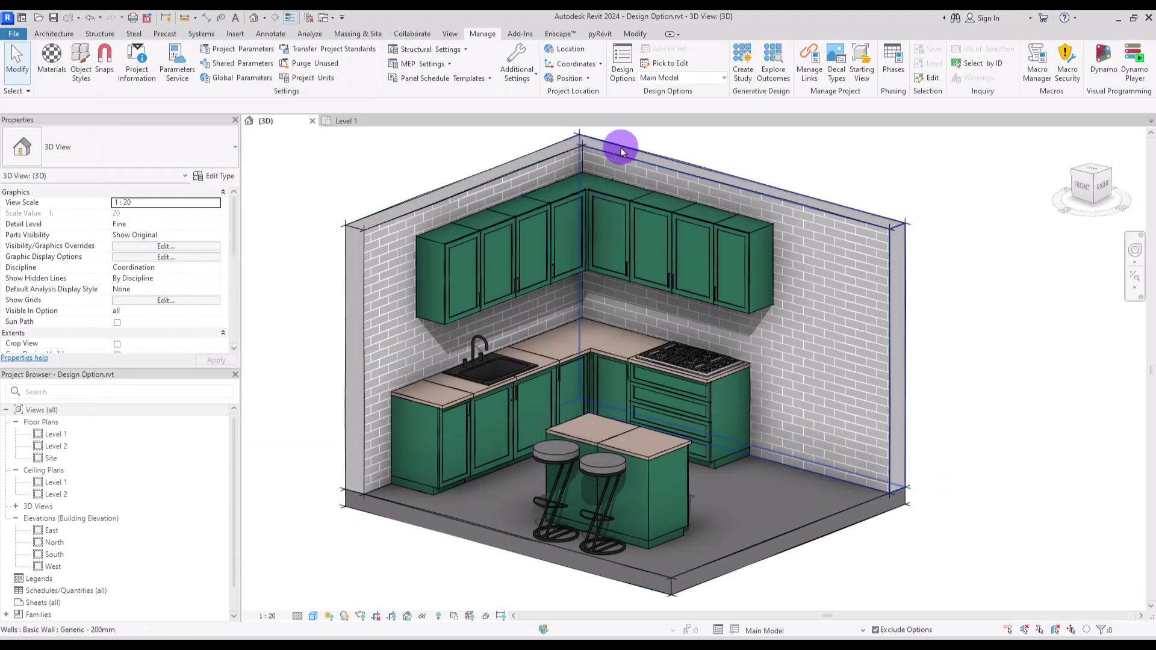
- Create a new option set named Material and rename its first option Floor Tile
click(613, 60)
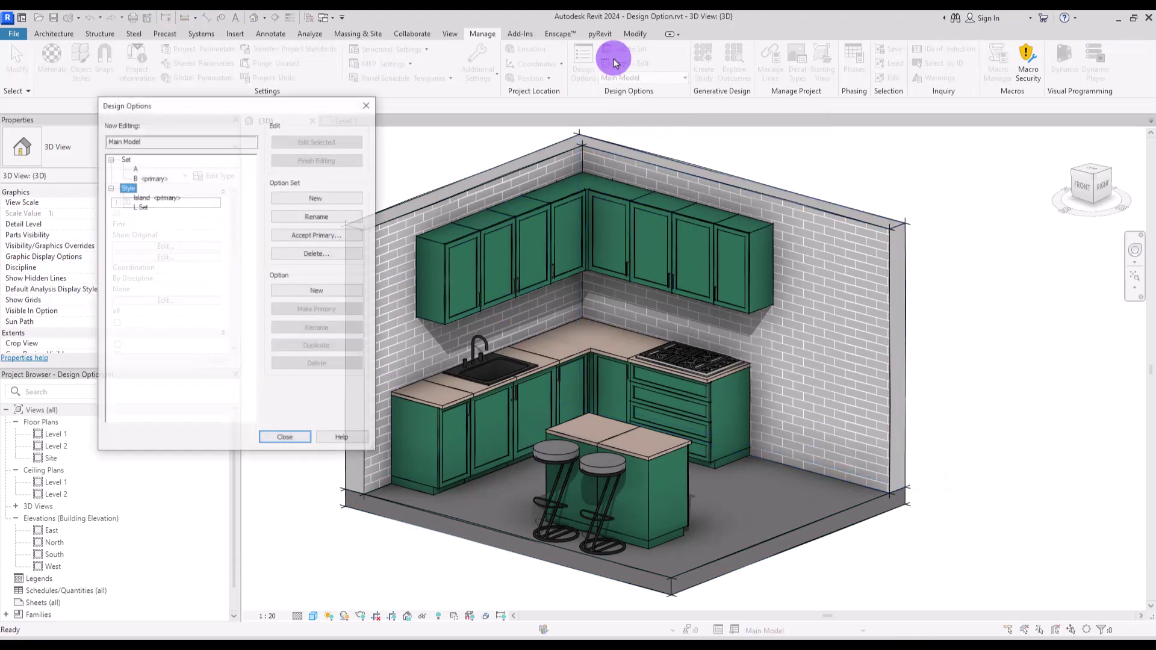
click(304, 198)
click(140, 159)
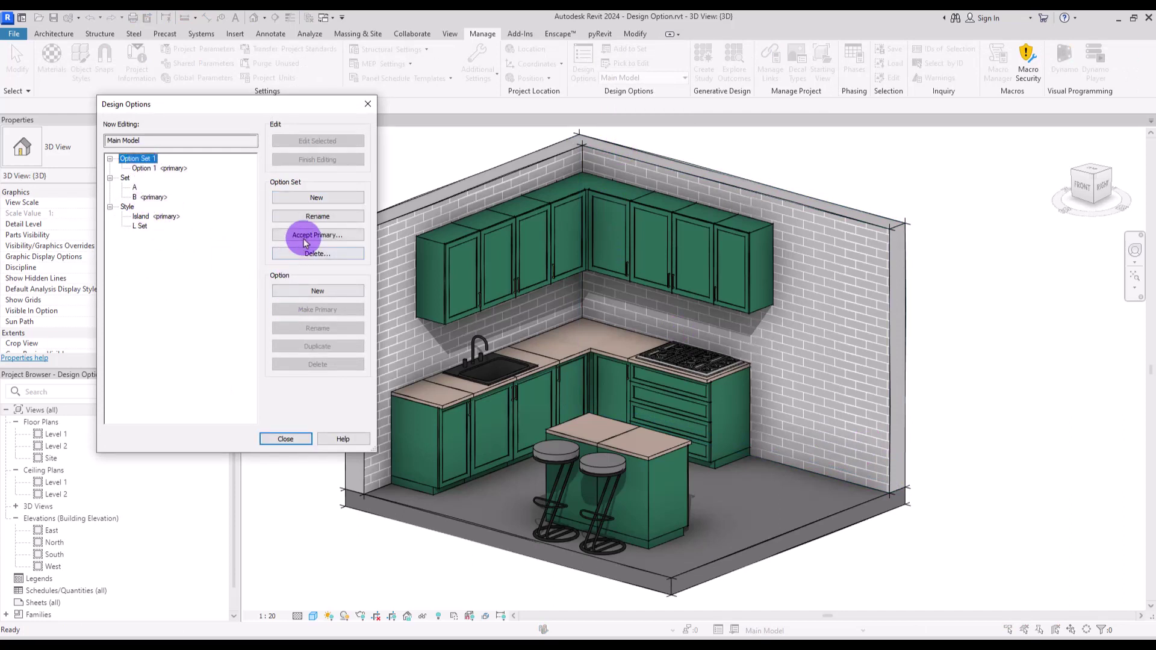
click(317, 216)
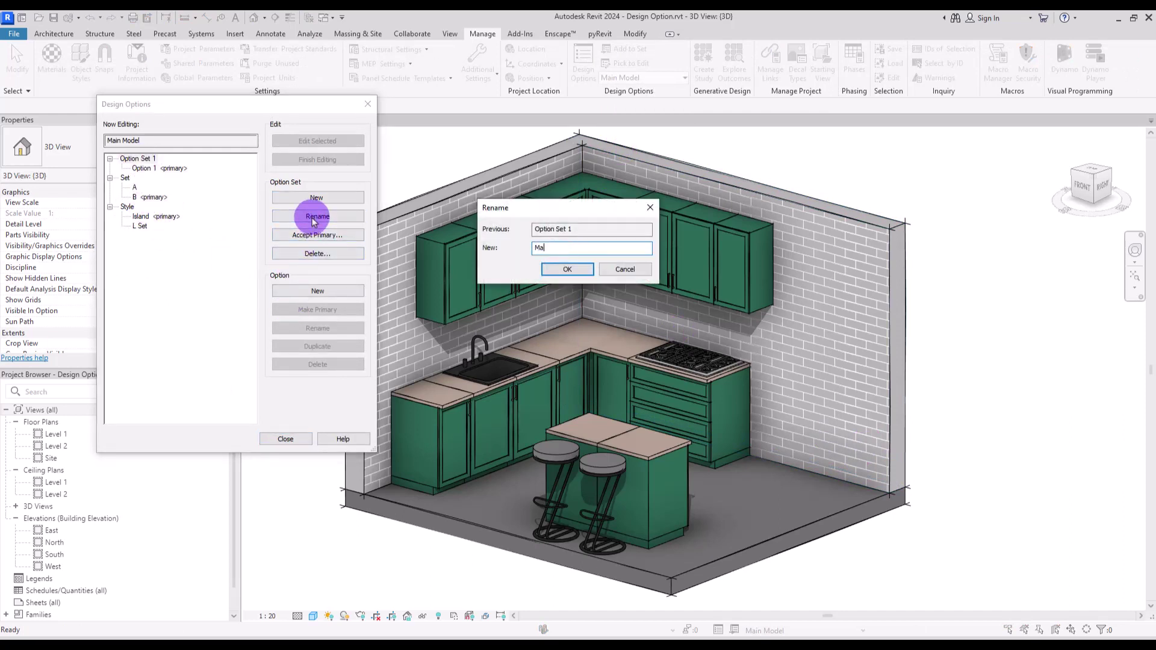
click(563, 269)
key(Down)
click(294, 329)
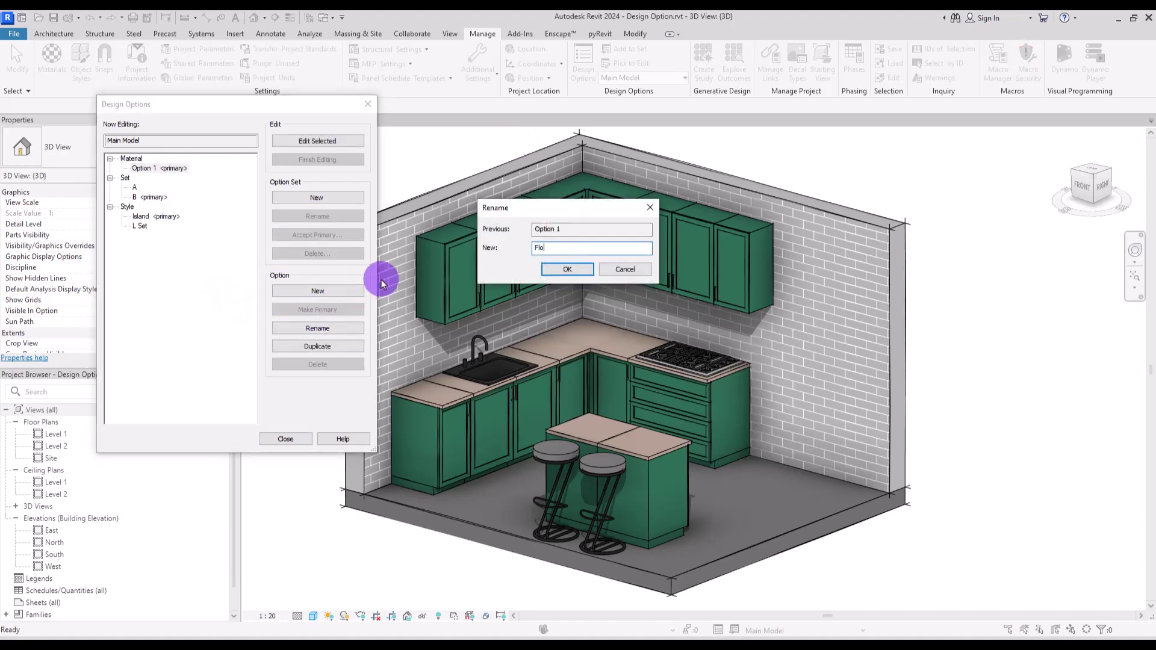
click(566, 269)
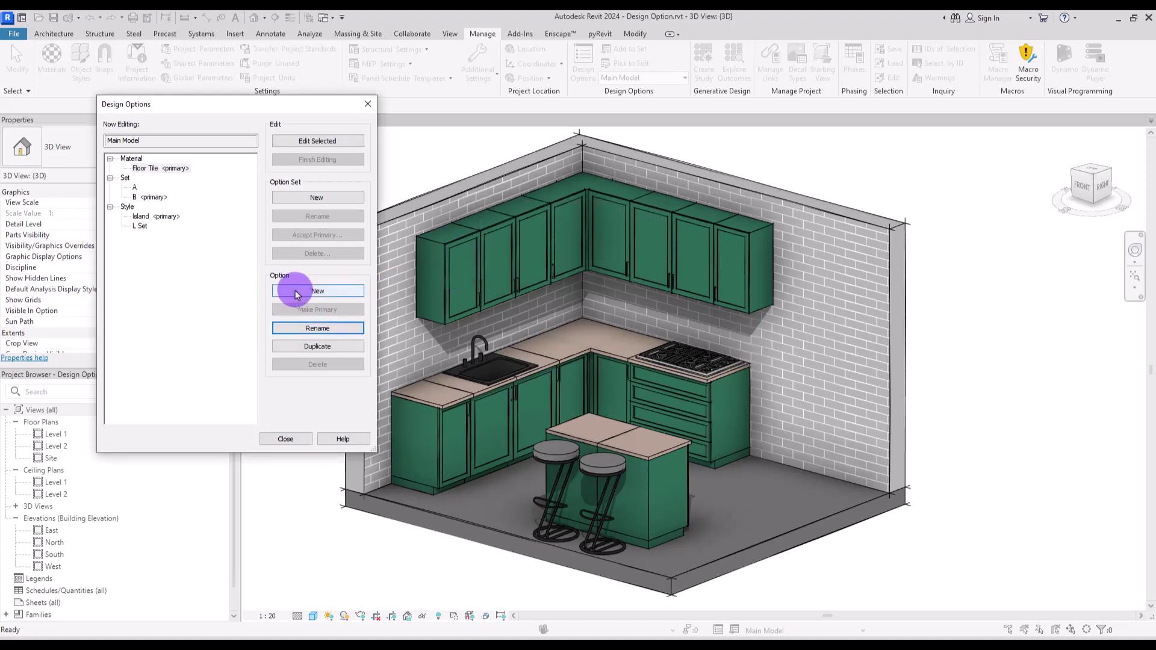
- Add Parquete and Ceramic options to the Material set
click(317, 291)
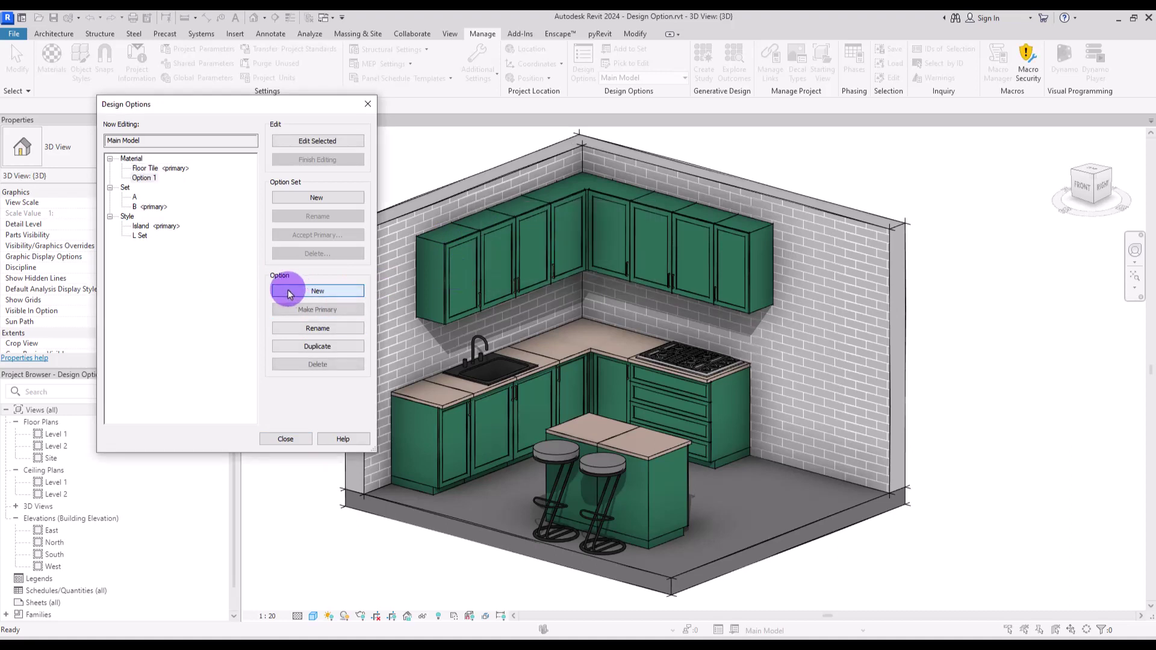
click(318, 328)
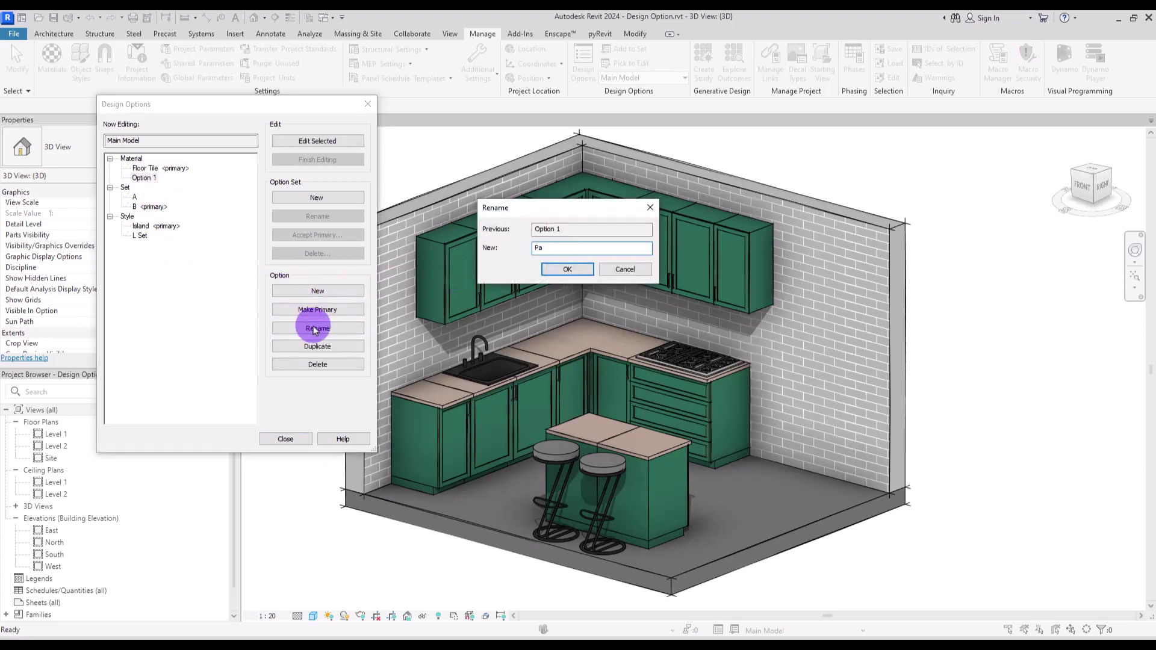
key(Return)
click(301, 291)
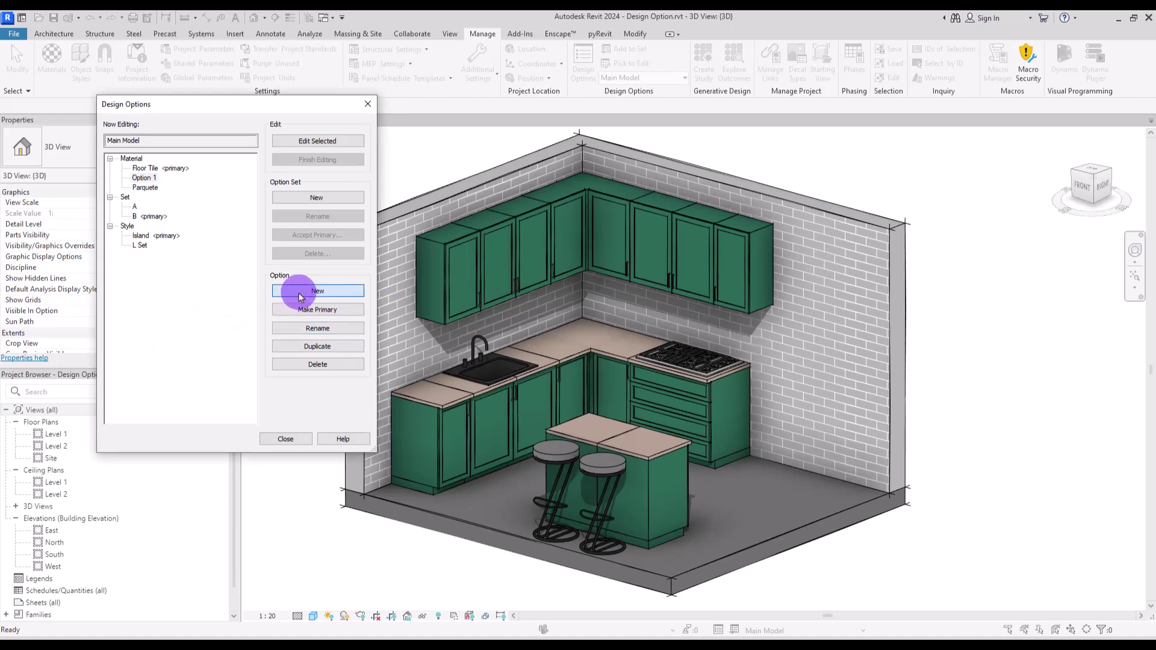
click(308, 330)
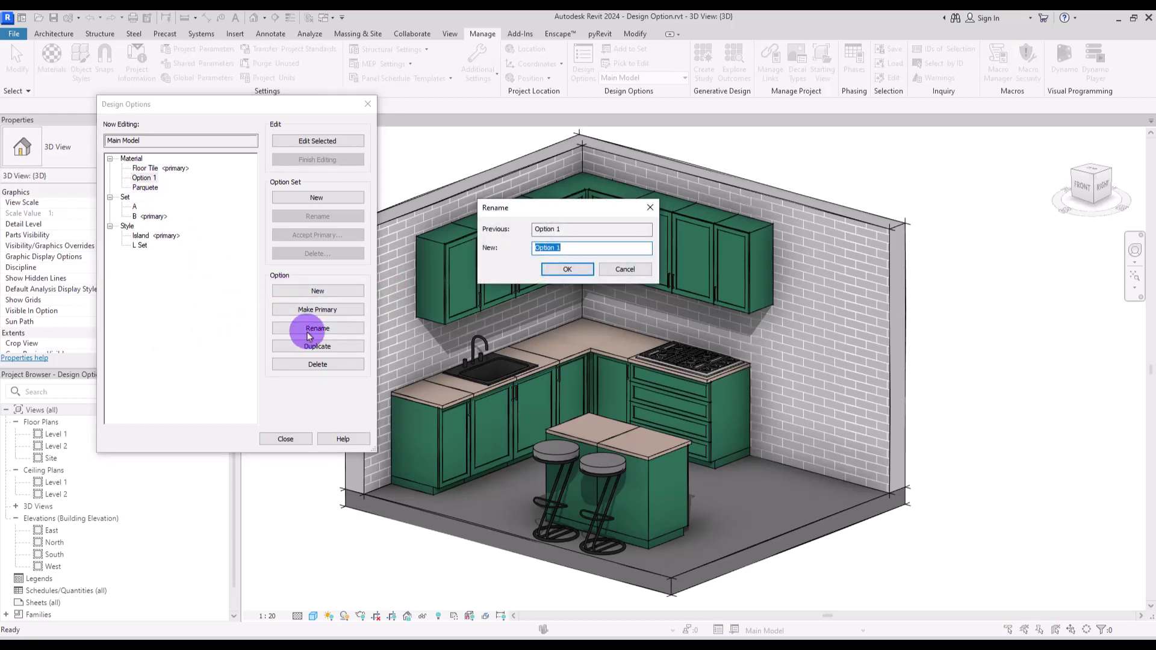
key(Return)
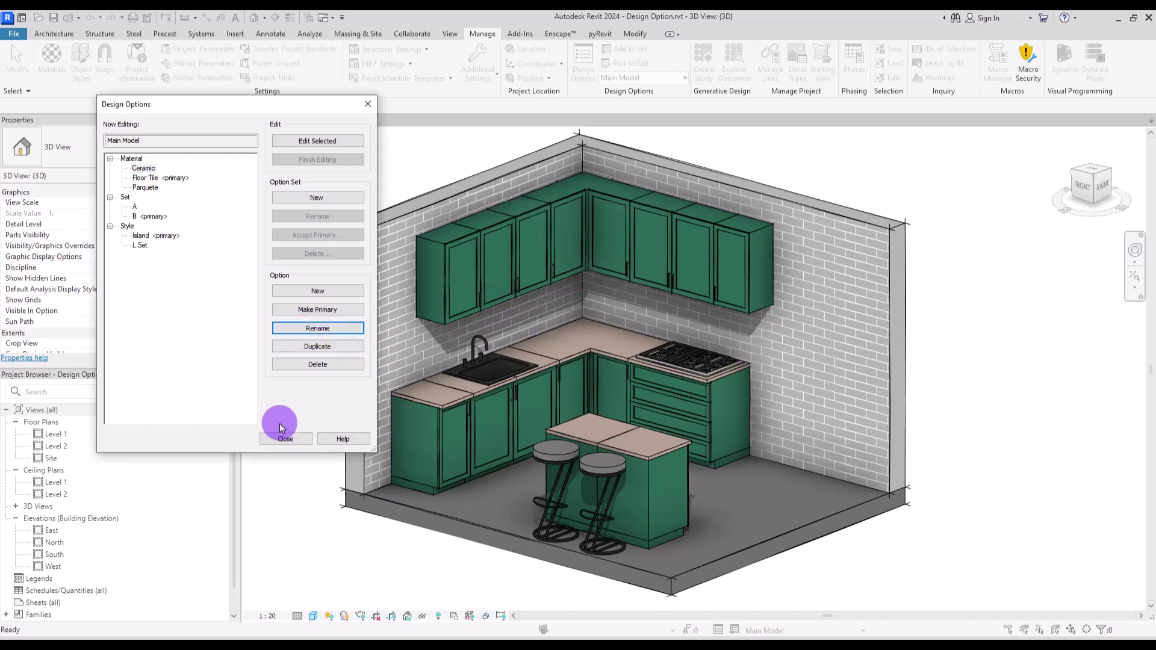
click(285, 439)
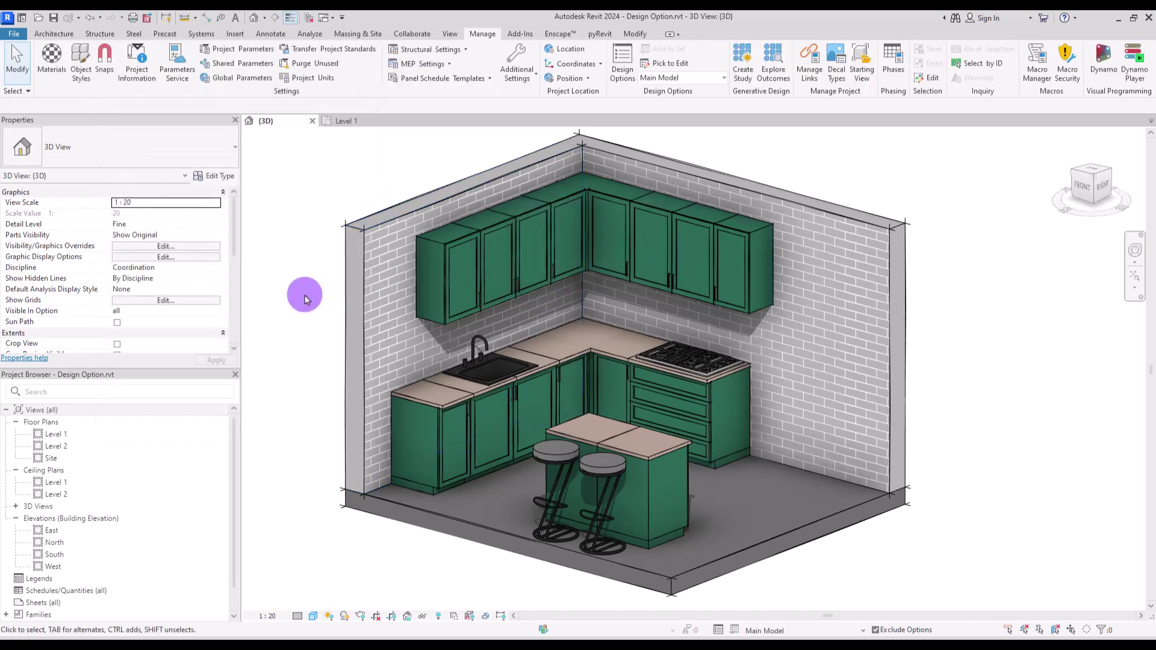
- Create a new material named 00 ceramic for the floor's structure layer
click(383, 506)
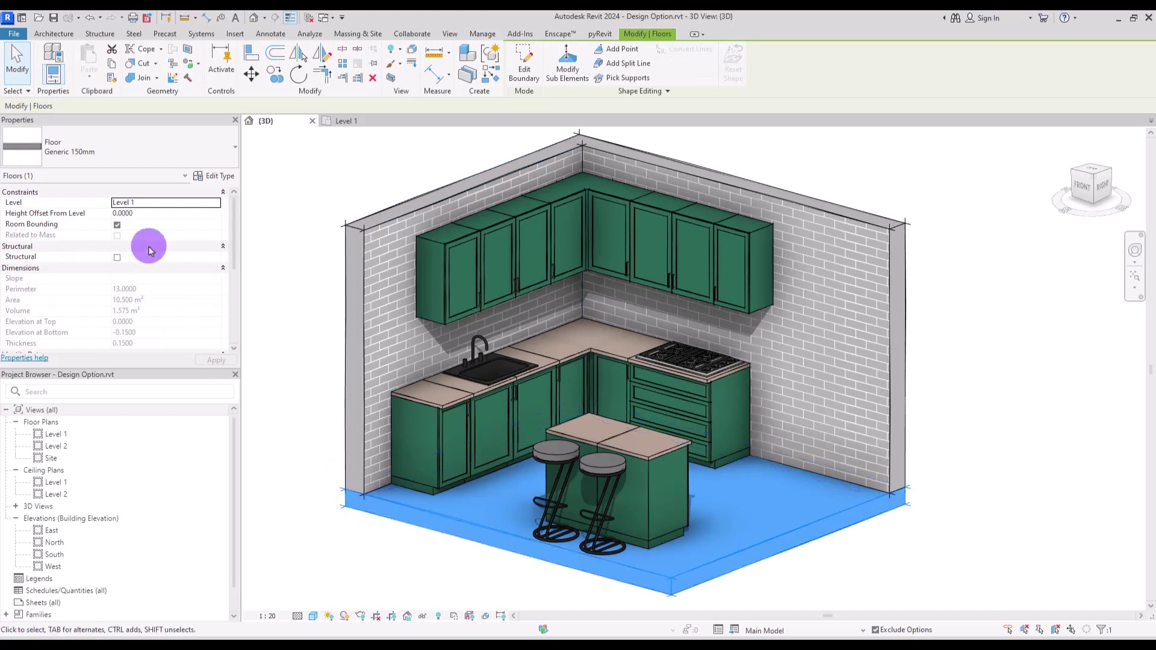
click(200, 176)
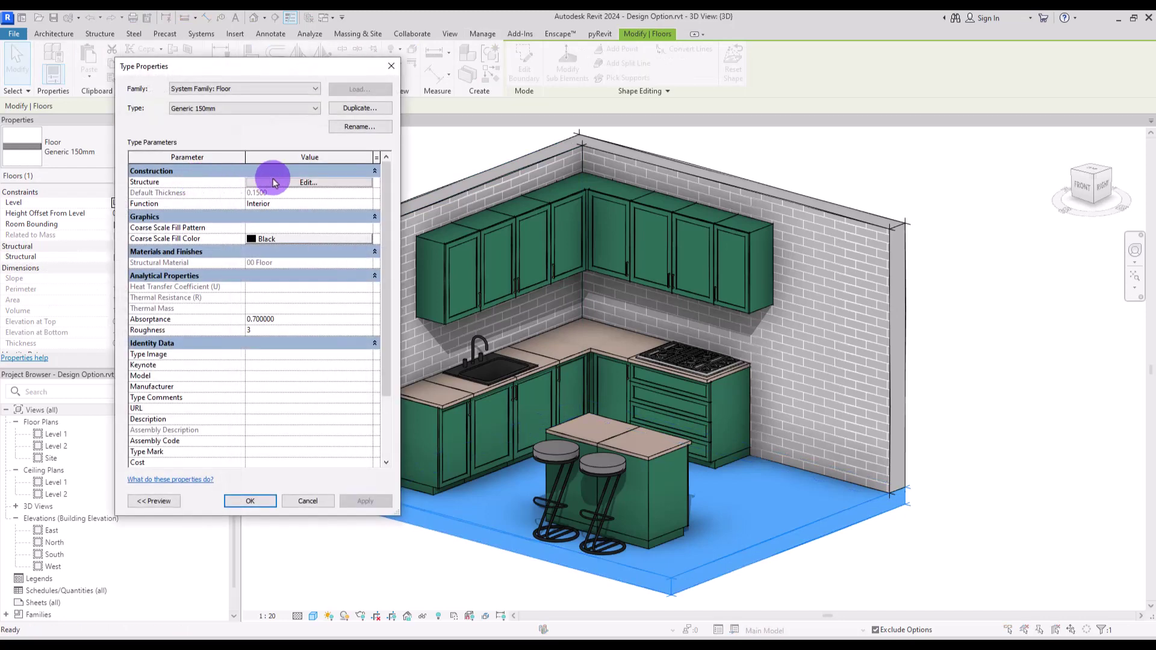
click(274, 182)
click(233, 192)
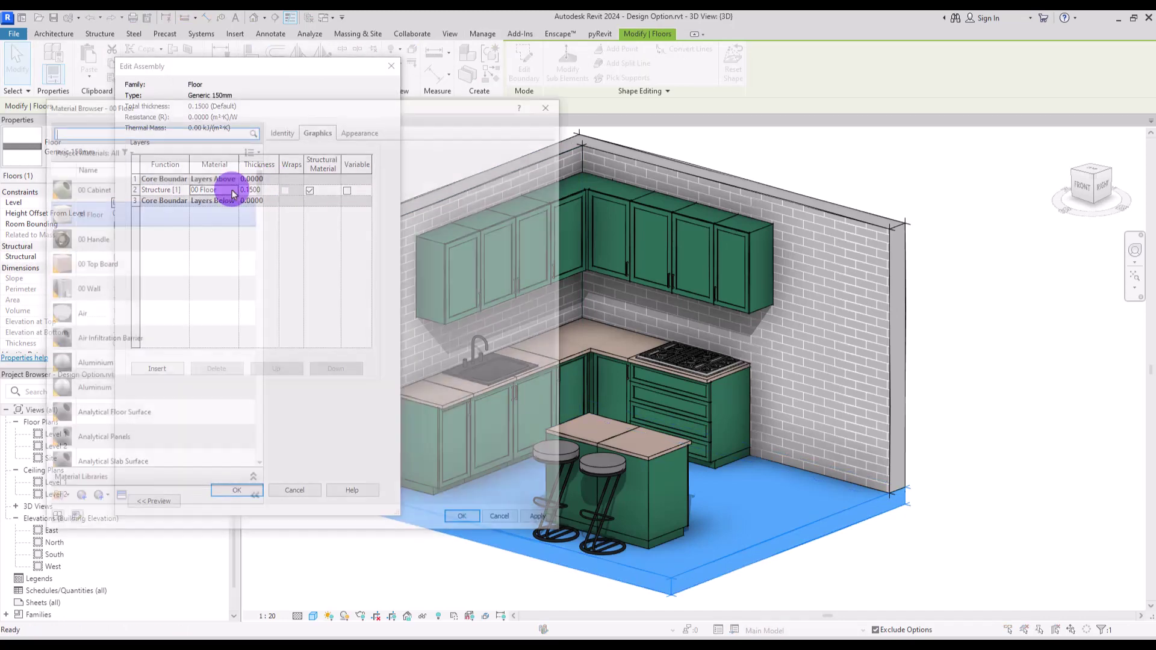
click(82, 502)
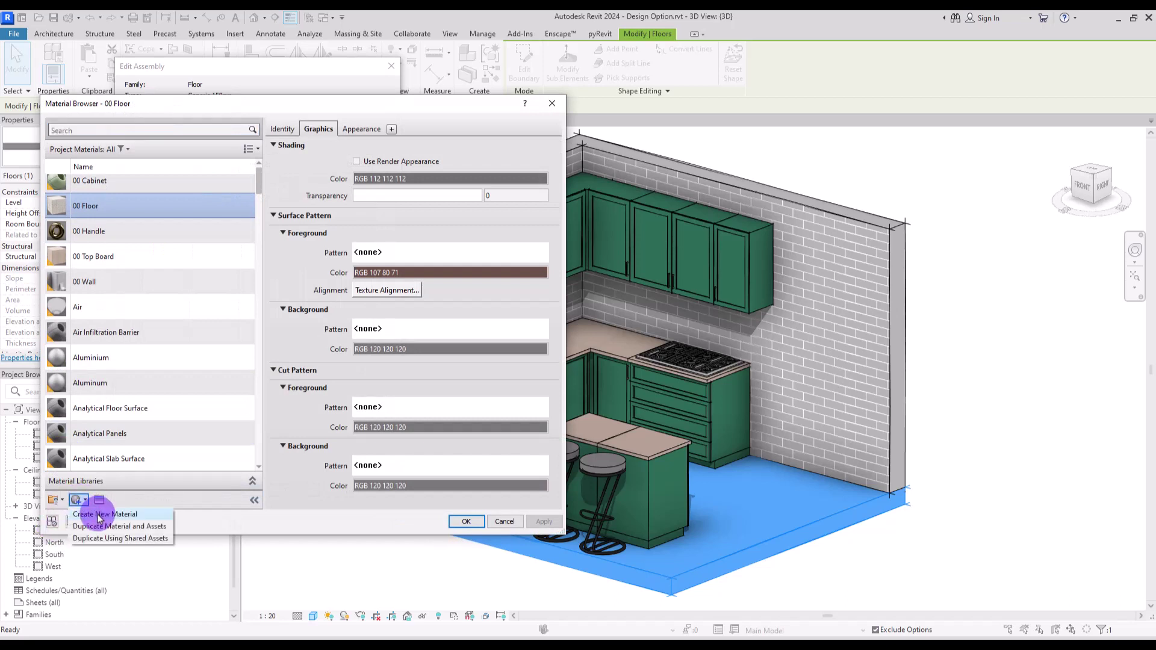
click(81, 513)
right_click(105, 308)
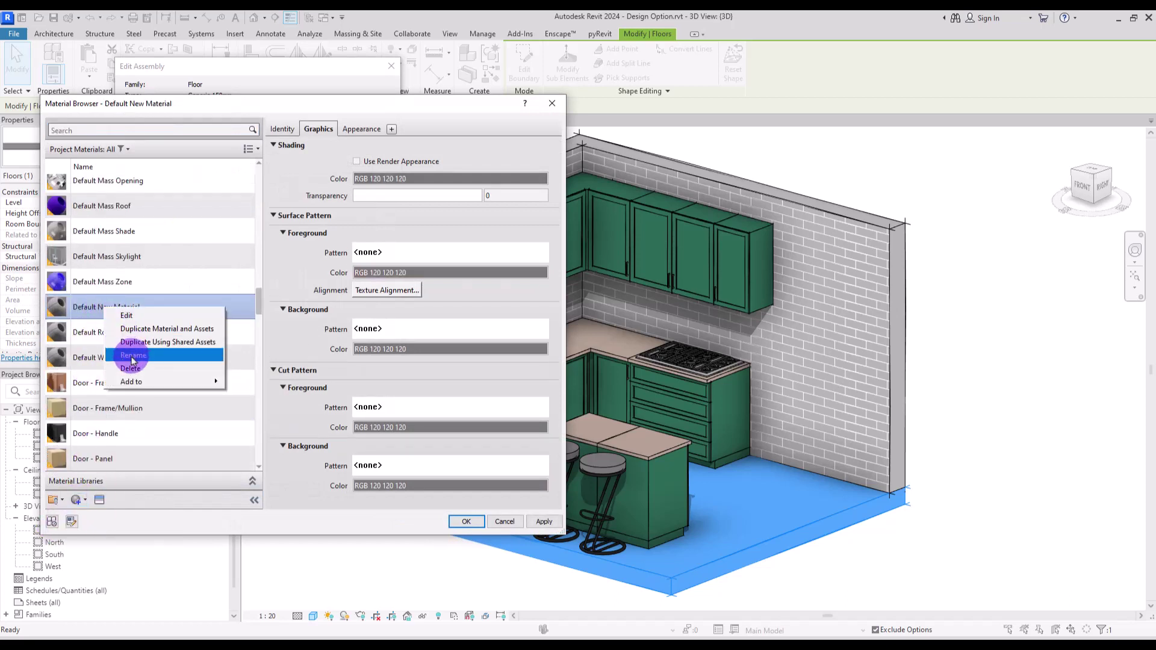
click(142, 355)
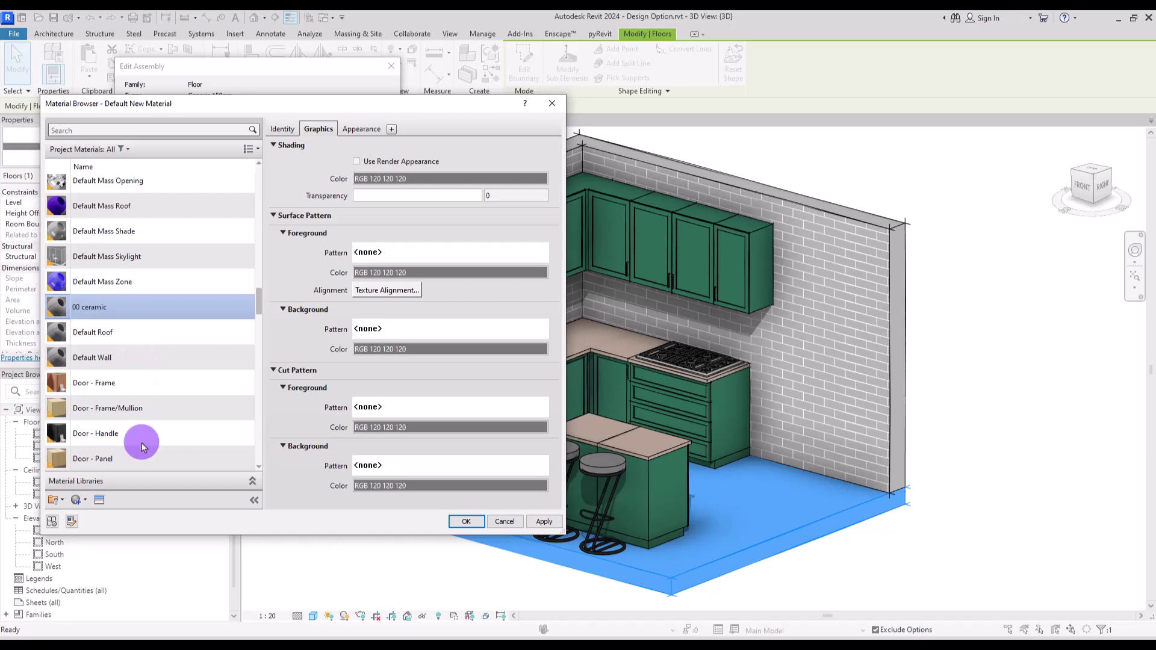
- Replace the material's appearance with 3in Squares - White from the appearance library
click(100, 500)
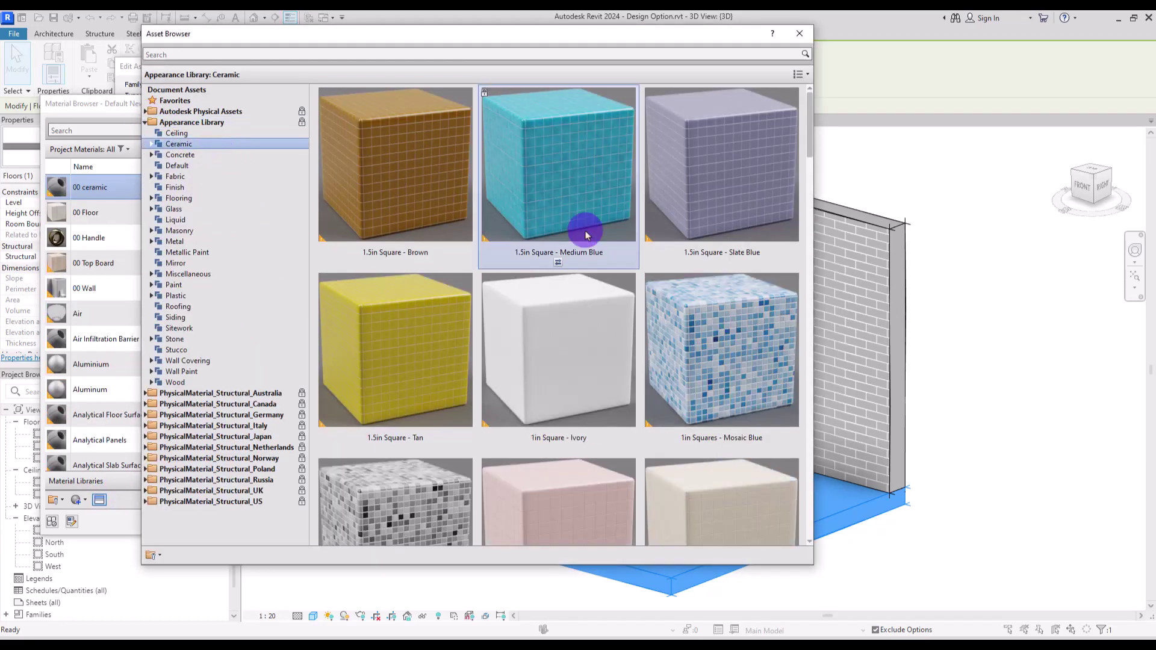
drag(803, 111, 807, 193)
scroll(798, 227, down, 5)
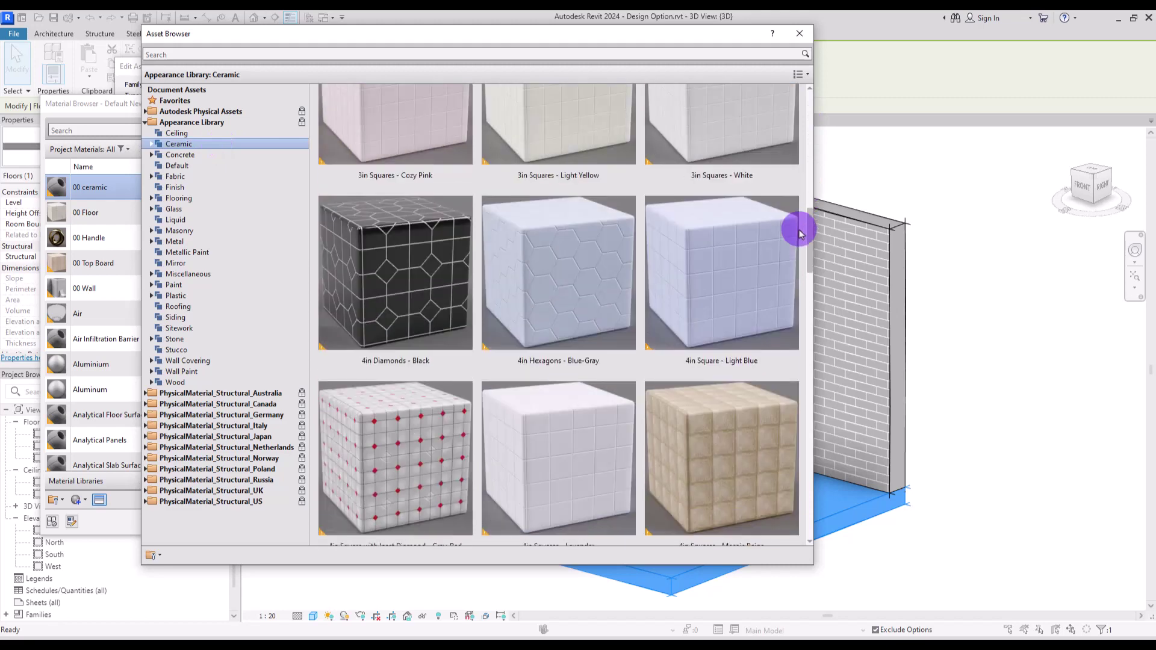
scroll(731, 366, up, 4)
scroll(731, 366, up, 1)
click(801, 38)
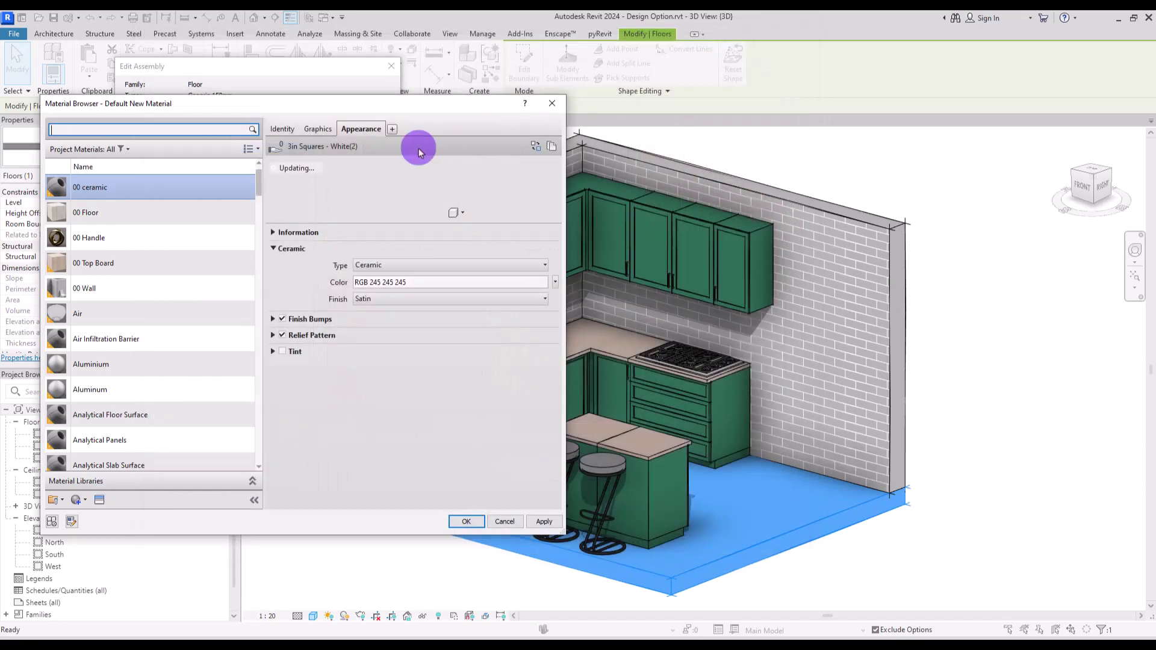
- Set the foreground pattern to Model 200mm Squares and confirm all floor dialogs
click(317, 129)
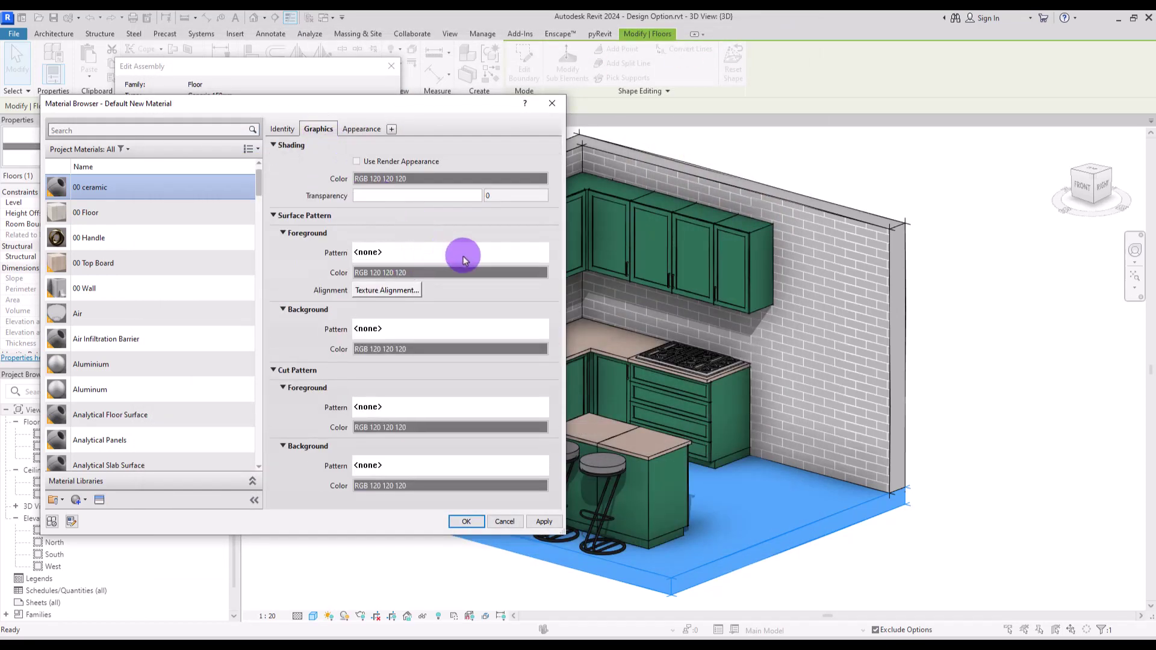
click(464, 260)
click(424, 143)
scroll(521, 238, down, 1)
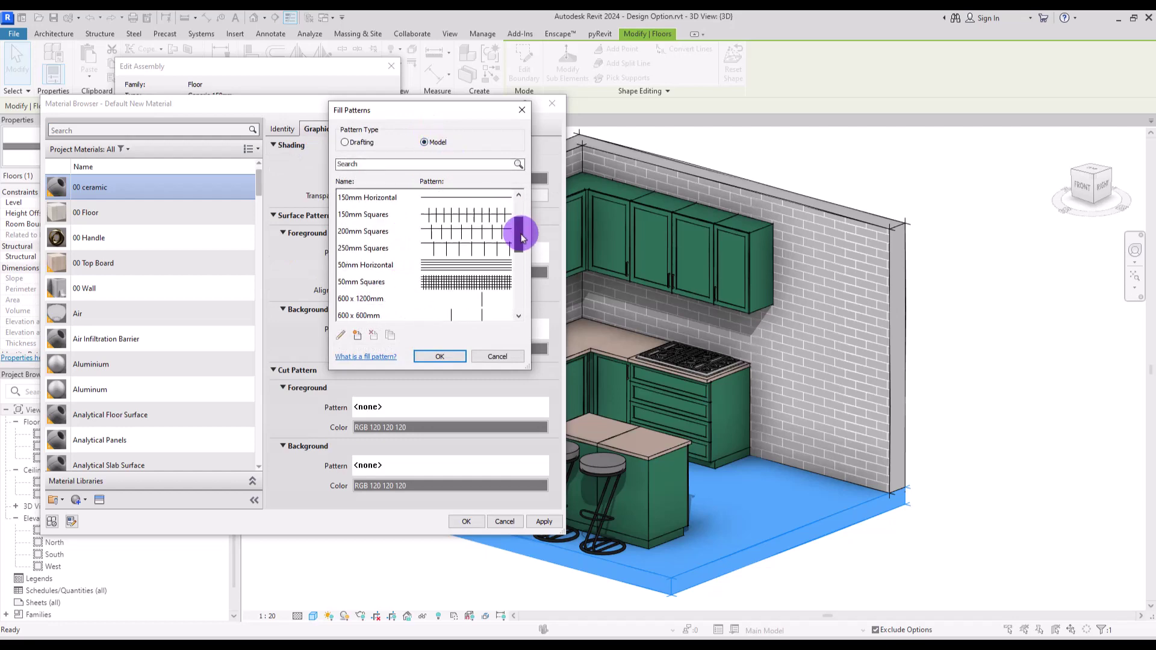
click(474, 232)
click(439, 356)
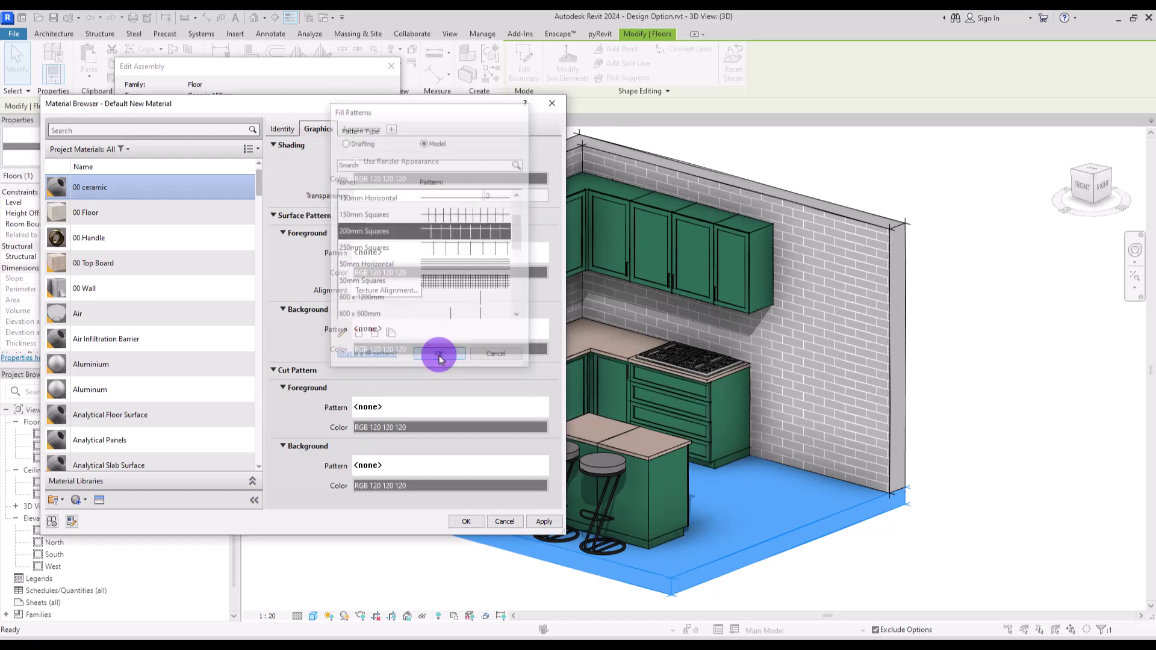
click(466, 521)
click(237, 485)
click(259, 497)
click(787, 566)
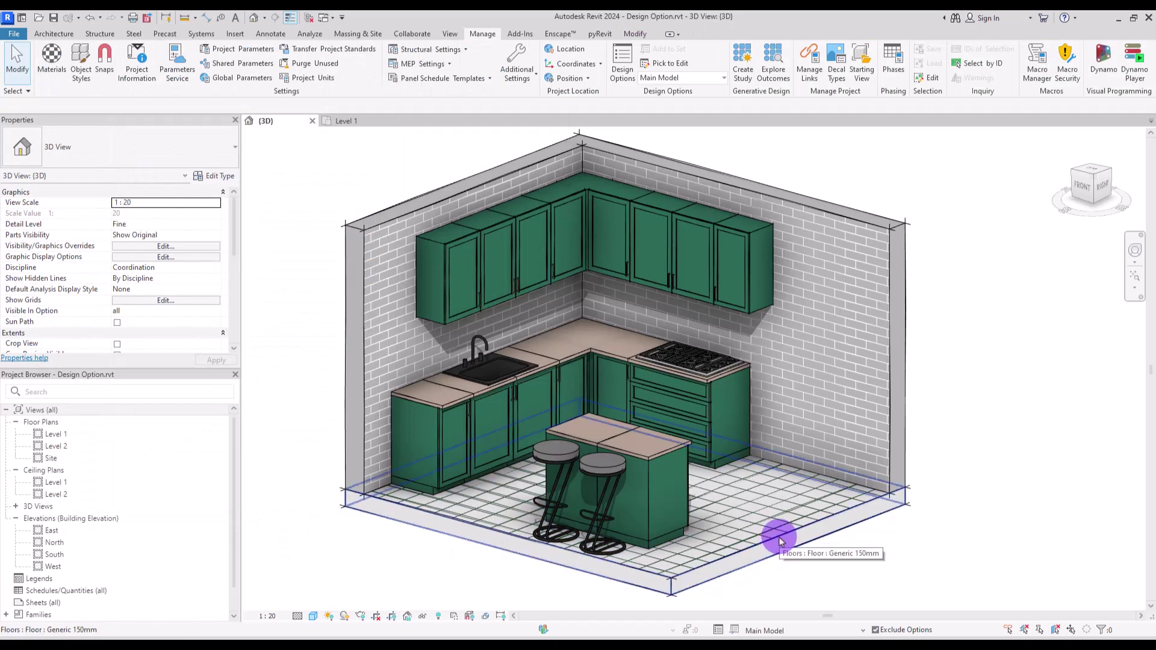
- Add the kitchen floor to Material's Floor Tile option and make Floor Tile the edited option
click(778, 539)
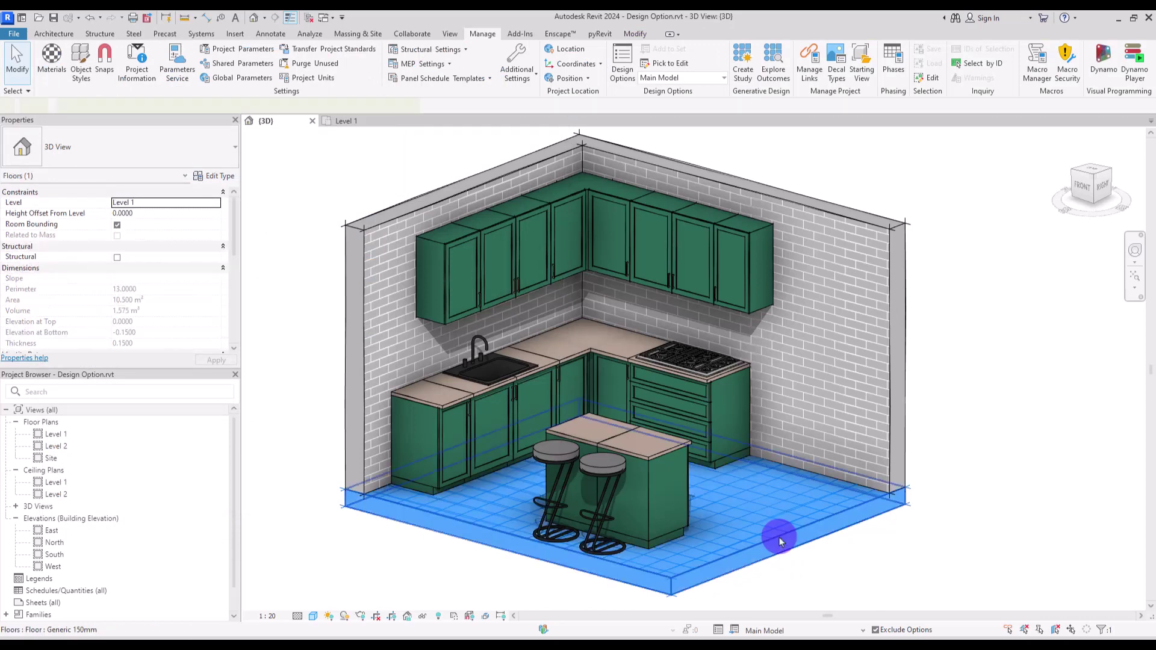
click(484, 35)
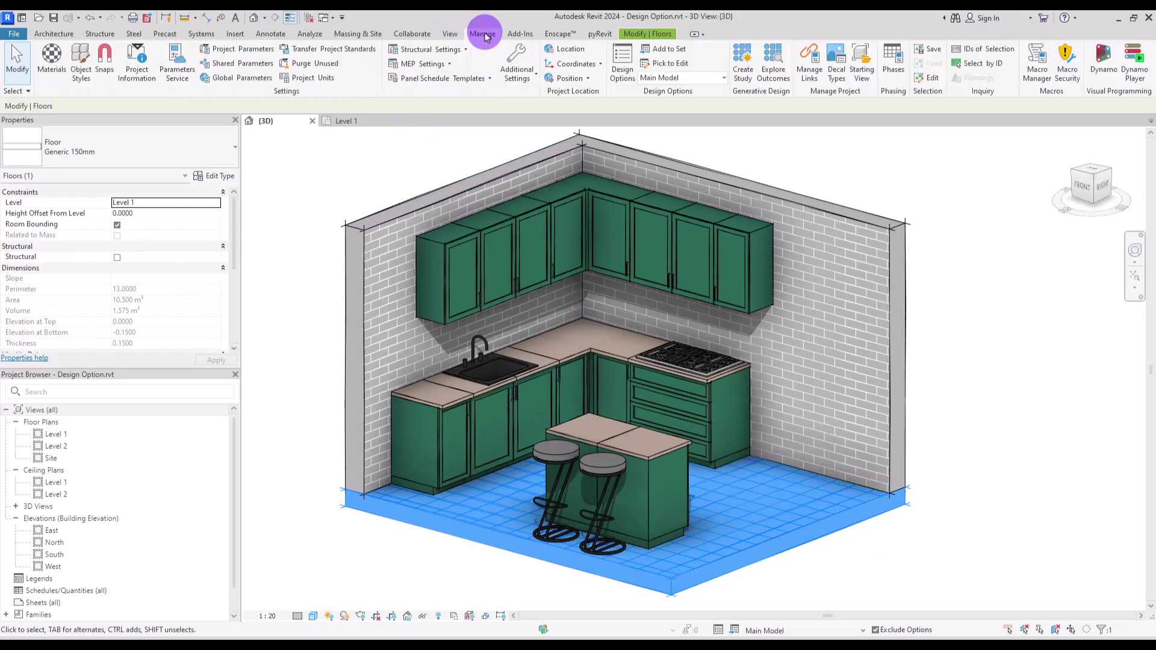
click(672, 50)
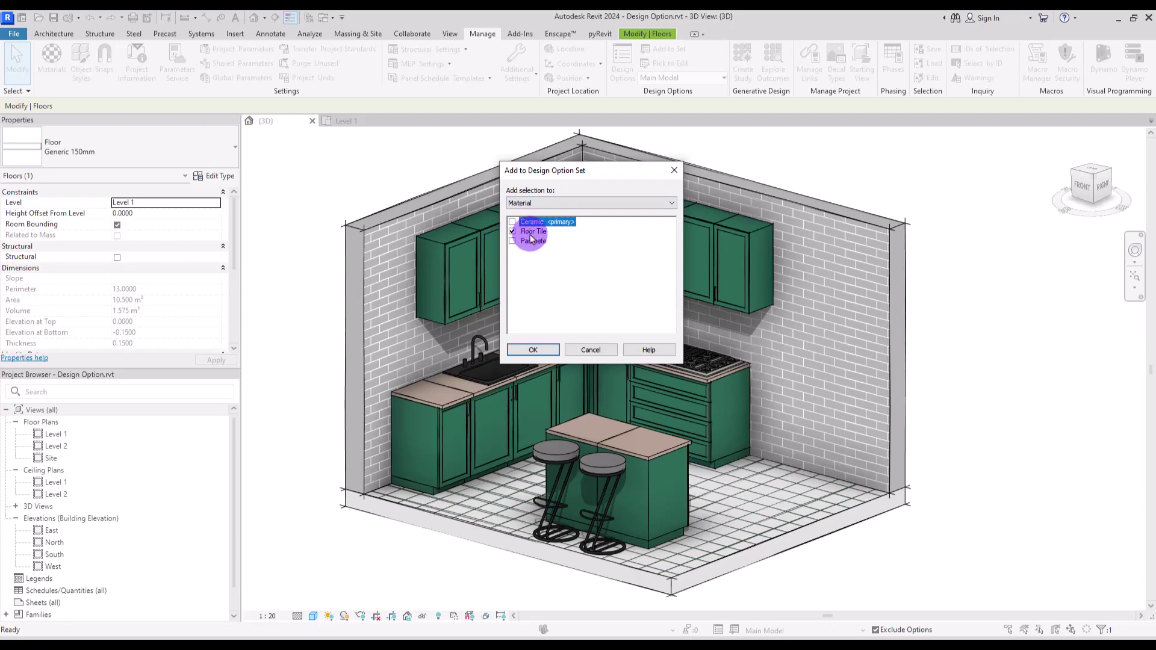
click(533, 350)
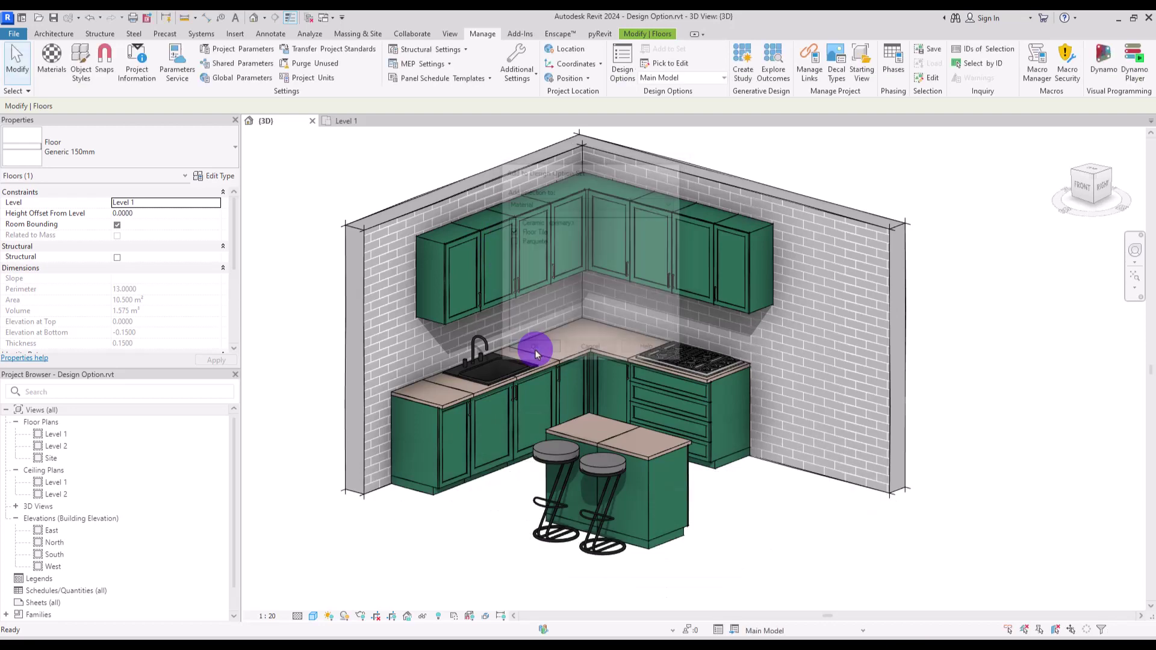
click(686, 78)
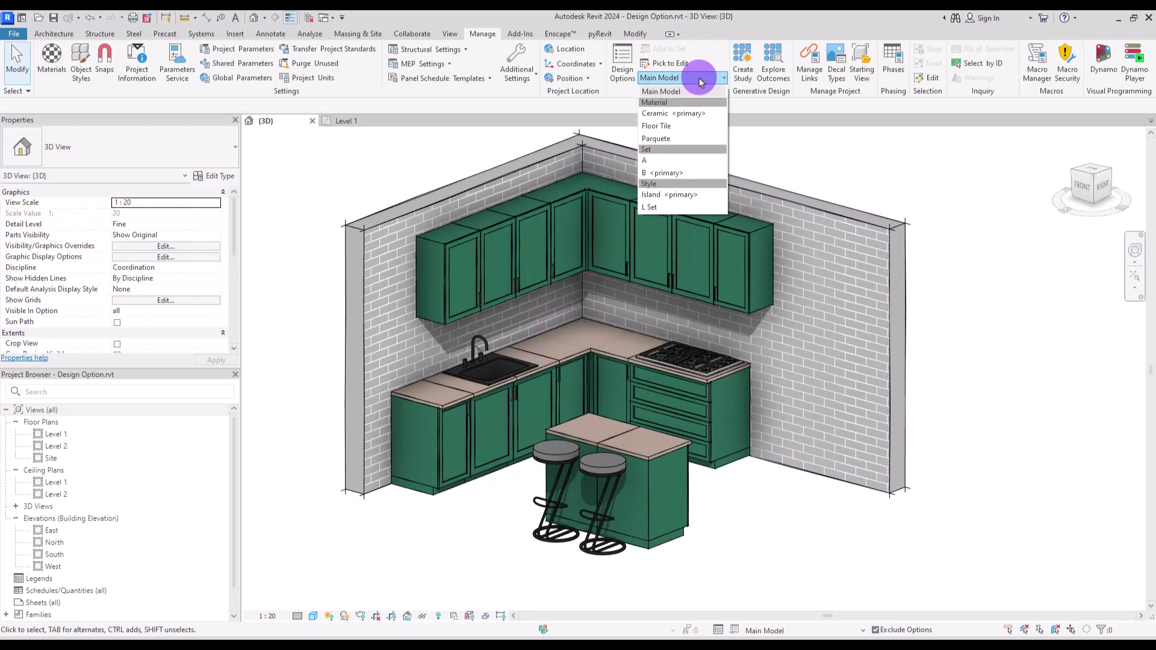
click(656, 126)
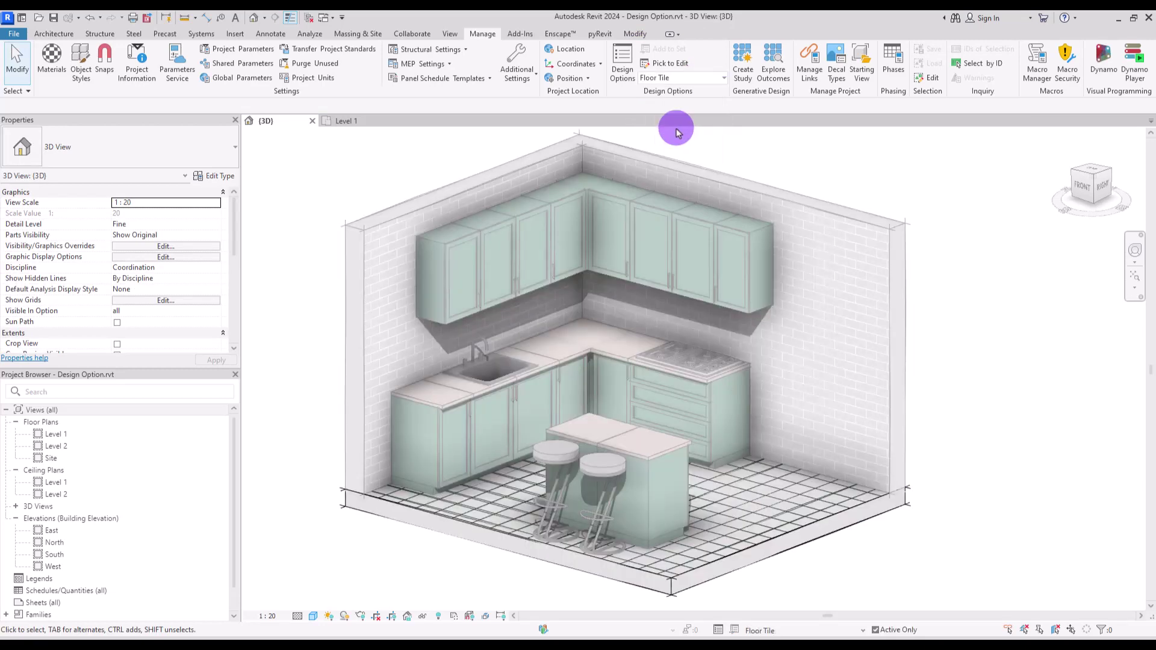
- Create a new floor structure material, 00 Tile, with the Earthy Green tile appearance
click(435, 507)
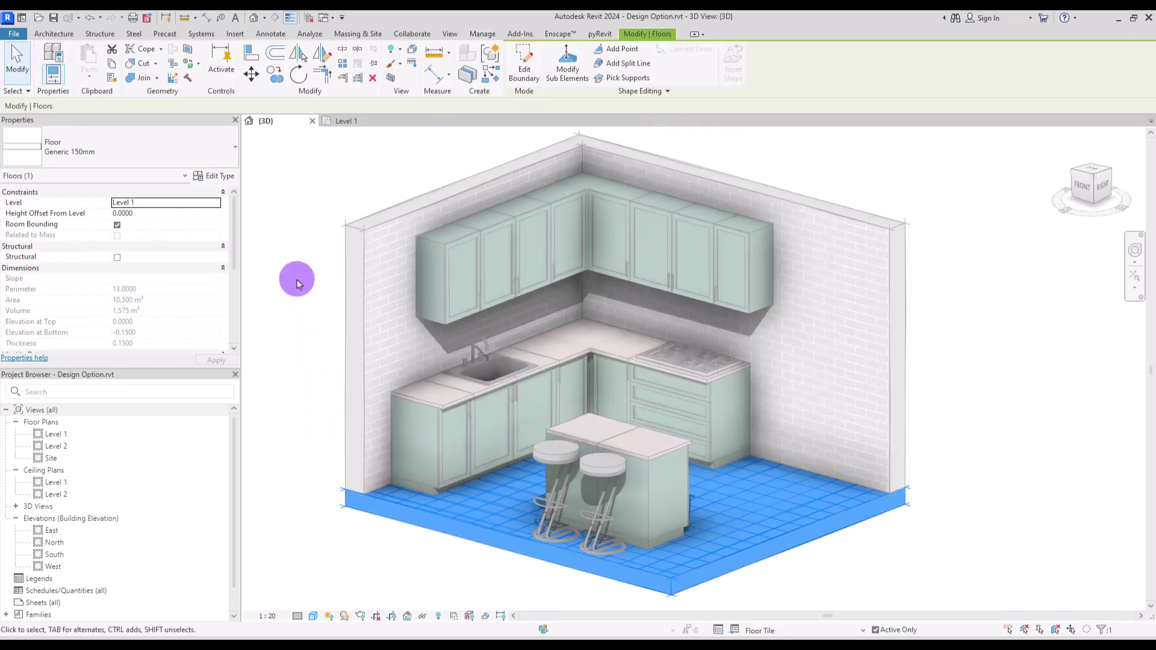
click(218, 176)
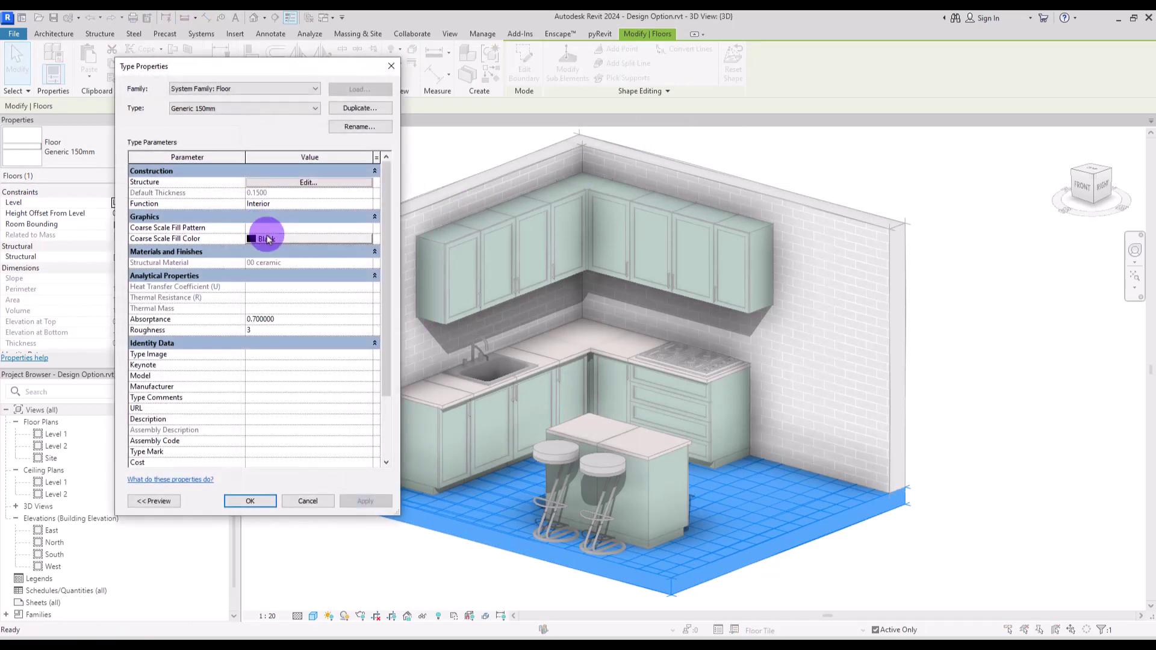
click(283, 182)
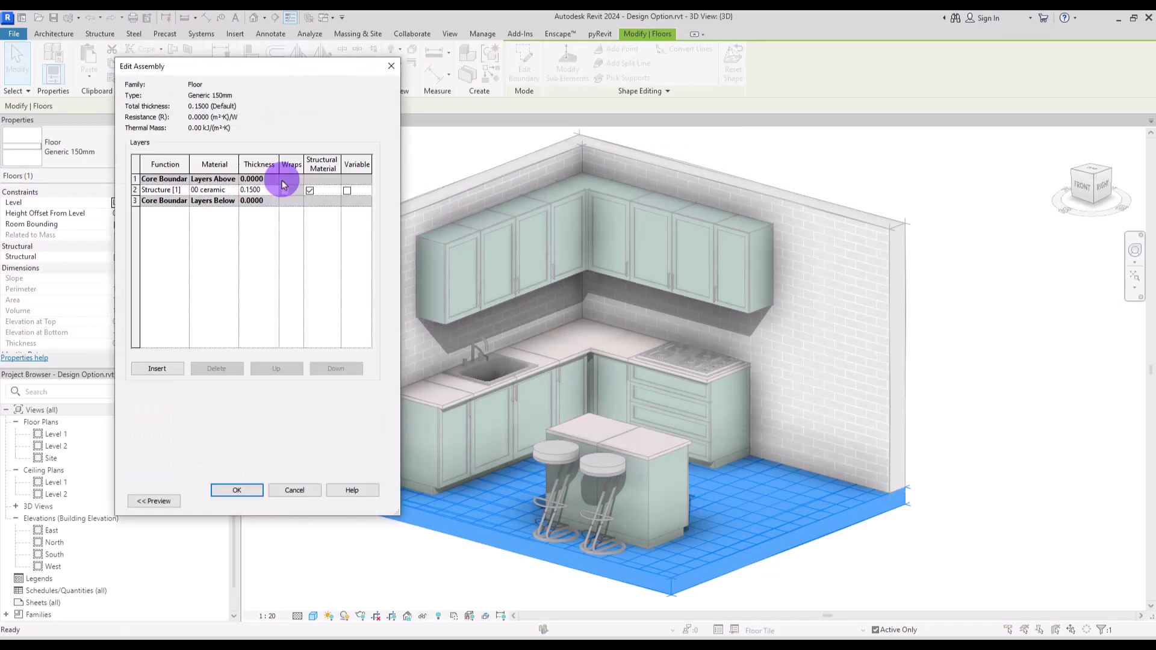
click(238, 191)
click(79, 500)
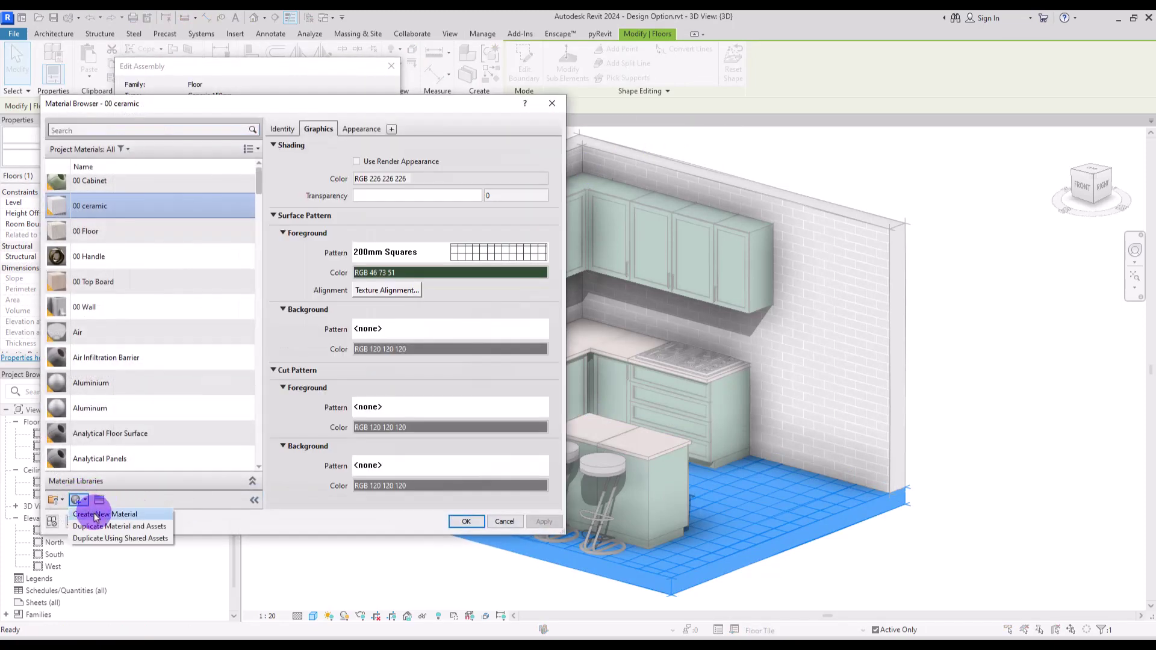
click(96, 514)
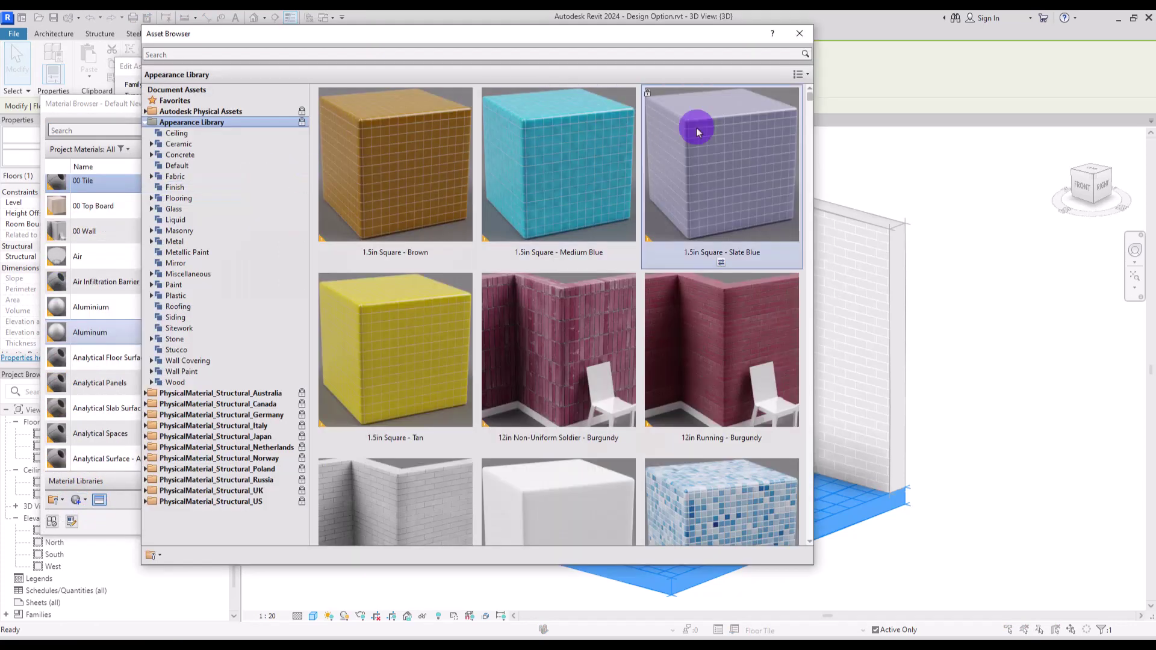
scroll(809, 102, down, 15)
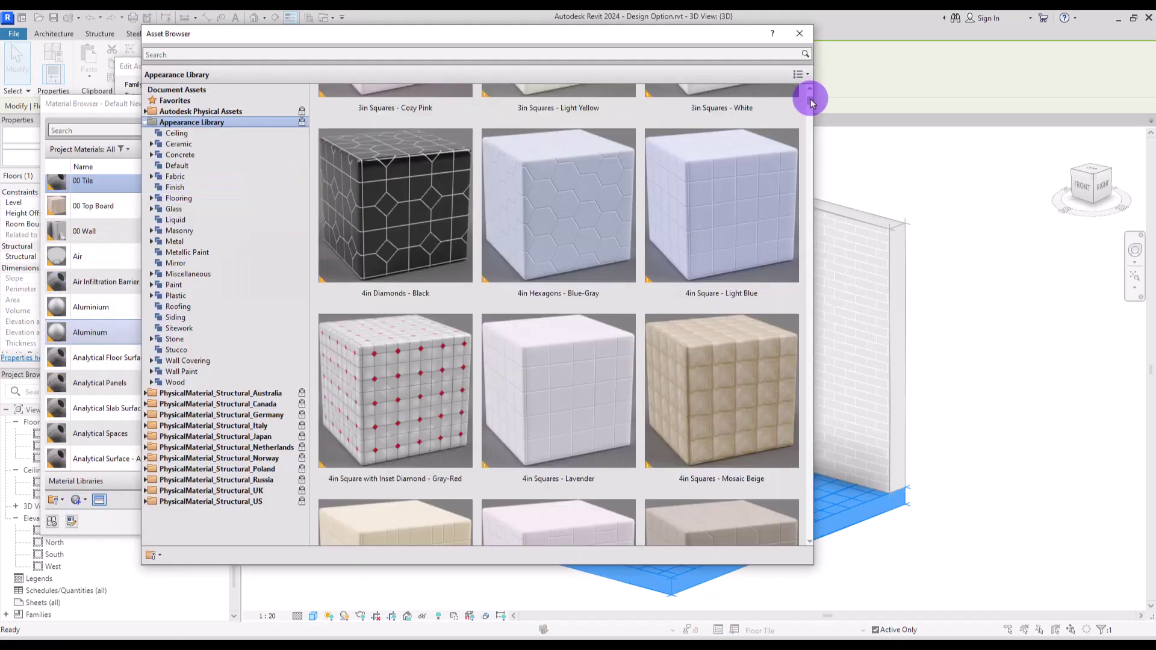
scroll(809, 106, down, 3)
scroll(589, 207, up, 3)
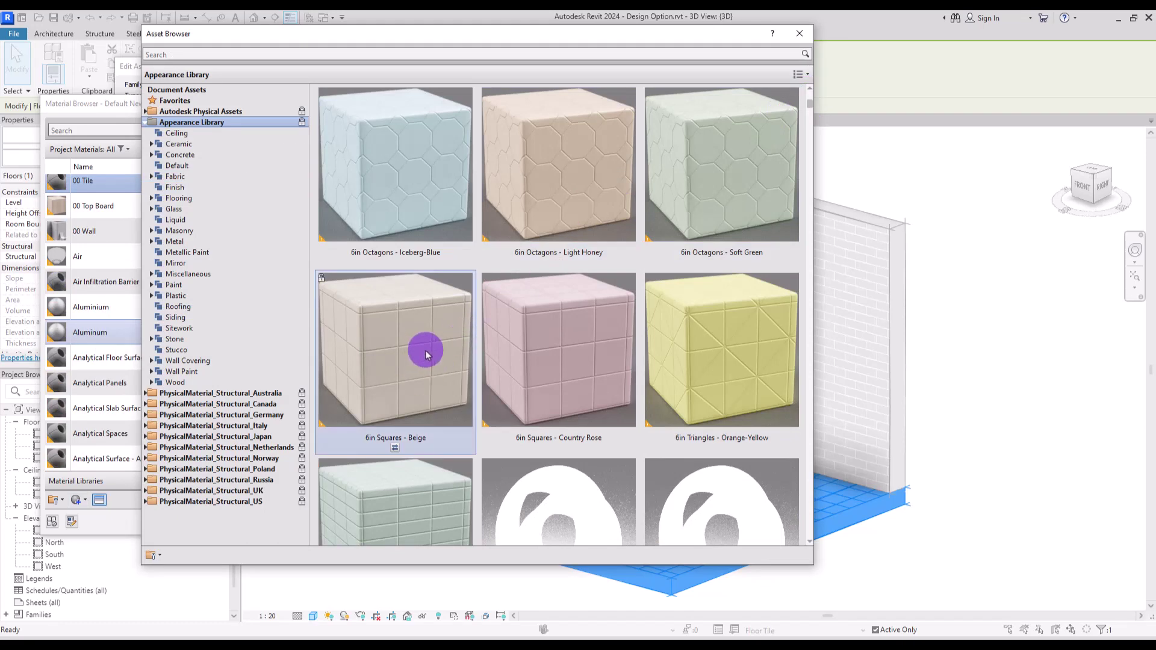
scroll(426, 349, down, 2)
click(388, 524)
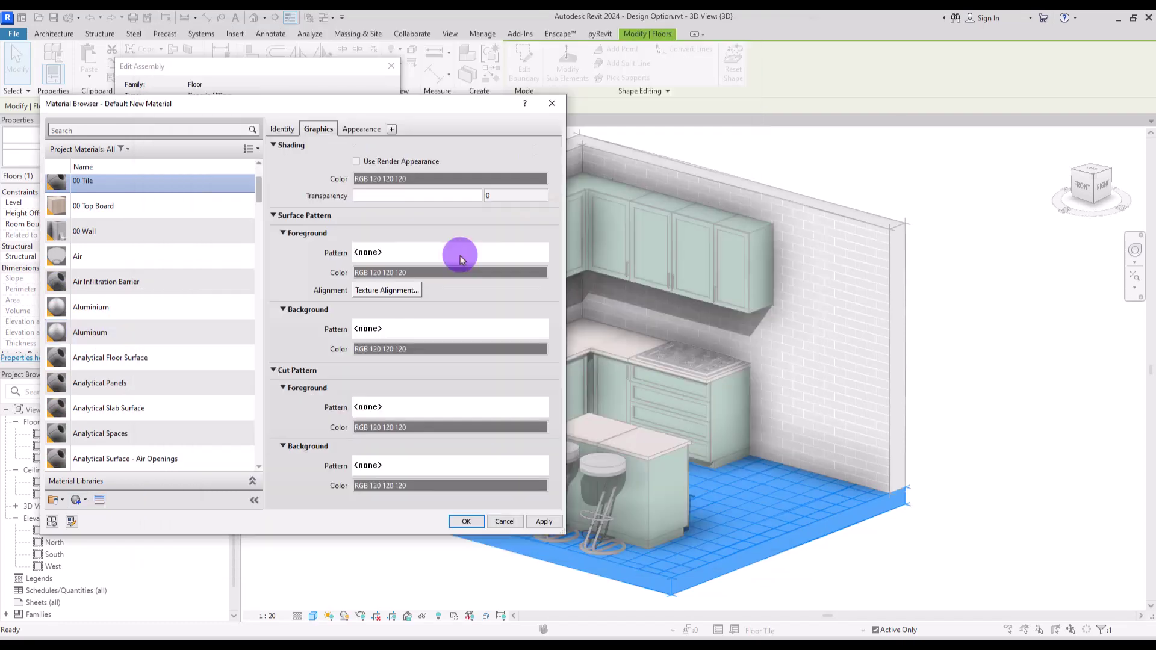
- Use render appearance shading and a Model Herringbone 100x200 foreground pattern
click(380, 162)
click(472, 252)
click(425, 142)
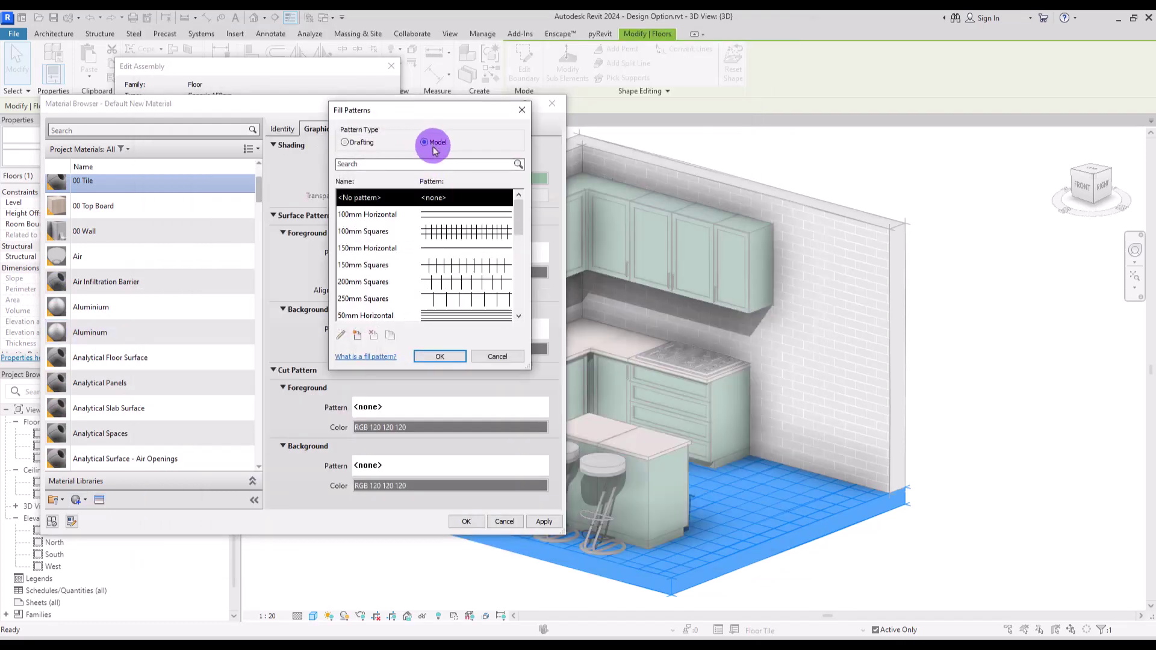
scroll(521, 241, down, 1)
scroll(516, 257, down, 5)
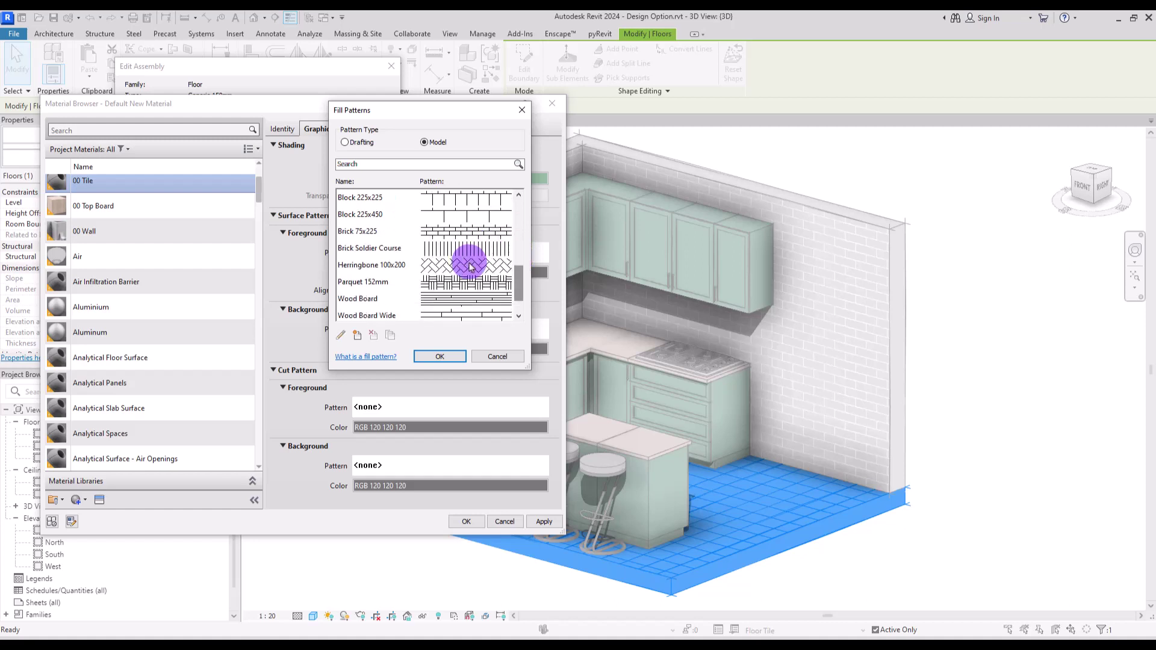
click(470, 271)
click(431, 356)
- Lighten the herringbone pattern colour and confirm all material and floor dialogs
click(379, 272)
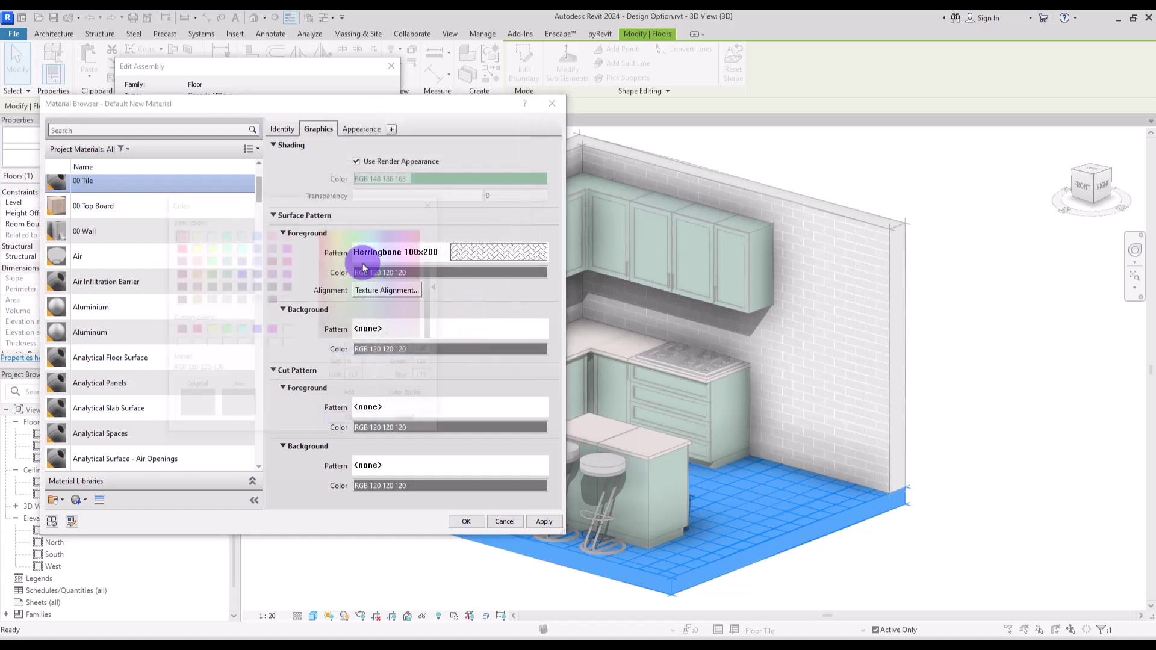
drag(434, 268, 438, 241)
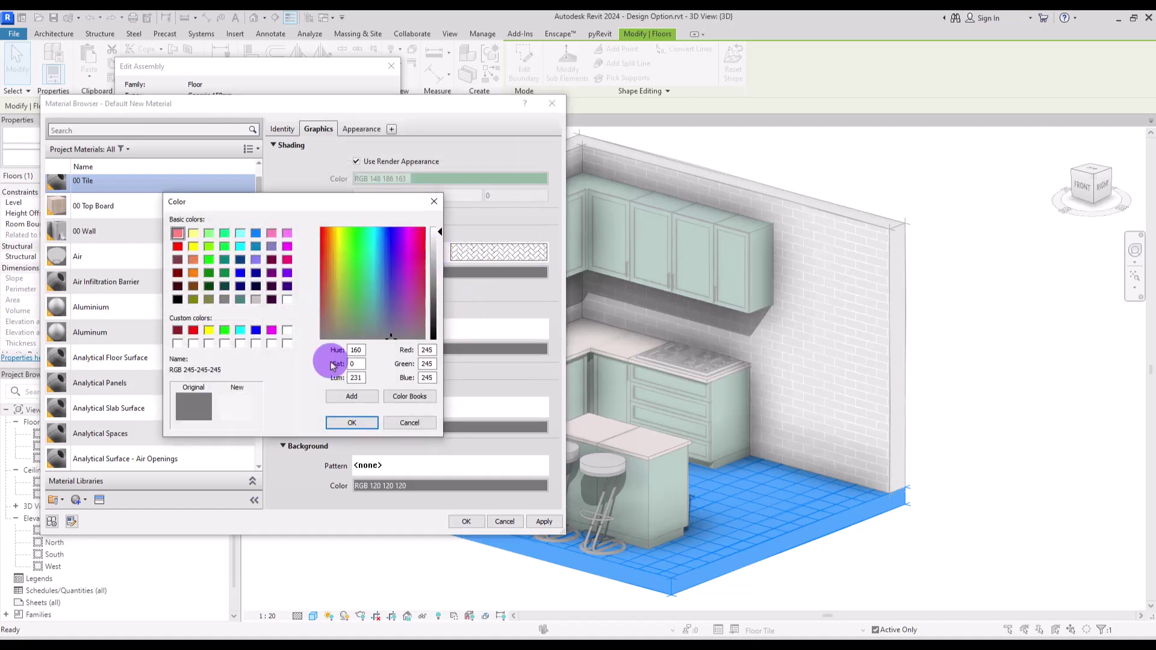
click(352, 422)
click(470, 591)
click(253, 497)
click(339, 185)
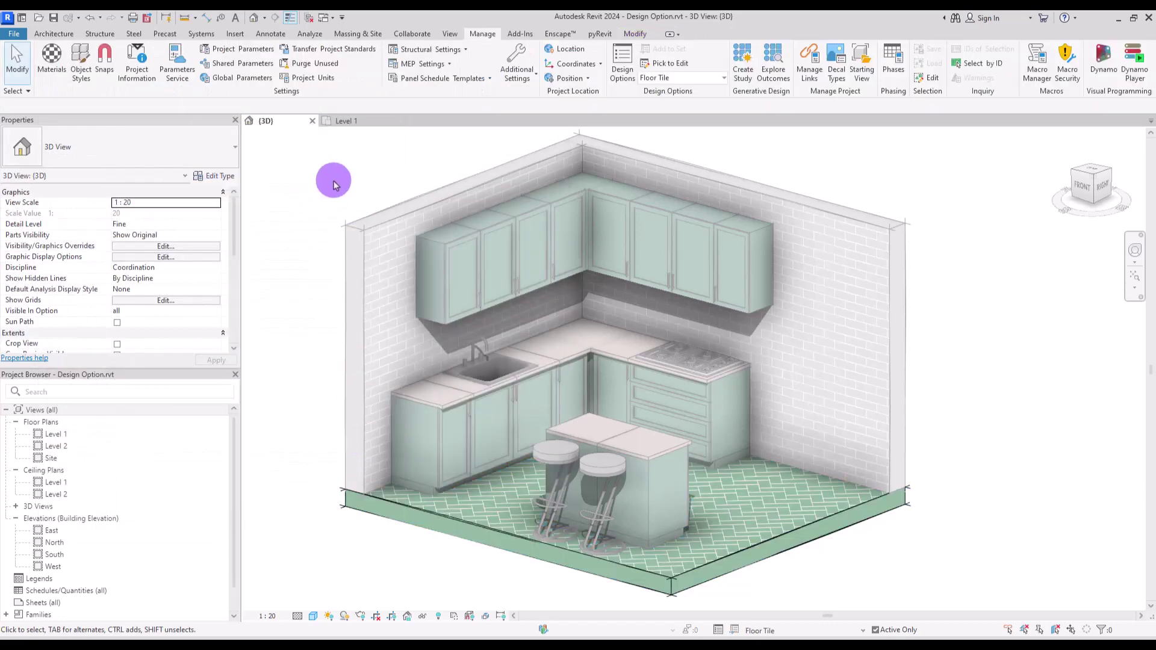
- Switch editing to the Ceramic option and start a new floor on Level 1
click(674, 79)
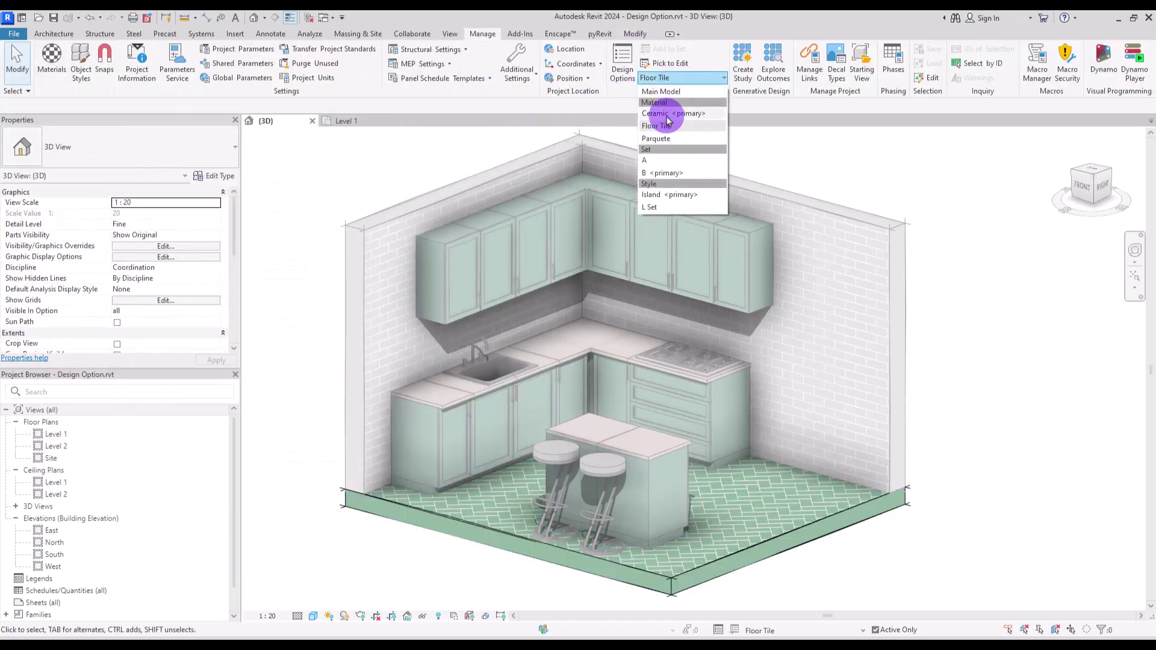
click(658, 109)
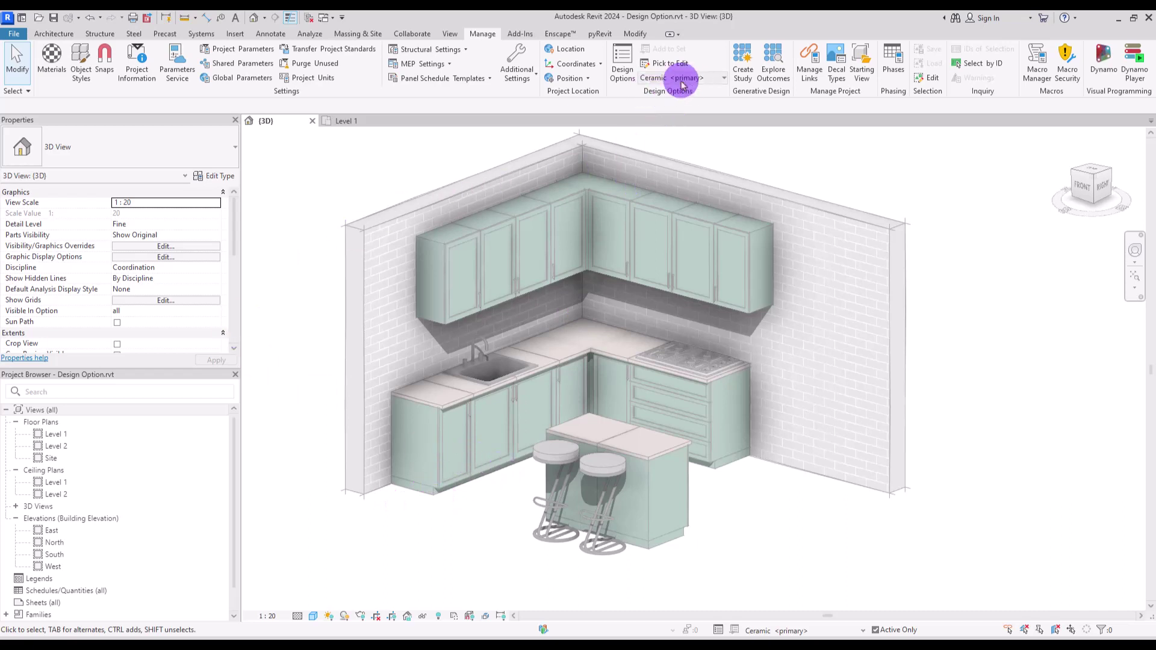
click(57, 34)
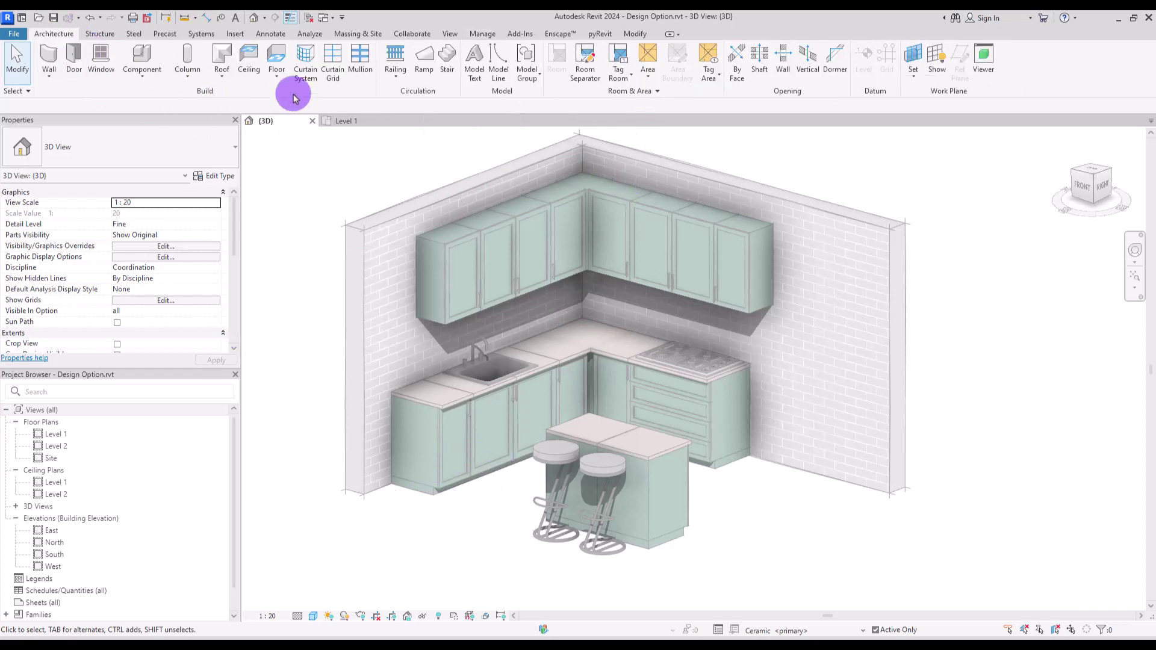
click(277, 77)
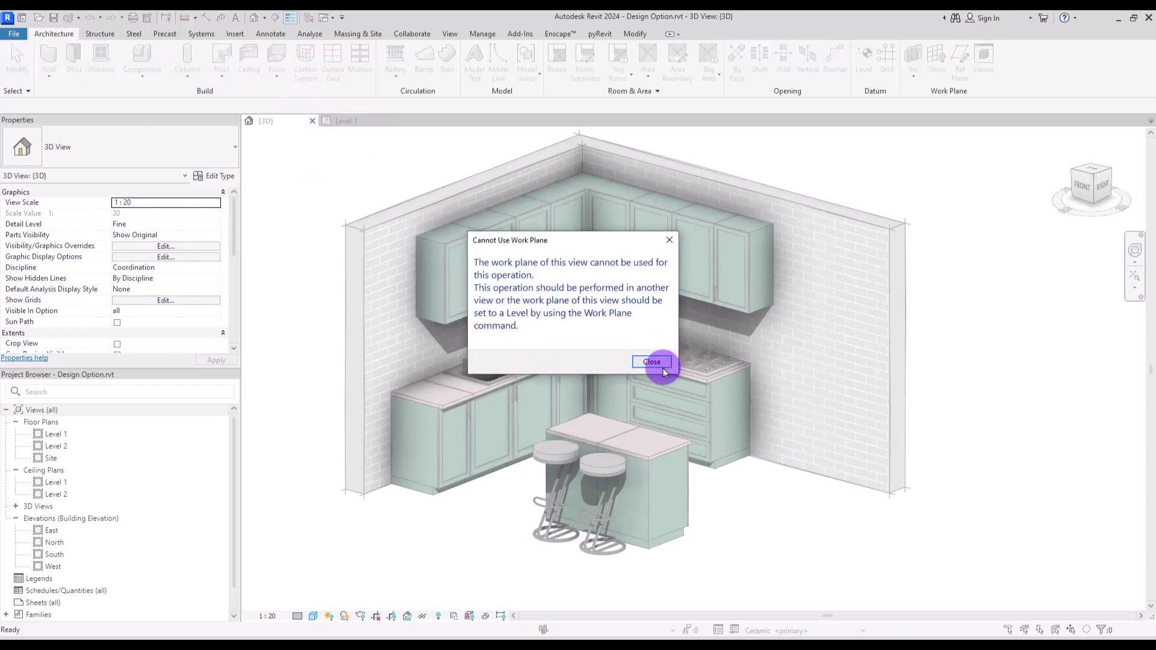
click(652, 362)
click(346, 121)
click(290, 91)
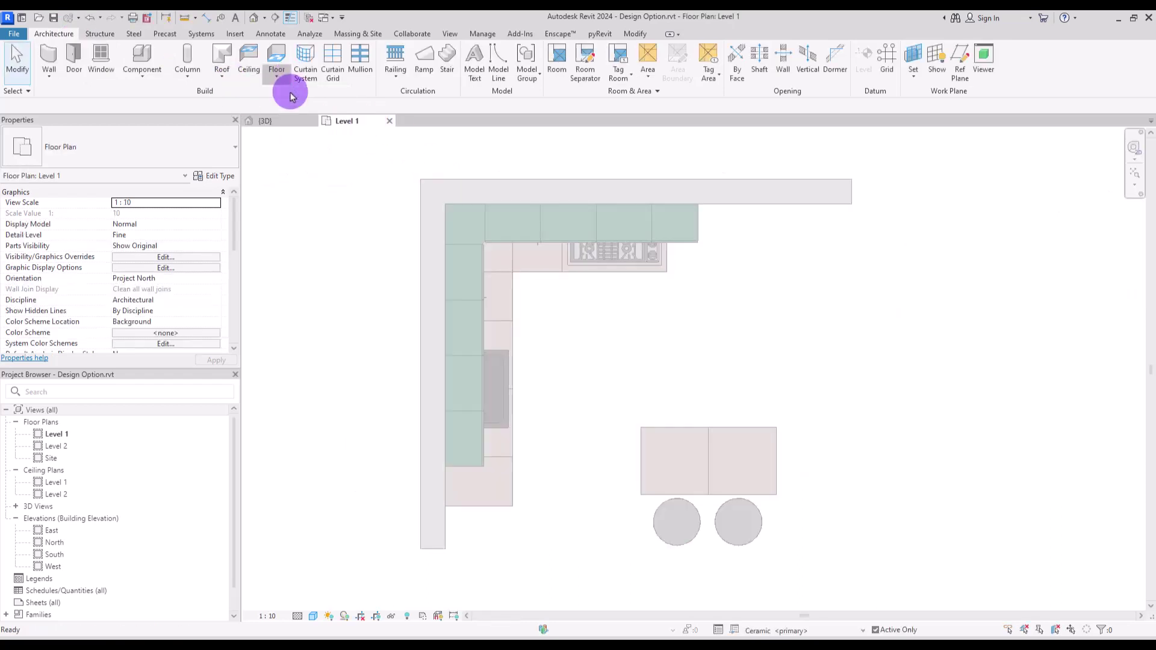
- Sketch a rectangular floor boundary around the kitchen and drag its right edge outward
click(619, 50)
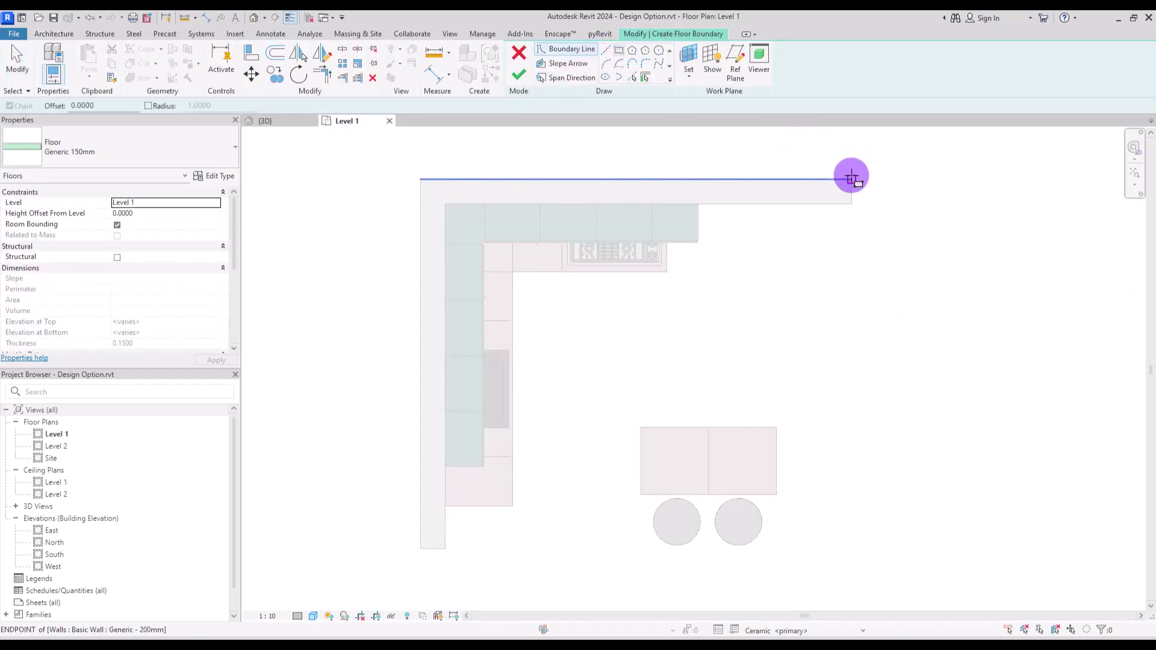
click(852, 179)
click(422, 597)
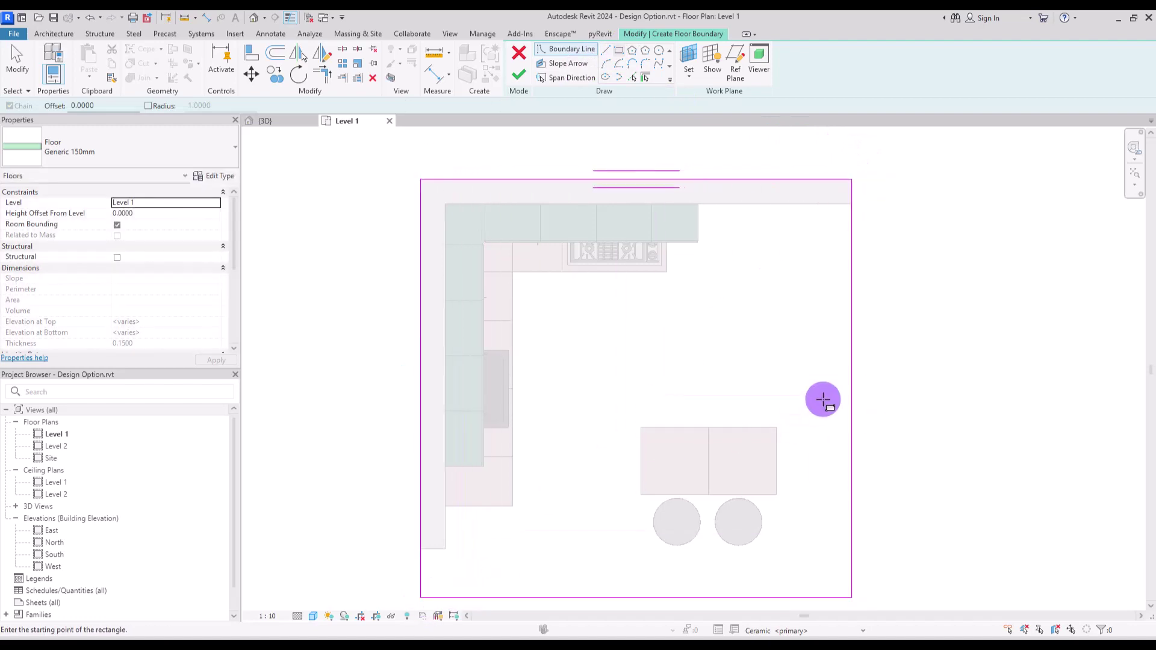
click(852, 353)
drag(851, 353, 917, 350)
key(Escape)
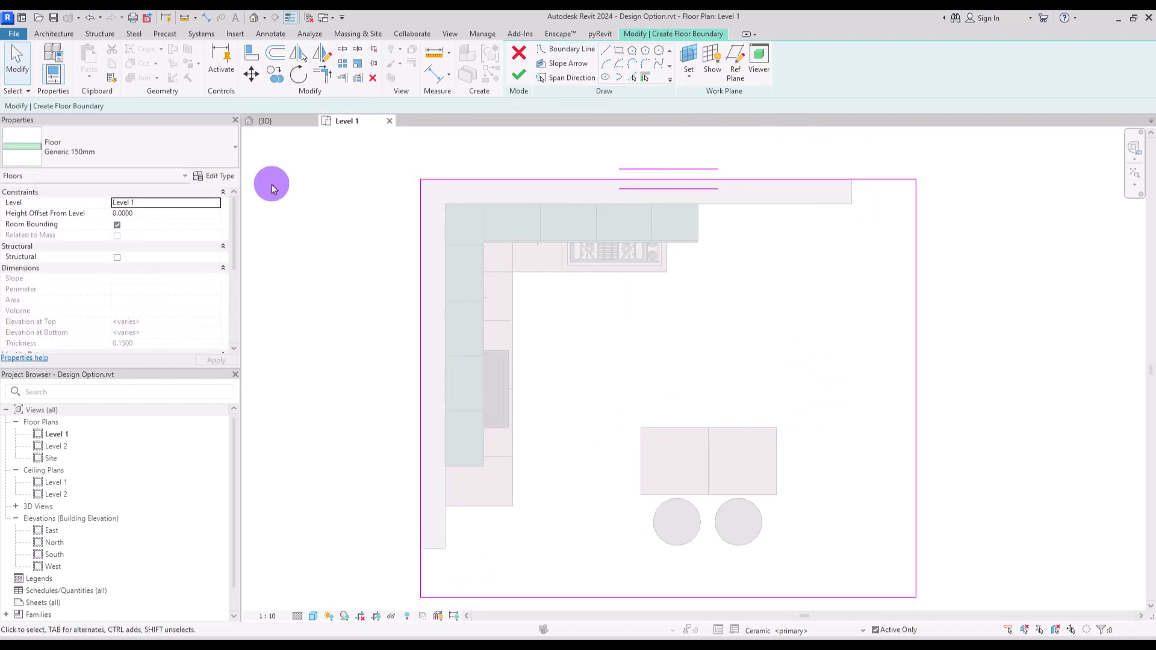
click(265, 121)
- Make the floor Generic 300mm with a 00 ceramic structure layer and finish the sketch
click(161, 156)
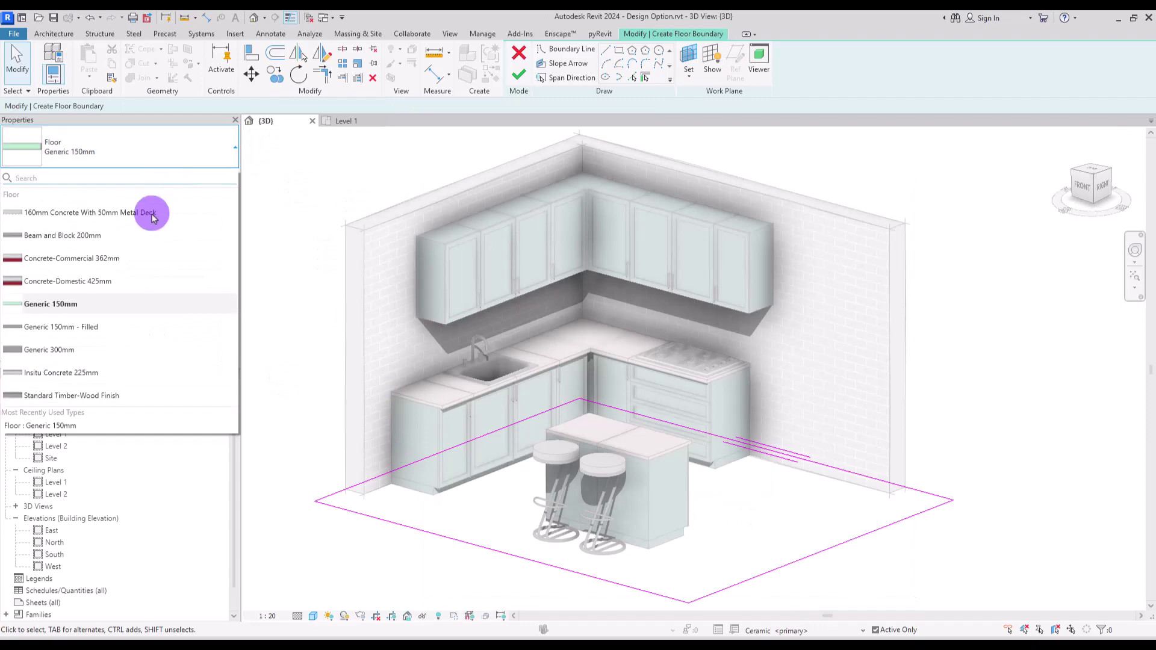
click(82, 354)
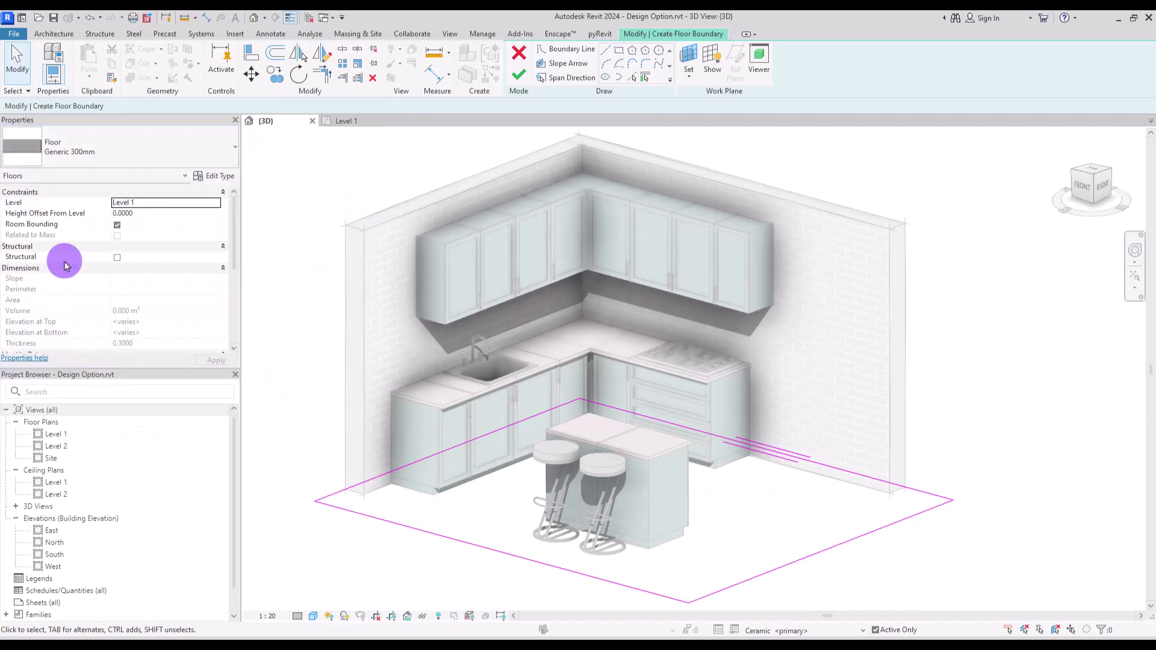
click(225, 179)
click(297, 186)
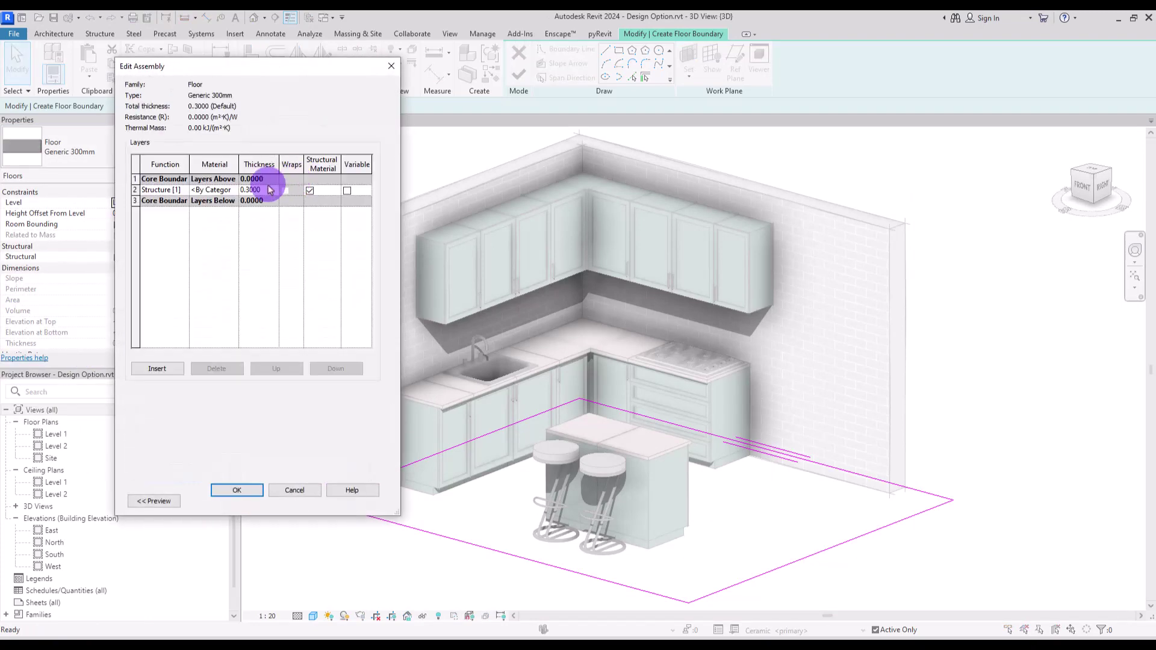
click(233, 188)
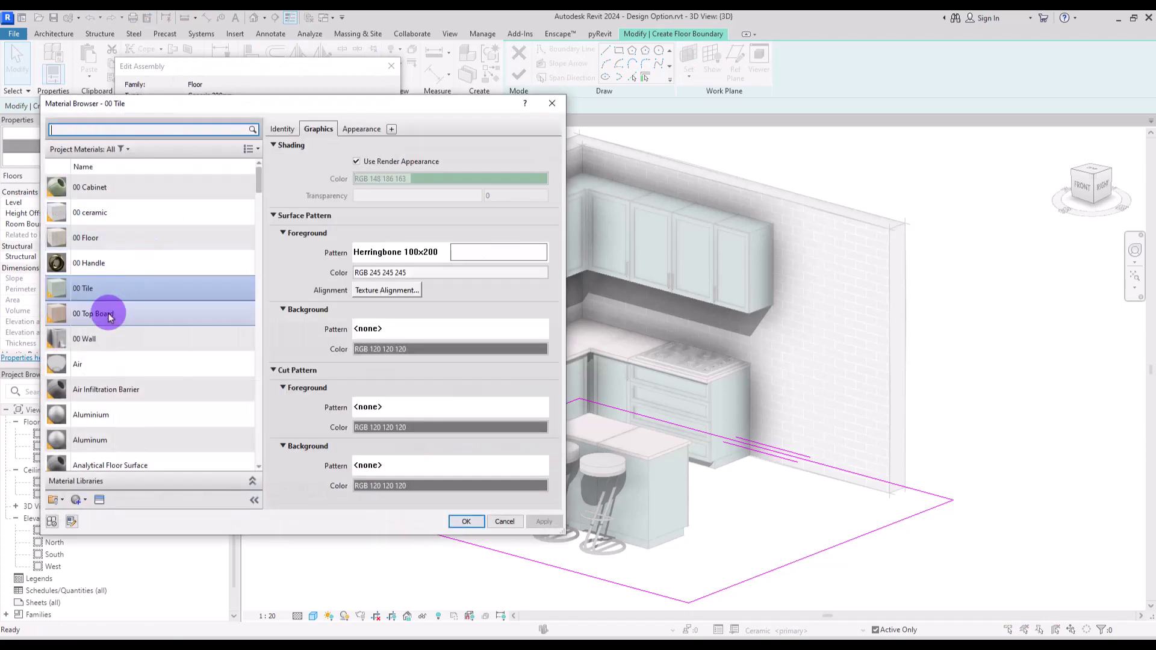
click(116, 211)
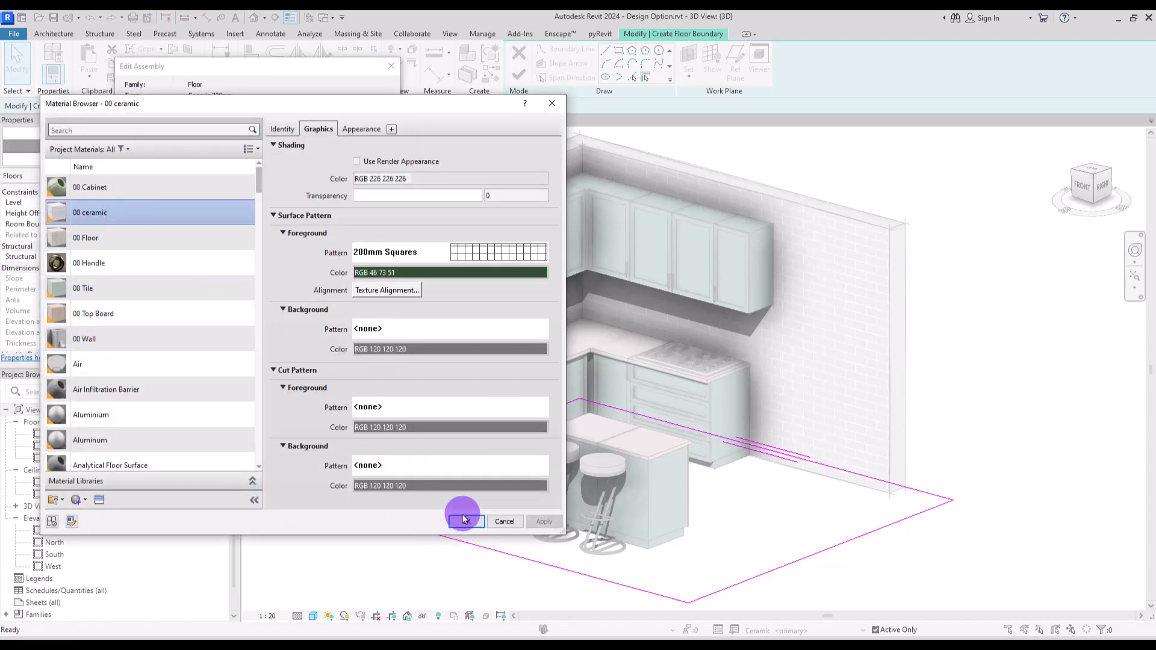
click(463, 519)
click(244, 488)
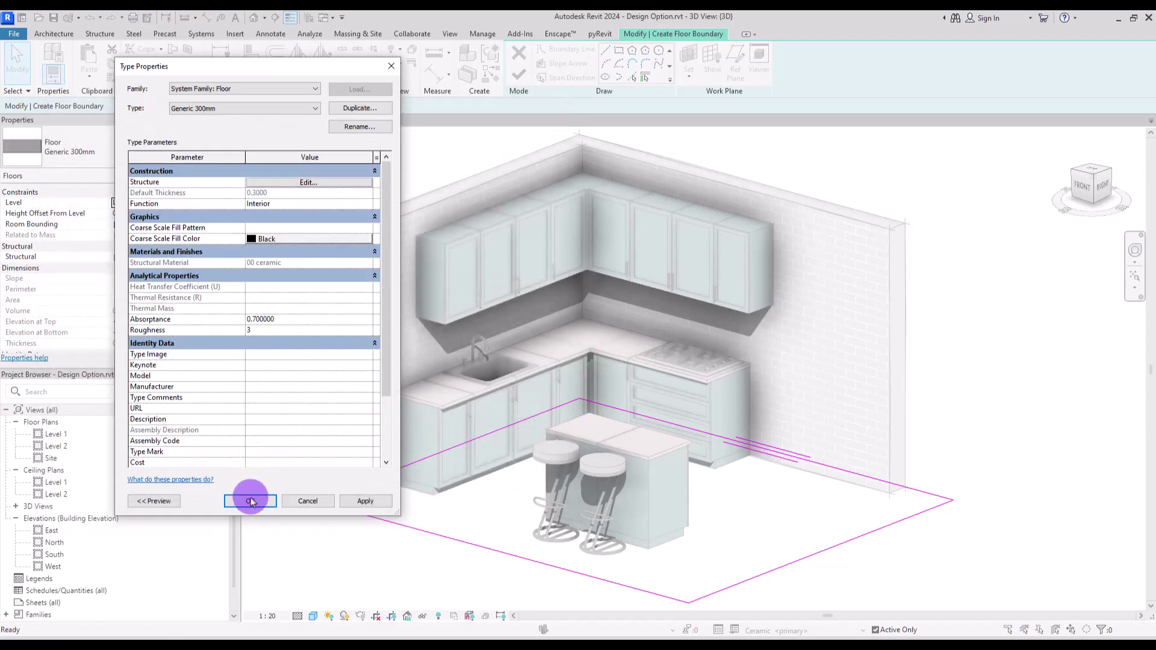
click(251, 502)
click(519, 75)
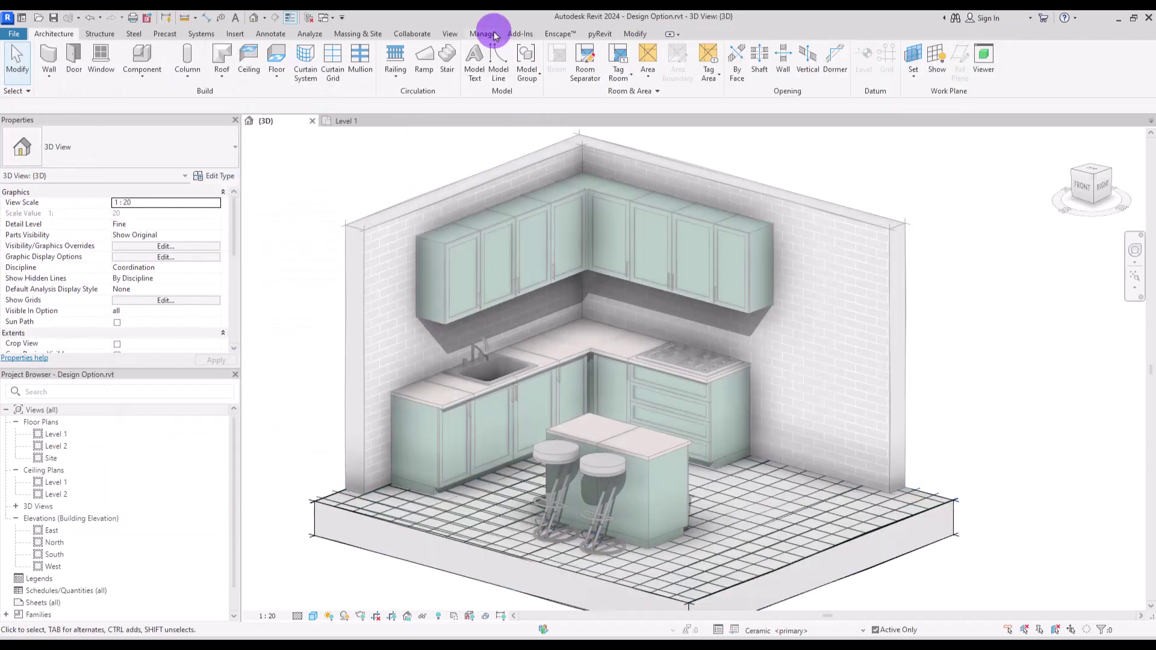
- Preview the Floor Tile and Ceramic options, then make Parquete the active design option
click(493, 35)
click(678, 79)
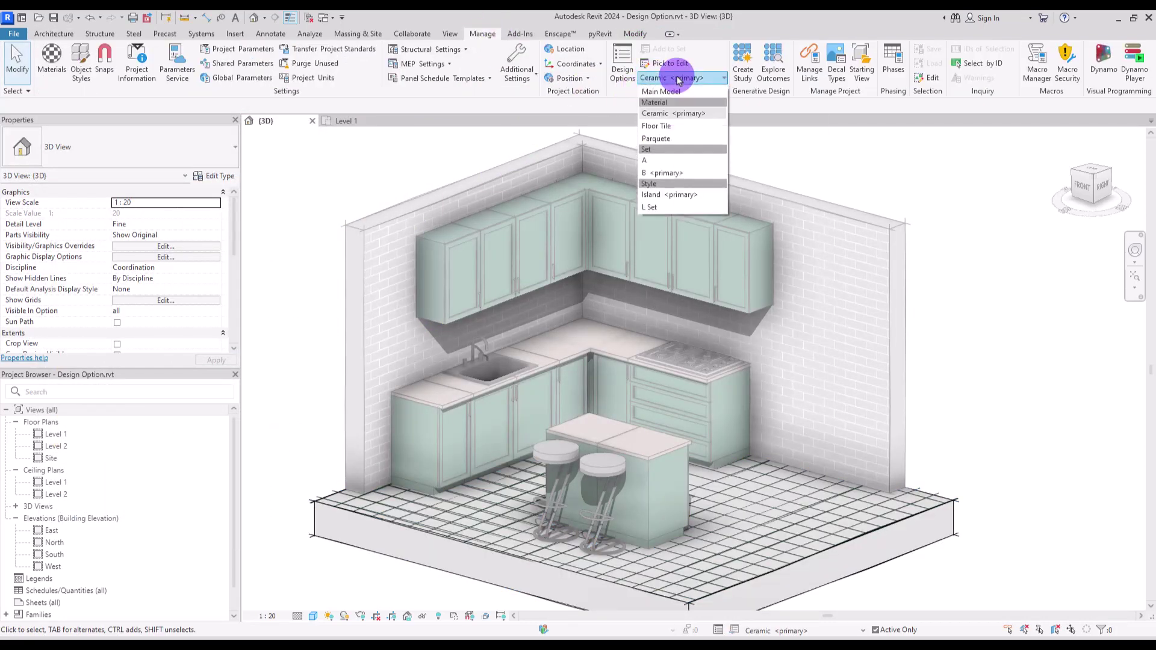
click(679, 127)
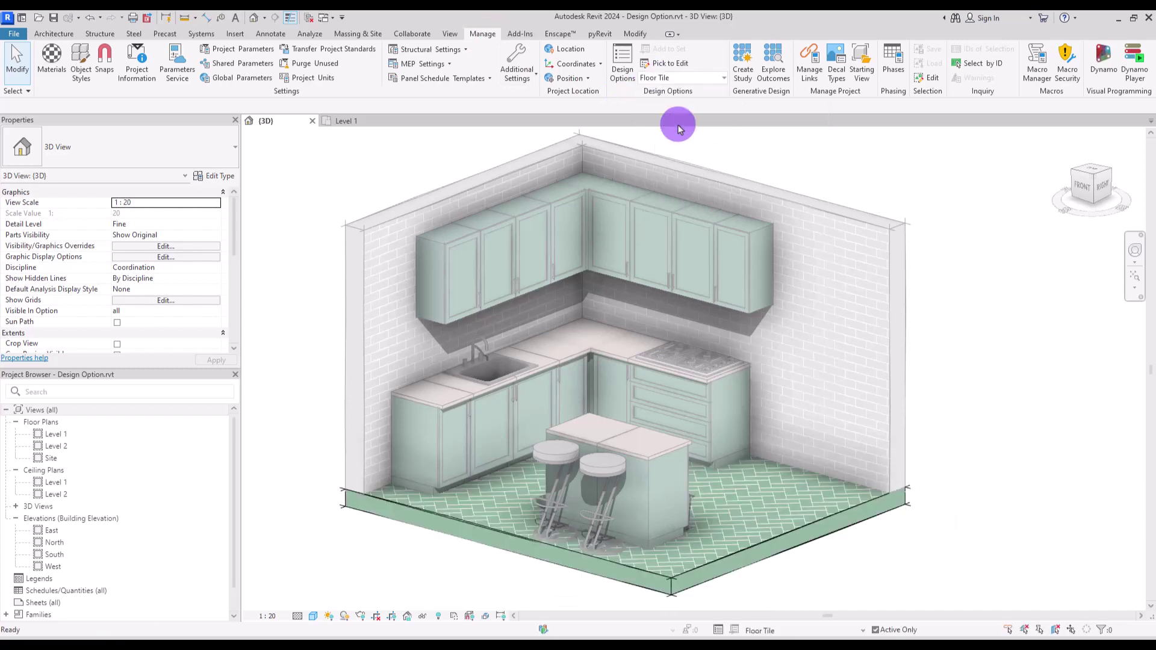
click(664, 84)
click(662, 113)
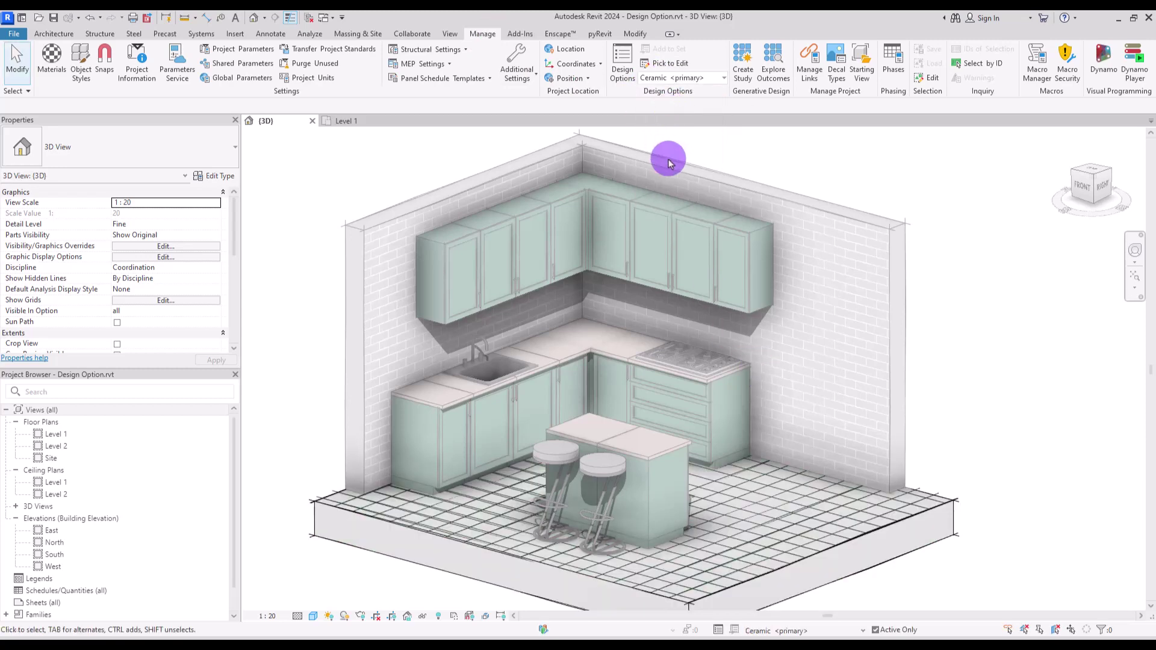
click(668, 80)
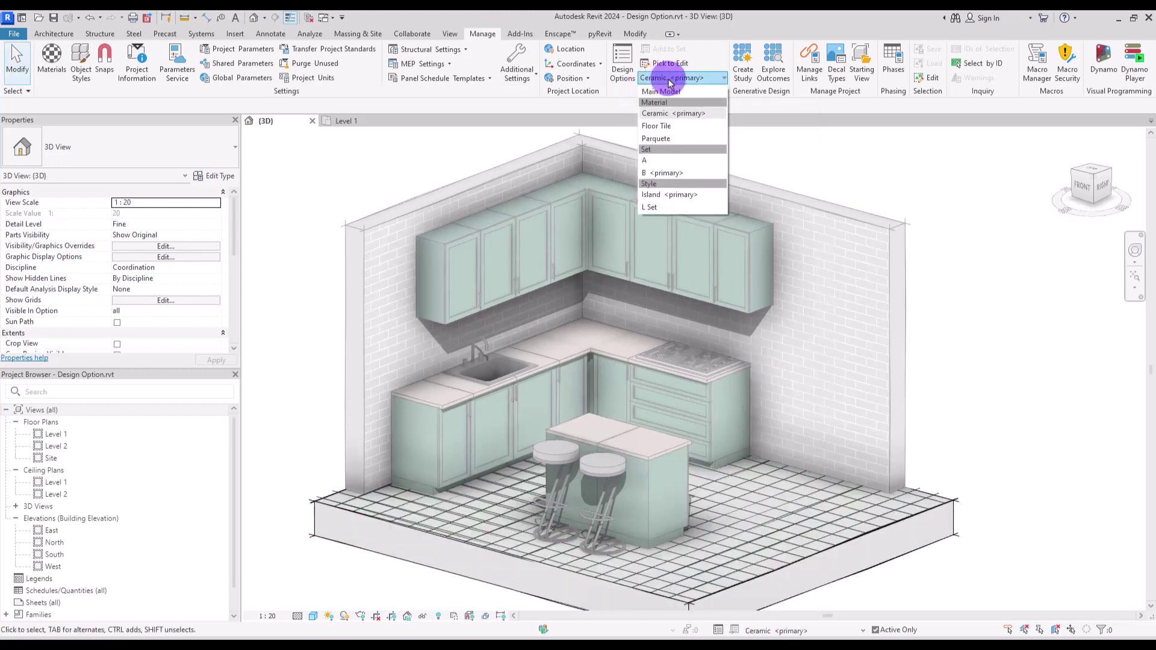
click(665, 145)
- Sketch an architectural floor boundary around the kitchen on the Level 1 plan
click(353, 121)
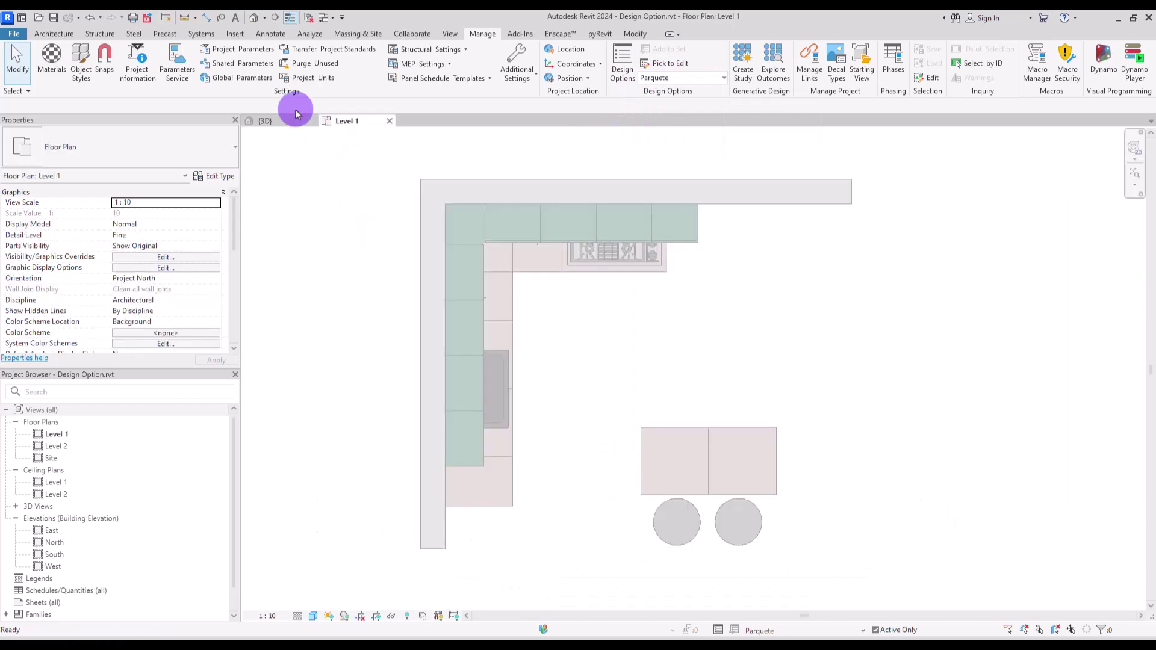
click(54, 33)
click(277, 76)
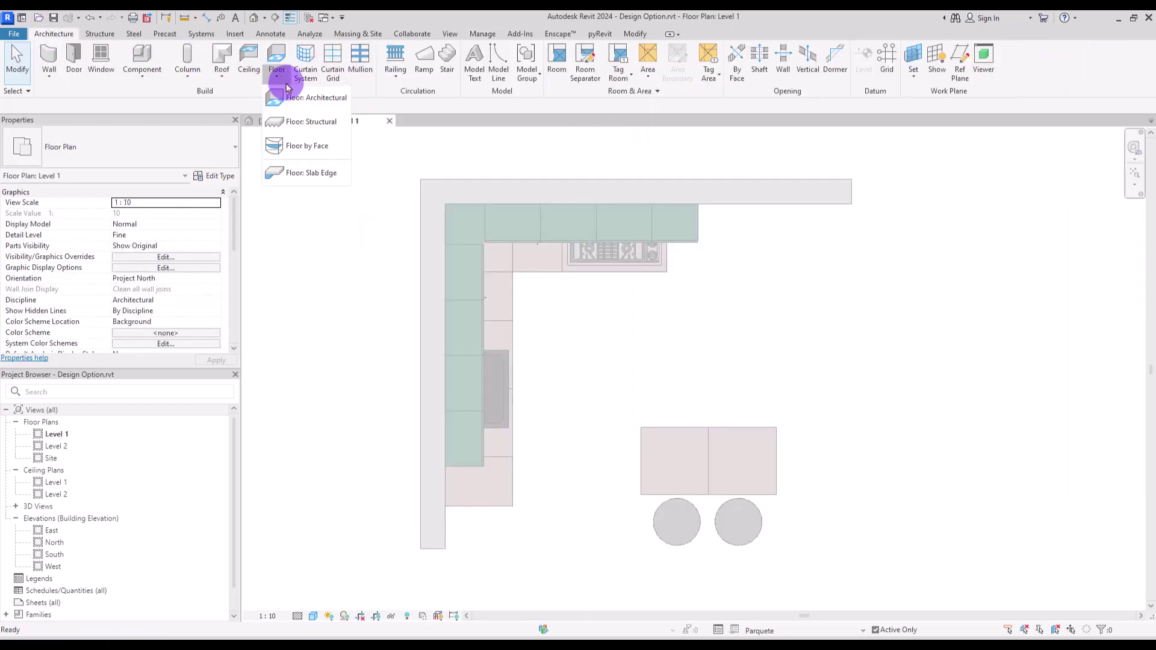
click(295, 98)
click(622, 237)
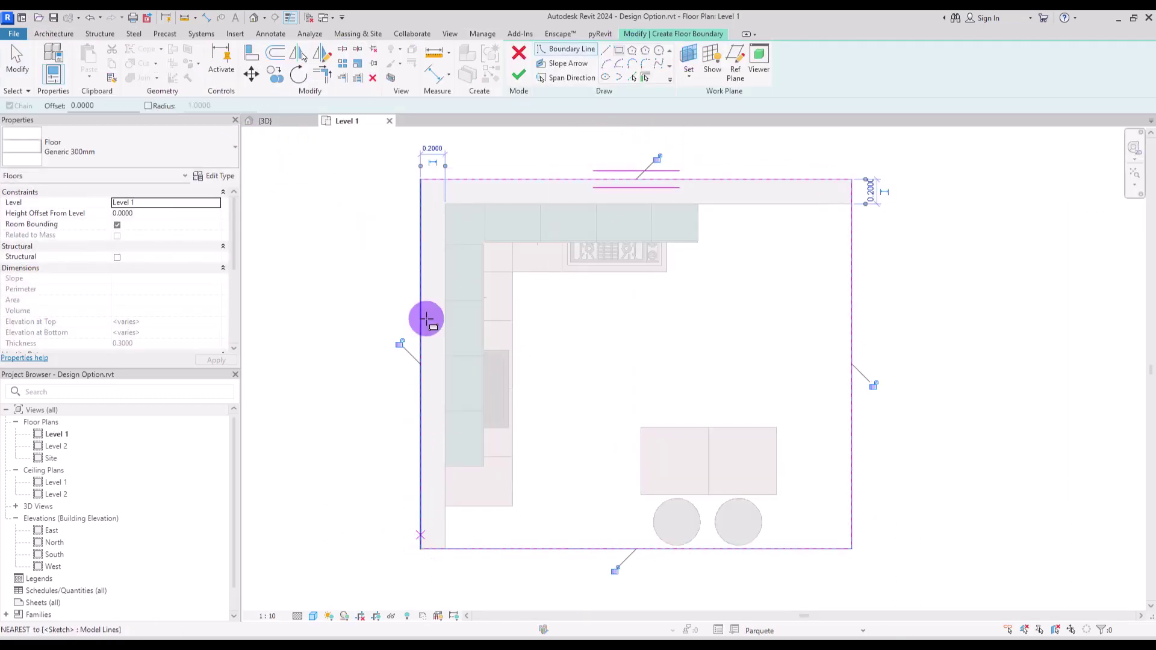
key(Escape)
- Duplicate the floor type as Generic 300mm 2 and bring up its structure material options
click(218, 176)
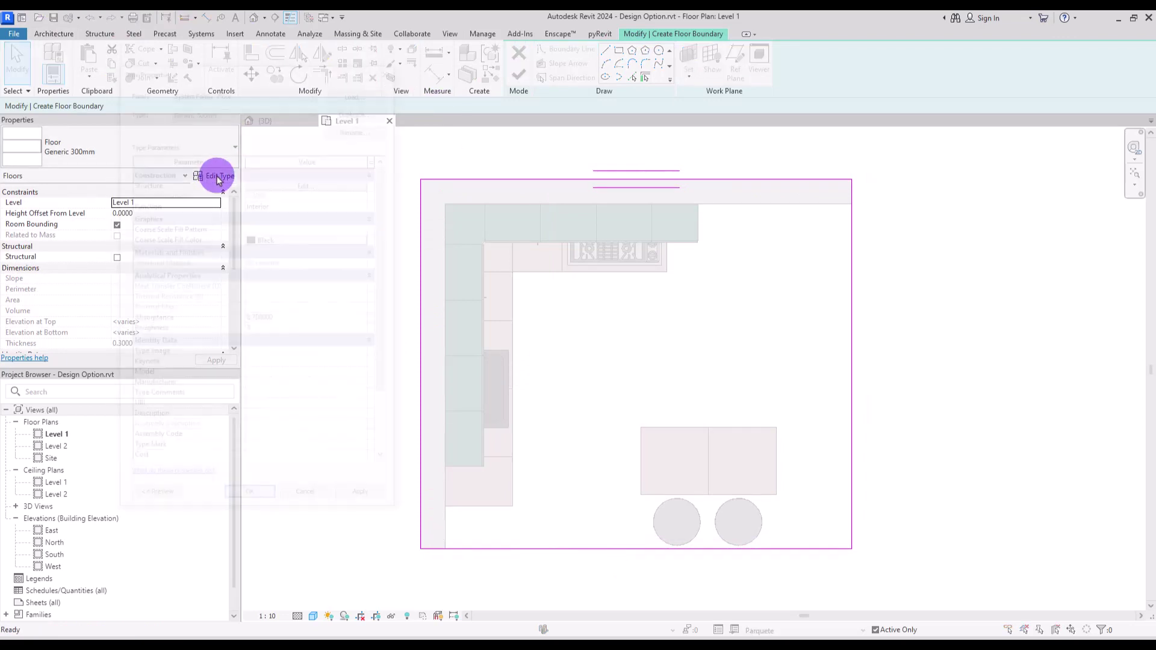
click(353, 108)
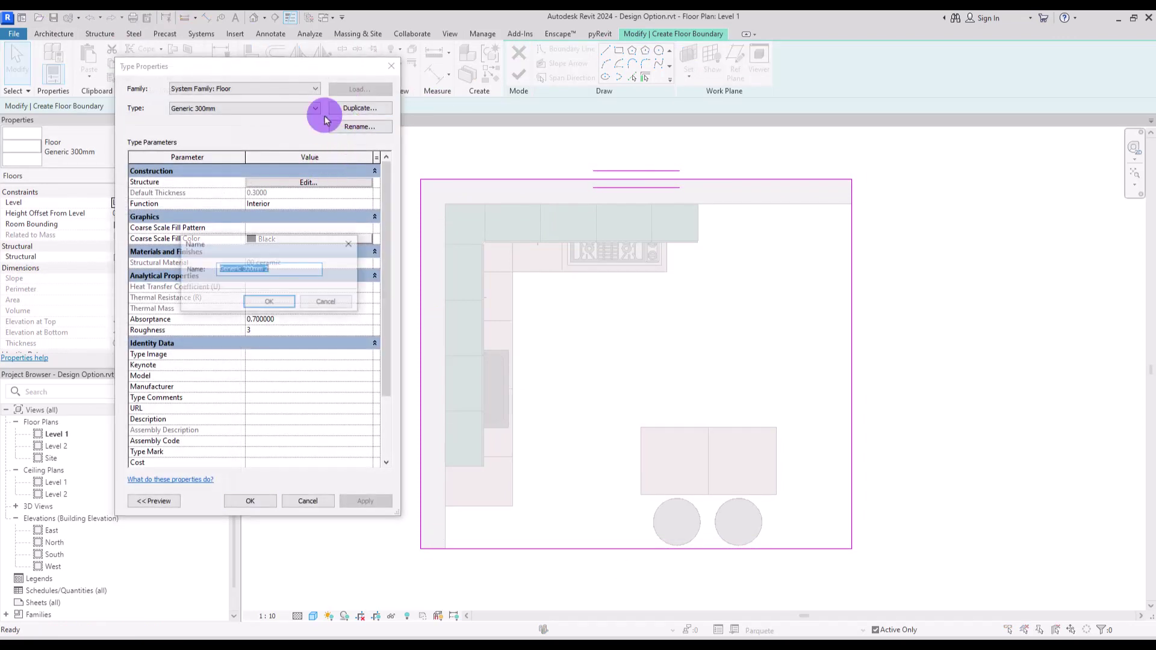
click(270, 303)
click(304, 182)
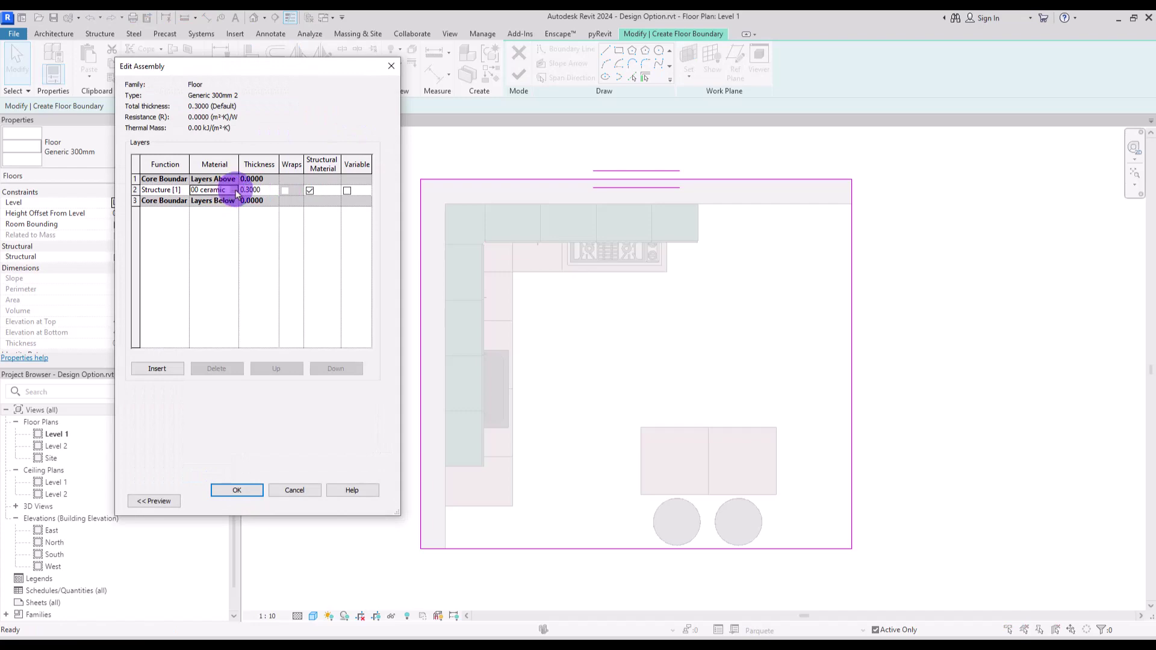
click(236, 190)
click(77, 500)
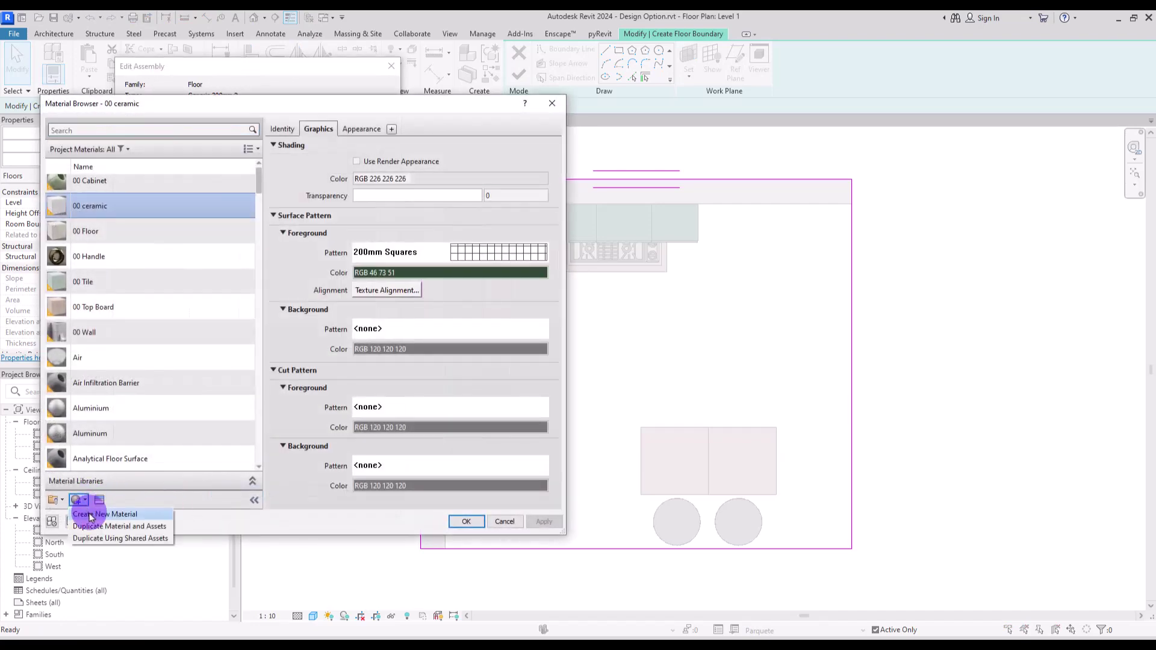
- Create a new blank material named 00 Parquete
click(91, 514)
right_click(94, 308)
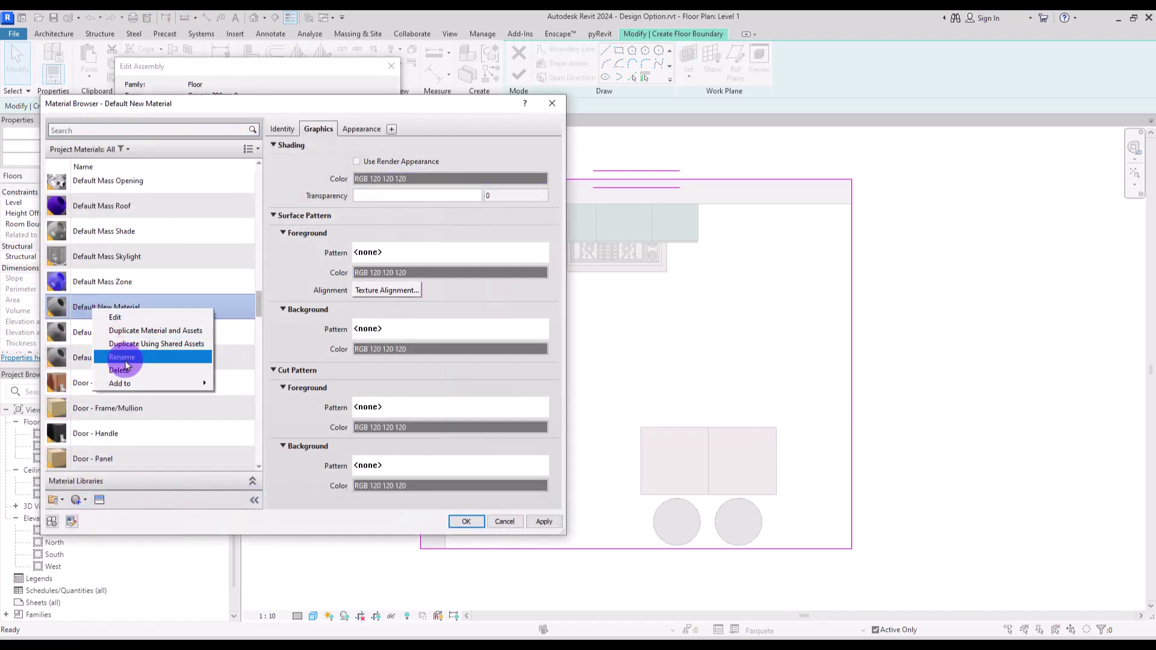
click(126, 359)
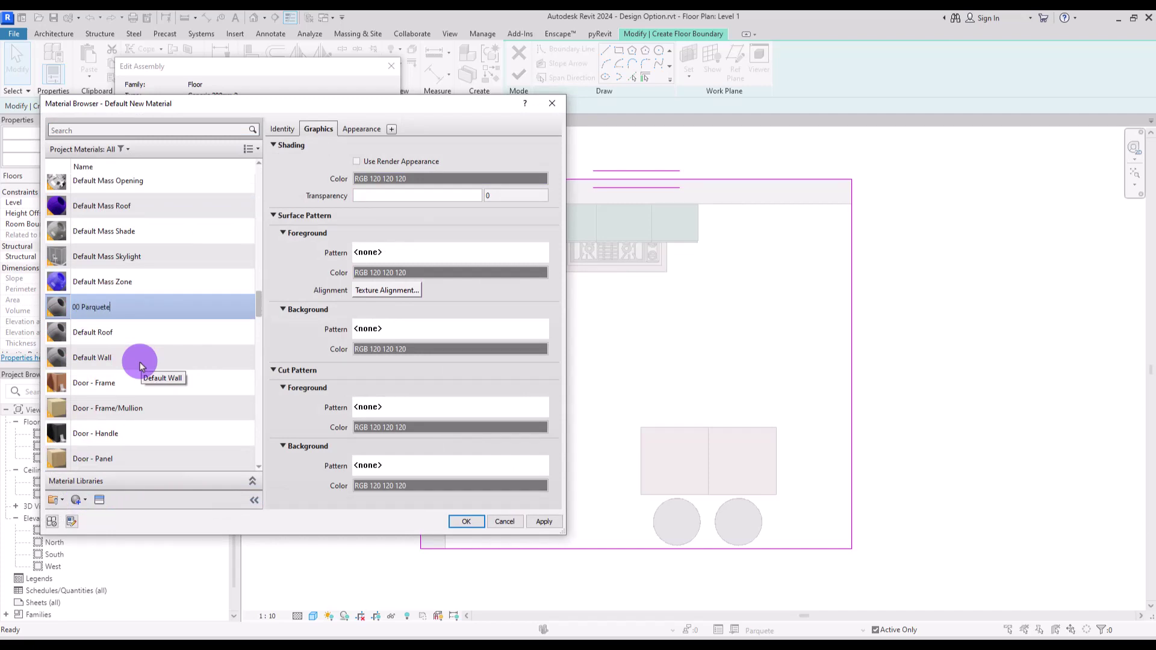
click(71, 521)
- Give 00 Parquete a Wood Board surface pattern coloured white
click(145, 123)
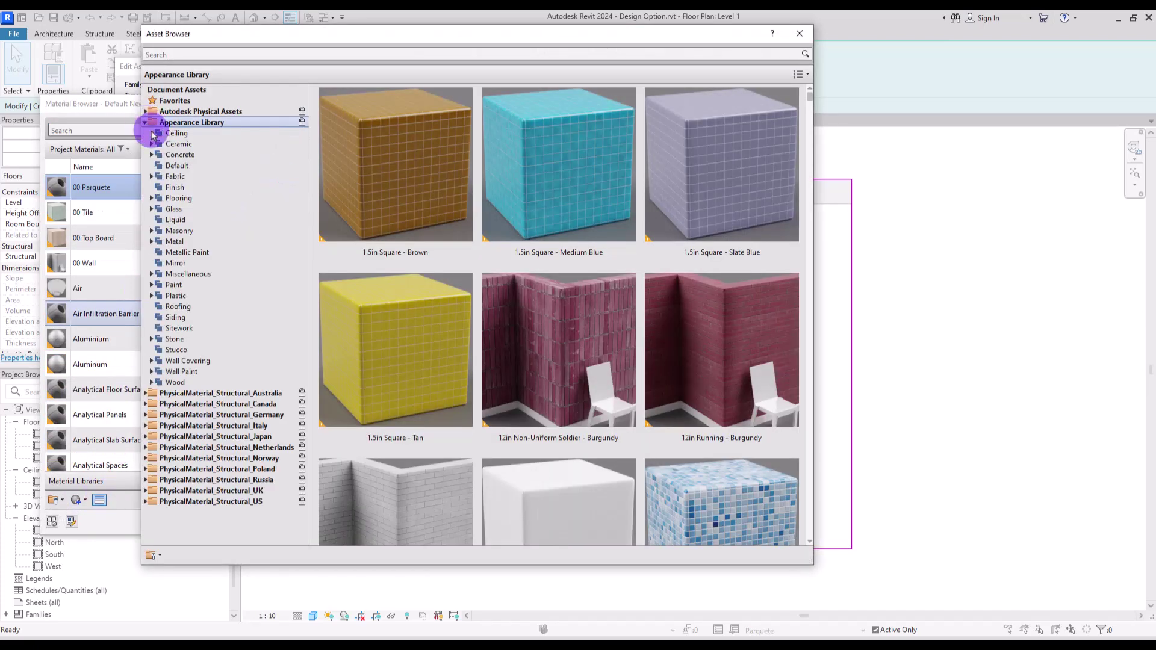
click(229, 198)
mouse_move(571, 263)
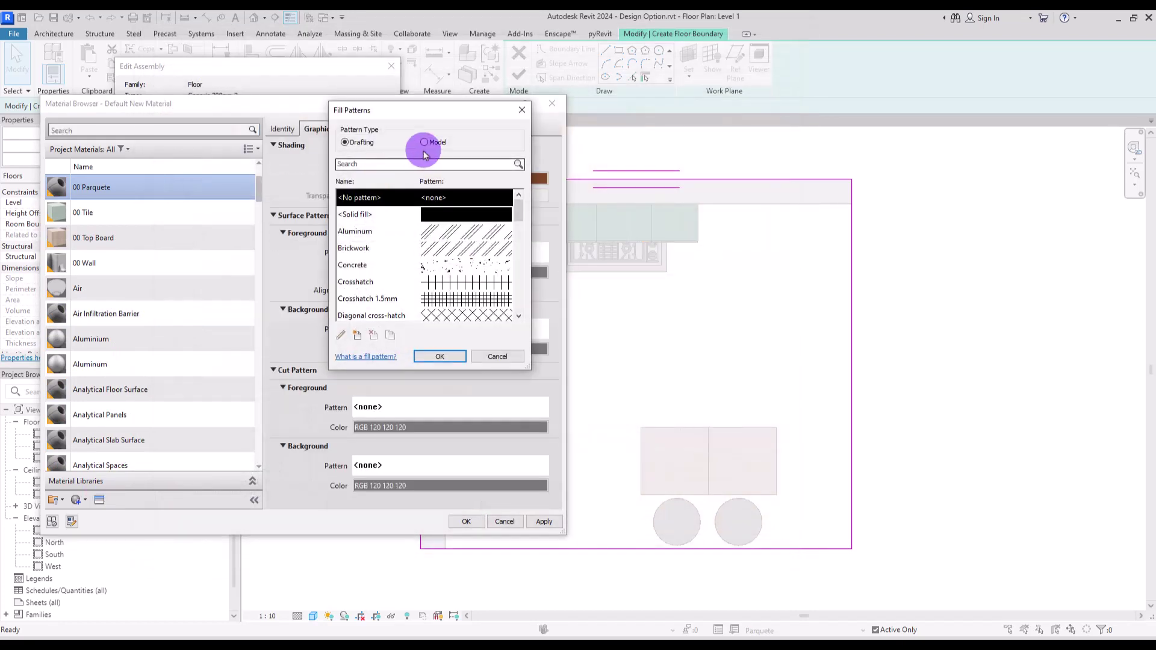
drag(516, 217, 516, 286)
click(475, 266)
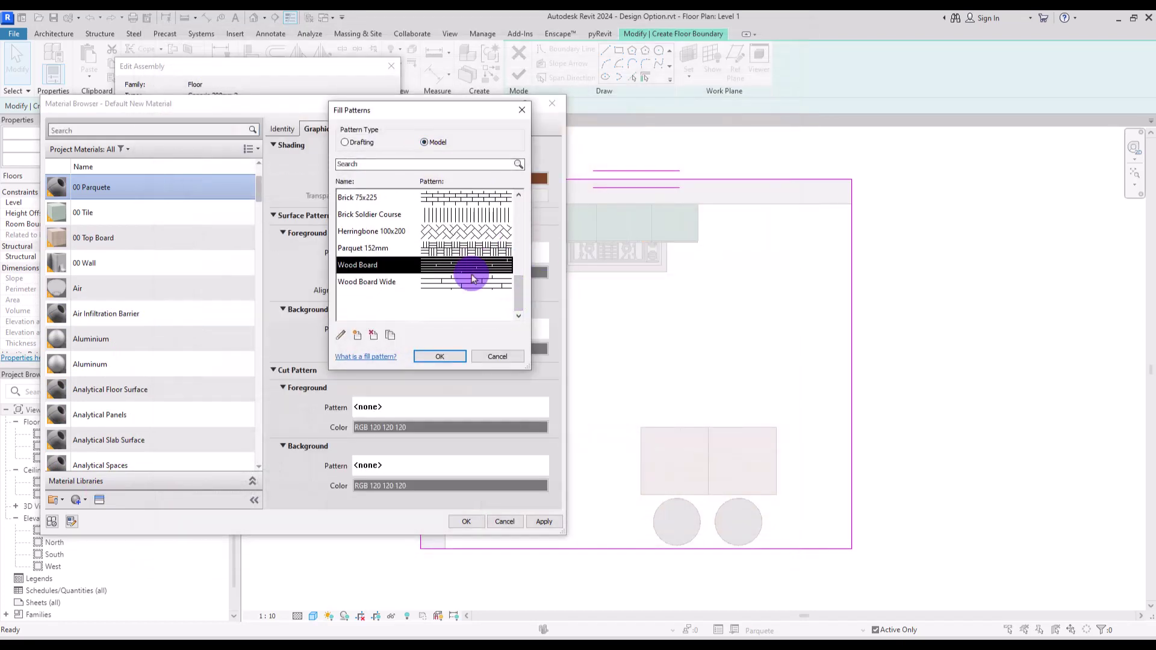
click(445, 356)
click(477, 273)
drag(439, 283, 439, 240)
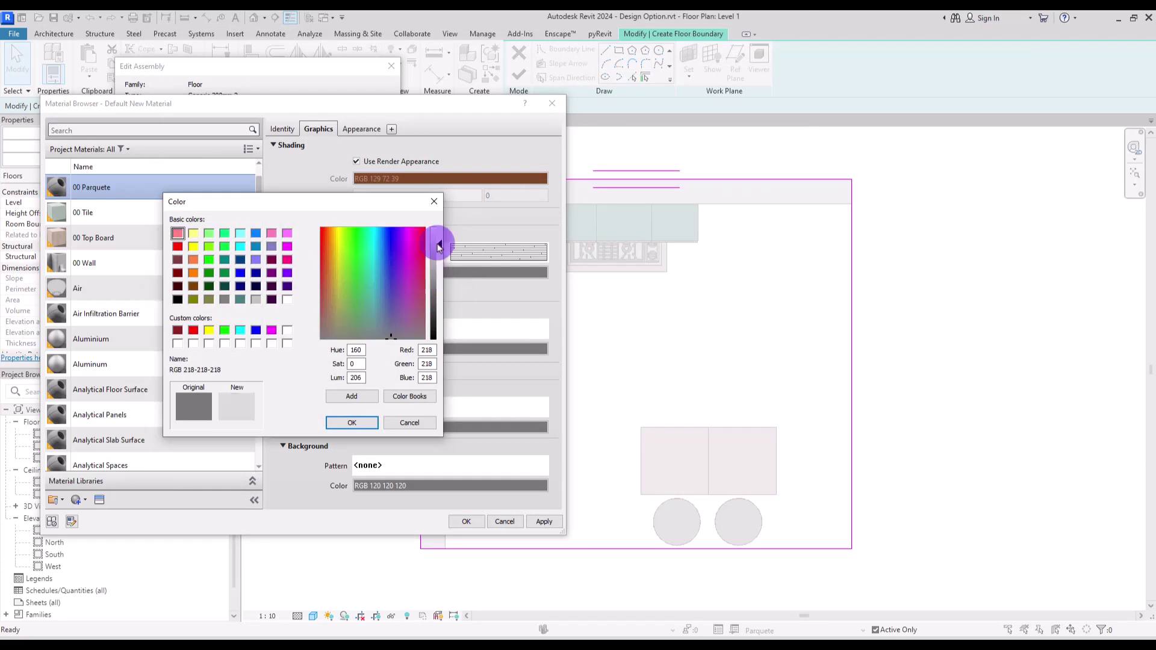
click(352, 423)
key(Return)
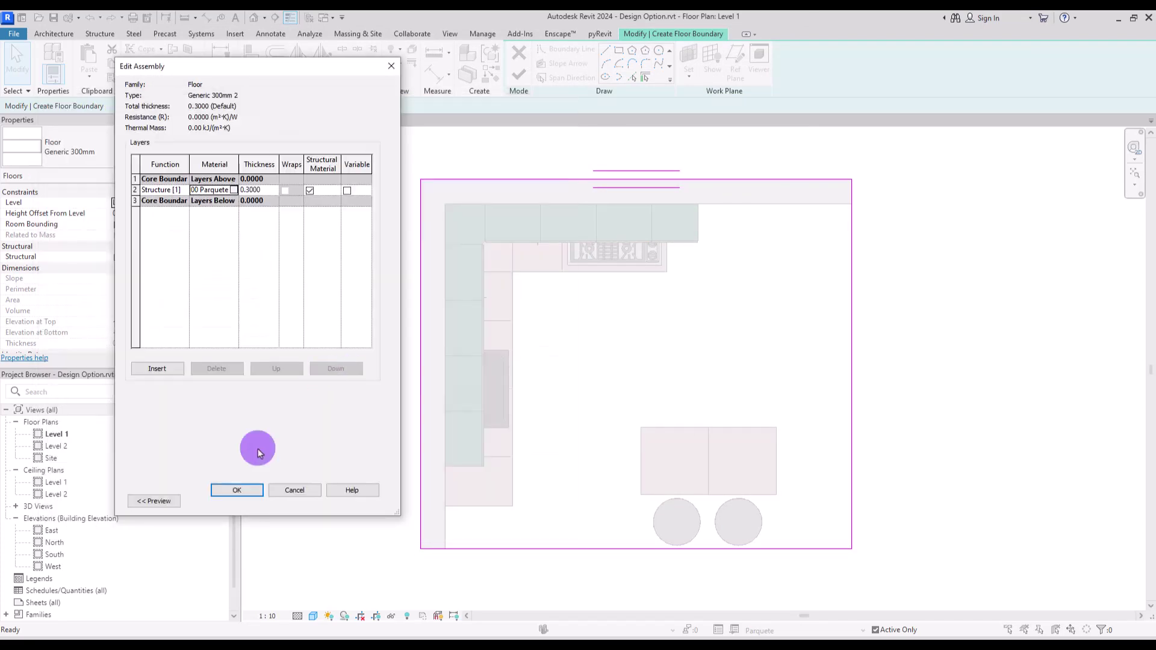
- Apply 00 Parquete to the structure layer and finish the parquet floor
click(237, 491)
click(254, 501)
click(519, 74)
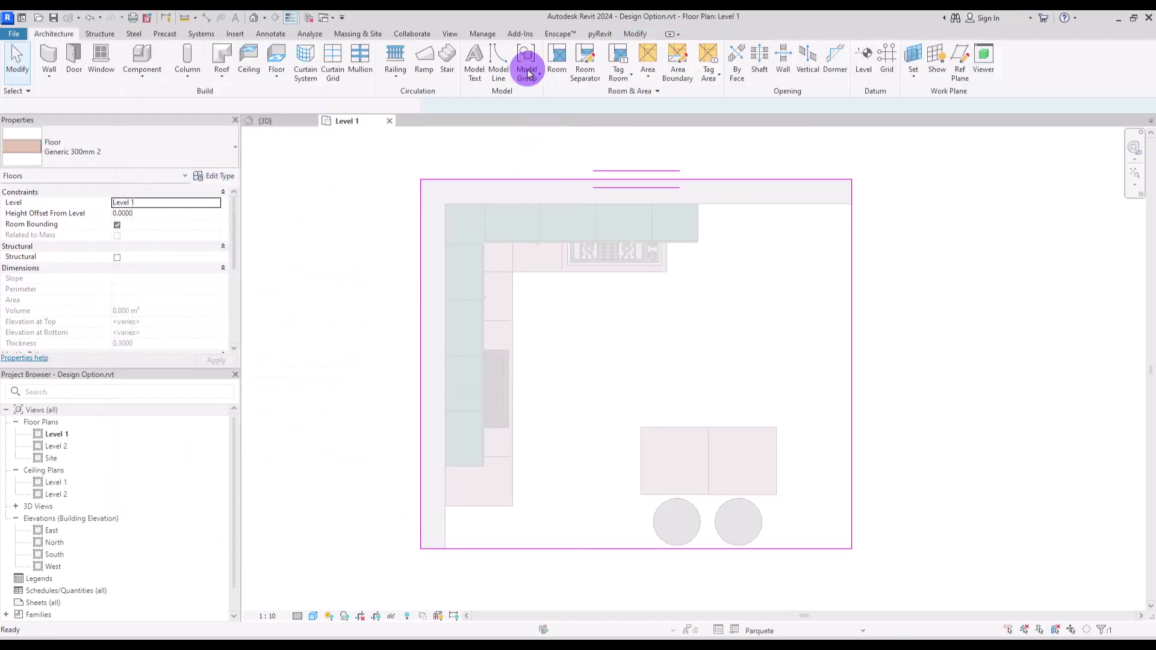
click(385, 240)
- In the 3D kitchen view, set the parquet floor's structure layer thickness to 0.15
click(265, 120)
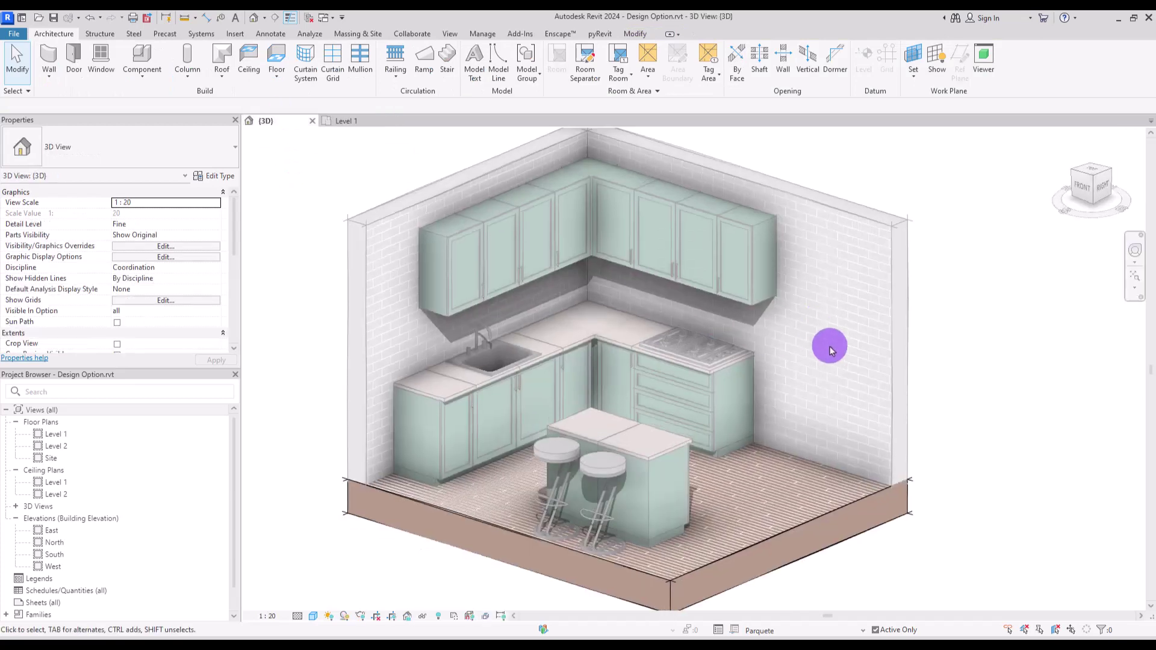
click(823, 516)
click(207, 176)
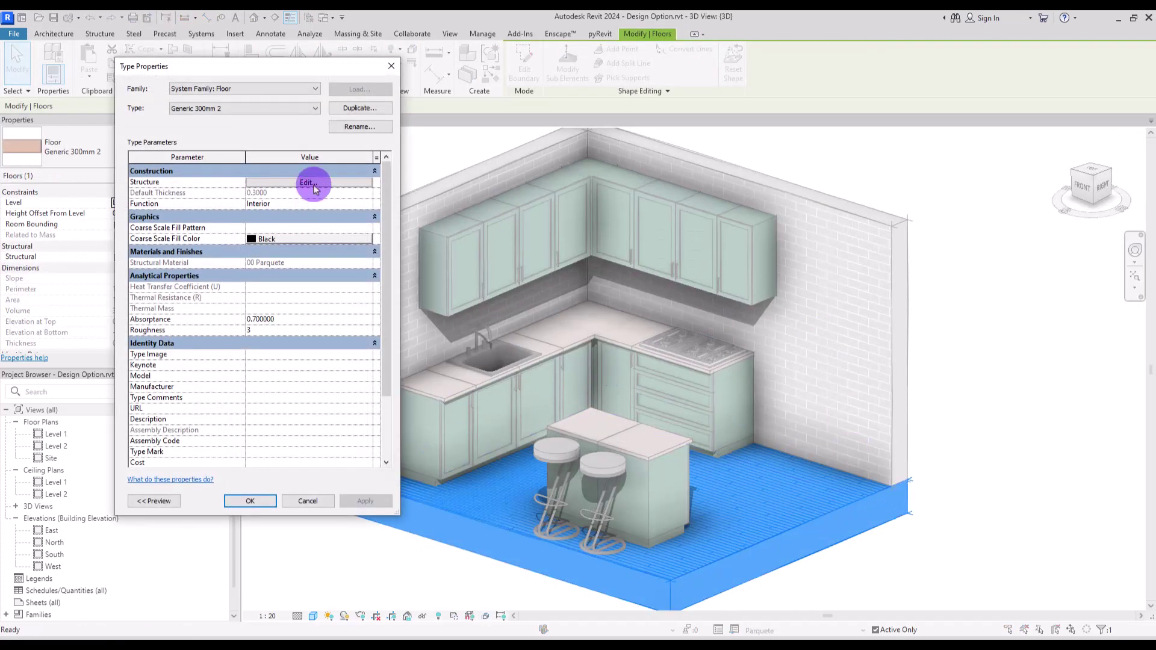
click(369, 160)
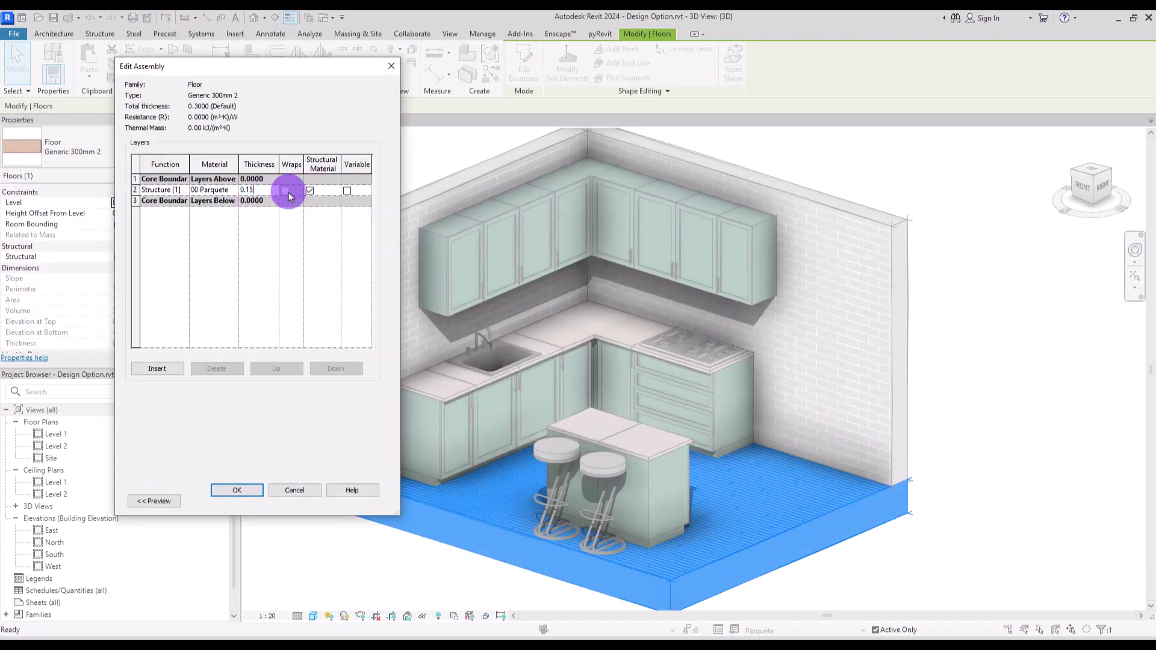
click(237, 490)
click(246, 499)
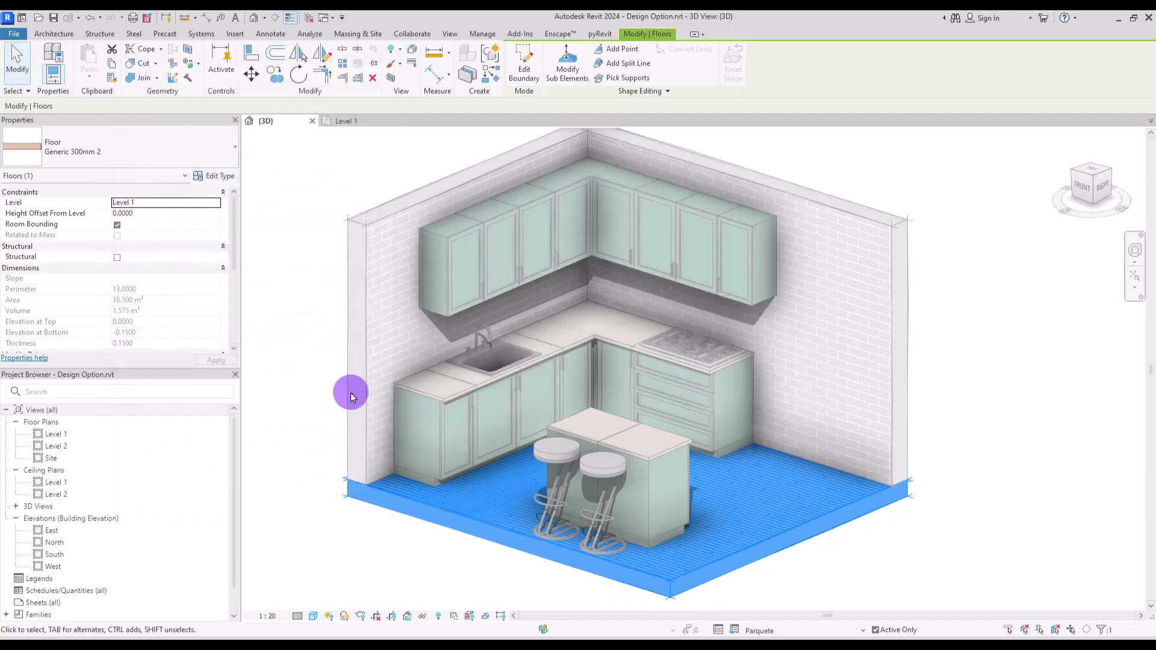
click(349, 392)
click(482, 33)
click(656, 78)
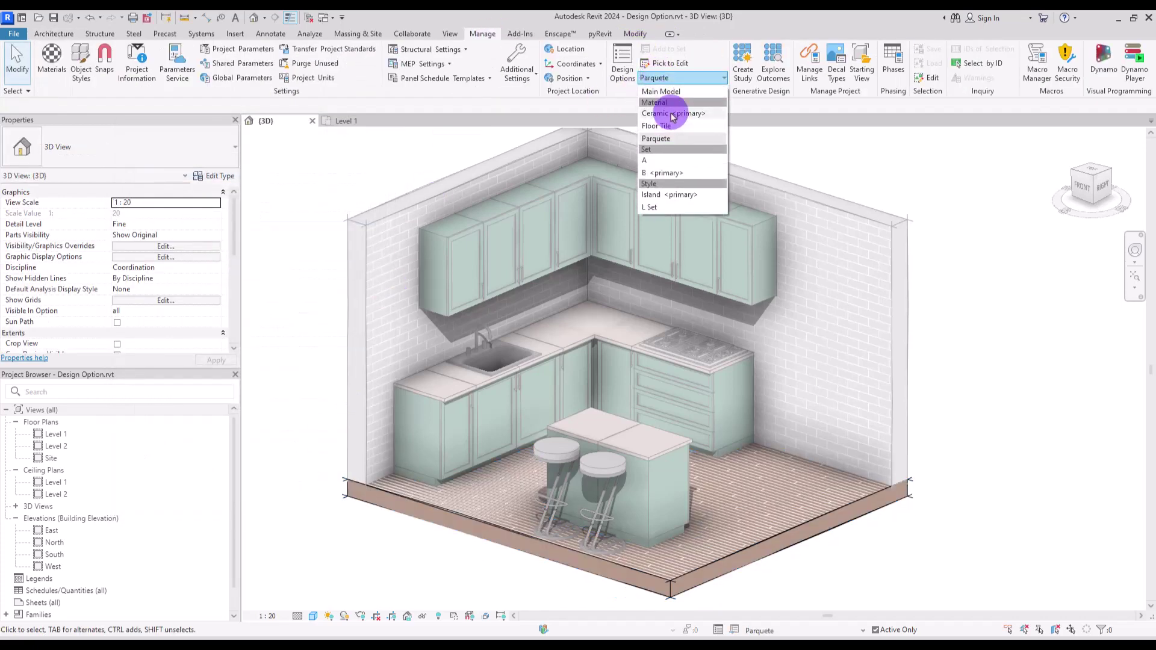
- Preview the Ceramic and Floor Tile options, checking the Floor Tile floor's type
click(673, 114)
scroll(469, 271, down, 1)
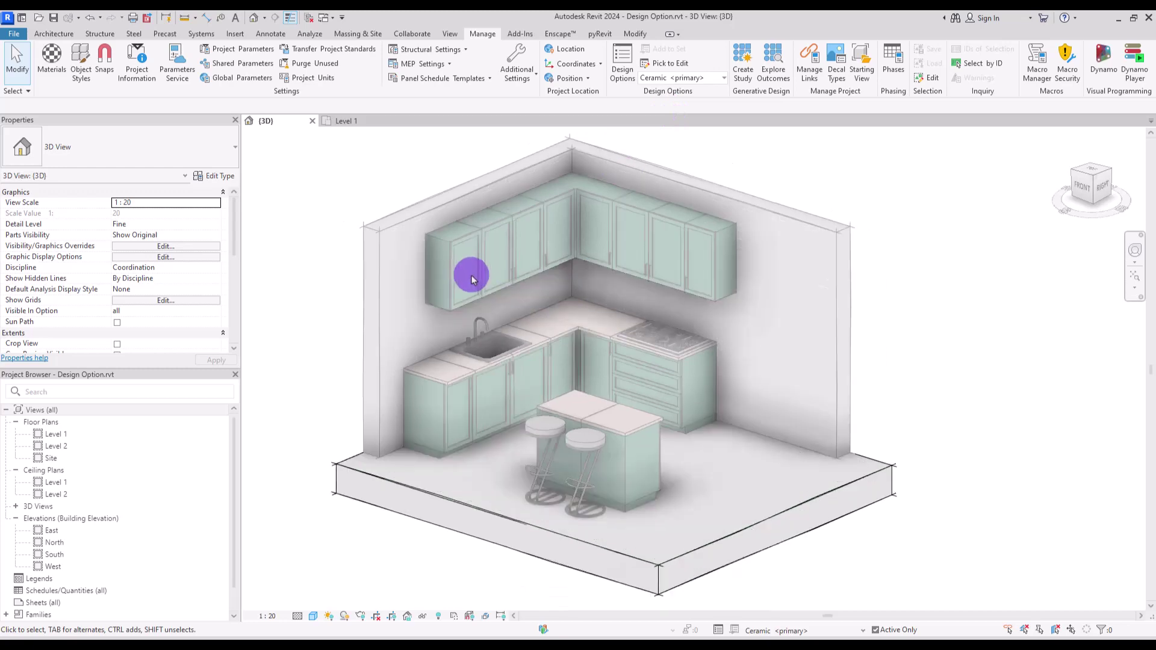
scroll(584, 439, up, 1)
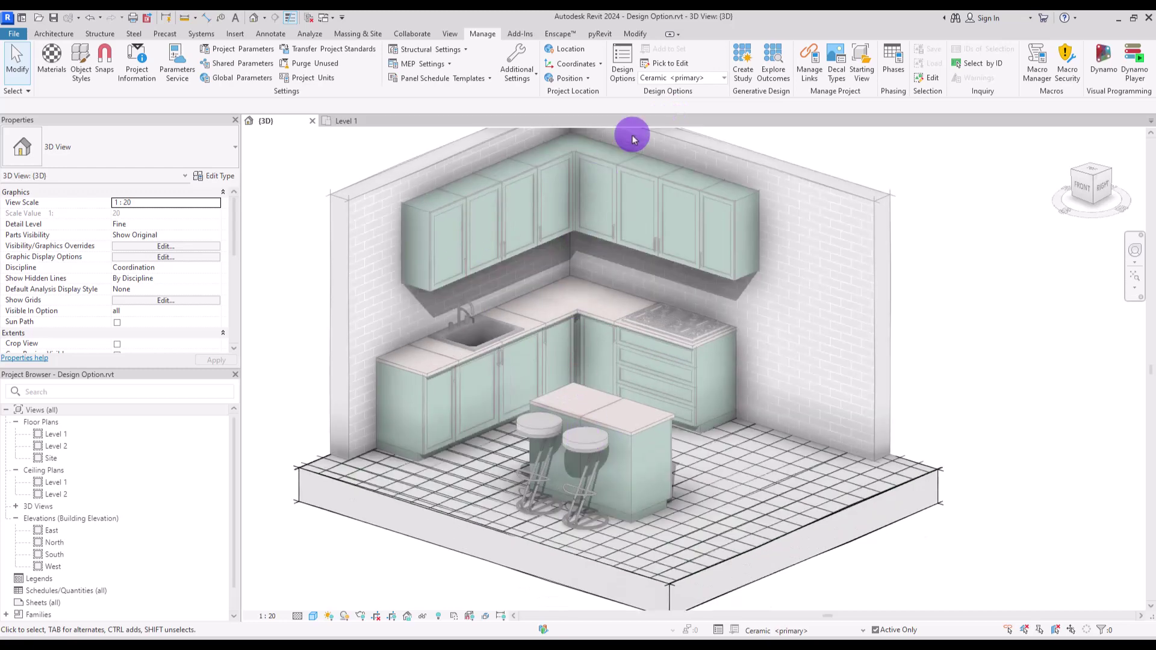
click(690, 79)
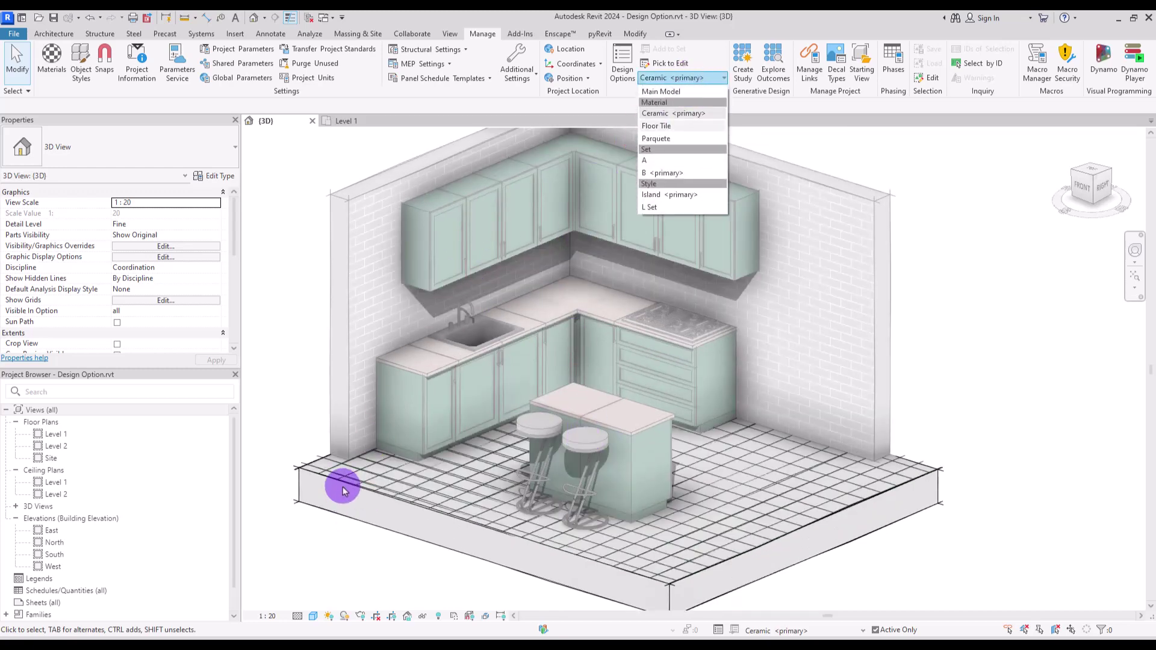
click(661, 126)
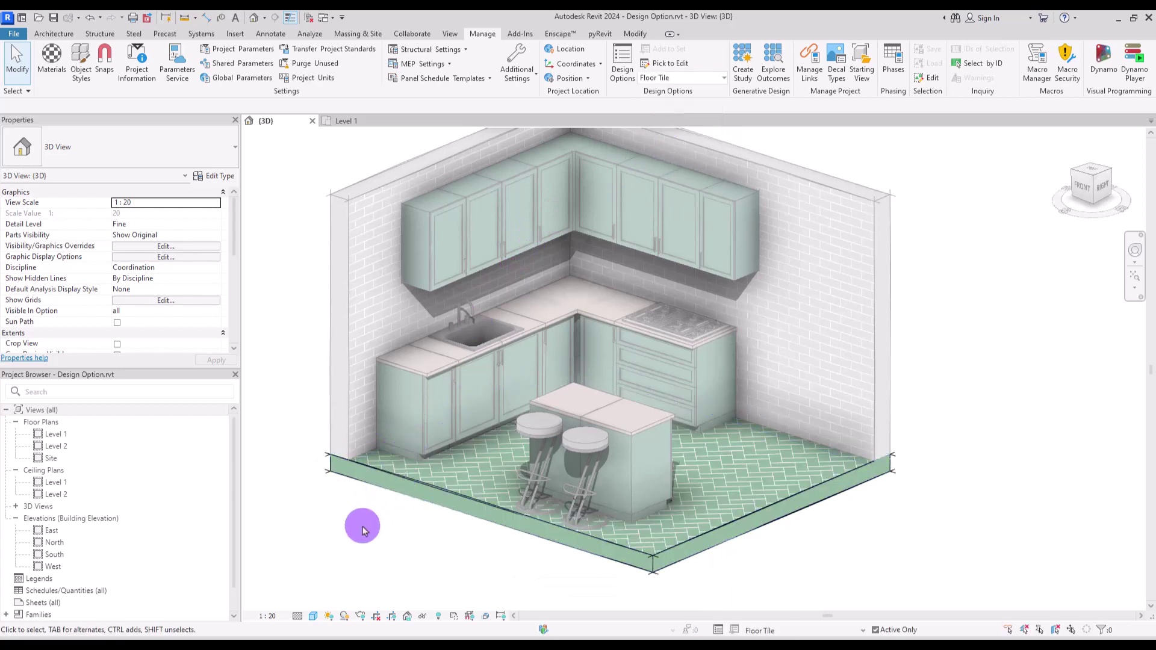
click(398, 491)
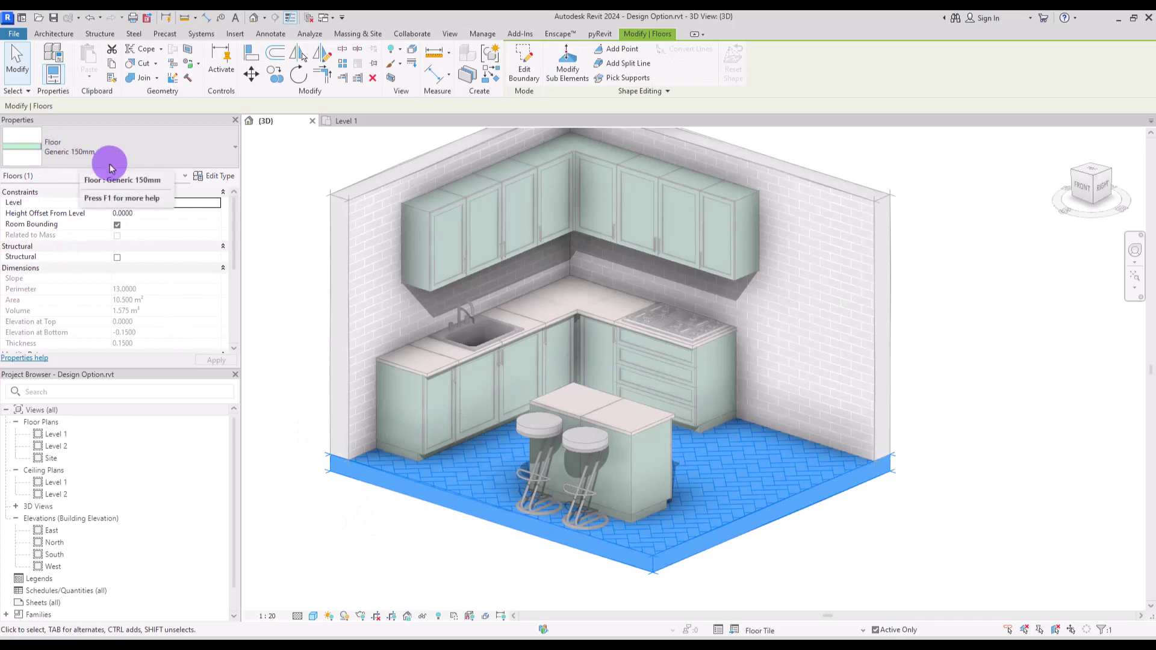
key(Escape)
- Preview Parquete and check its floor type, then return to the Main Model
click(668, 78)
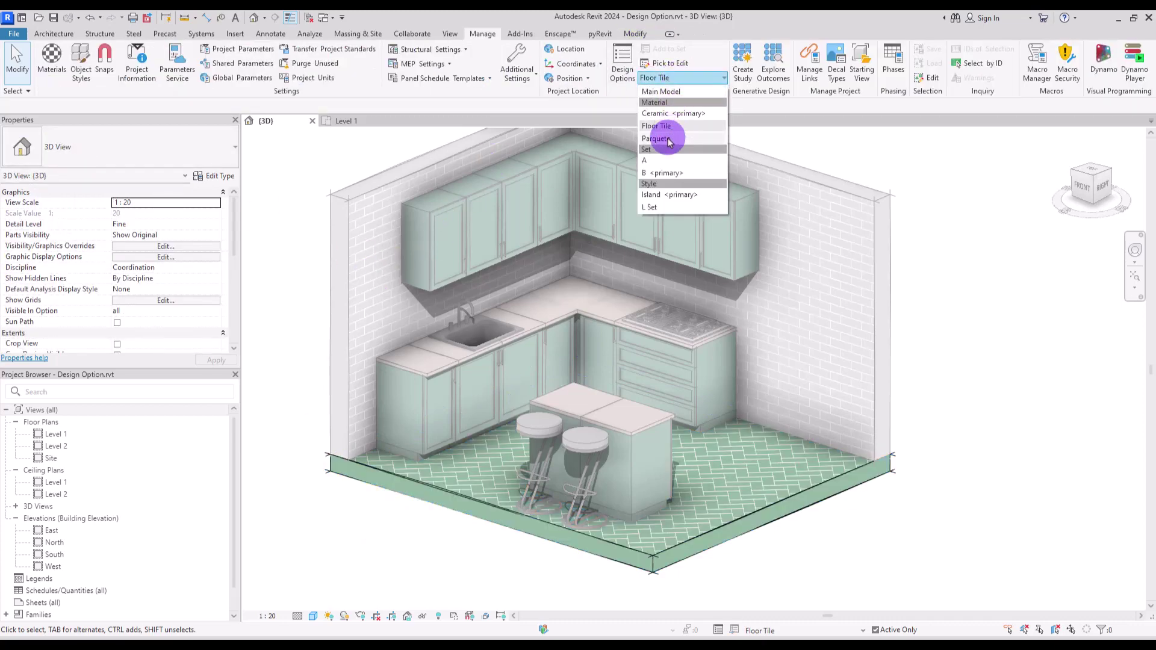
click(669, 139)
click(377, 470)
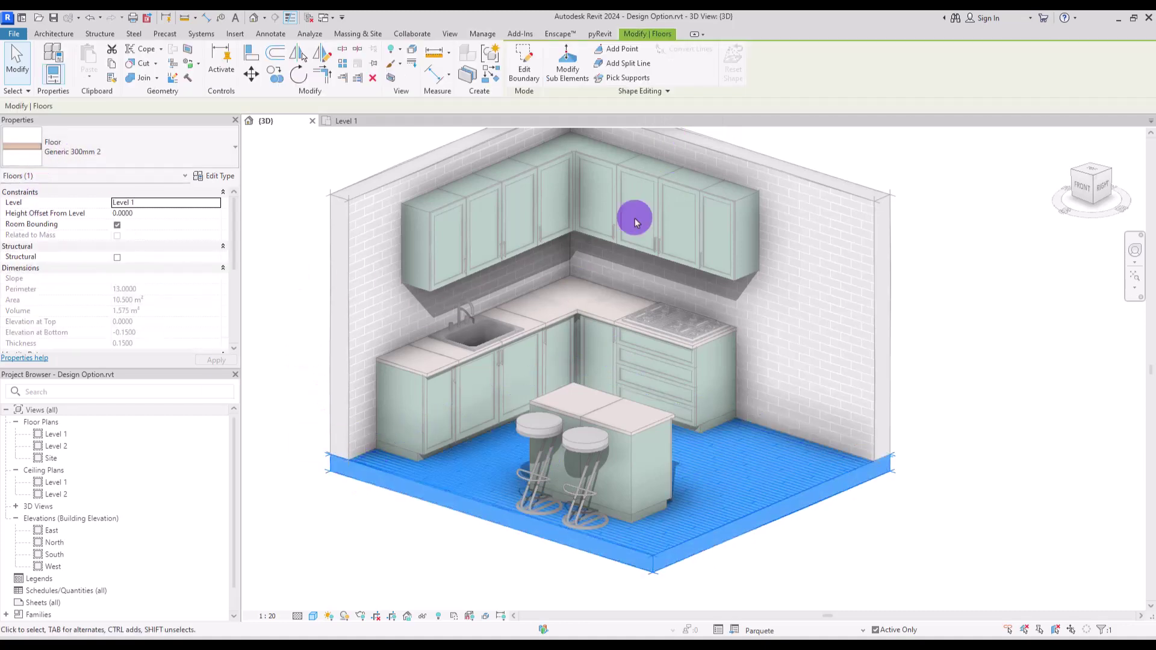
key(Escape)
click(674, 78)
click(678, 96)
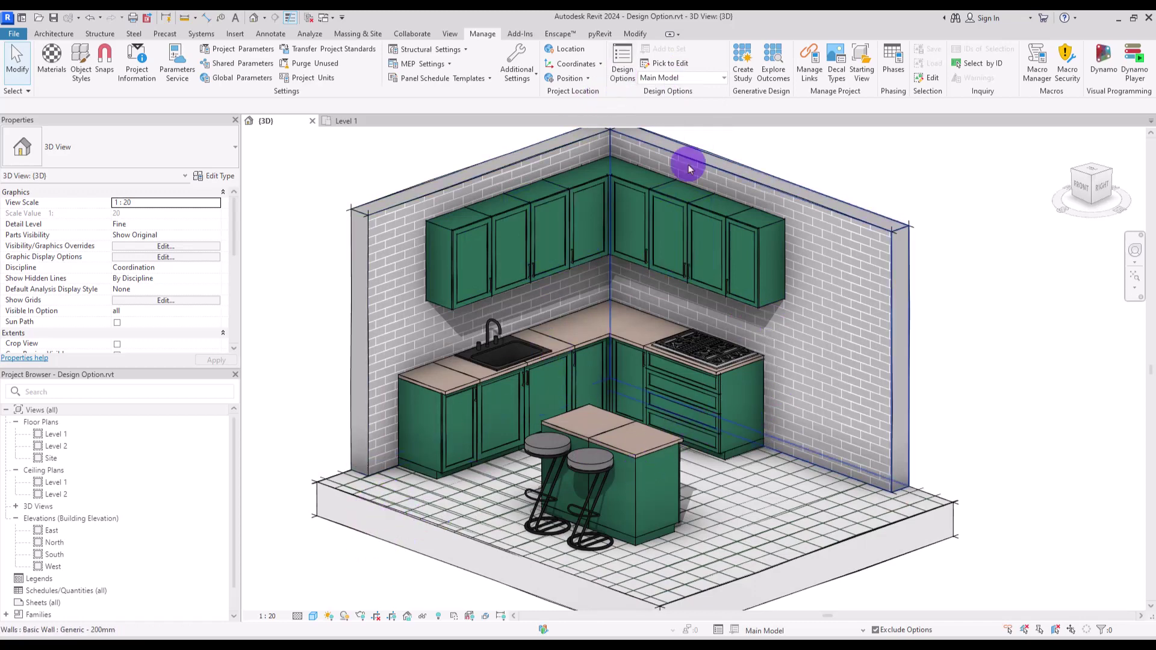
- Make Floor Tile the primary Material option in the Design Options manager
click(622, 60)
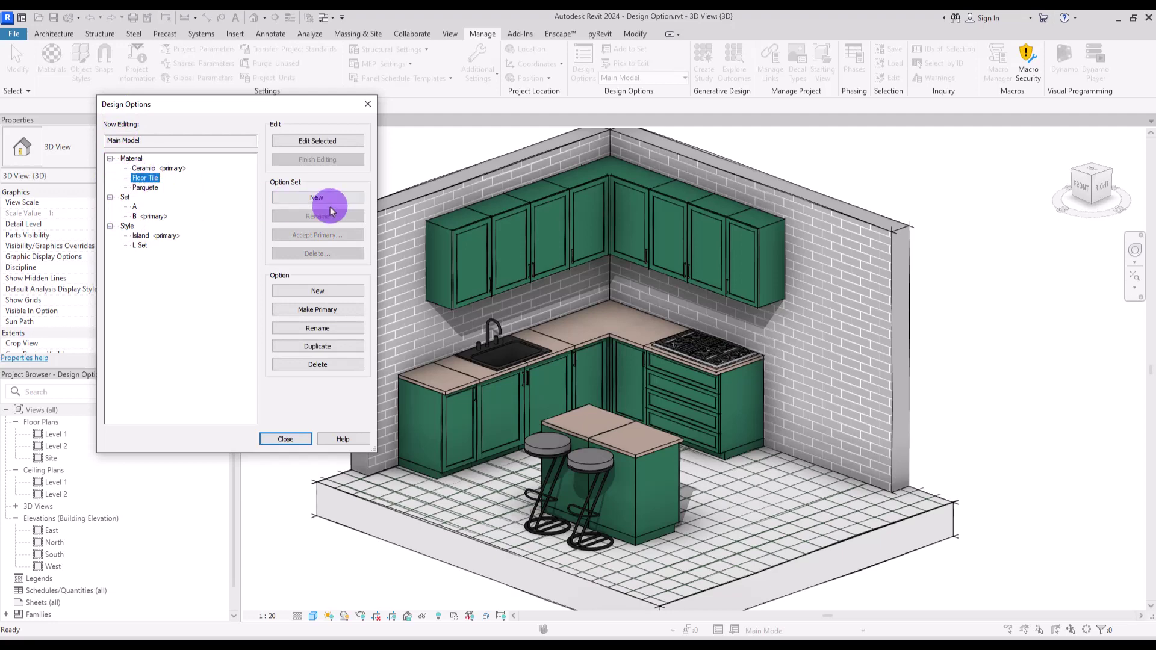
click(326, 311)
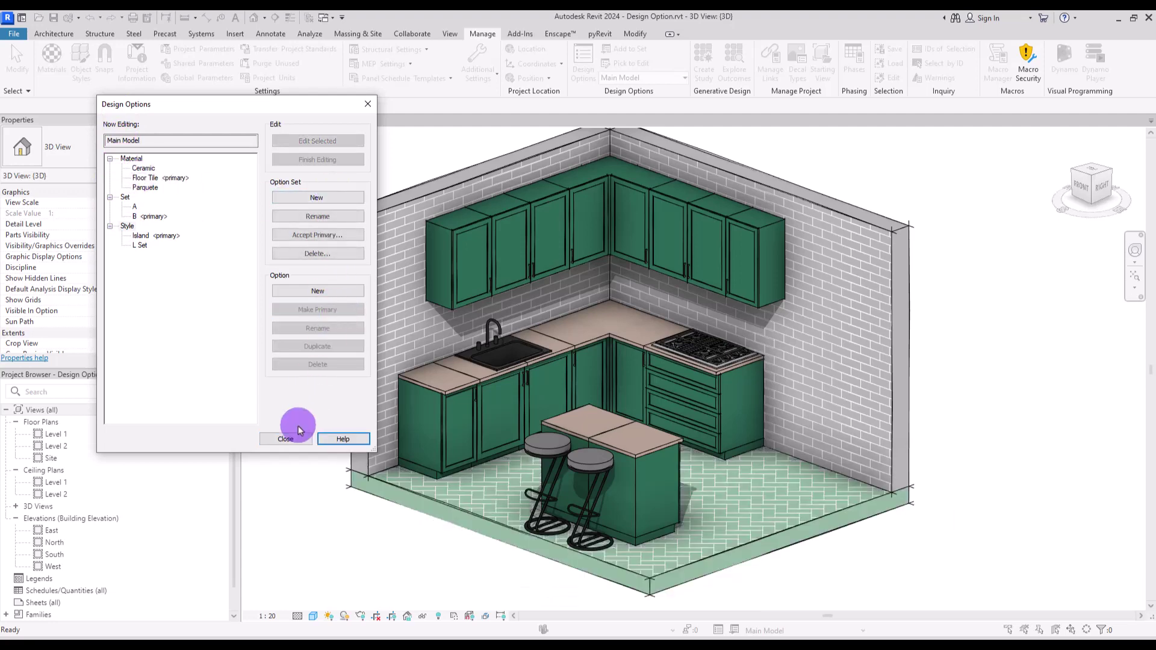
click(286, 439)
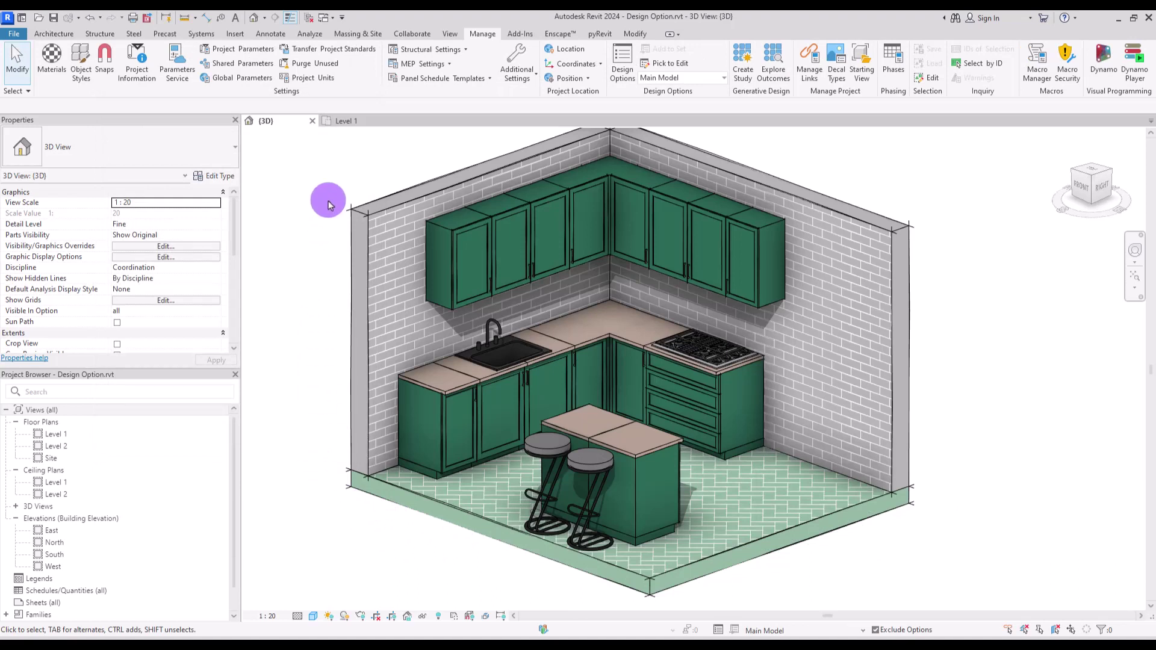
click(623, 63)
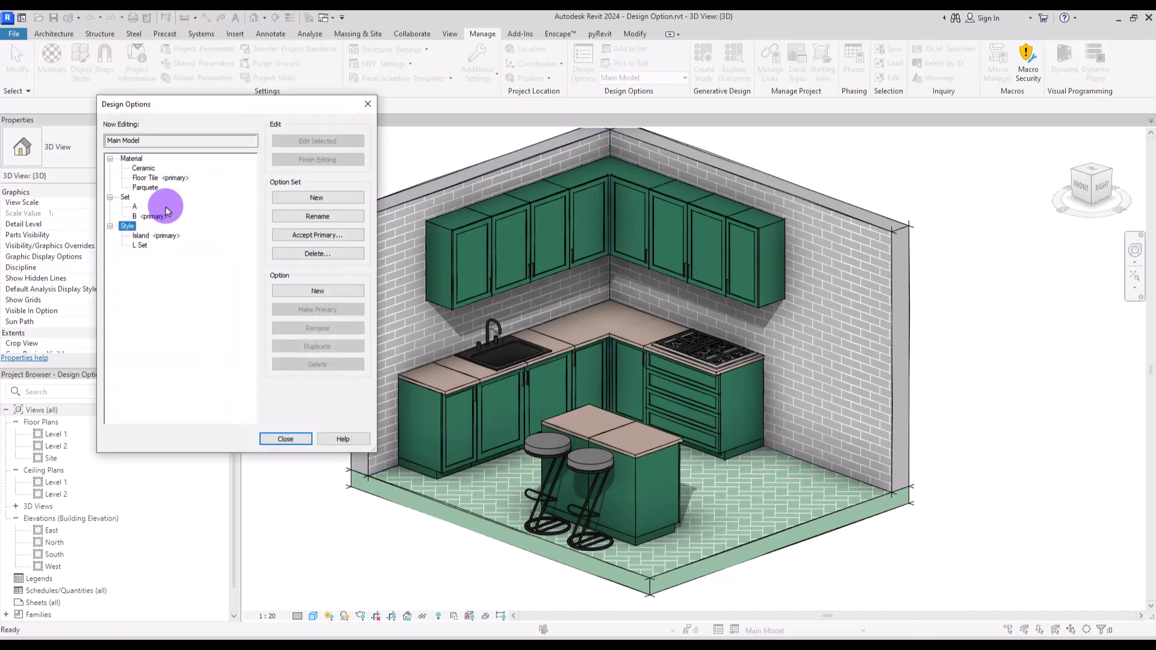
- Create a new option set named Window and rename its first option to No Win
click(301, 204)
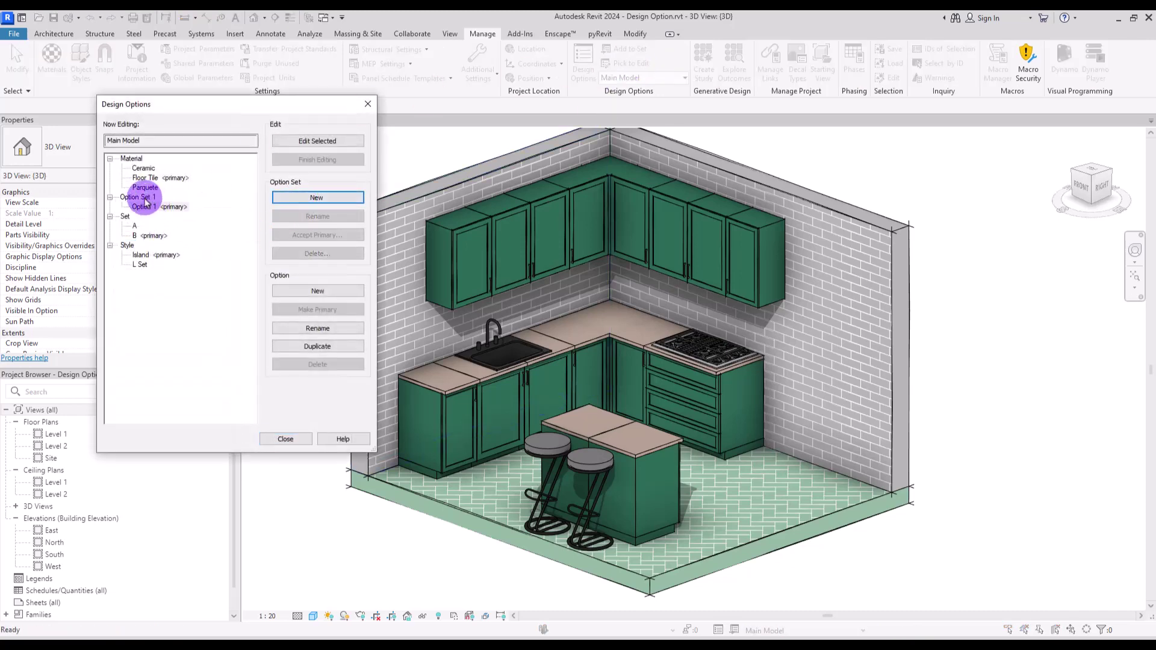
click(301, 221)
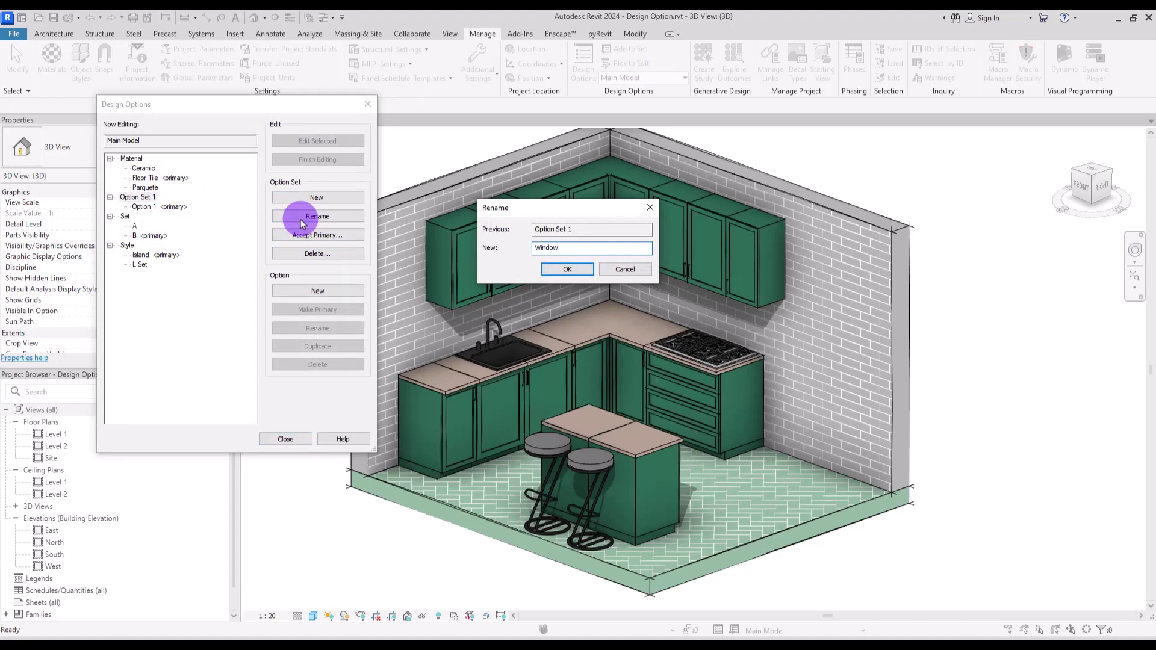
click(563, 269)
click(174, 265)
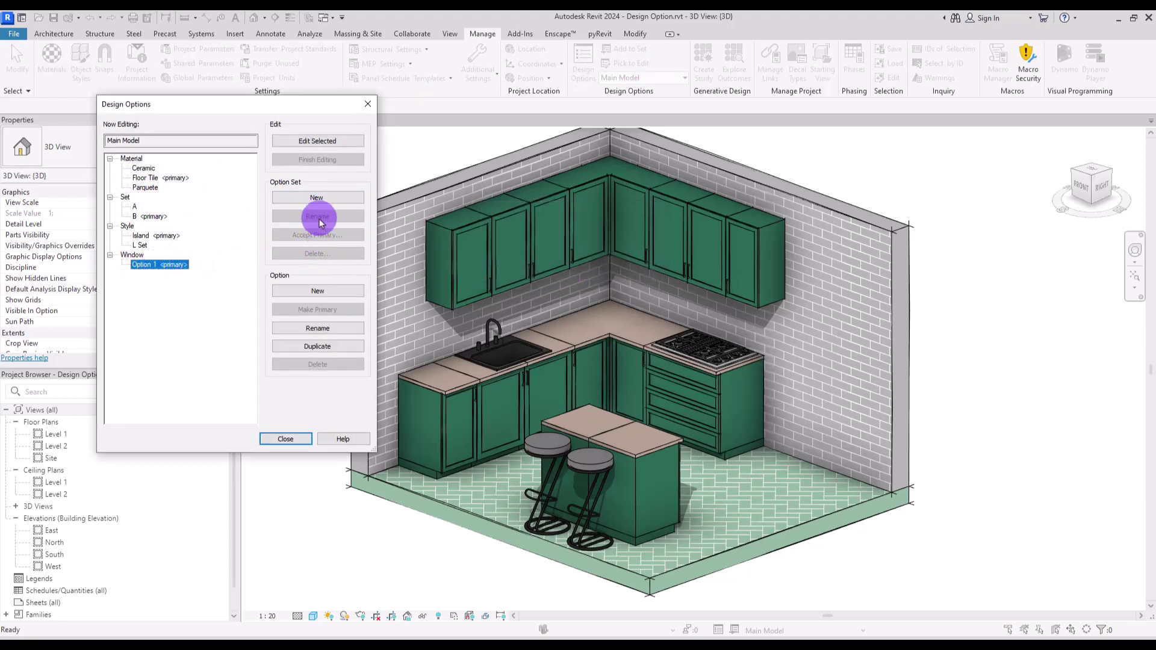
click(310, 329)
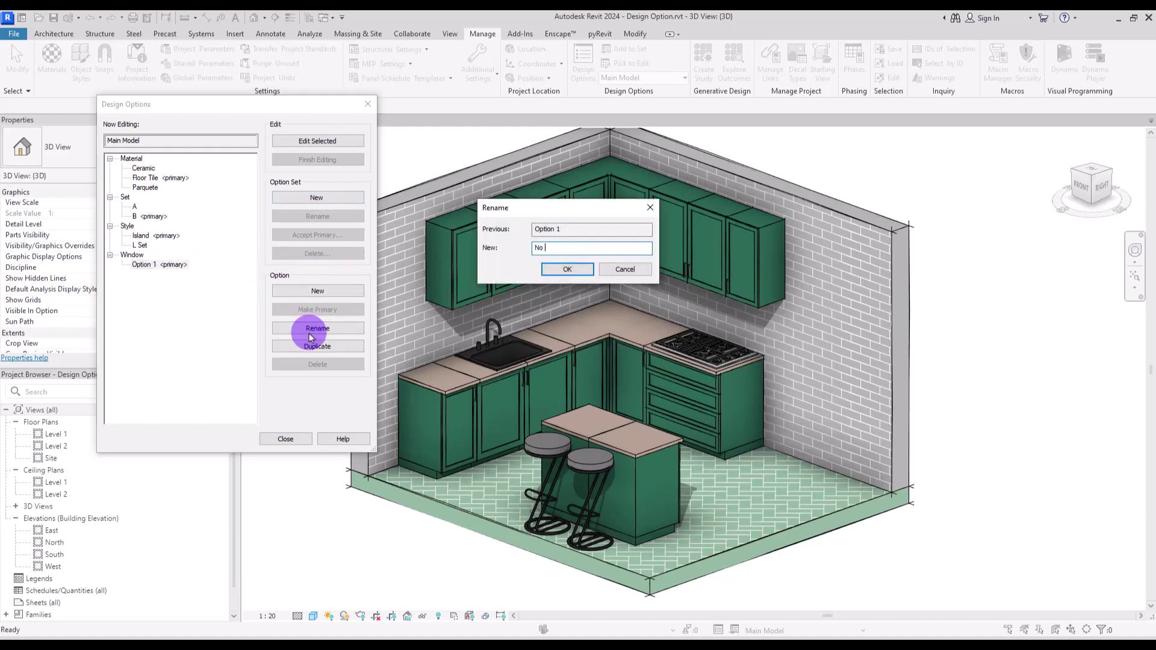
text(No Win)
click(560, 268)
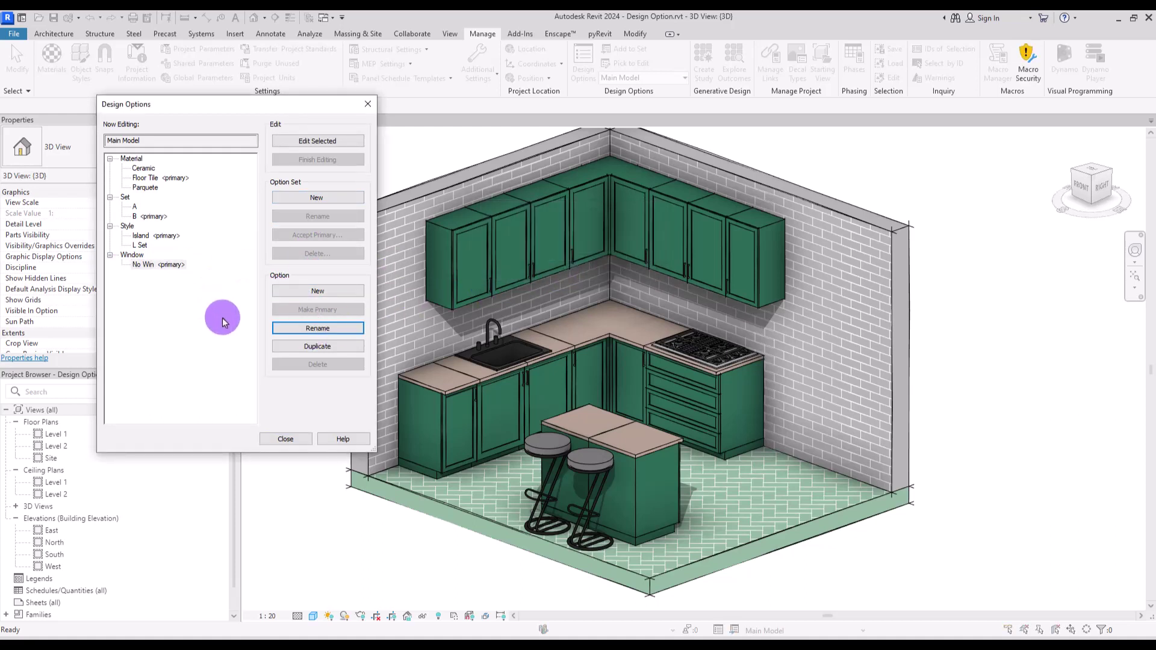
- Add Gas Win and Sink Win options to the Window set, making Sink Win primary
click(318, 293)
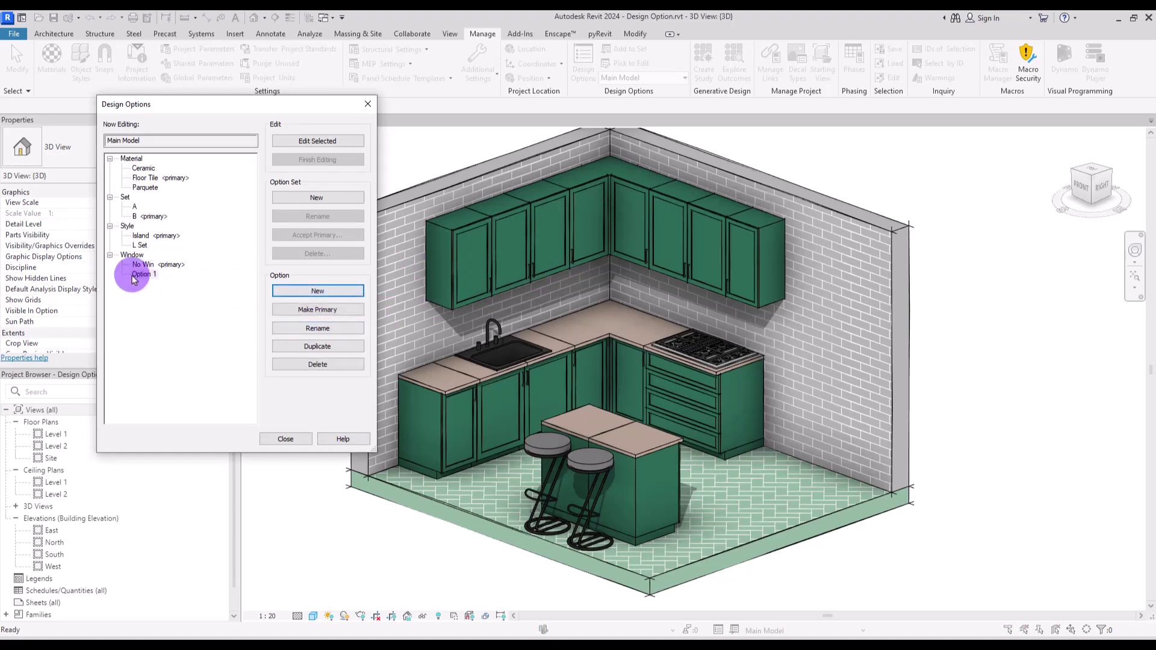
click(325, 328)
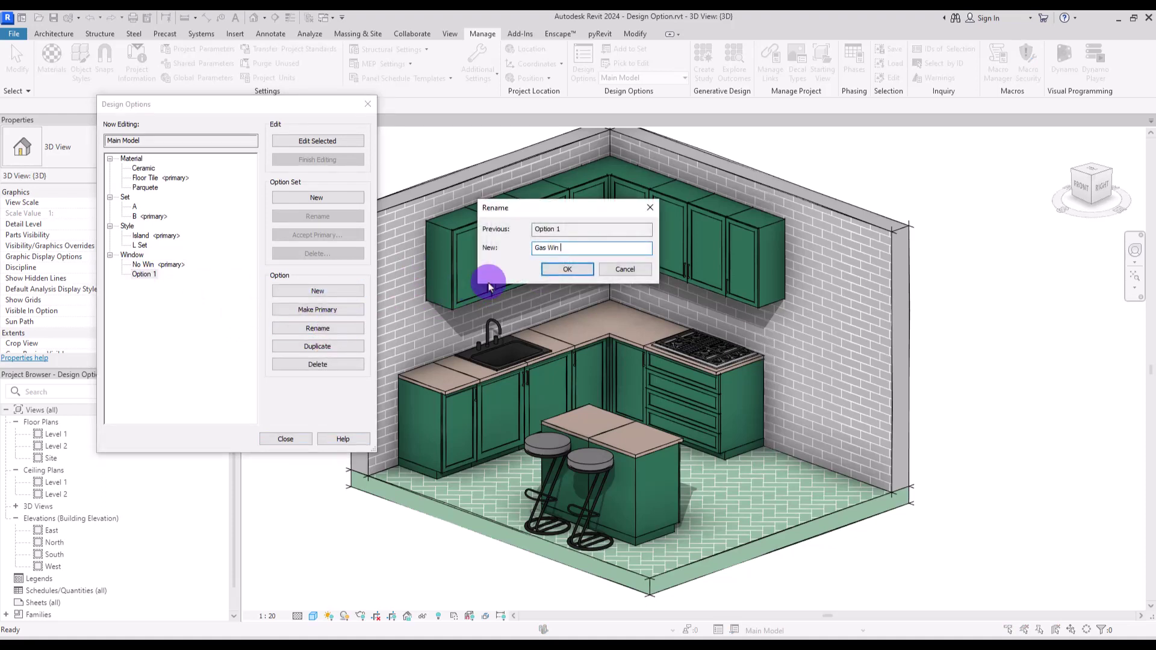
text(Gas Win)
key(Return)
click(317, 291)
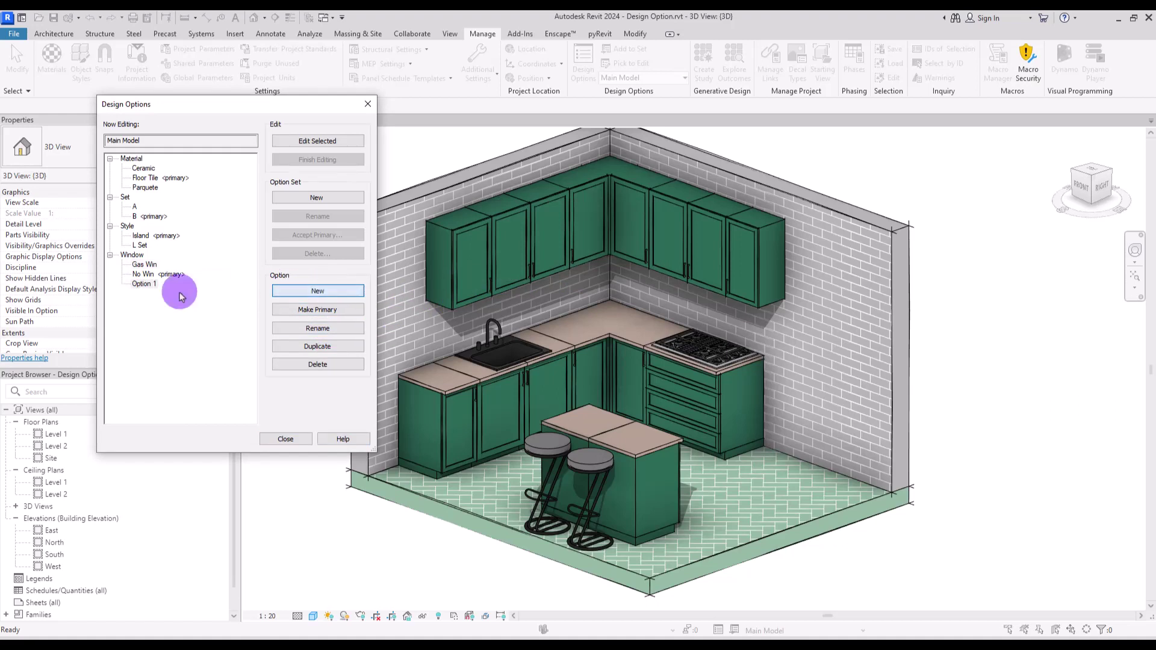
click(305, 331)
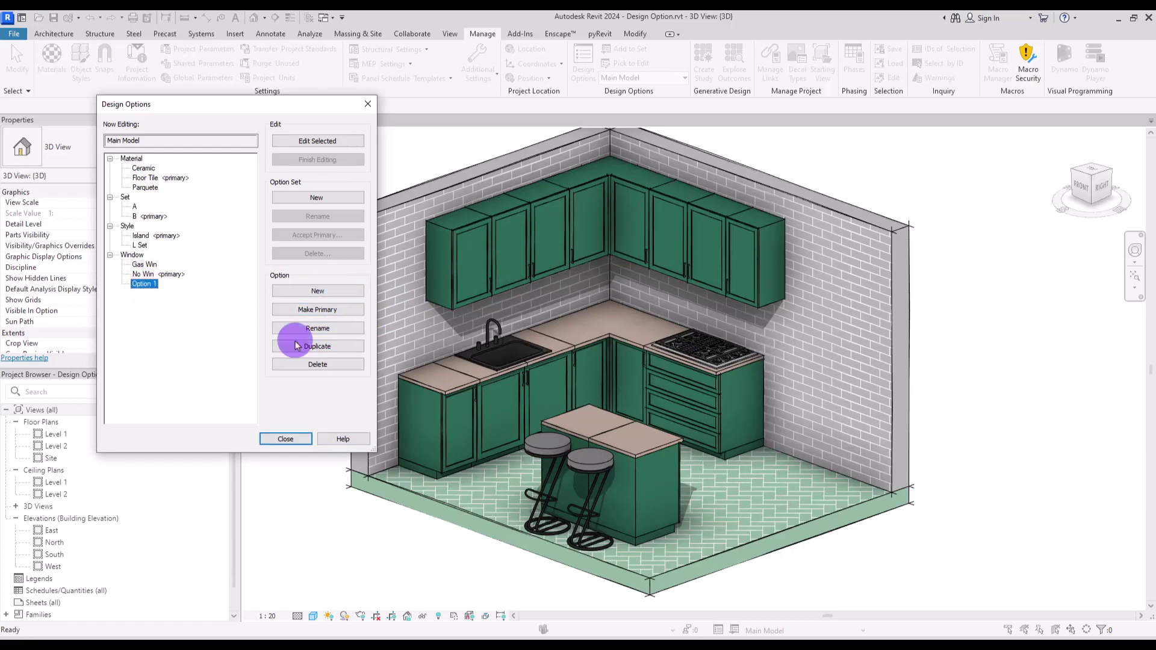
text(Sink Win)
key(Return)
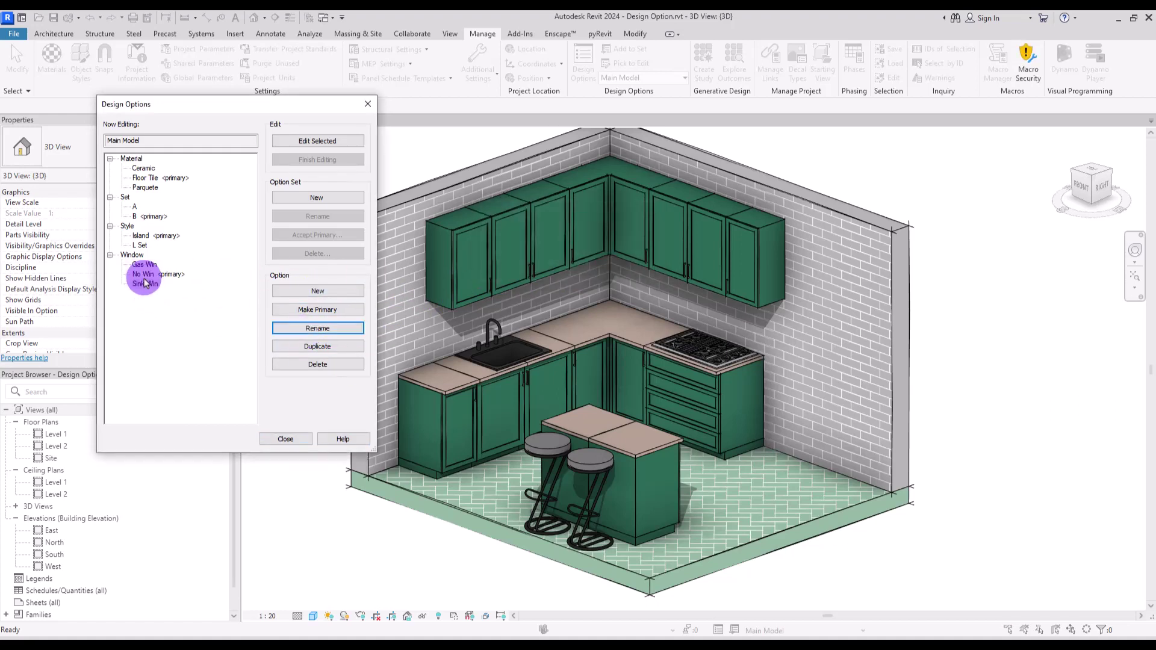
click(318, 310)
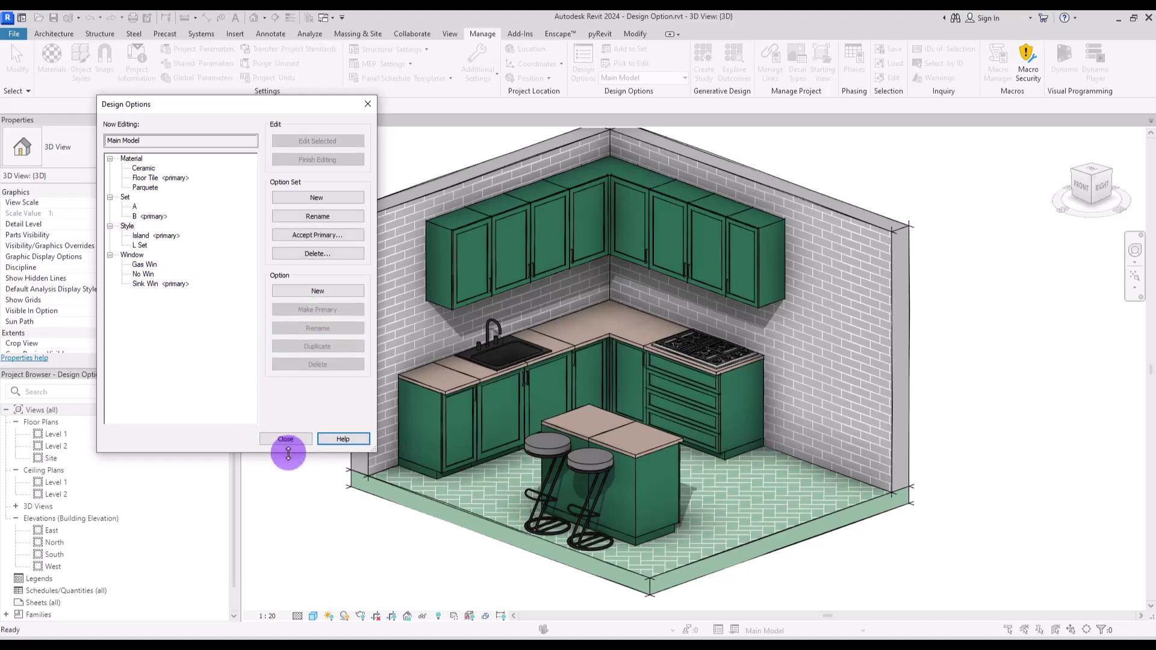
click(286, 442)
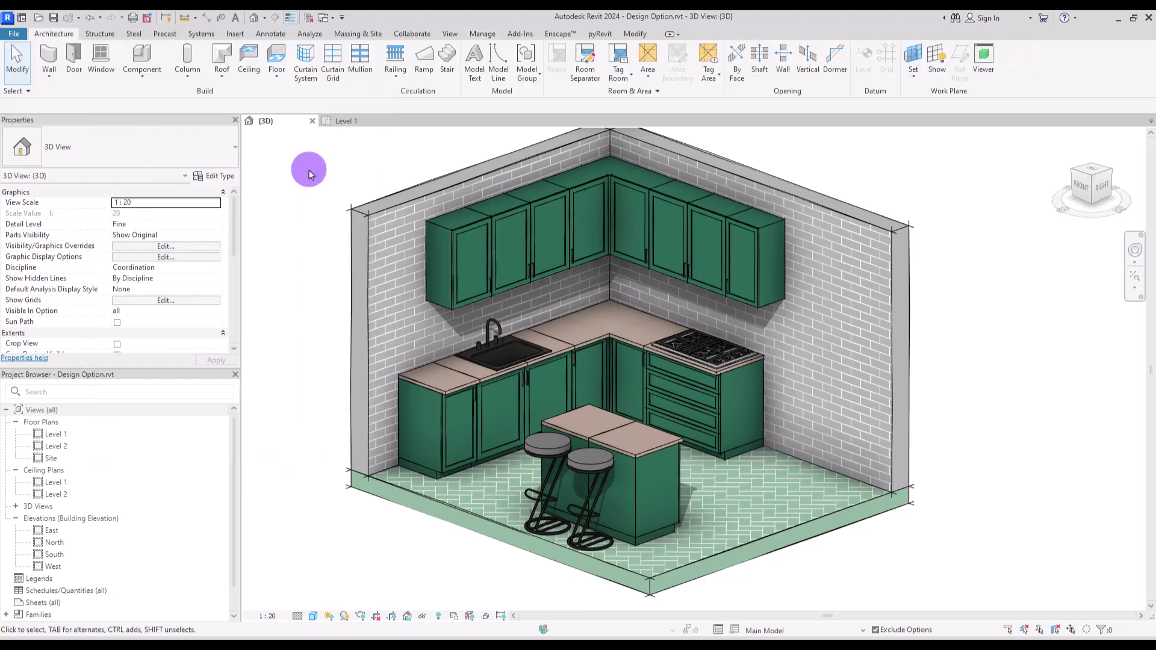
- Place M_Fixed 0406 x 0610mm windows in the walls above the sink and the stove
click(99, 67)
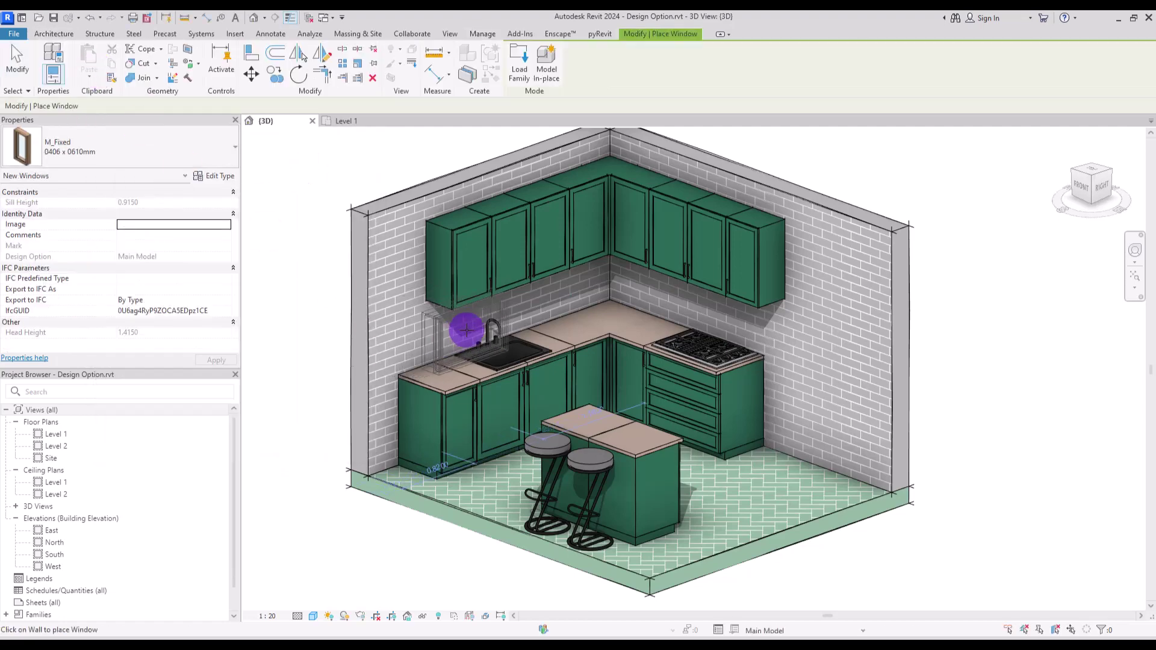
click(471, 316)
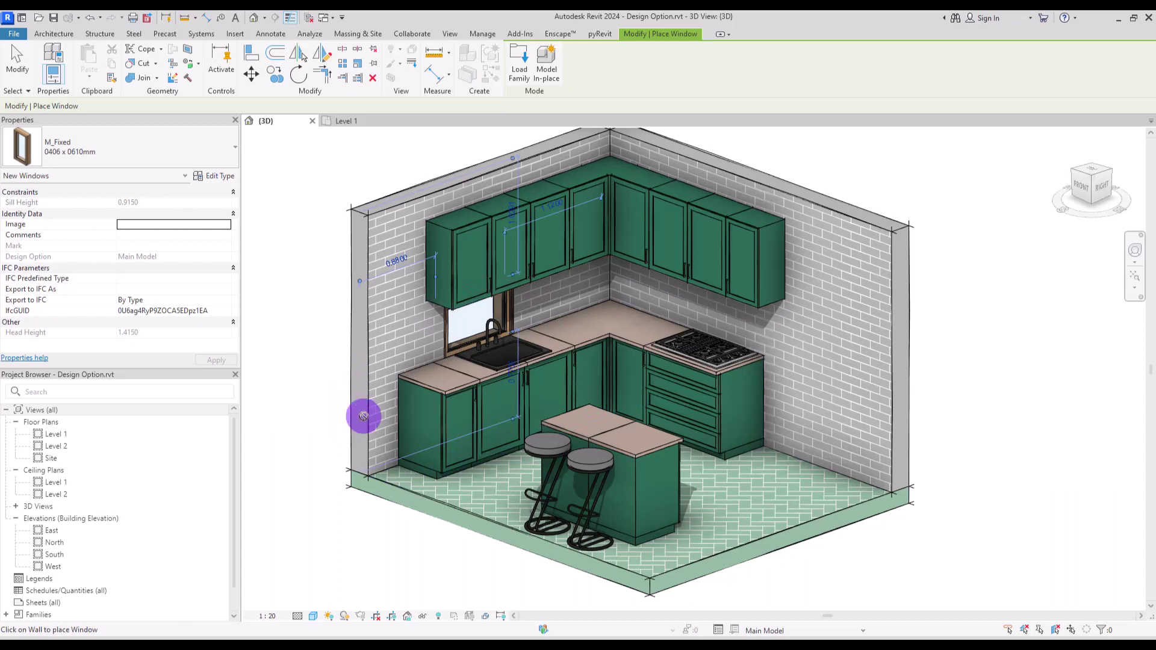
click(720, 316)
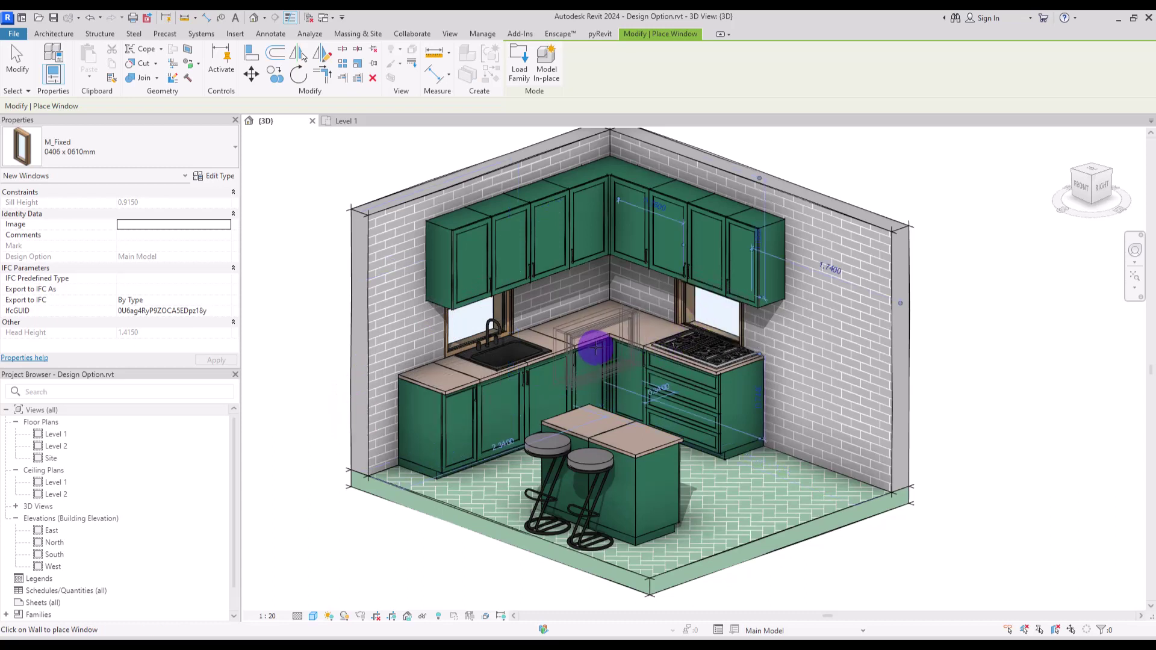
key(Escape)
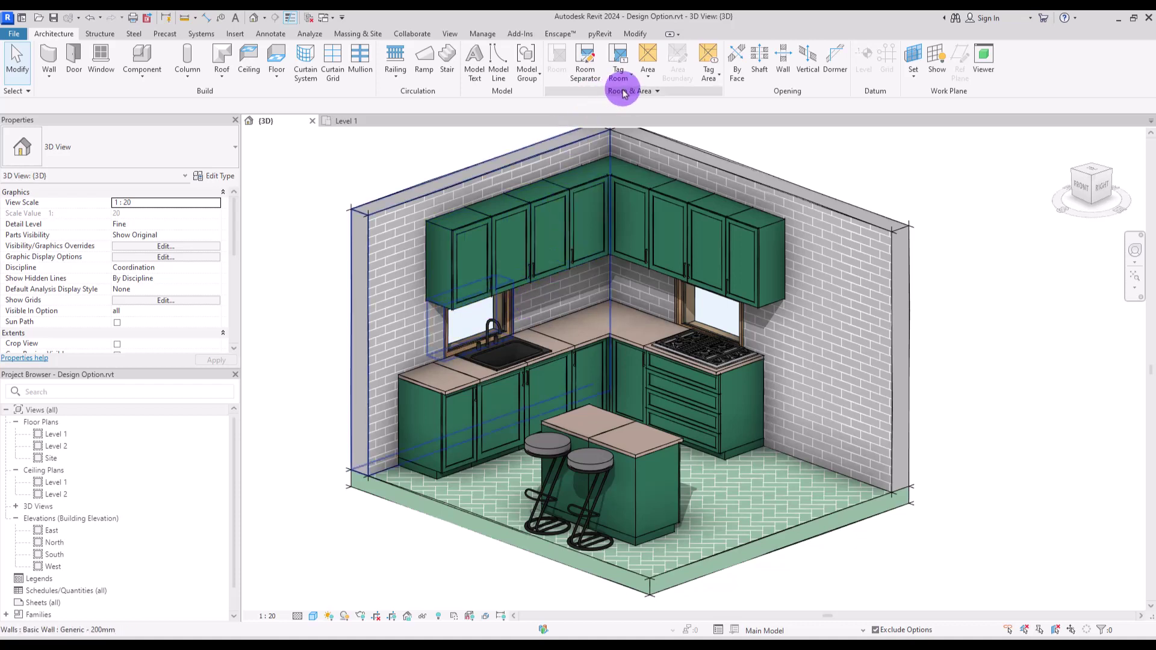
- Add both kitchen walls and both windows to the Window option set, excluding No Win
click(368, 278)
ctrl+click(453, 330)
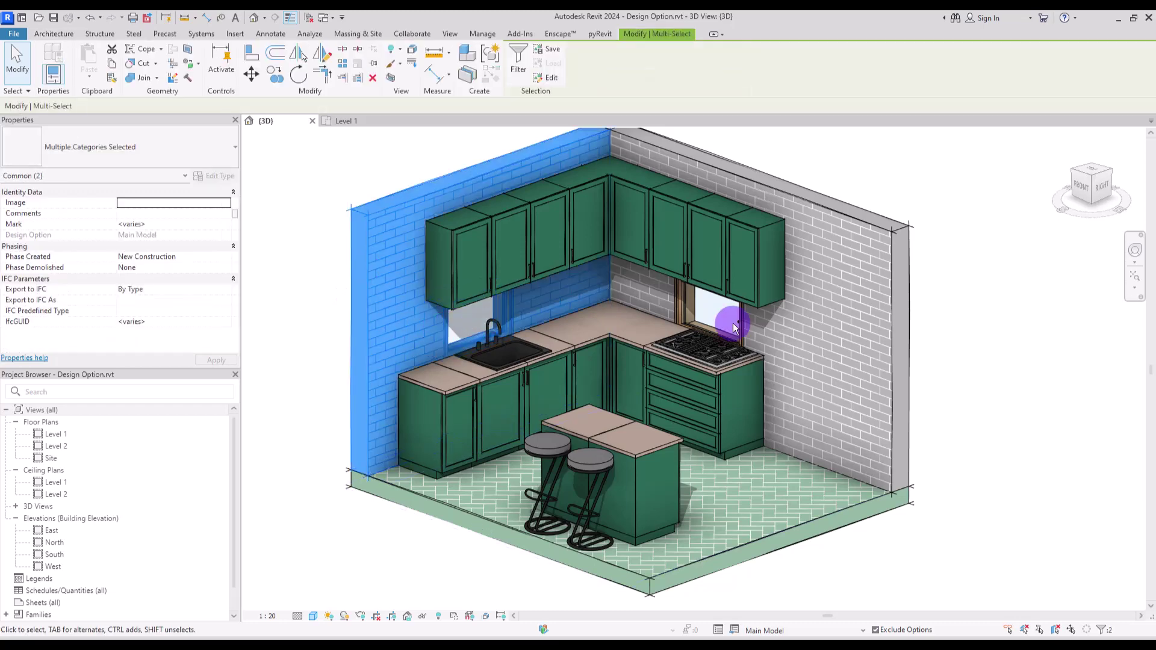
ctrl+click(742, 324)
ctrl+click(893, 301)
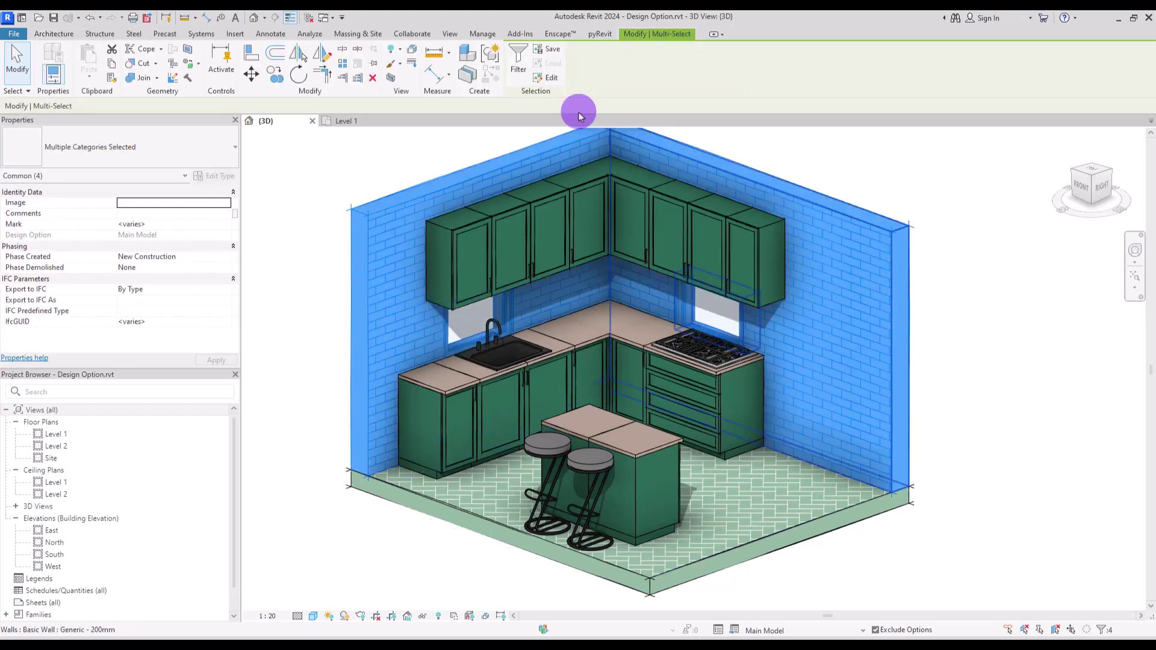
click(484, 34)
click(672, 59)
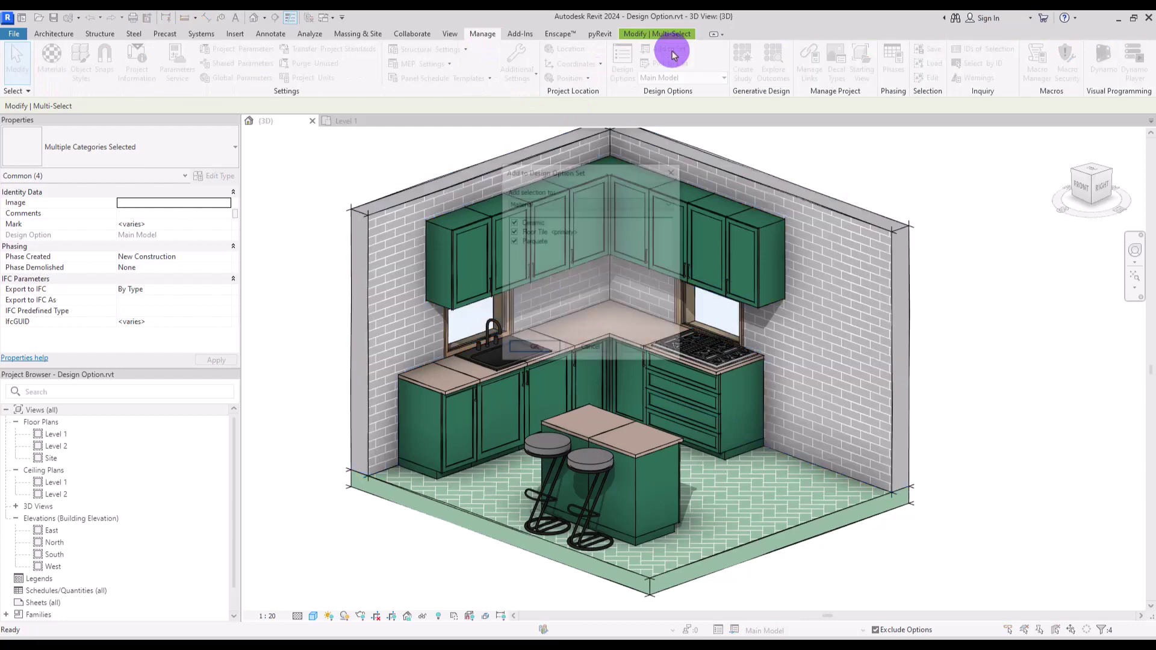
click(530, 202)
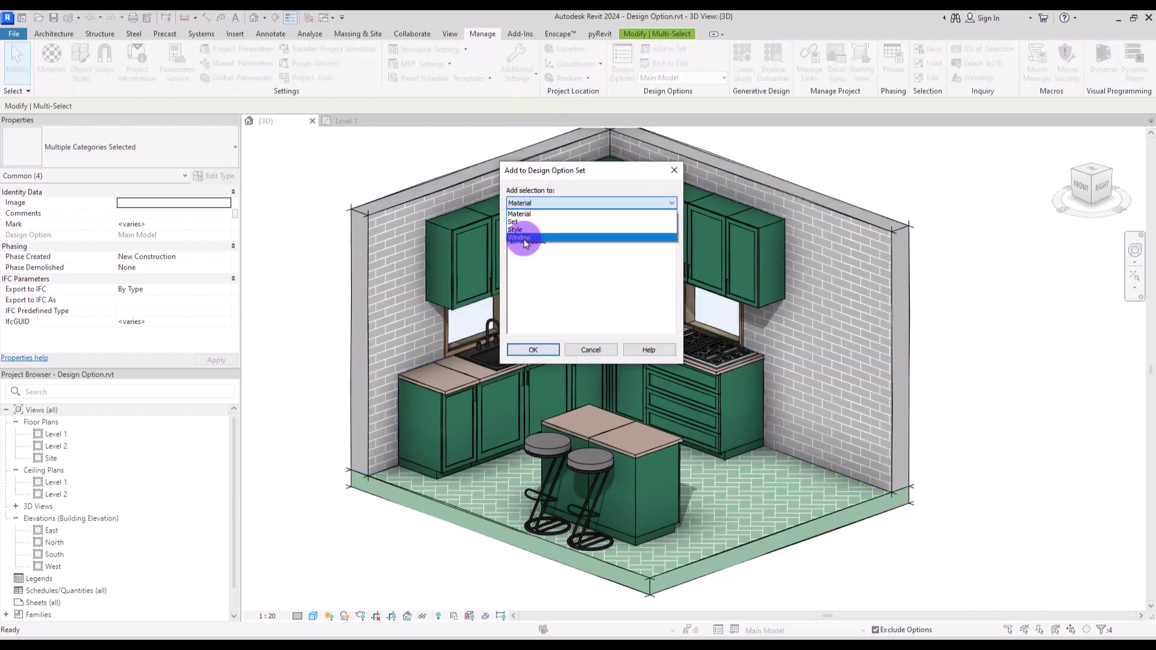
click(524, 239)
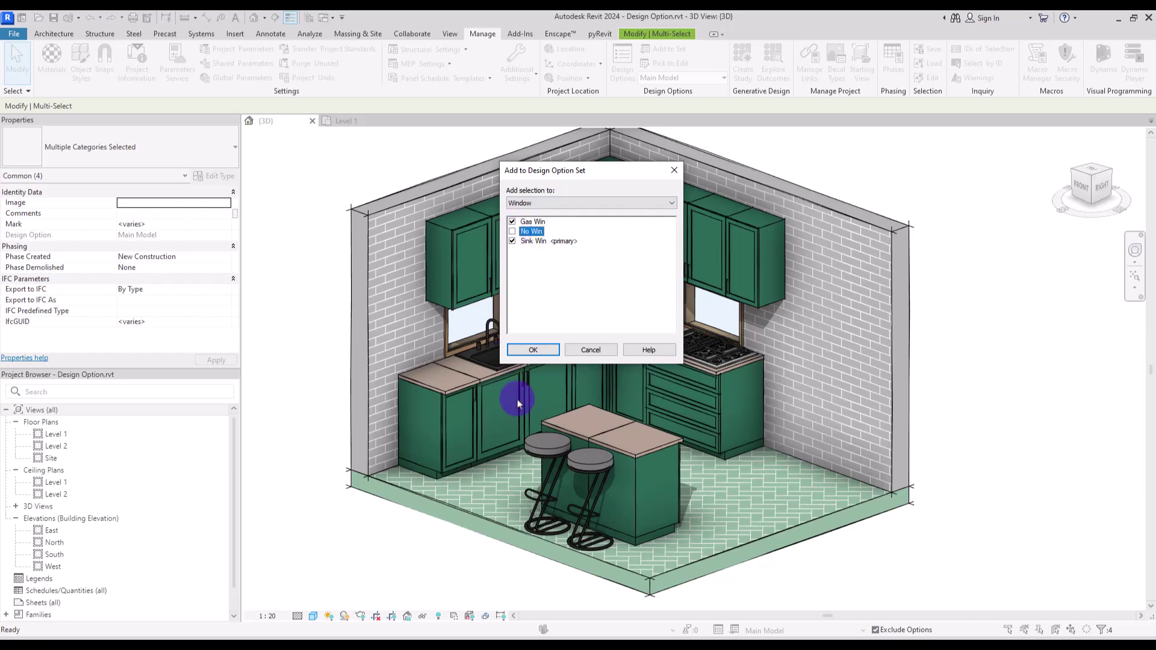
click(533, 350)
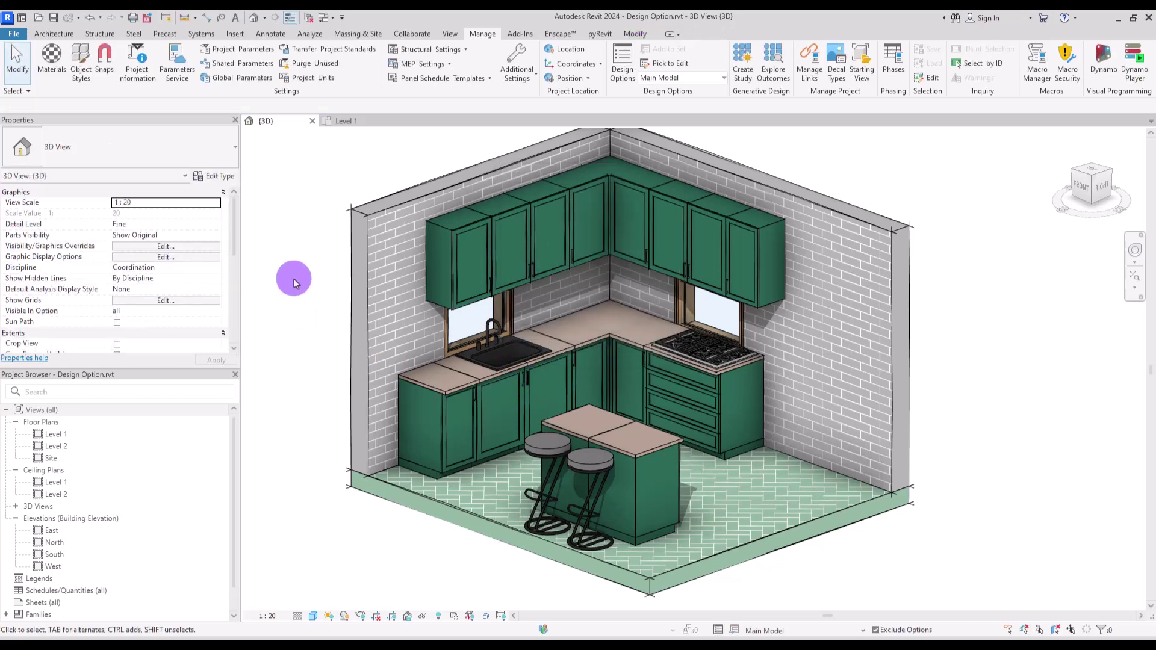
click(673, 80)
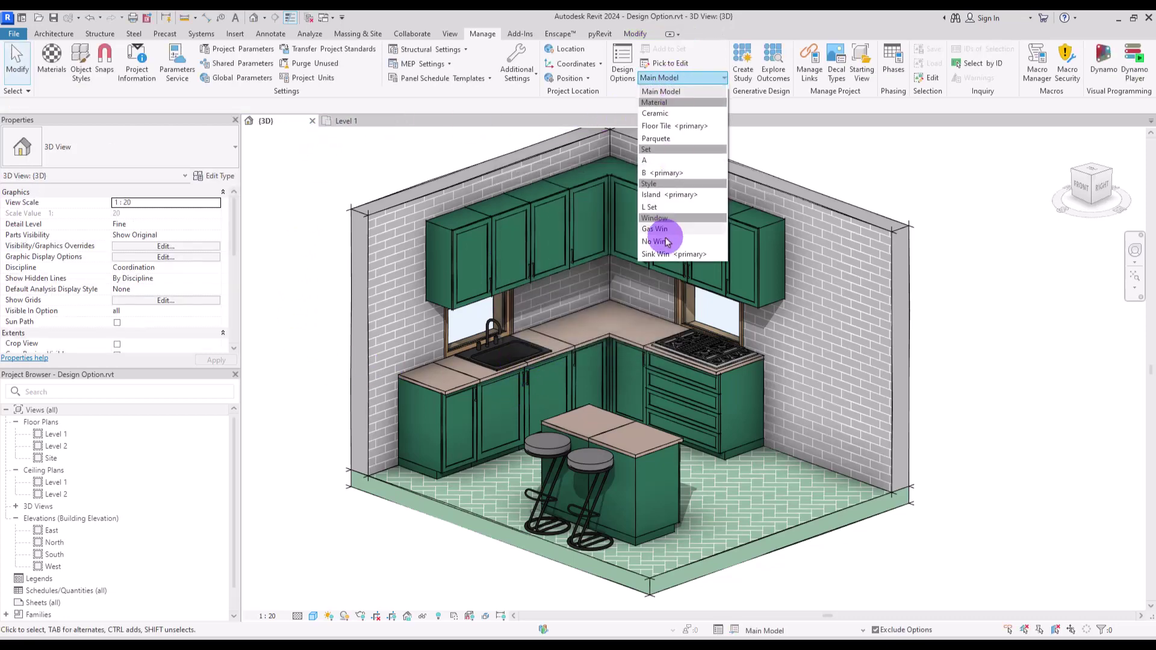
- Edit the No Win option on Level 1 and start architectural walls aligned to Finish Face: Exterior
click(671, 240)
click(352, 121)
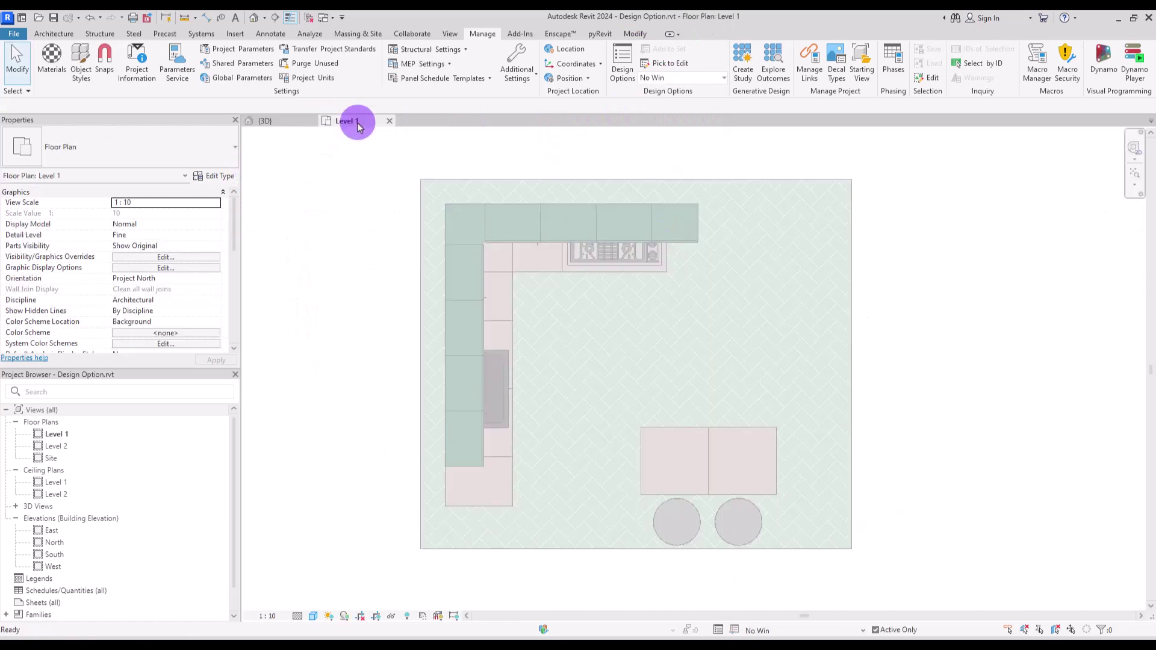
click(54, 34)
click(68, 70)
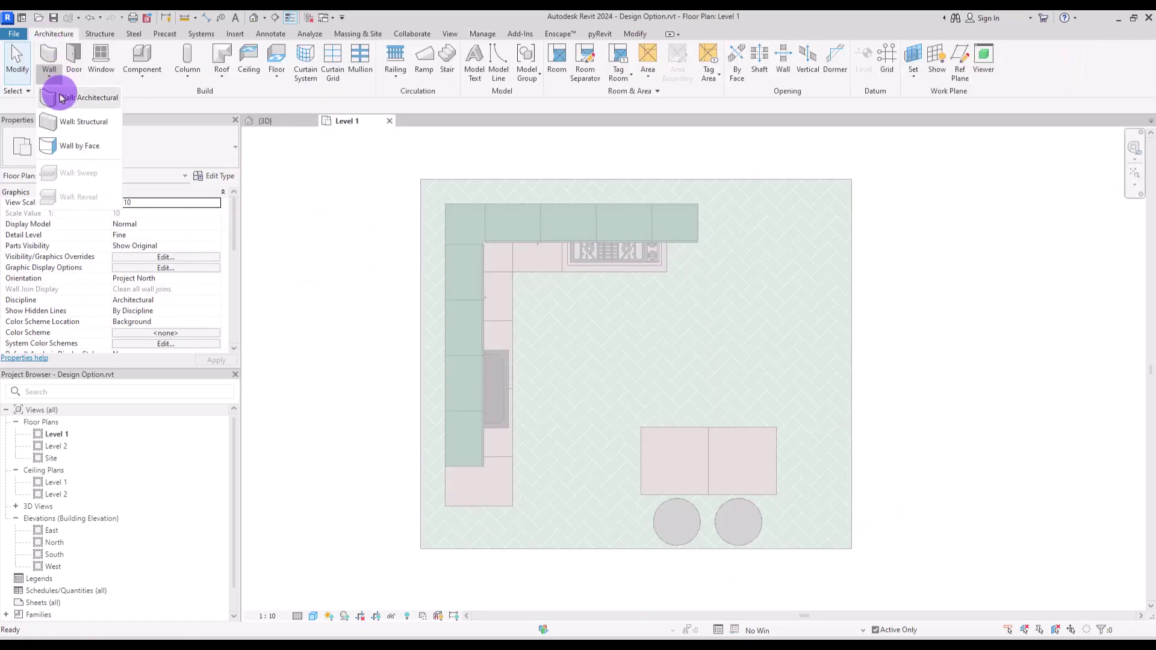
click(84, 115)
click(334, 106)
click(328, 137)
- Draw walls along the floor's left and top edges, then check them in 3D
click(421, 180)
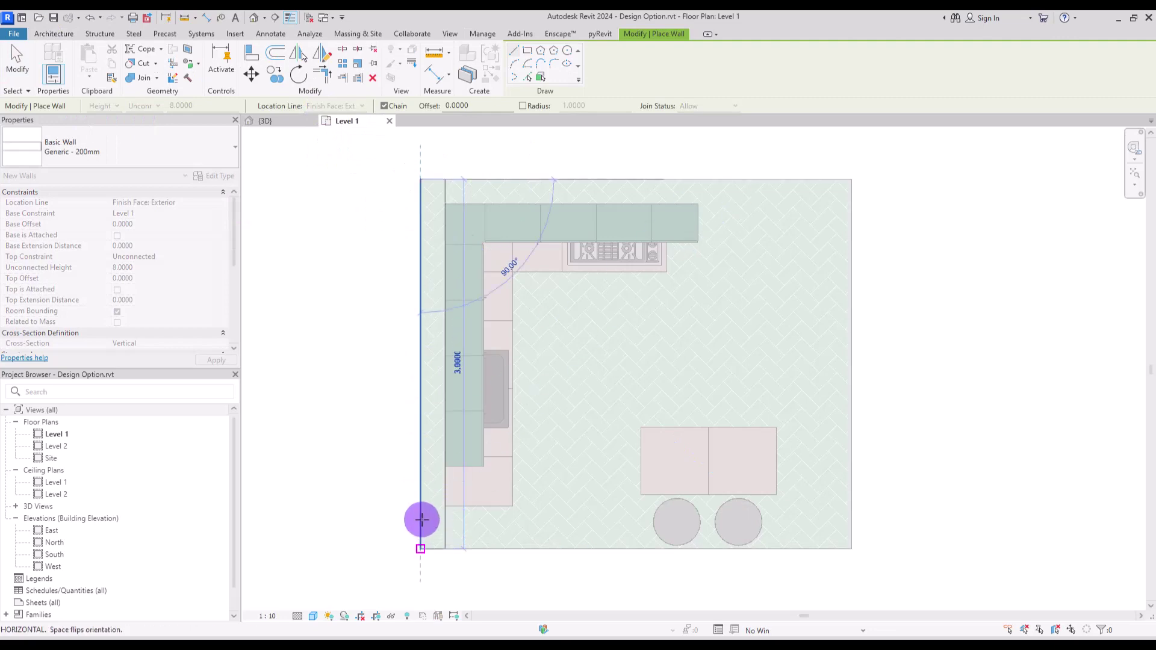
click(420, 547)
click(421, 180)
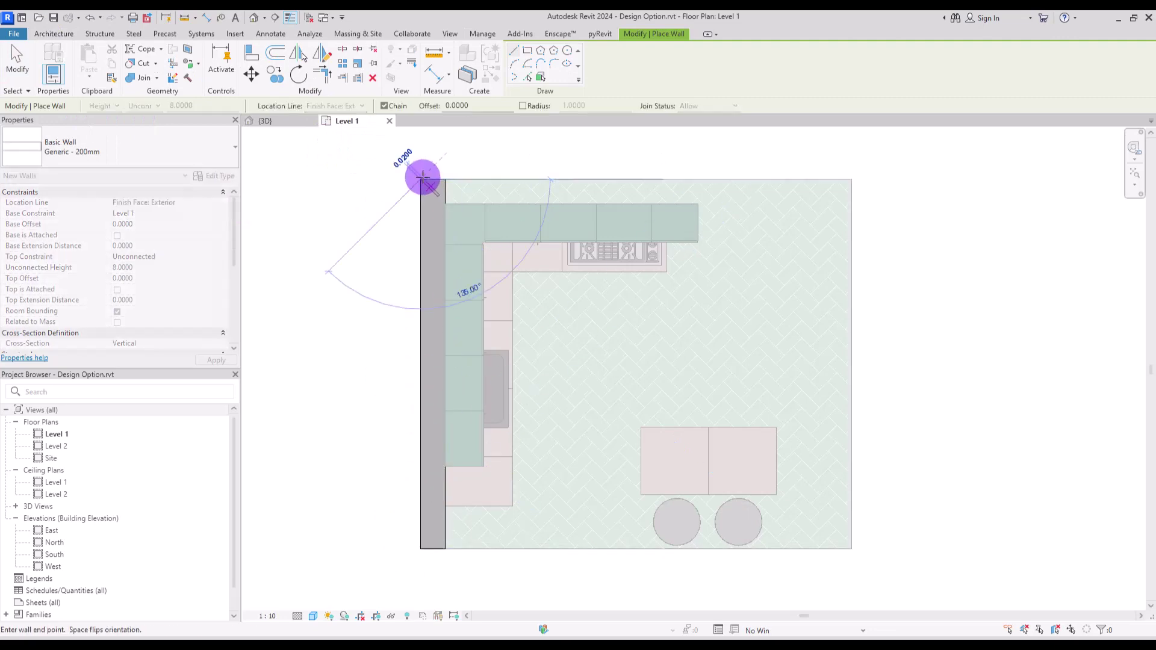
click(851, 180)
click(265, 121)
shift+middle_drag(359, 207, 552, 395)
- Edit the Gas Win option and remove the window over the sink
click(676, 79)
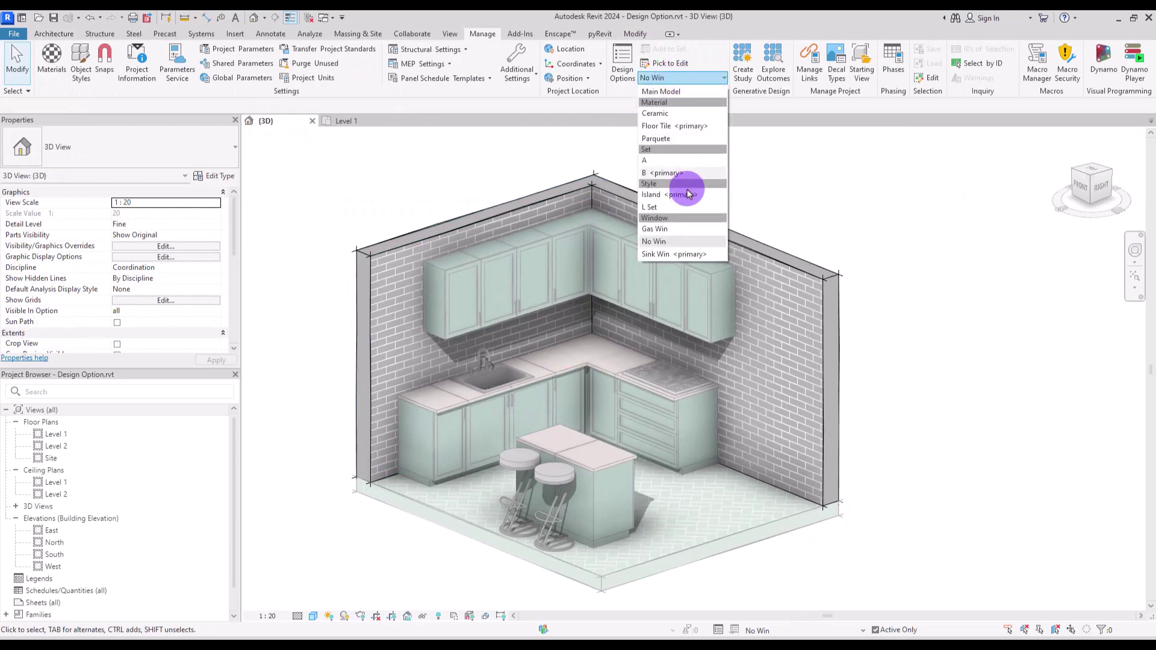
click(665, 233)
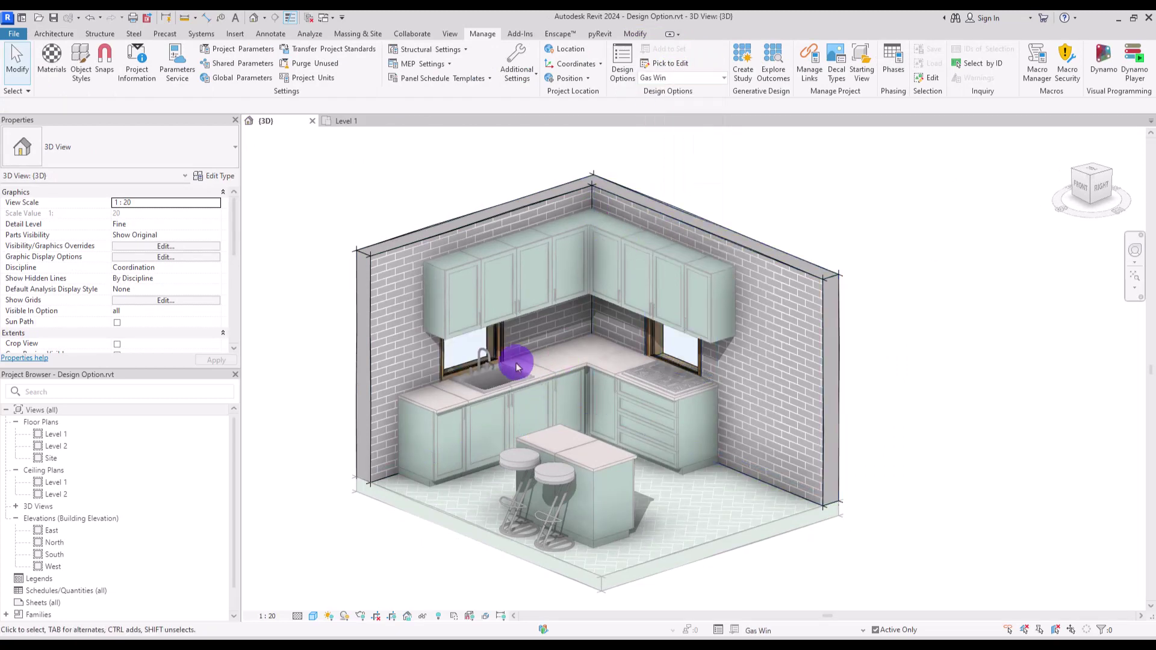
shift+middle_drag(509, 362, 478, 328)
click(477, 328)
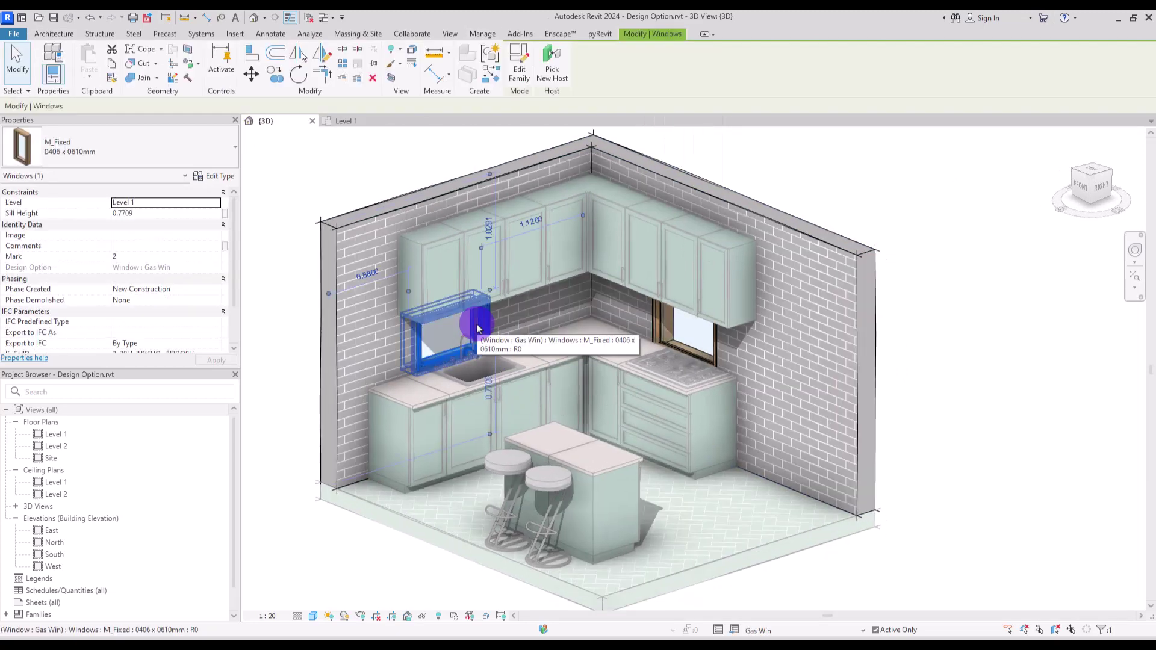
key(Escape)
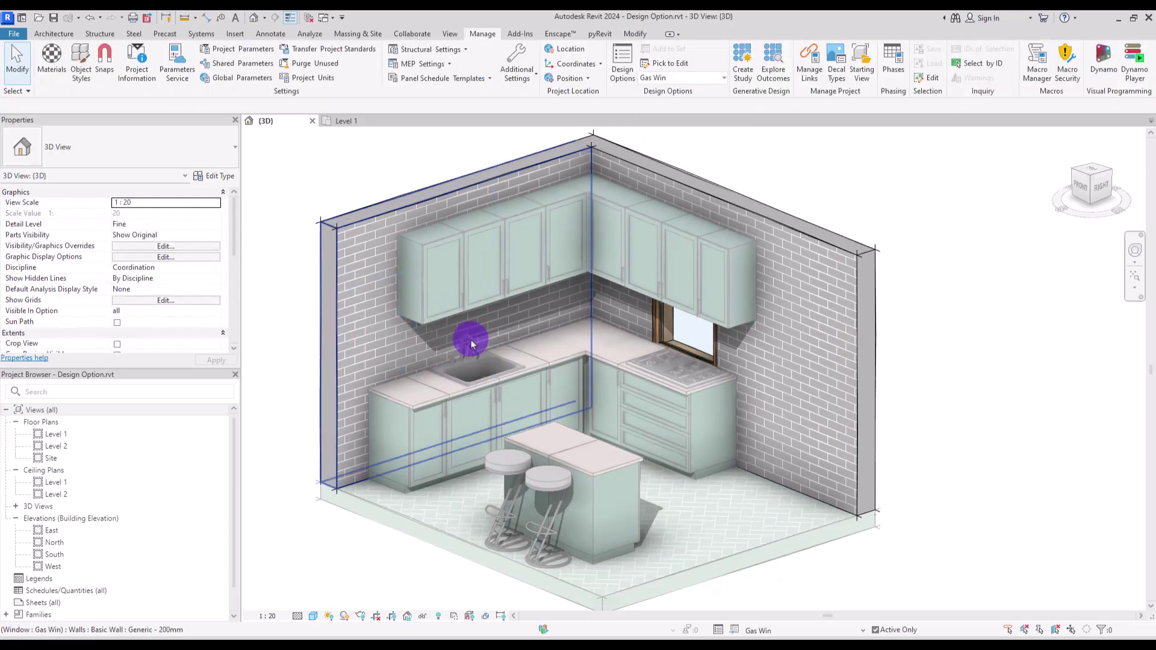
- Raise the stove window to a 0.834 sill height and shift it right
click(1081, 188)
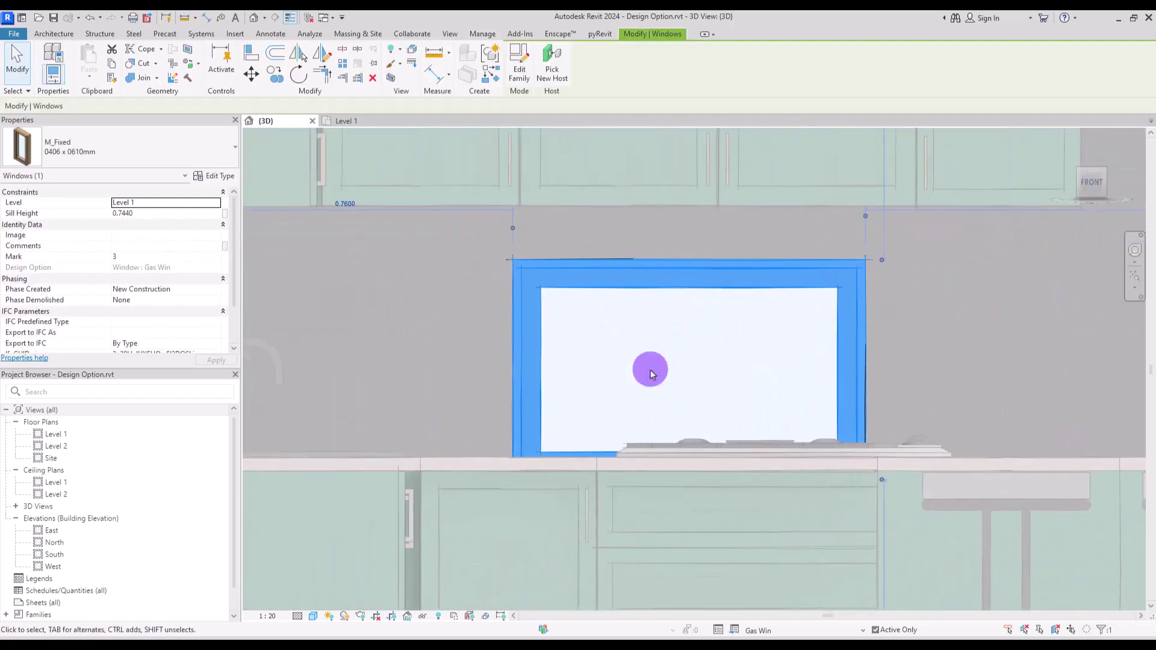
drag(684, 356, 724, 339)
key(Up)
key(Up)
key(Up)
key(Up)
key(Up)
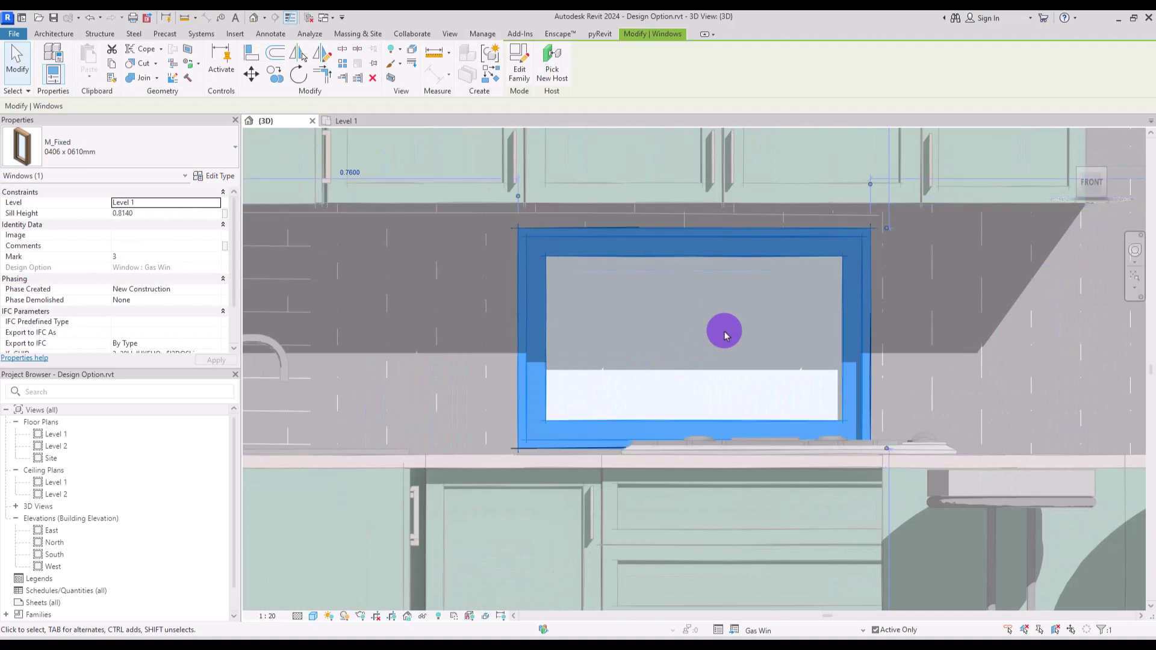
key(Right)
key(Right)
key(Right)
key(Right)
key(Right)
key(Right)
key(Right)
key(Right)
key(Right)
key(Right)
key(Right)
key(Right)
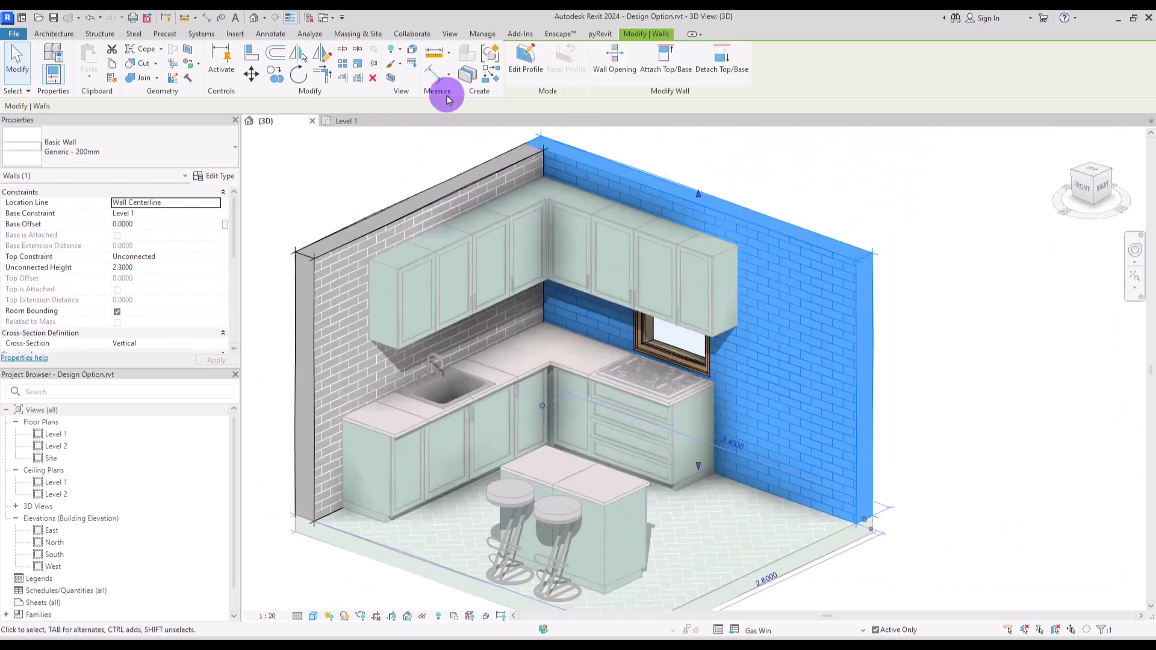
click(482, 34)
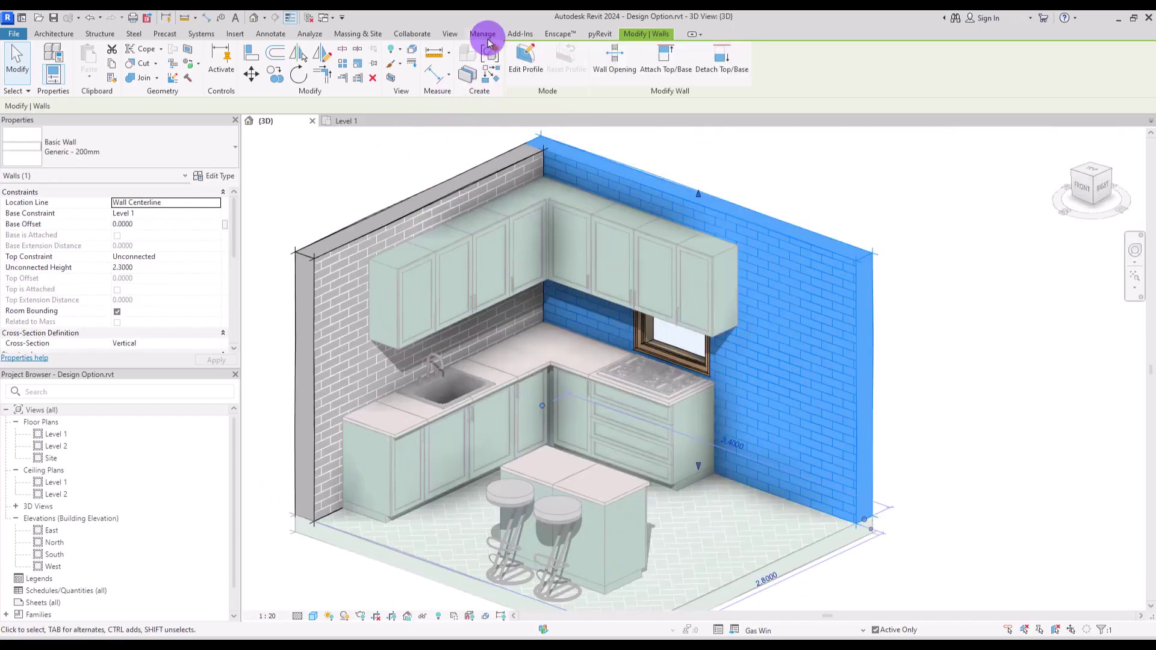
click(583, 60)
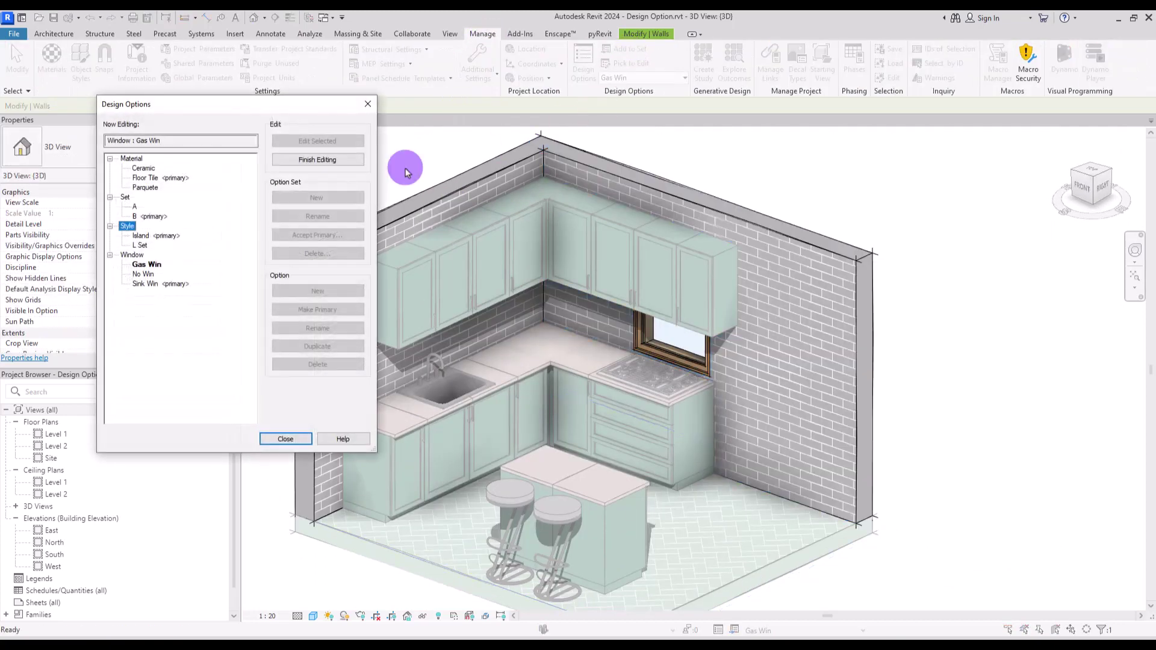
- Finish editing the Gas Win option and start editing the Sink Win option
click(289, 159)
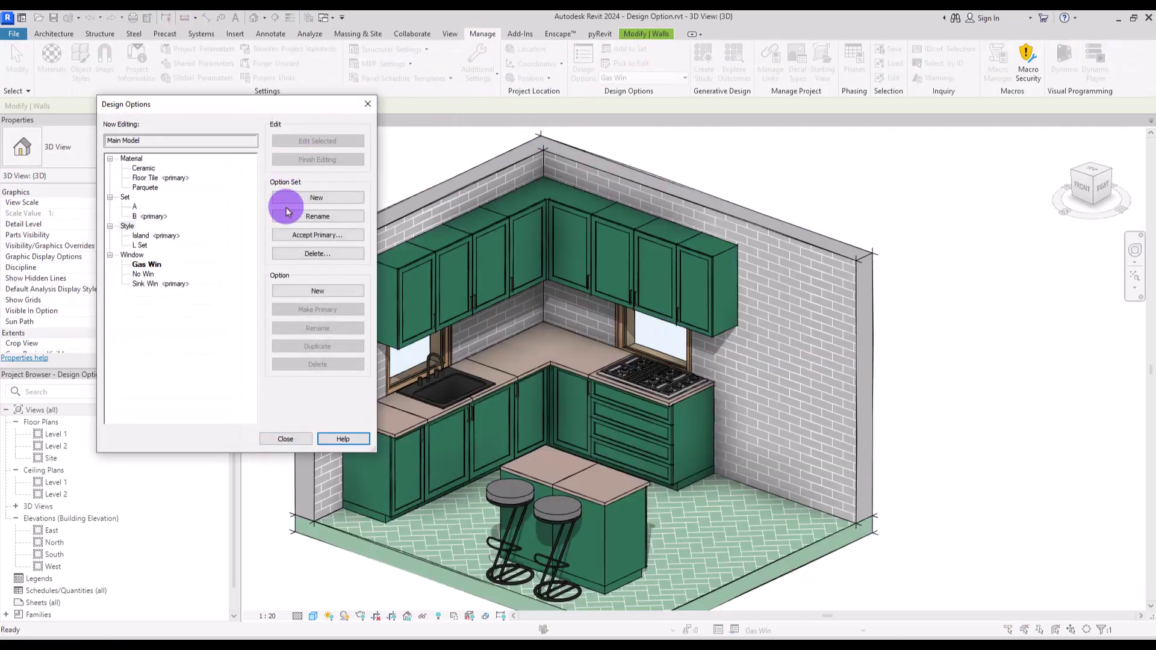
click(285, 439)
click(724, 83)
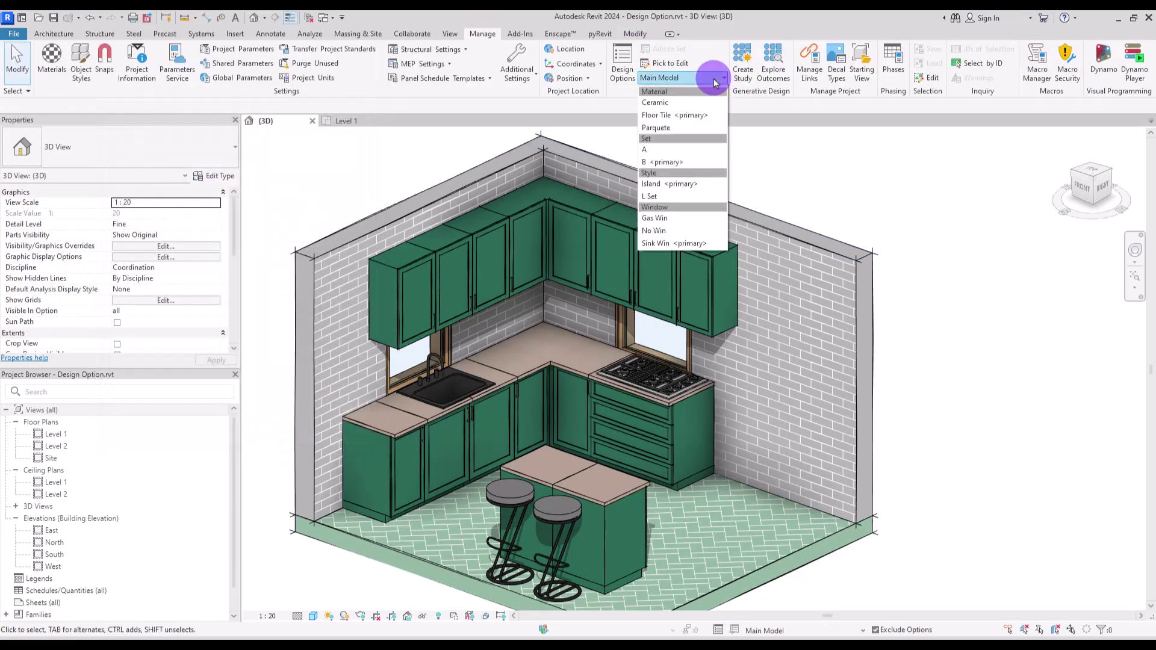
click(665, 254)
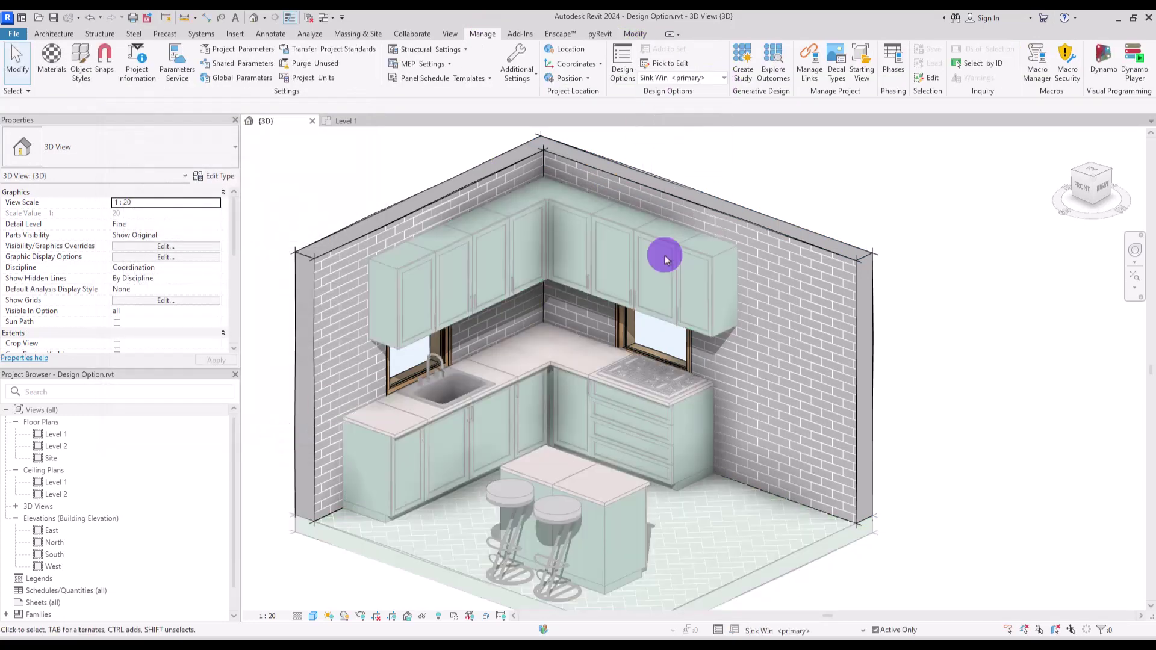
- Delete the stove window above the cooktop from the Sink Win option
middle_drag(560, 317, 626, 317)
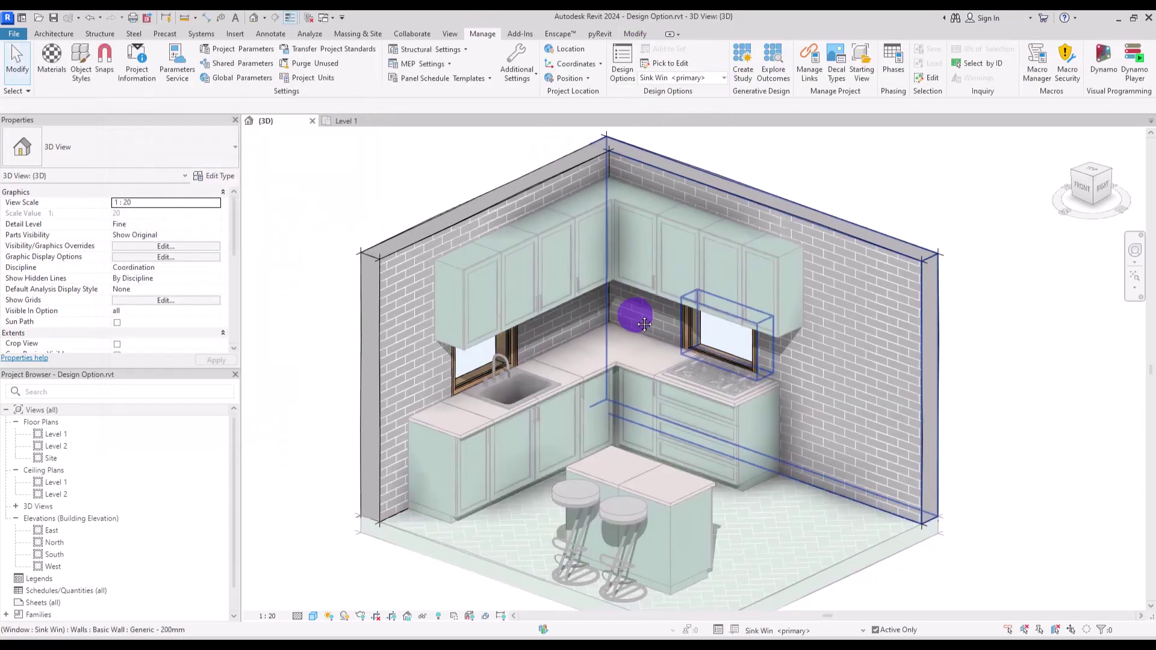
click(711, 342)
key(Delete)
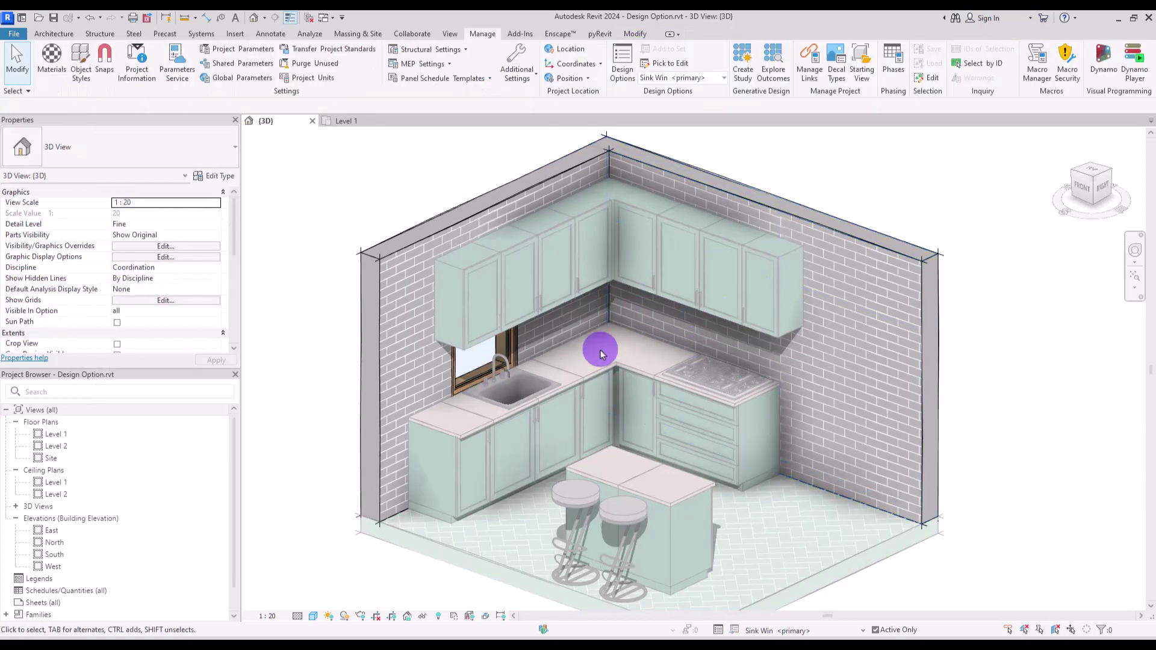
- Raise the sink window to a 0.8259 sill and nudge it right
click(509, 332)
click(1102, 192)
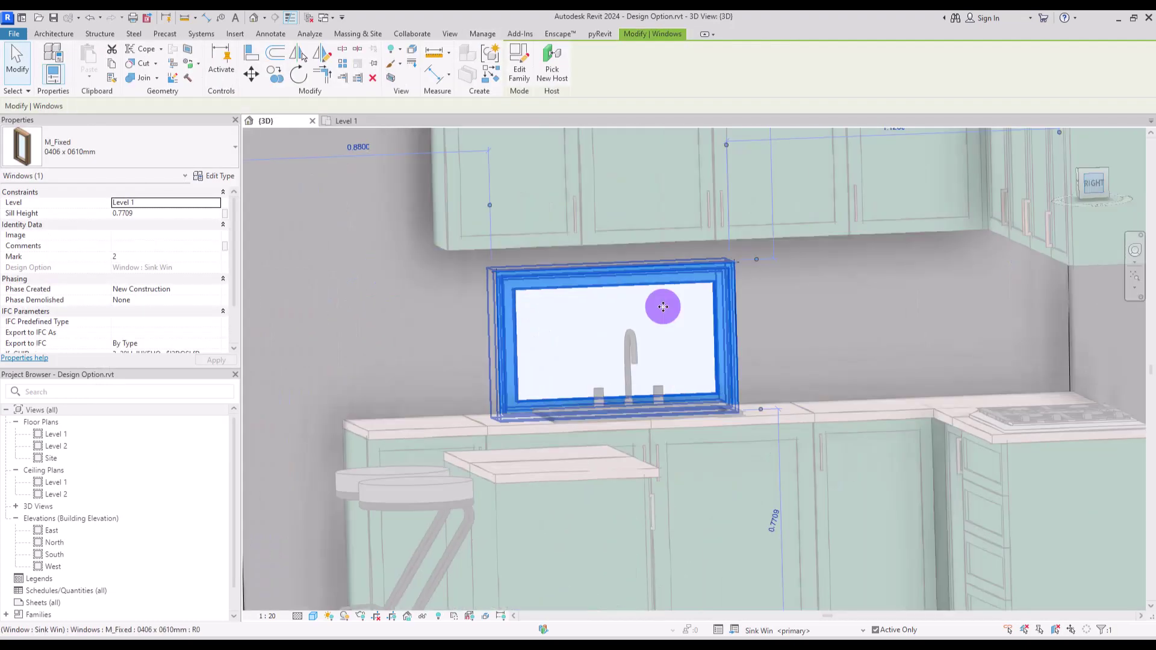
drag(681, 311, 683, 303)
key(Right)
key(Right)
key(Right)
key(Right)
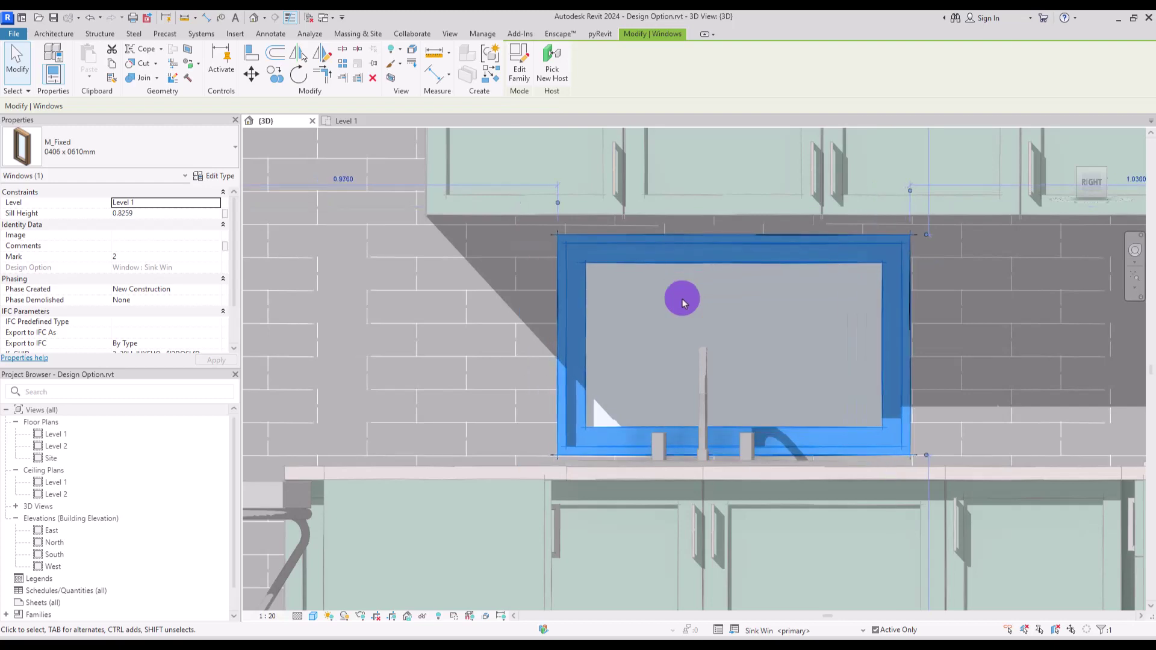
click(454, 301)
- Finish editing Sink Win, return to Main Model and orbit to show the right wall
click(620, 60)
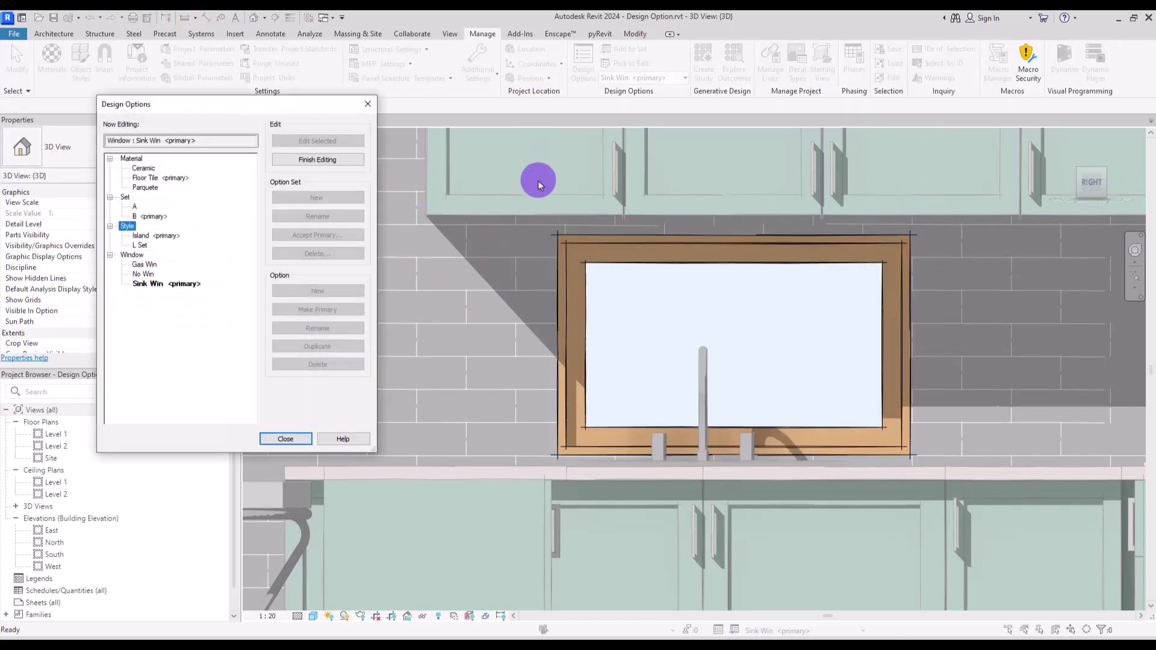
click(317, 160)
click(281, 439)
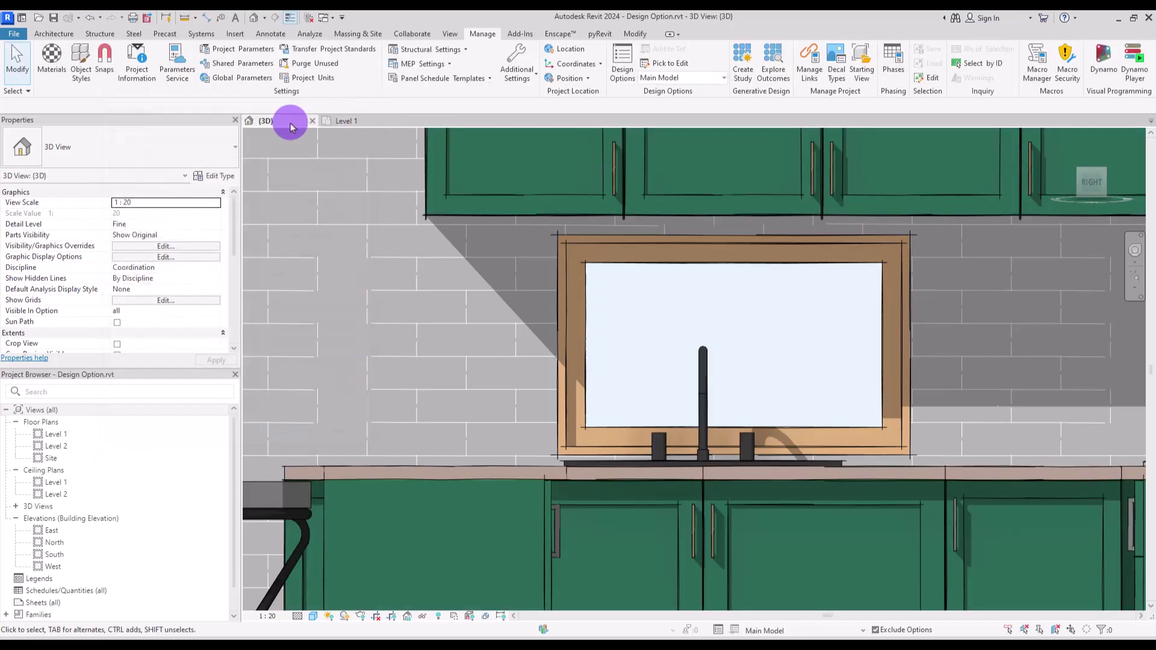
scroll(619, 380, down, 5)
shift+middle_drag(620, 380, 689, 258)
click(686, 79)
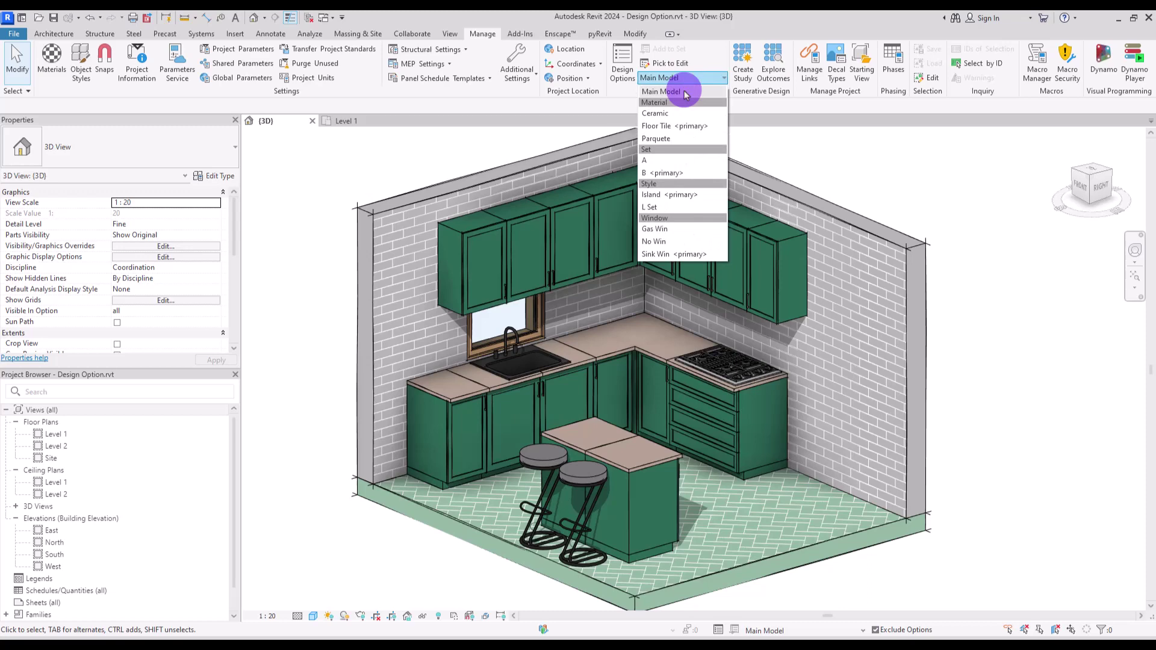
- Preview the Gas Win, Sink Win and No Win window options in turn
click(673, 231)
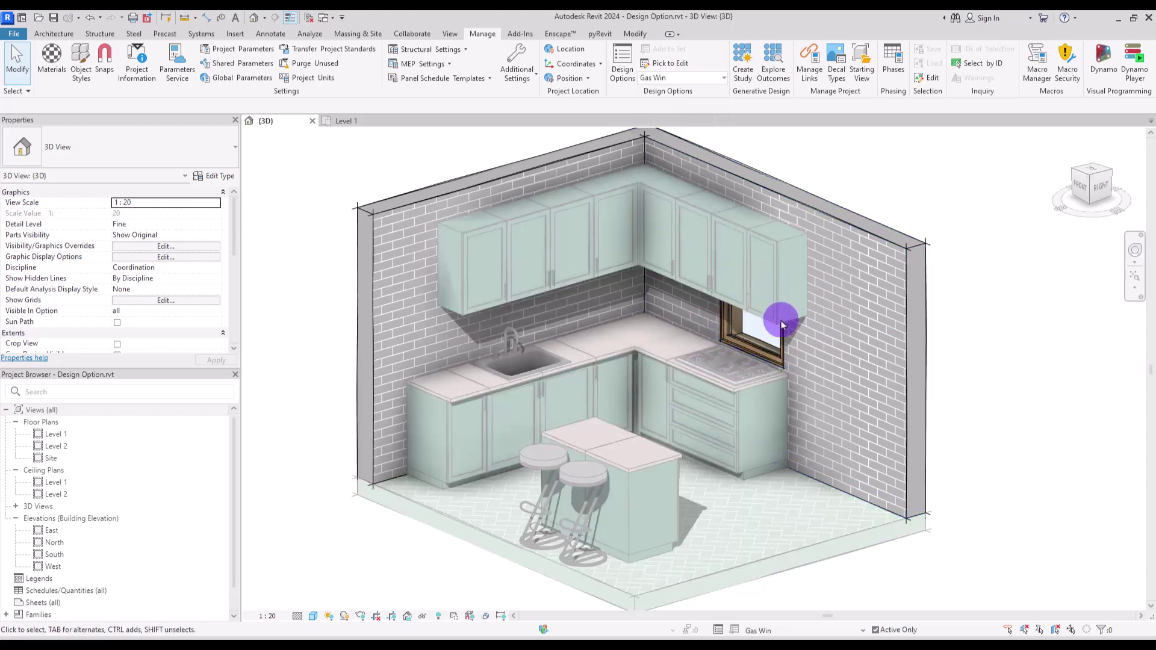
click(708, 78)
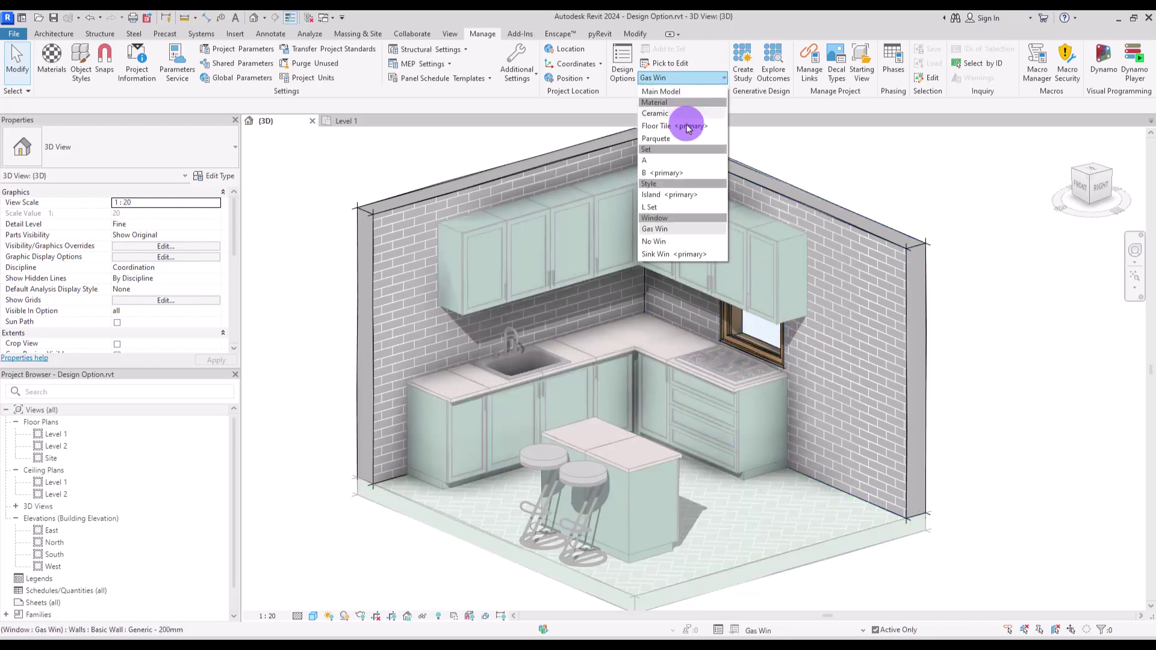
click(662, 259)
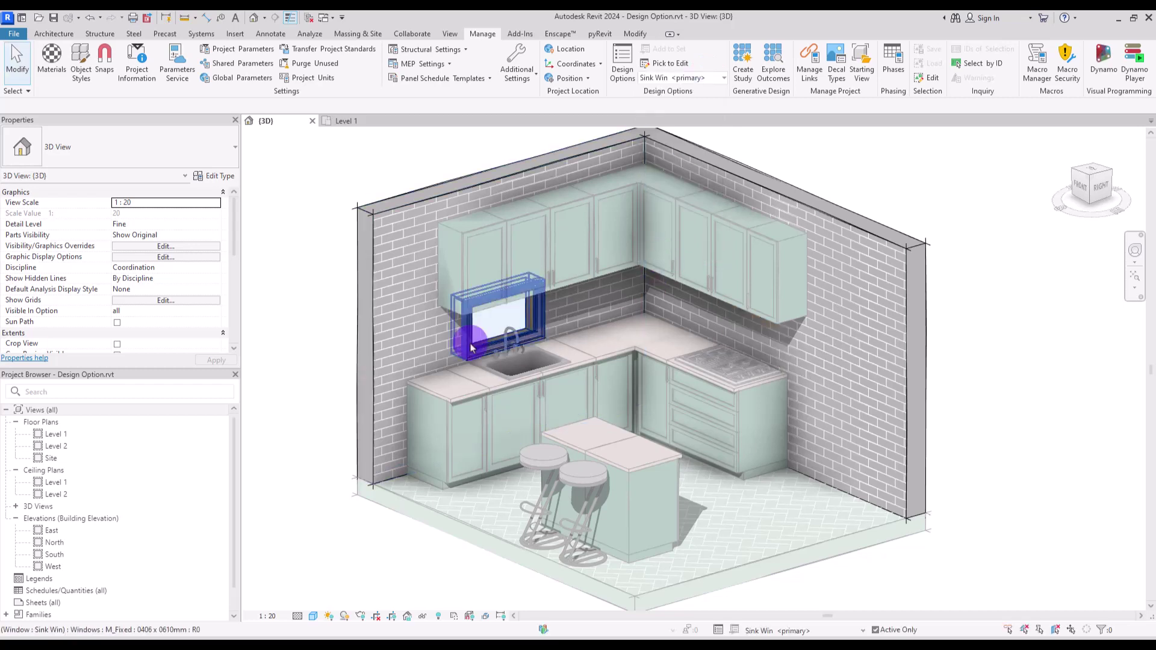
click(690, 79)
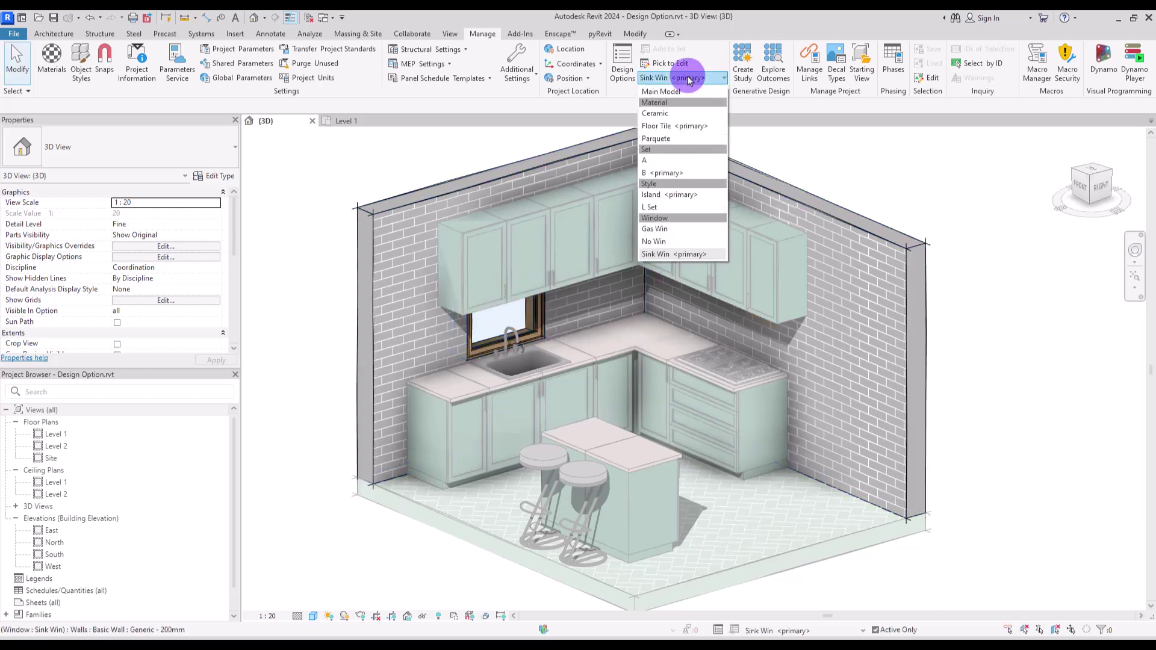
click(665, 240)
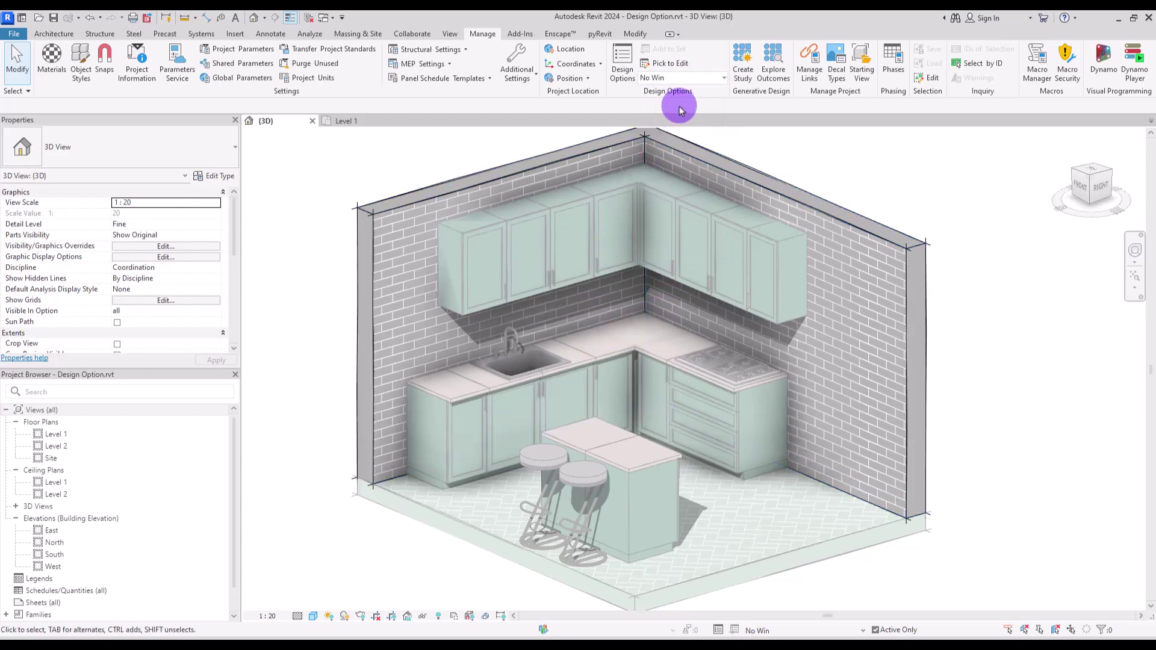
- Switch back to Main Model and open the Design Options manager
click(679, 77)
click(668, 93)
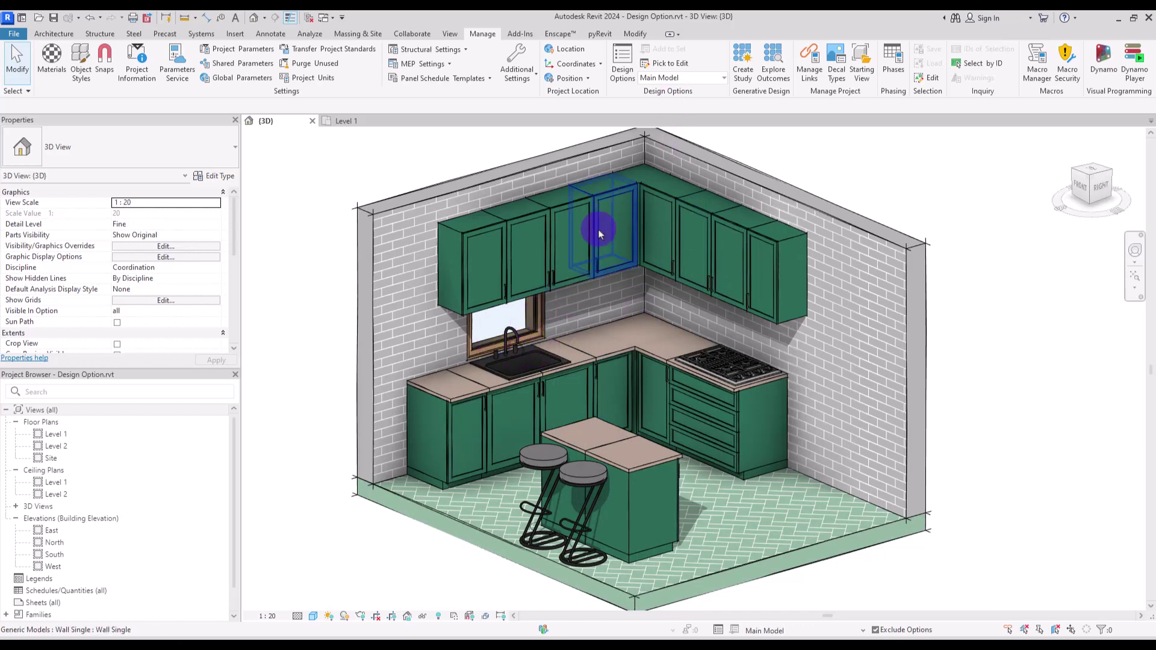
click(623, 63)
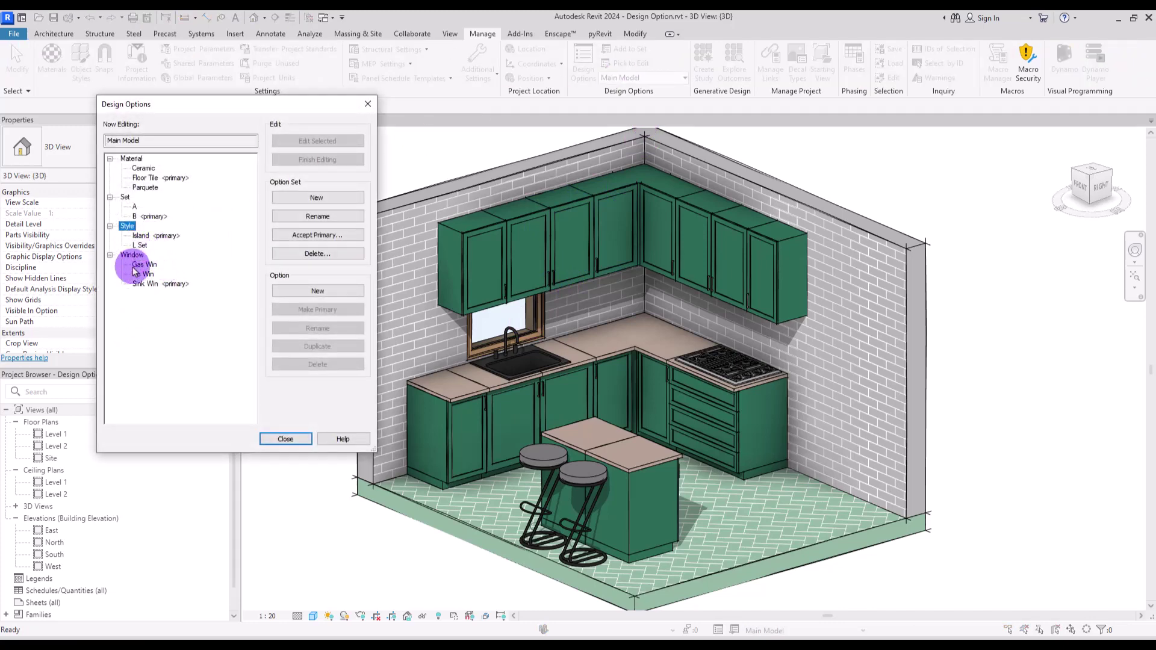
- Make Parquete the primary flooring option
click(139, 274)
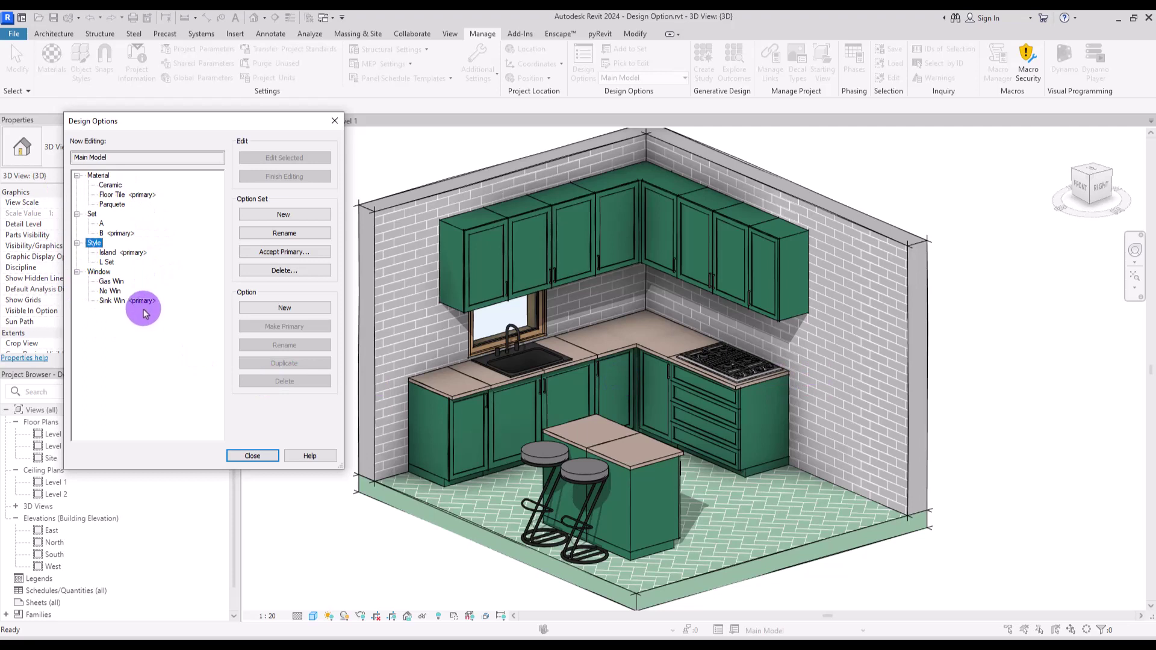
click(110, 194)
click(110, 204)
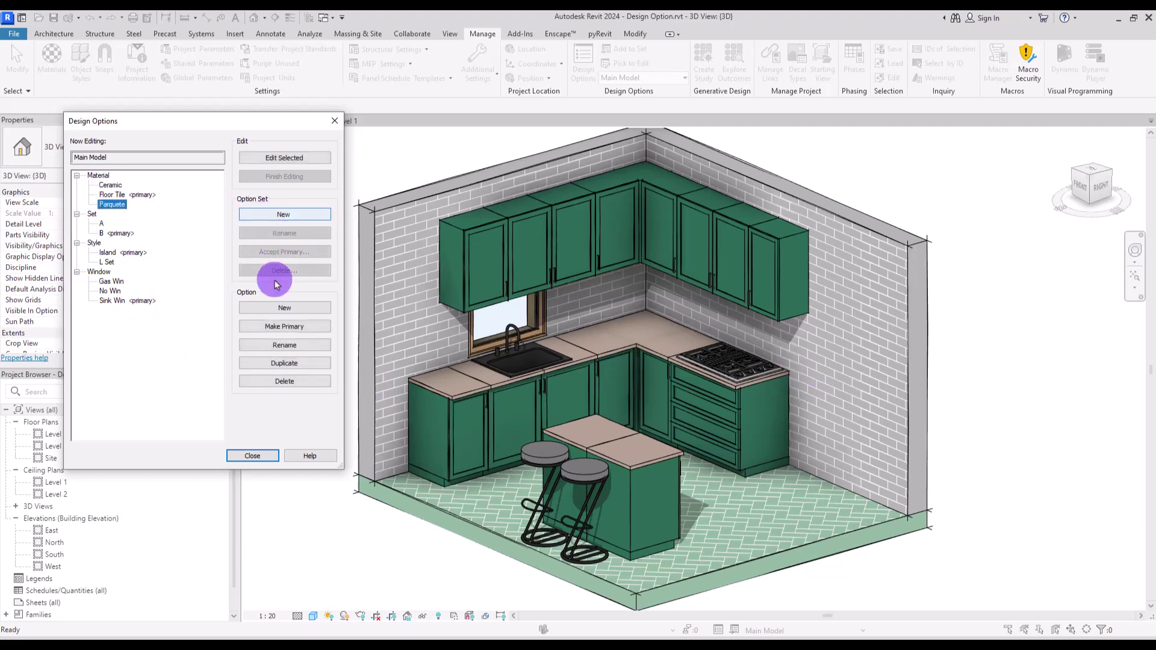
click(269, 327)
- Make L Set, Gas Win and A primary, then select the Ceramic flooring option
click(103, 263)
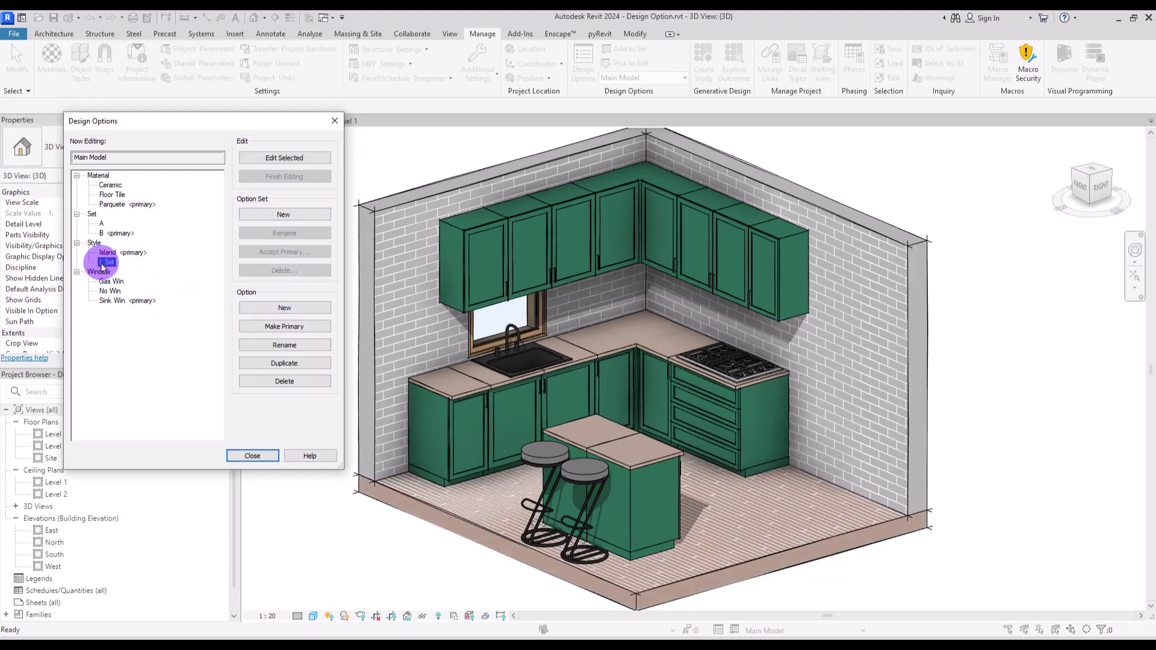
click(273, 327)
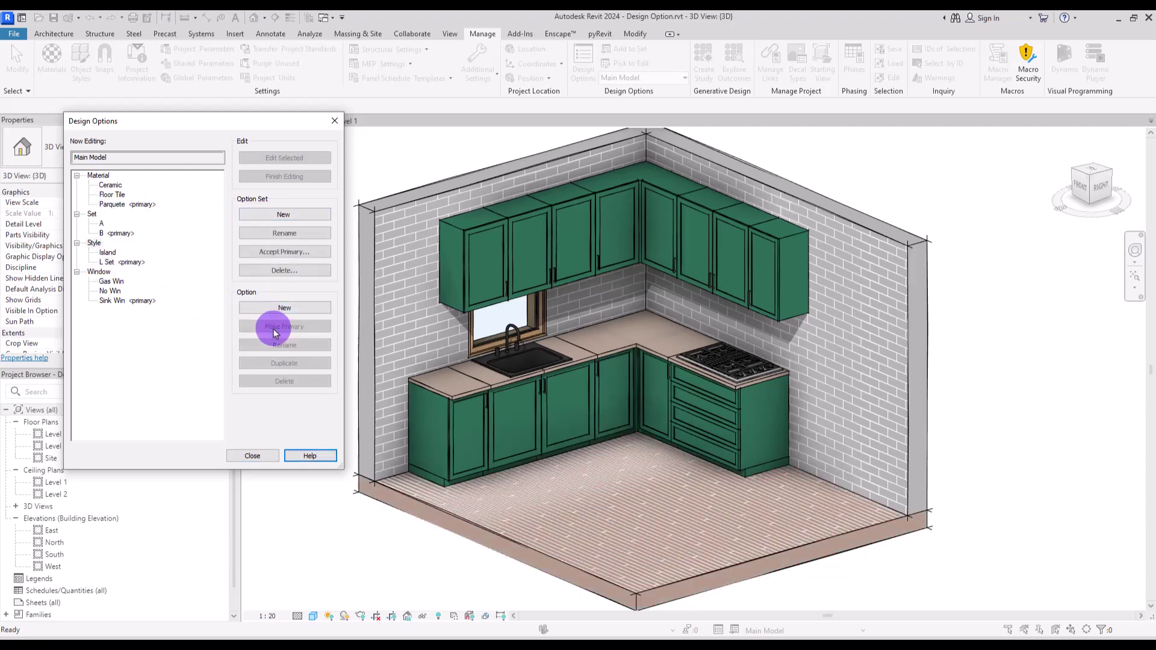
click(103, 291)
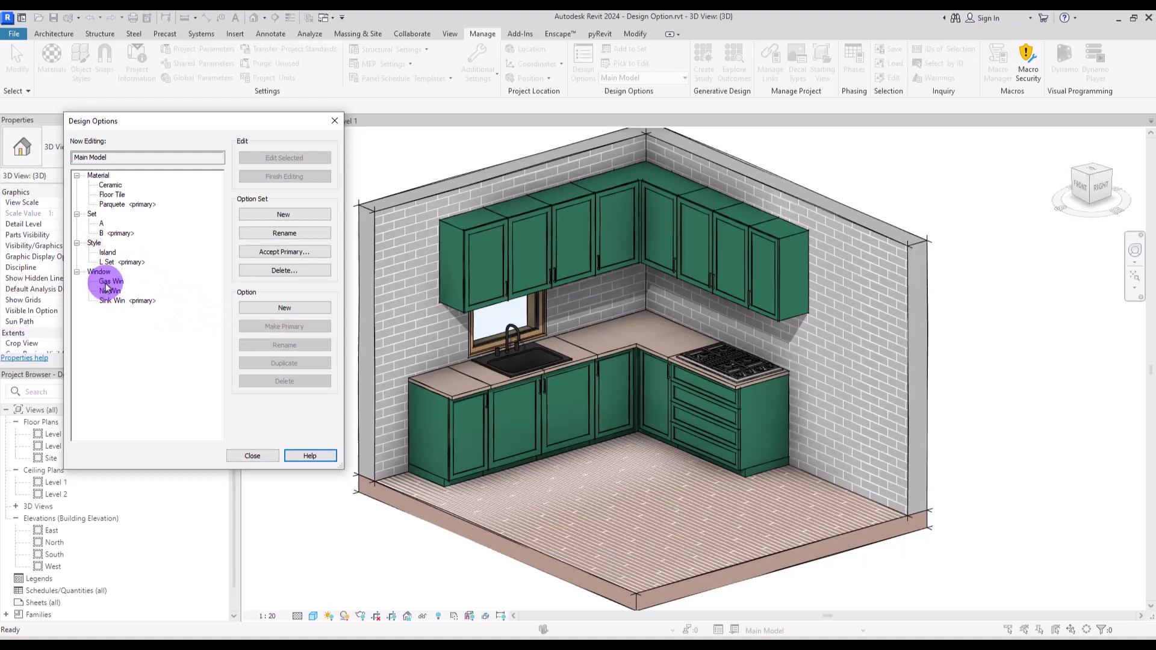
click(283, 327)
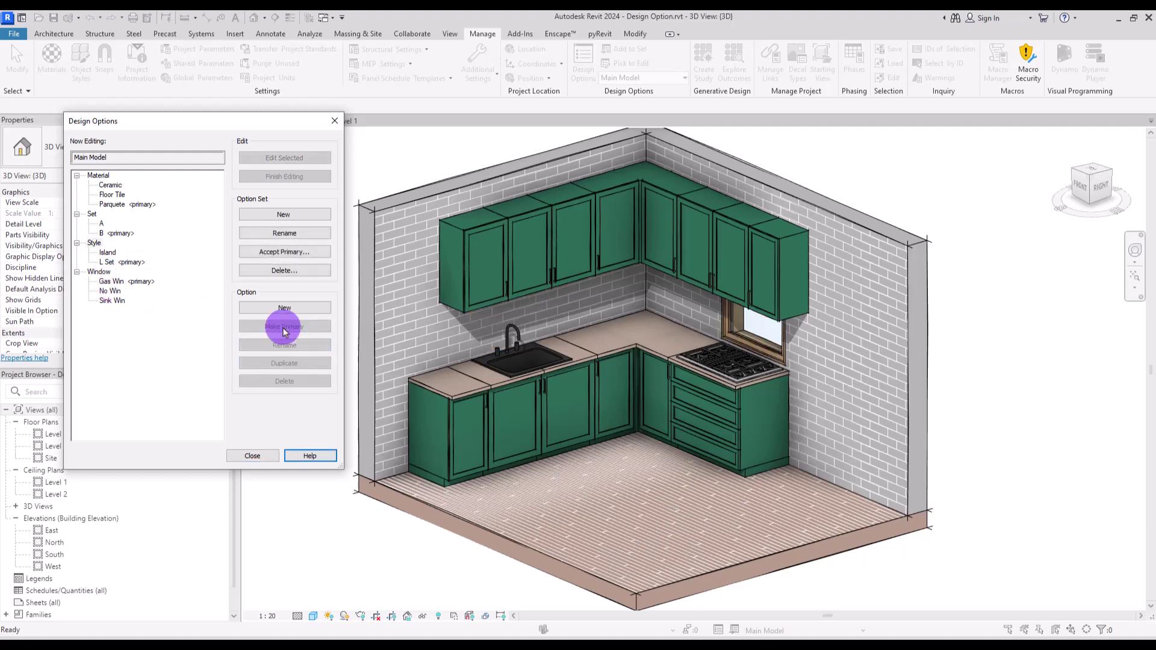
click(102, 224)
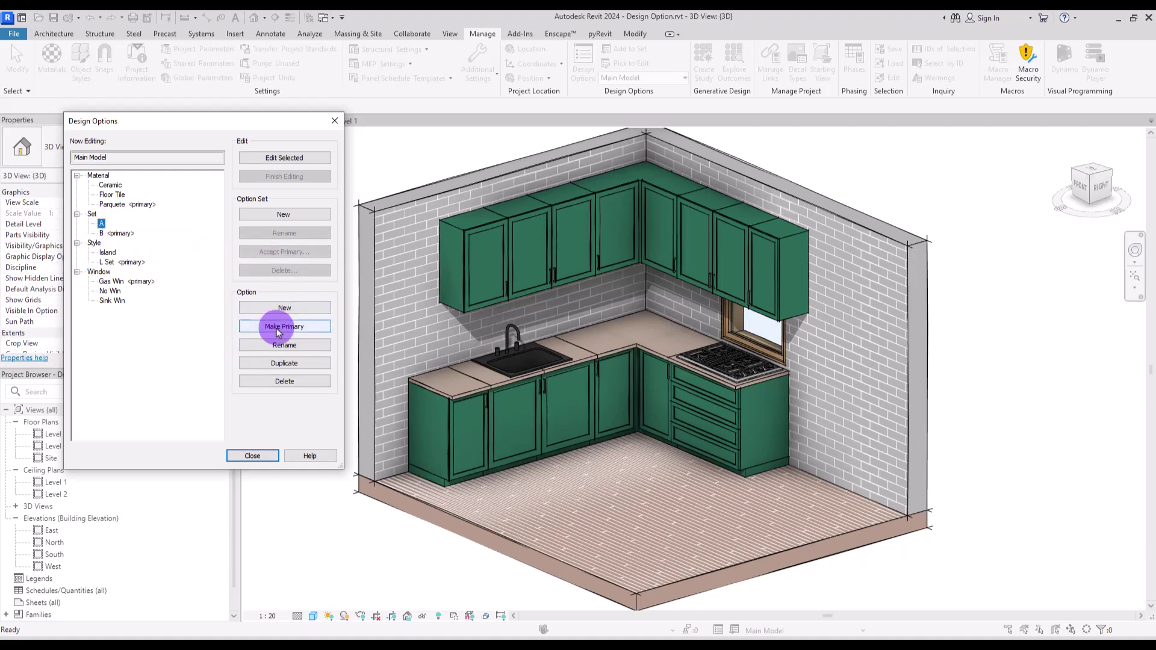
click(278, 328)
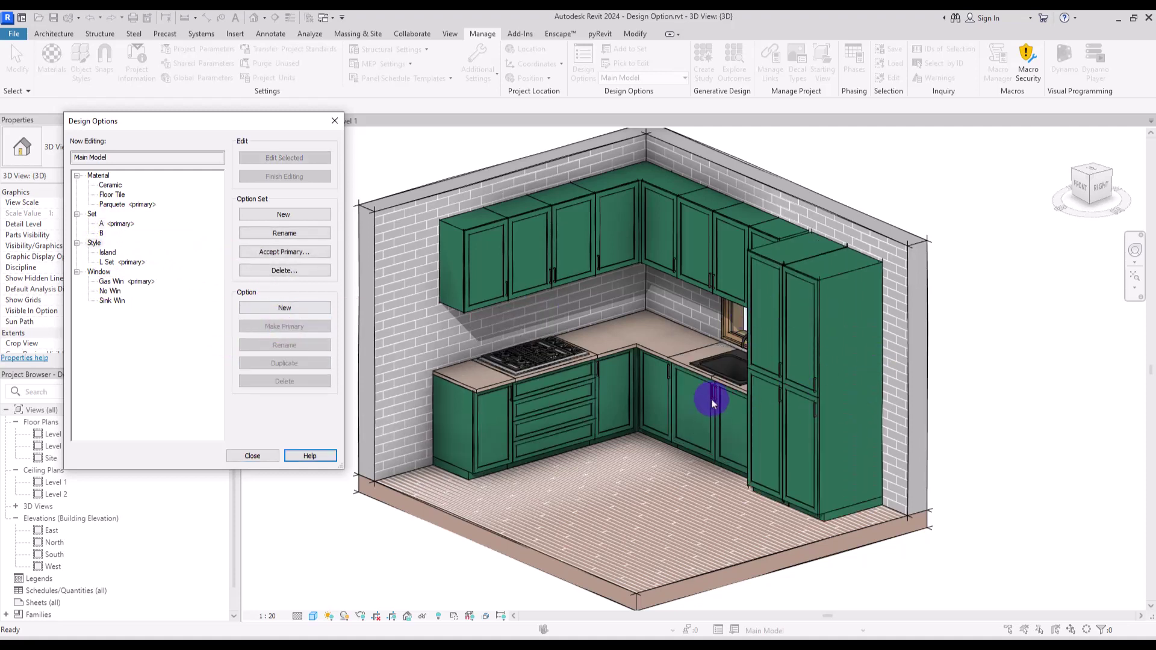
click(111, 194)
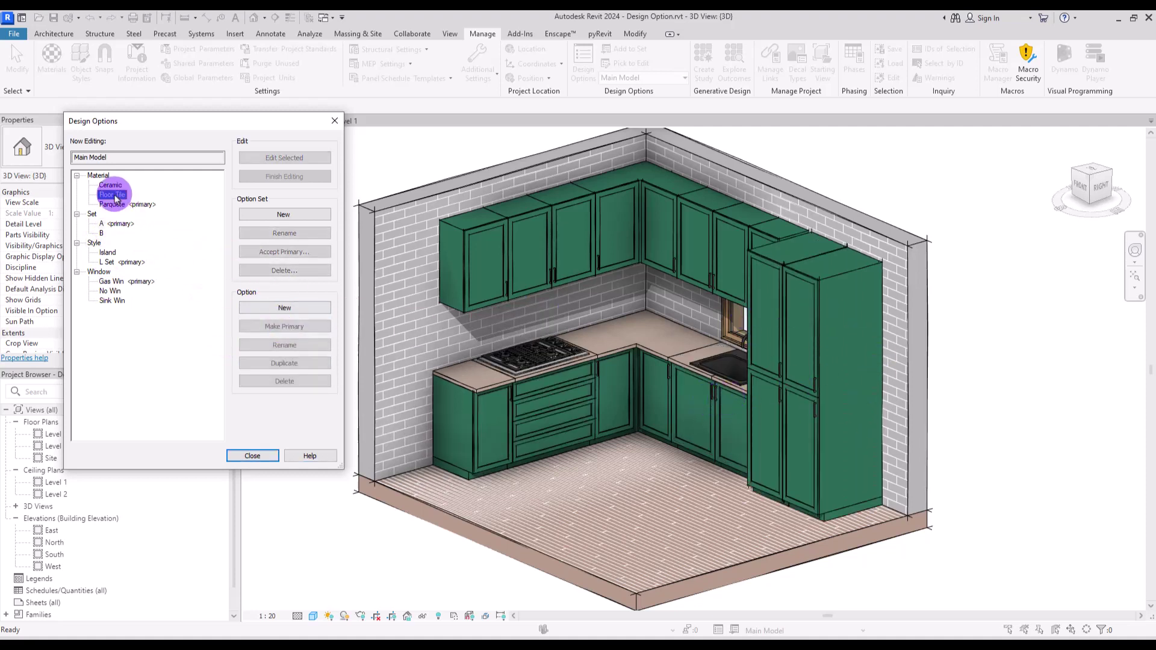
click(110, 185)
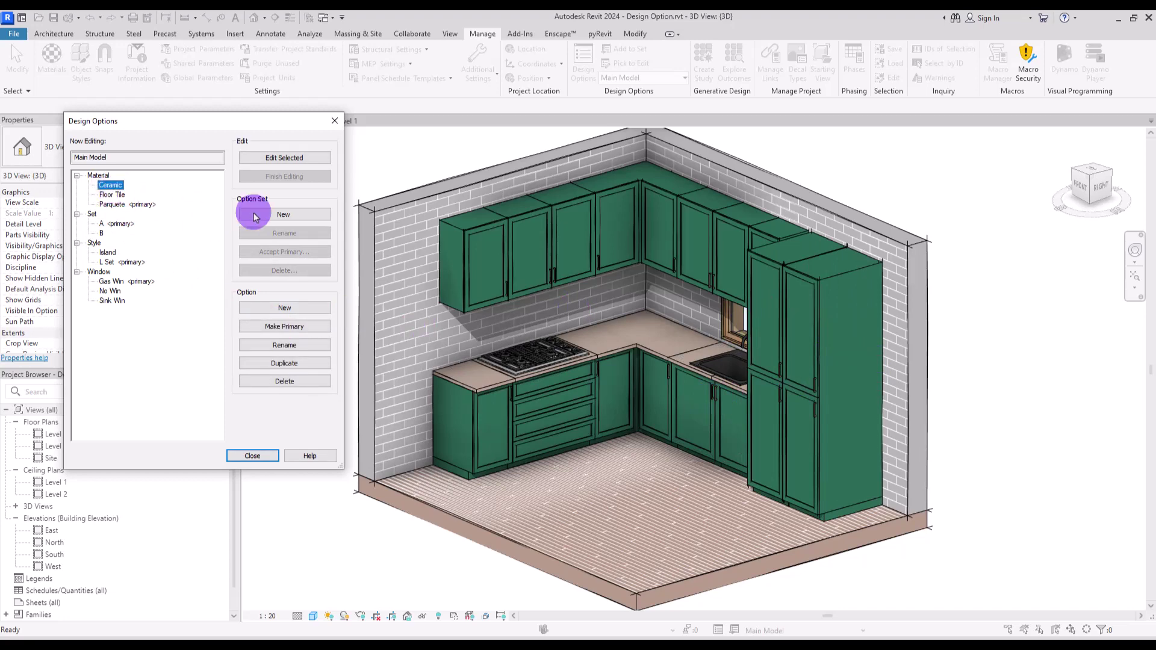
- Make Ceramic, Island, No Win and B the primary options
click(274, 327)
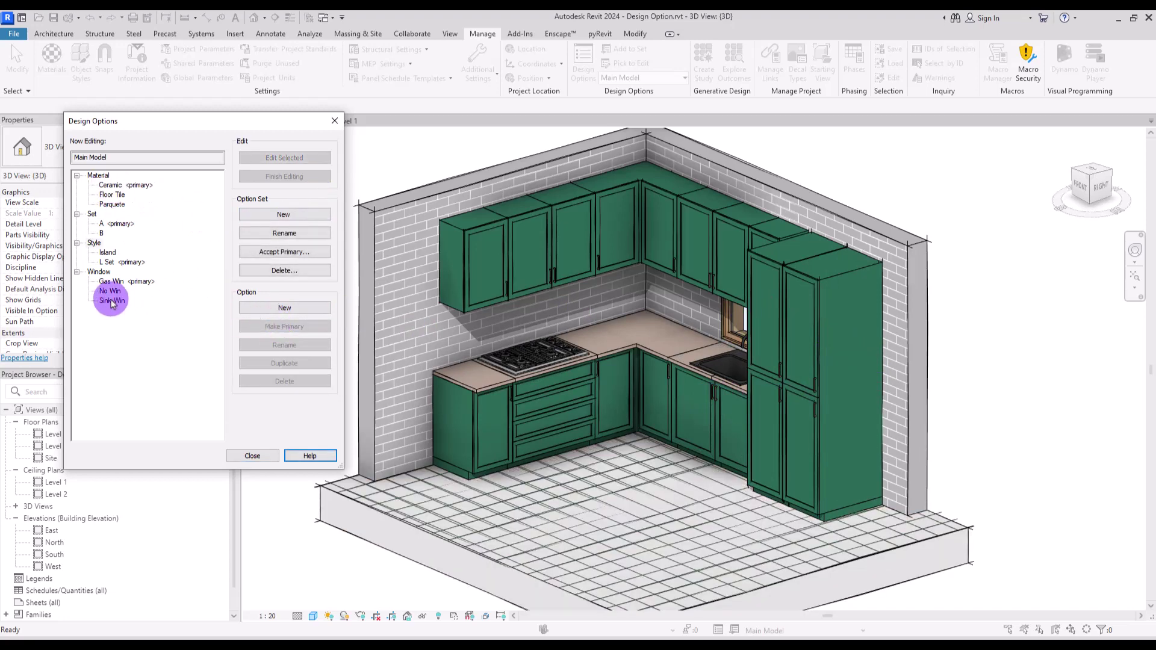
click(107, 252)
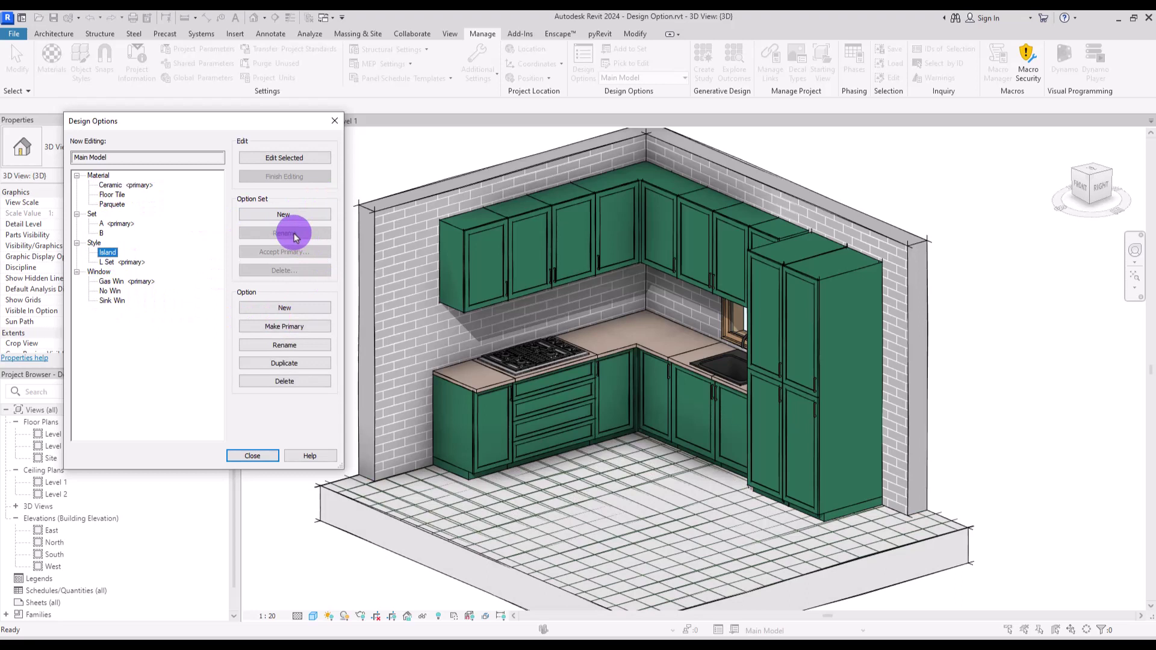
click(284, 326)
click(109, 292)
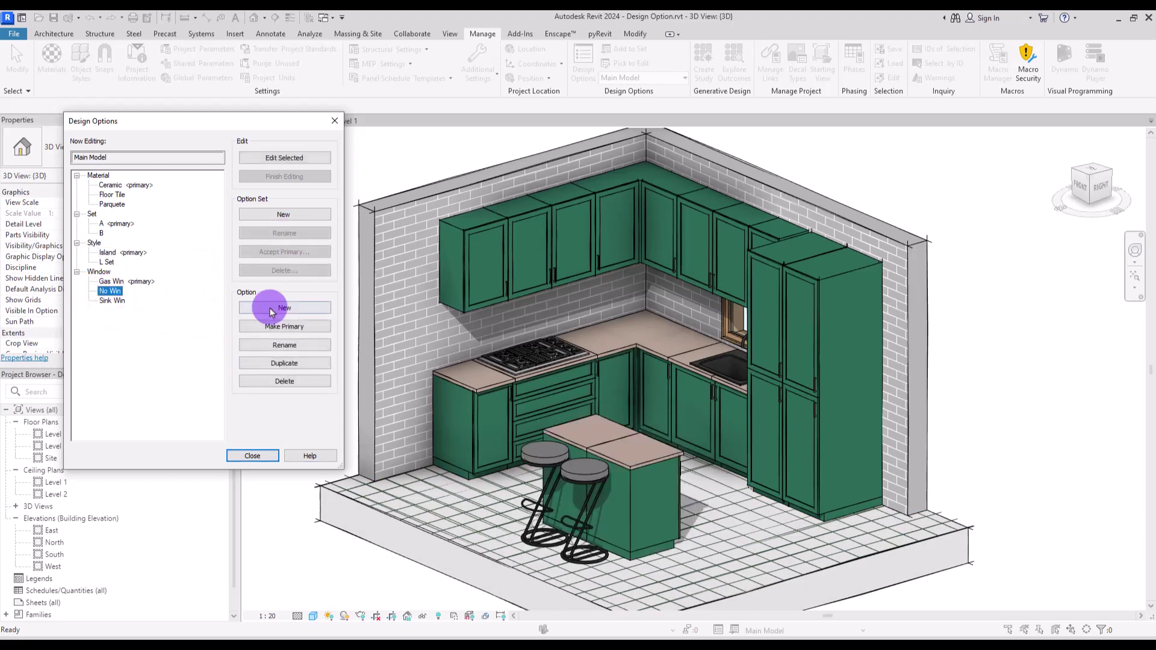
click(285, 327)
click(99, 233)
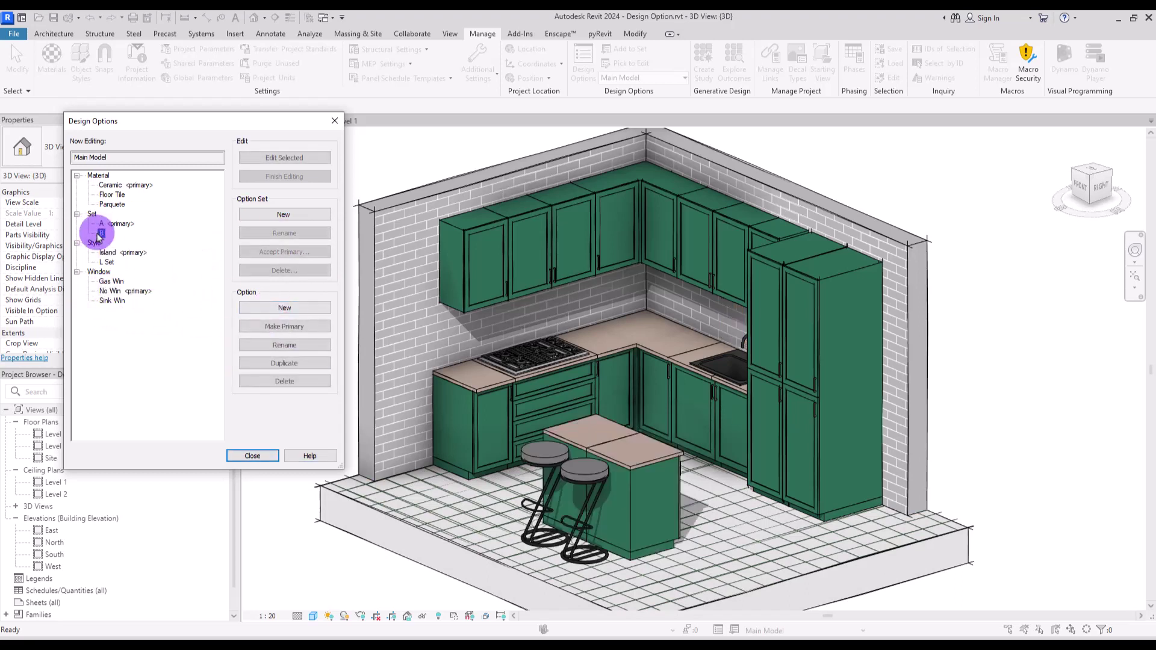
click(283, 326)
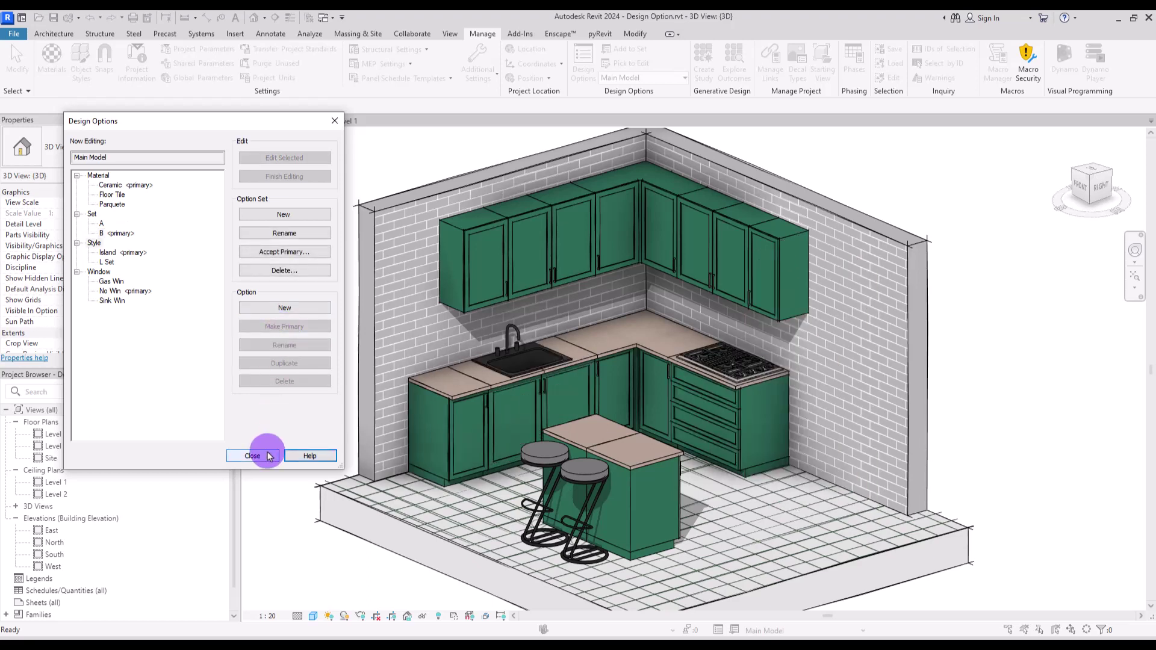
- Close the Design Options manager and view the windowless island kitchen
drag(163, 120, 170, 119)
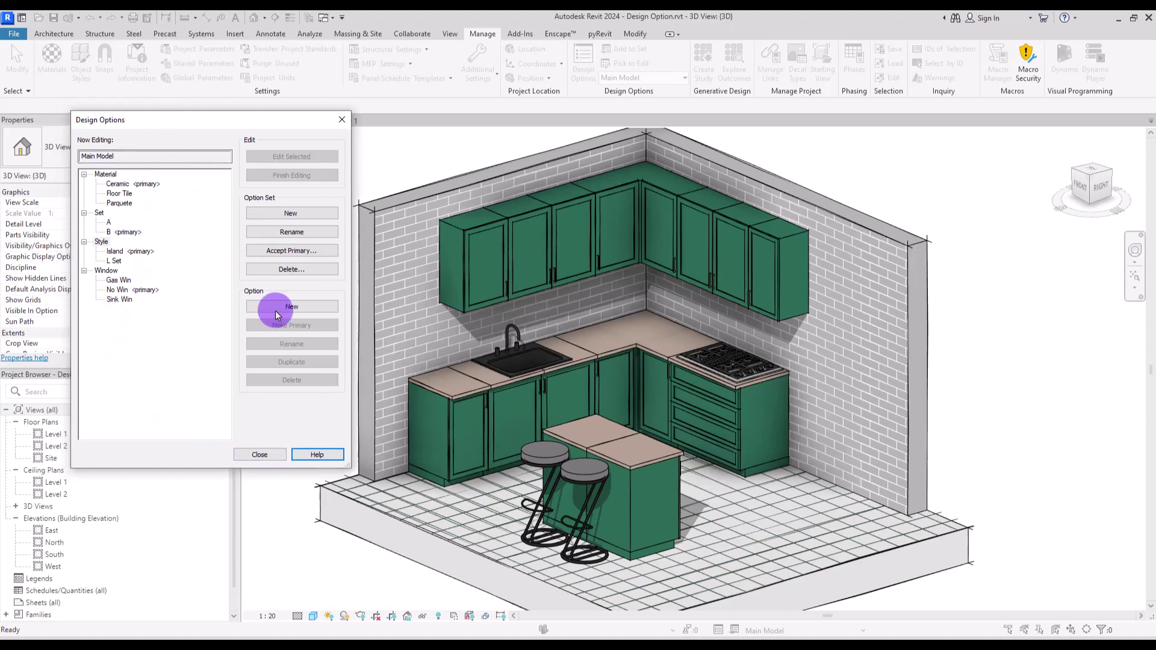
click(259, 454)
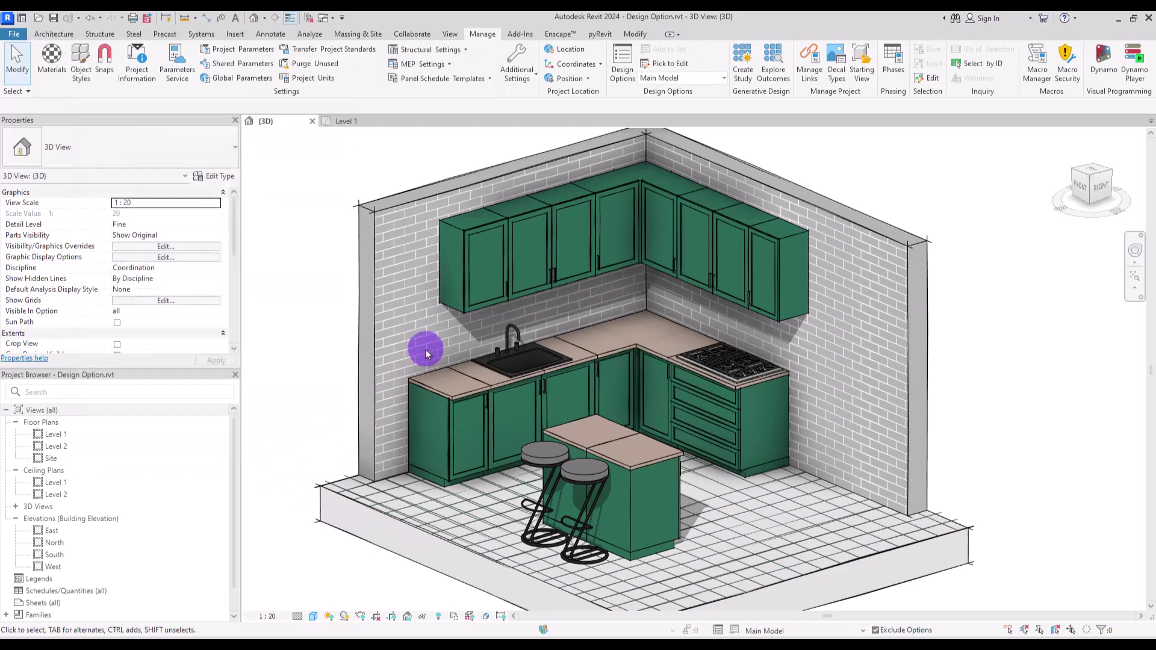
scroll(423, 346, down, 2)
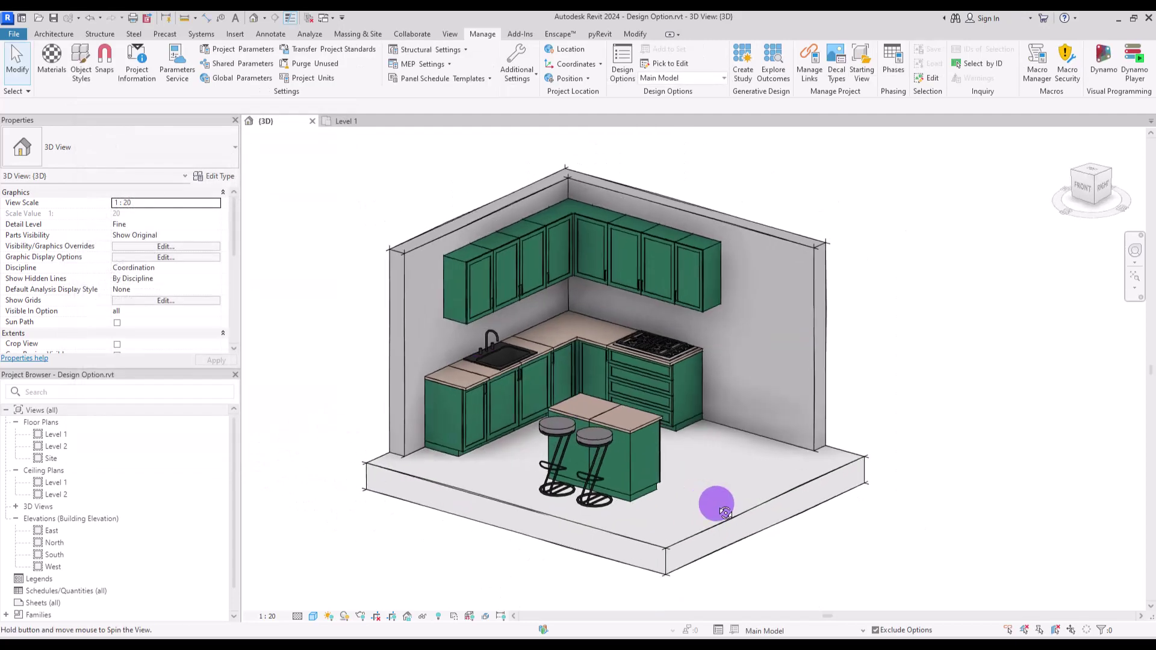